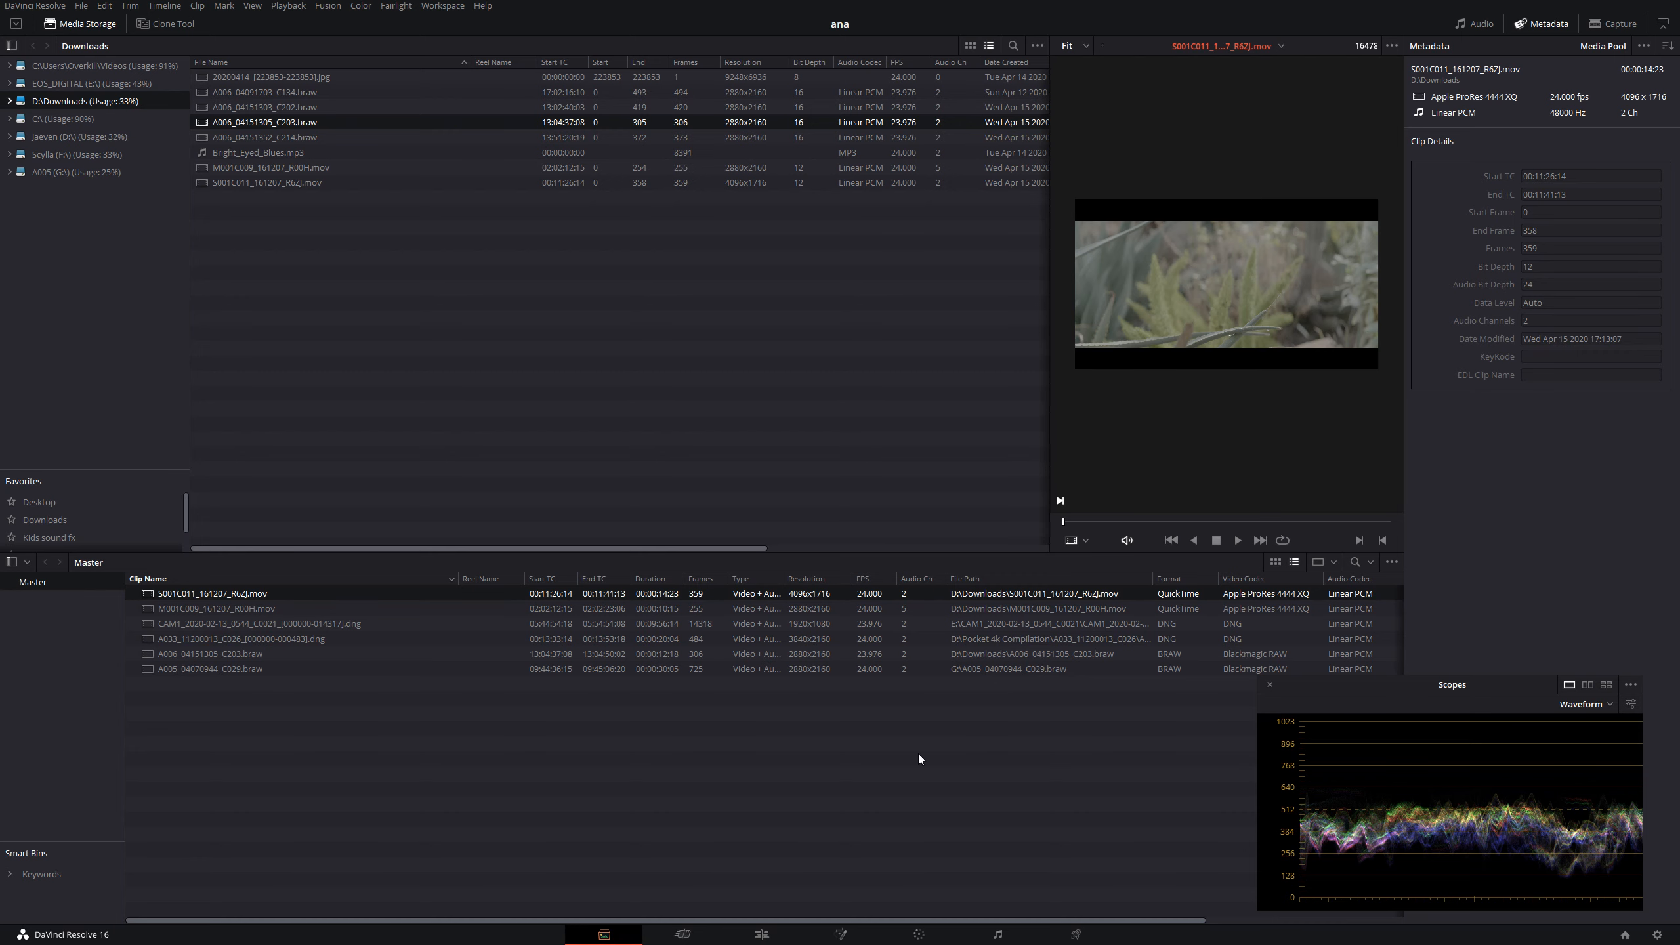
- Close the floating Scopes window and switch to Chrome to review the common aspect ratios in Wikipedia's anamorphic format article
{"action": "left_click", "coordinate": [1268, 686]}
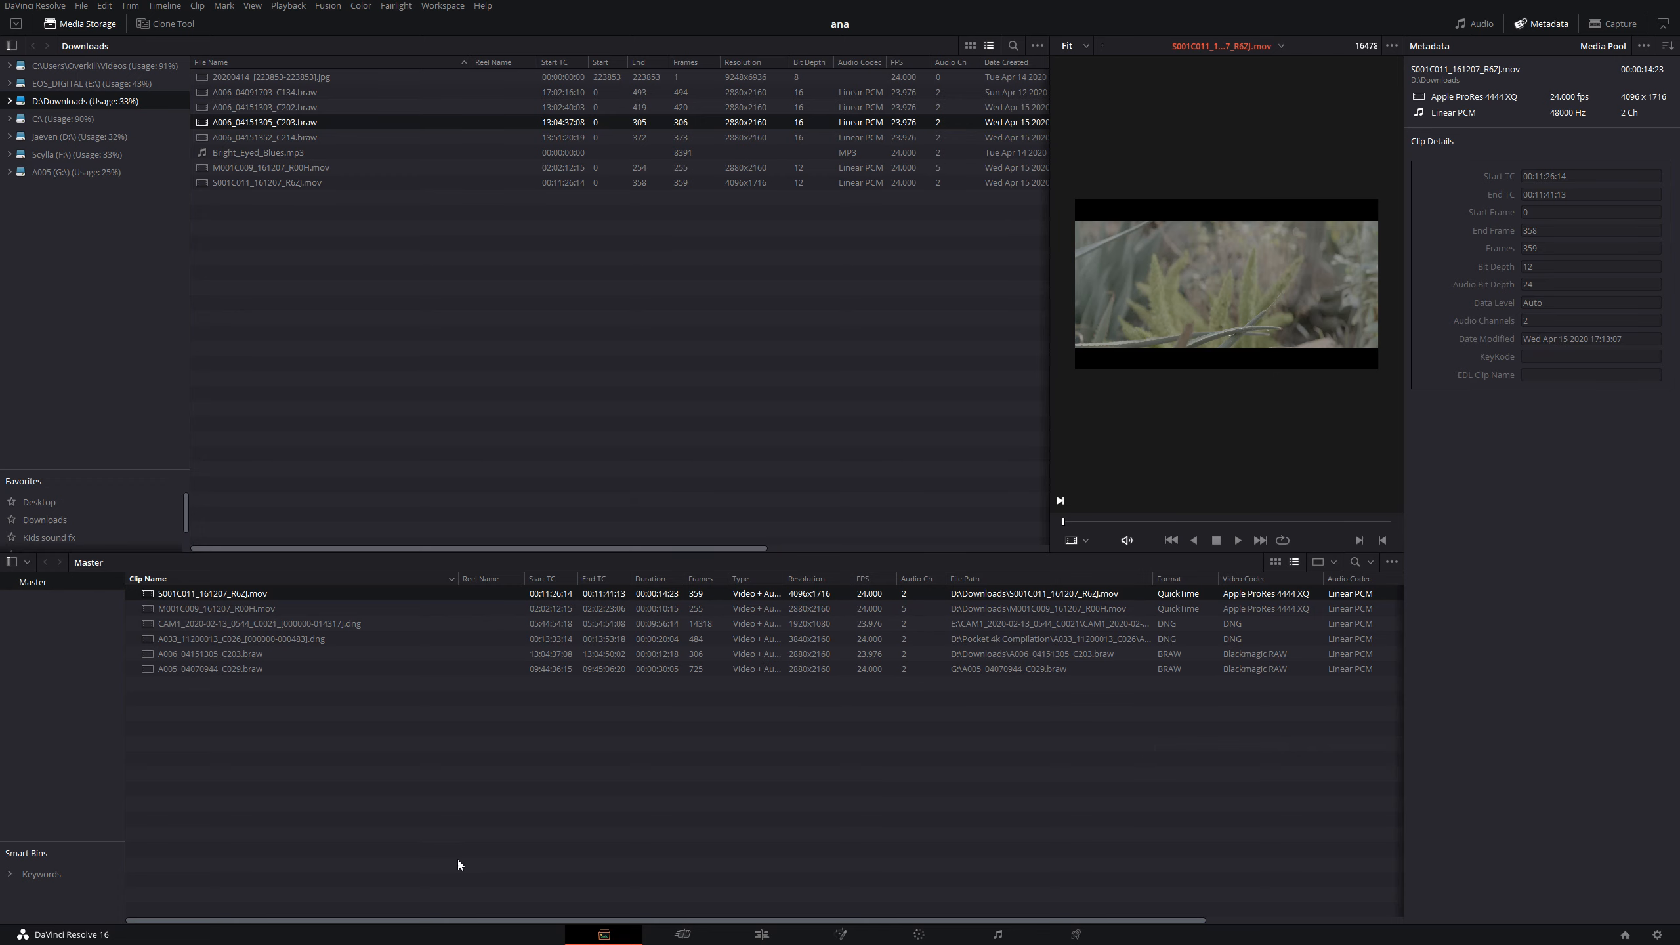
{"action": "key", "text": "super"}
{"action": "left_click", "coordinate": [82, 932]}
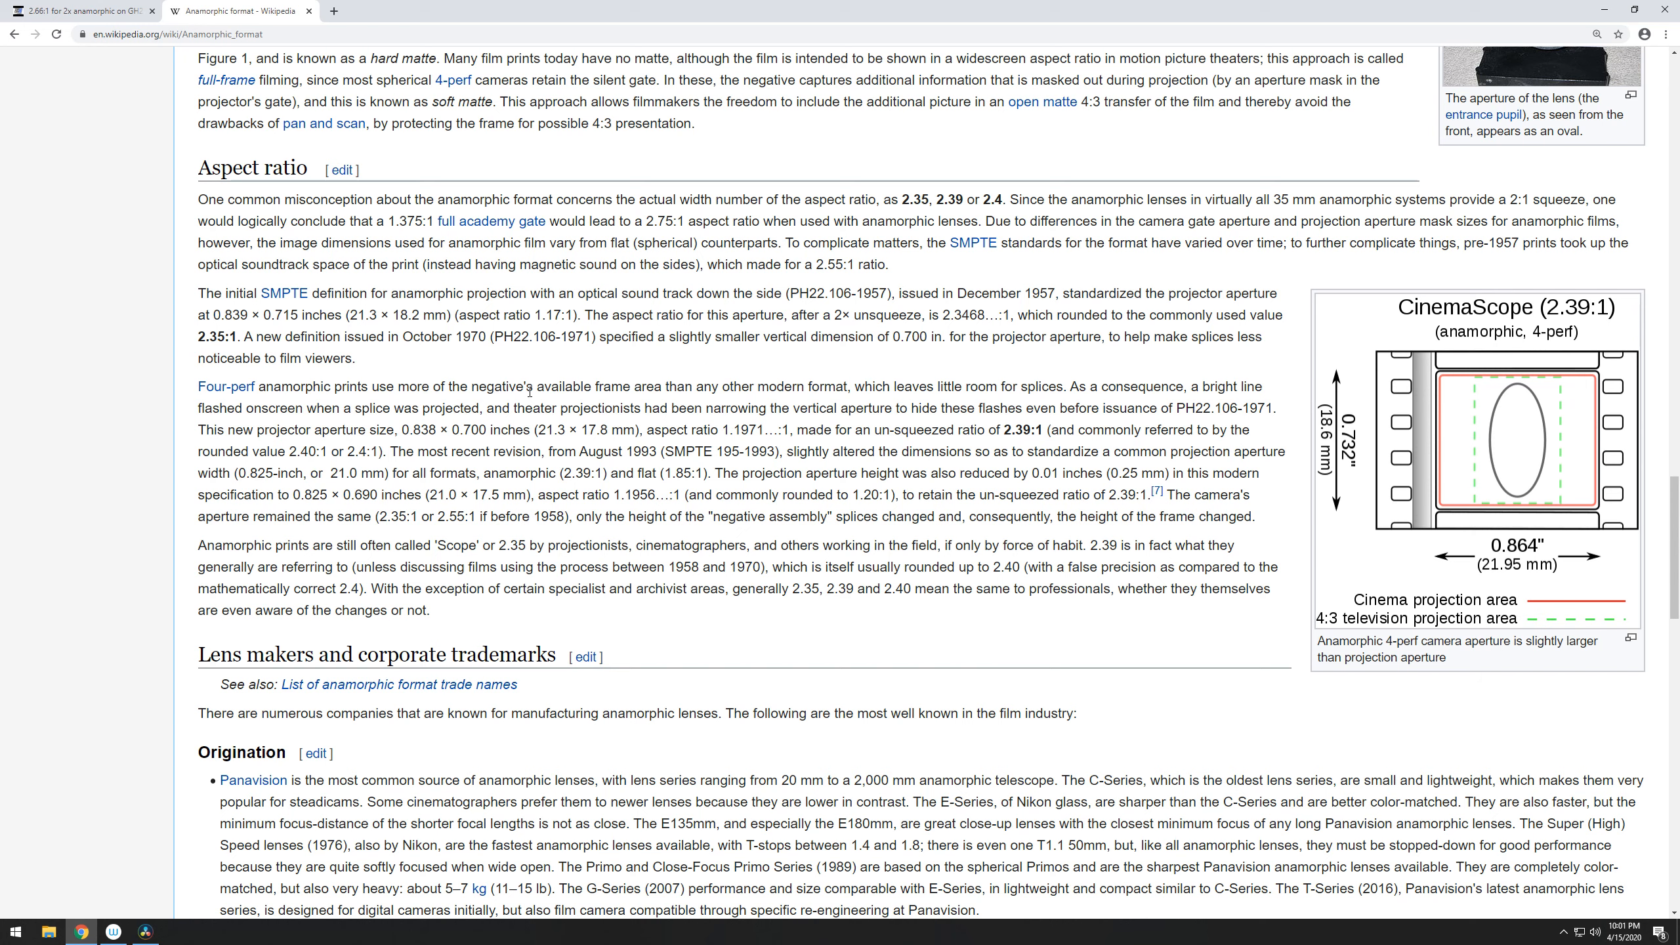
{"action": "left_click_drag", "start_coordinate": [899, 200], "coordinate": [996, 200]}
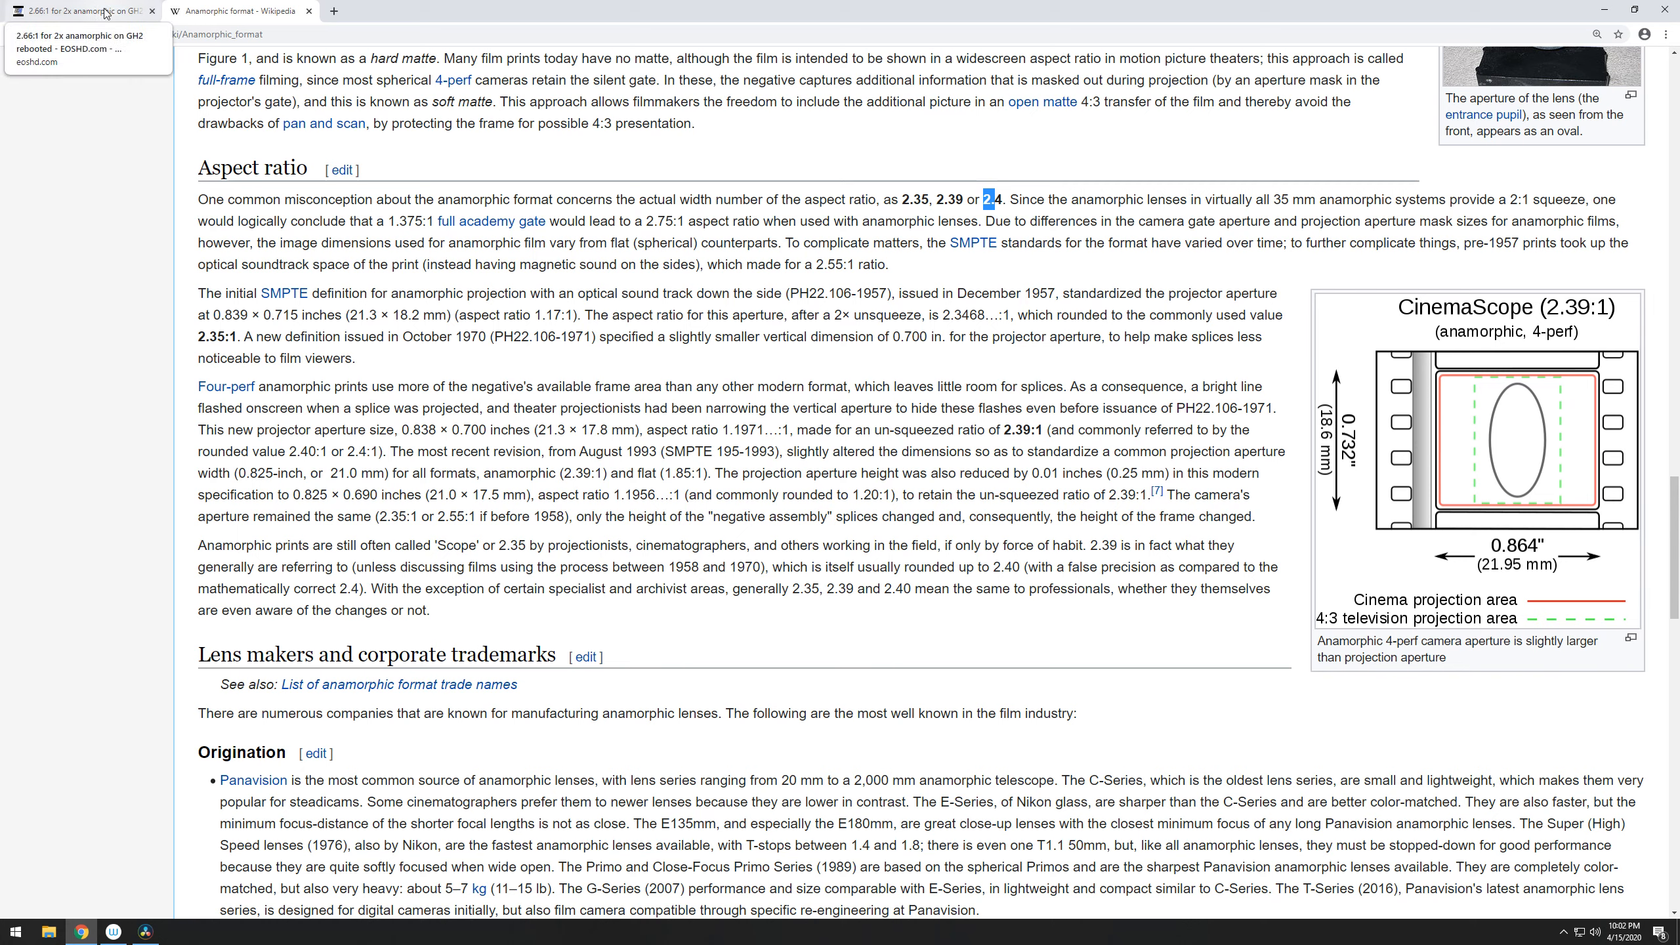
- Read the EOSHD article on 2.66:1 for 2x anamorphic, from its heading down to the aspect ratio examples
{"action": "left_click", "coordinate": [123, 13]}
{"action": "scroll", "coordinate": [835, 316], "scroll_direction": "up", "scroll_amount": 1}
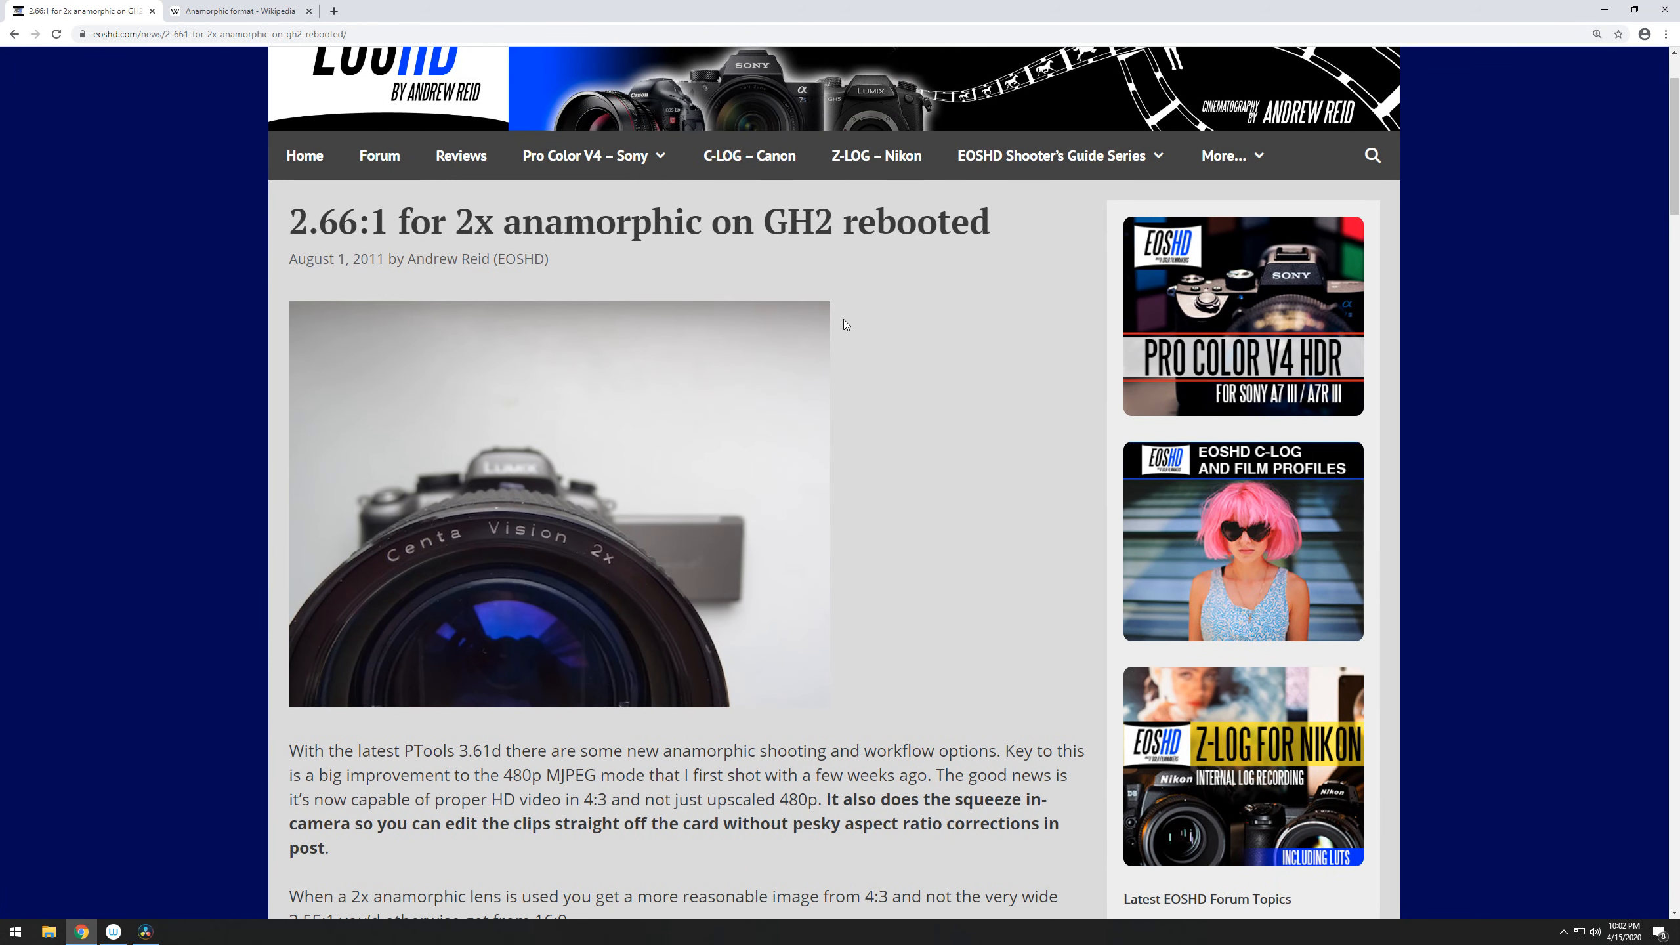
{"action": "scroll", "coordinate": [844, 321], "scroll_direction": "up", "scroll_amount": 1}
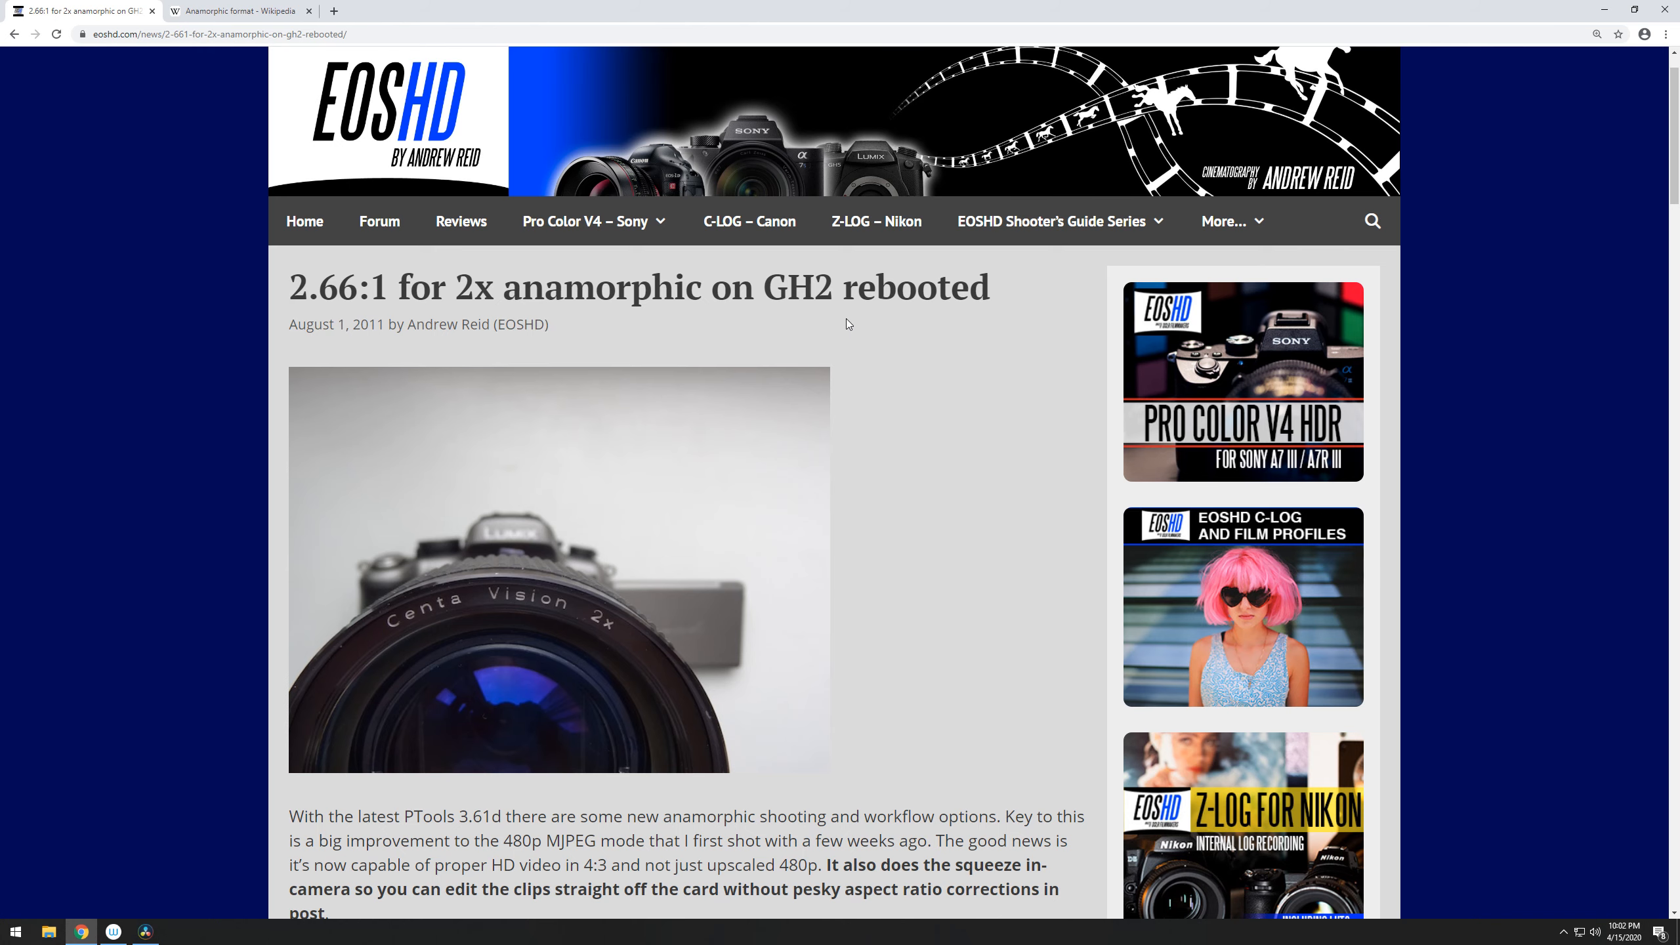
{"action": "scroll", "coordinate": [849, 324], "scroll_direction": "down", "scroll_amount": 1}
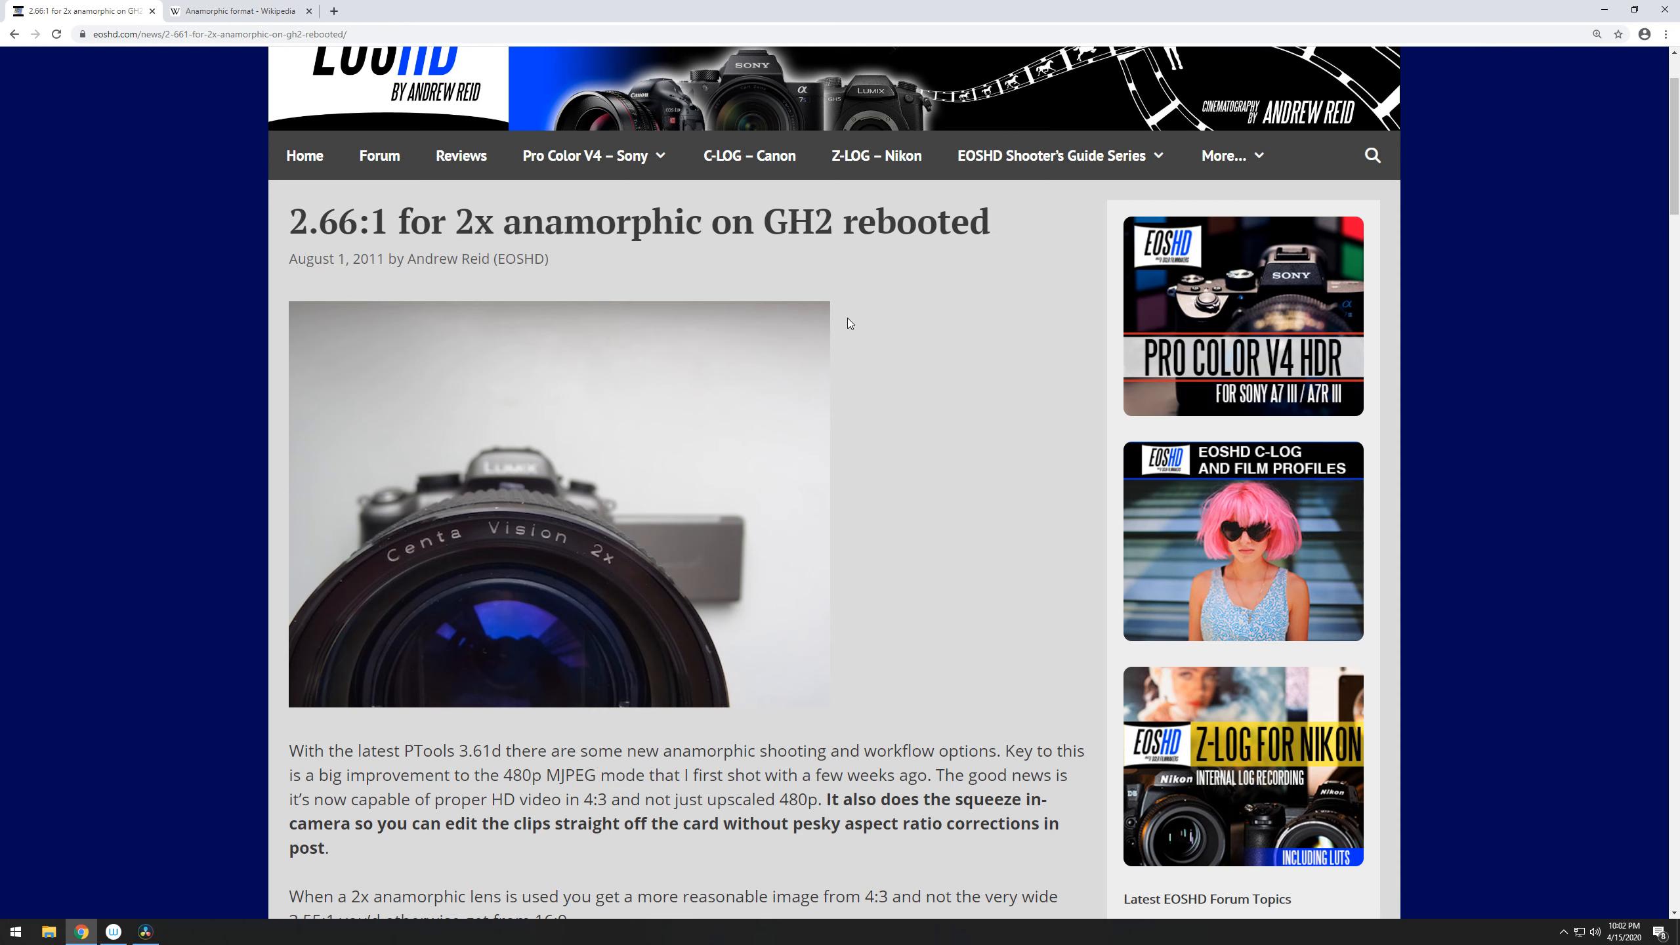
{"action": "scroll", "coordinate": [850, 324], "scroll_direction": "down", "scroll_amount": 1}
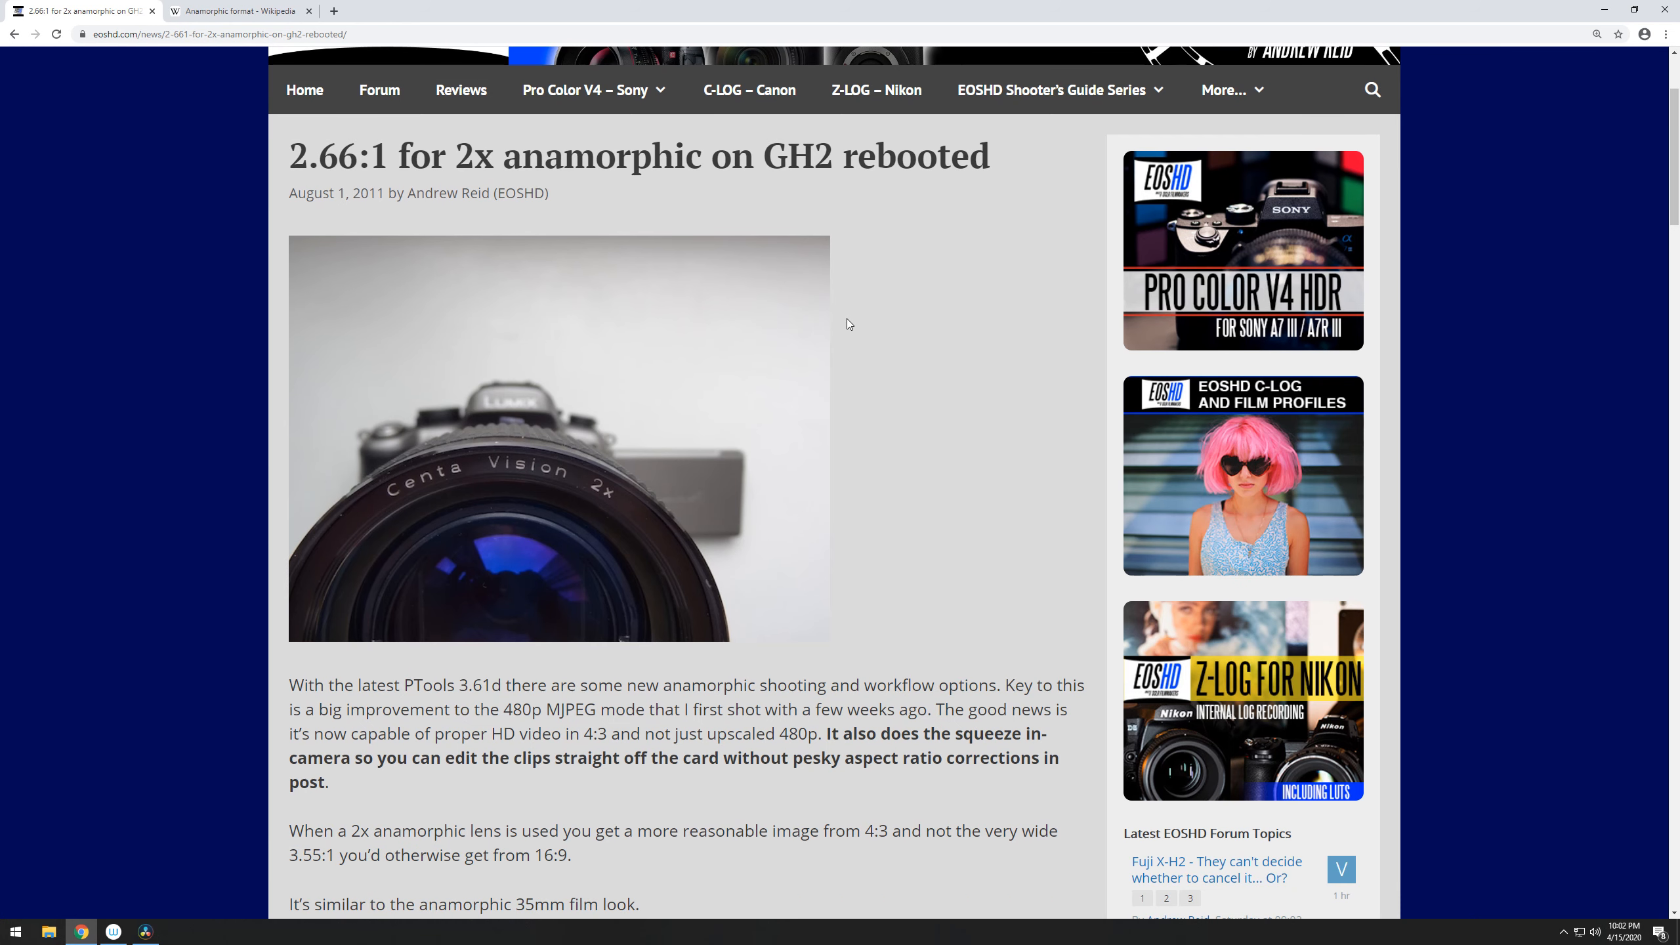
{"action": "scroll", "coordinate": [849, 324], "scroll_direction": "down", "scroll_amount": 5}
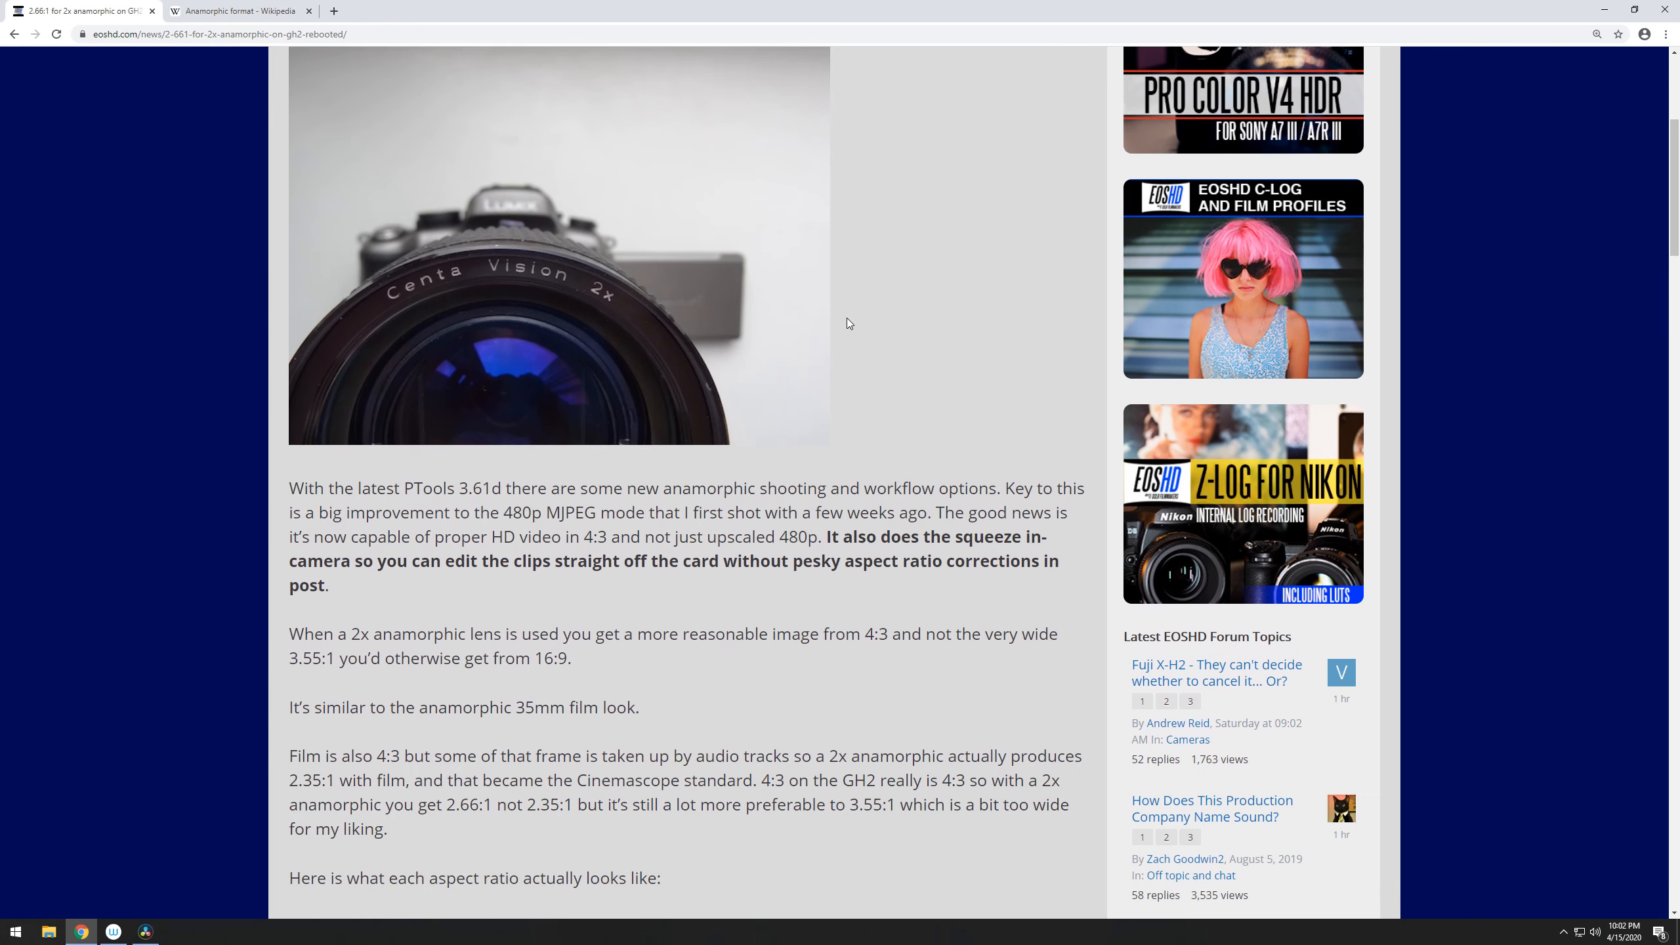
{"action": "scroll", "coordinate": [849, 323], "scroll_direction": "down", "scroll_amount": 7}
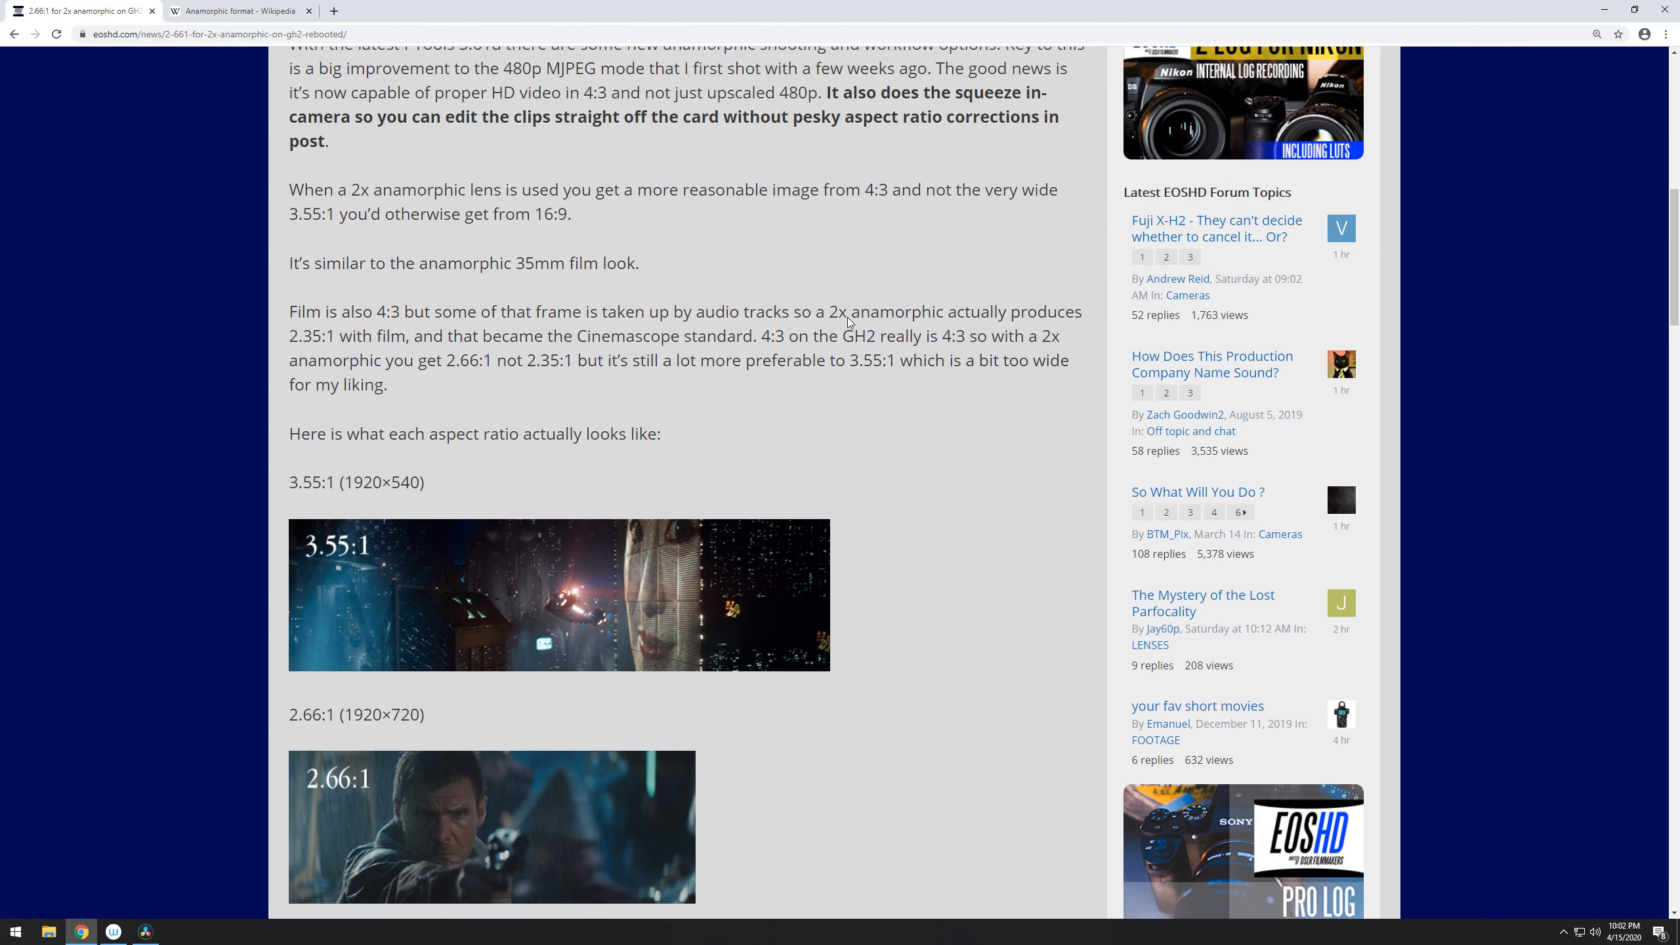
{"action": "scroll", "coordinate": [849, 323], "scroll_direction": "down", "scroll_amount": 4}
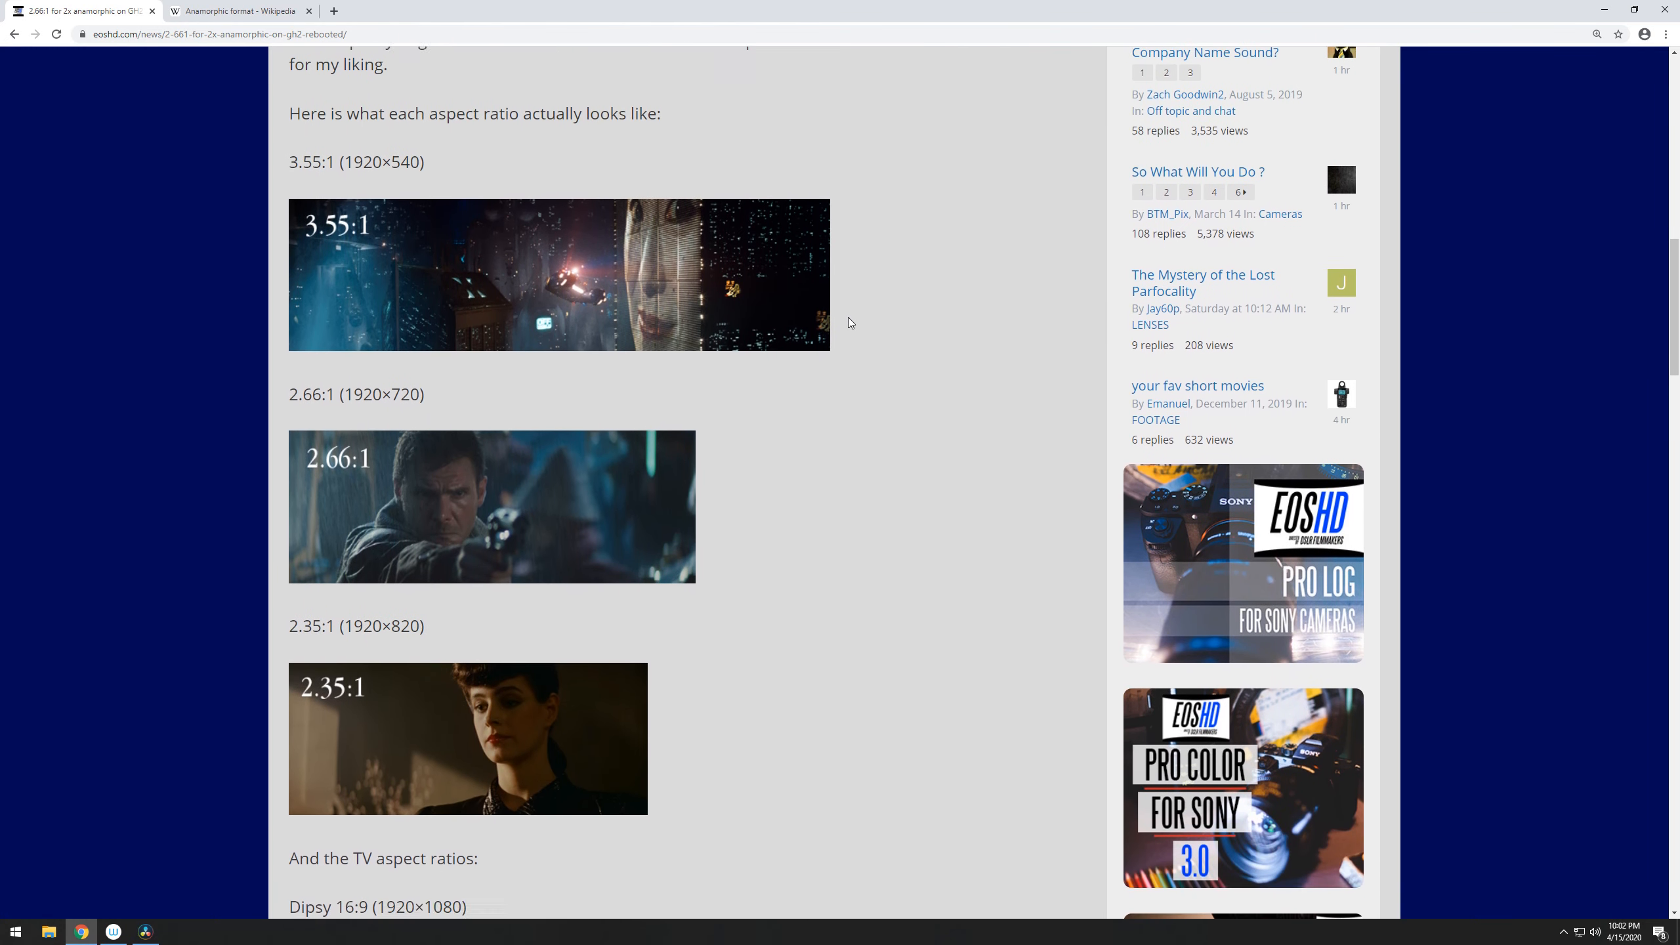
- Compare the article's widescreen example images, highlighting the 3.55 and 2.66 ratio labels
{"action": "scroll", "coordinate": [848, 323], "scroll_direction": "up", "scroll_amount": 1}
{"action": "scroll", "coordinate": [849, 322], "scroll_direction": "down", "scroll_amount": 1}
{"action": "scroll", "coordinate": [848, 322], "scroll_direction": "up", "scroll_amount": 1}
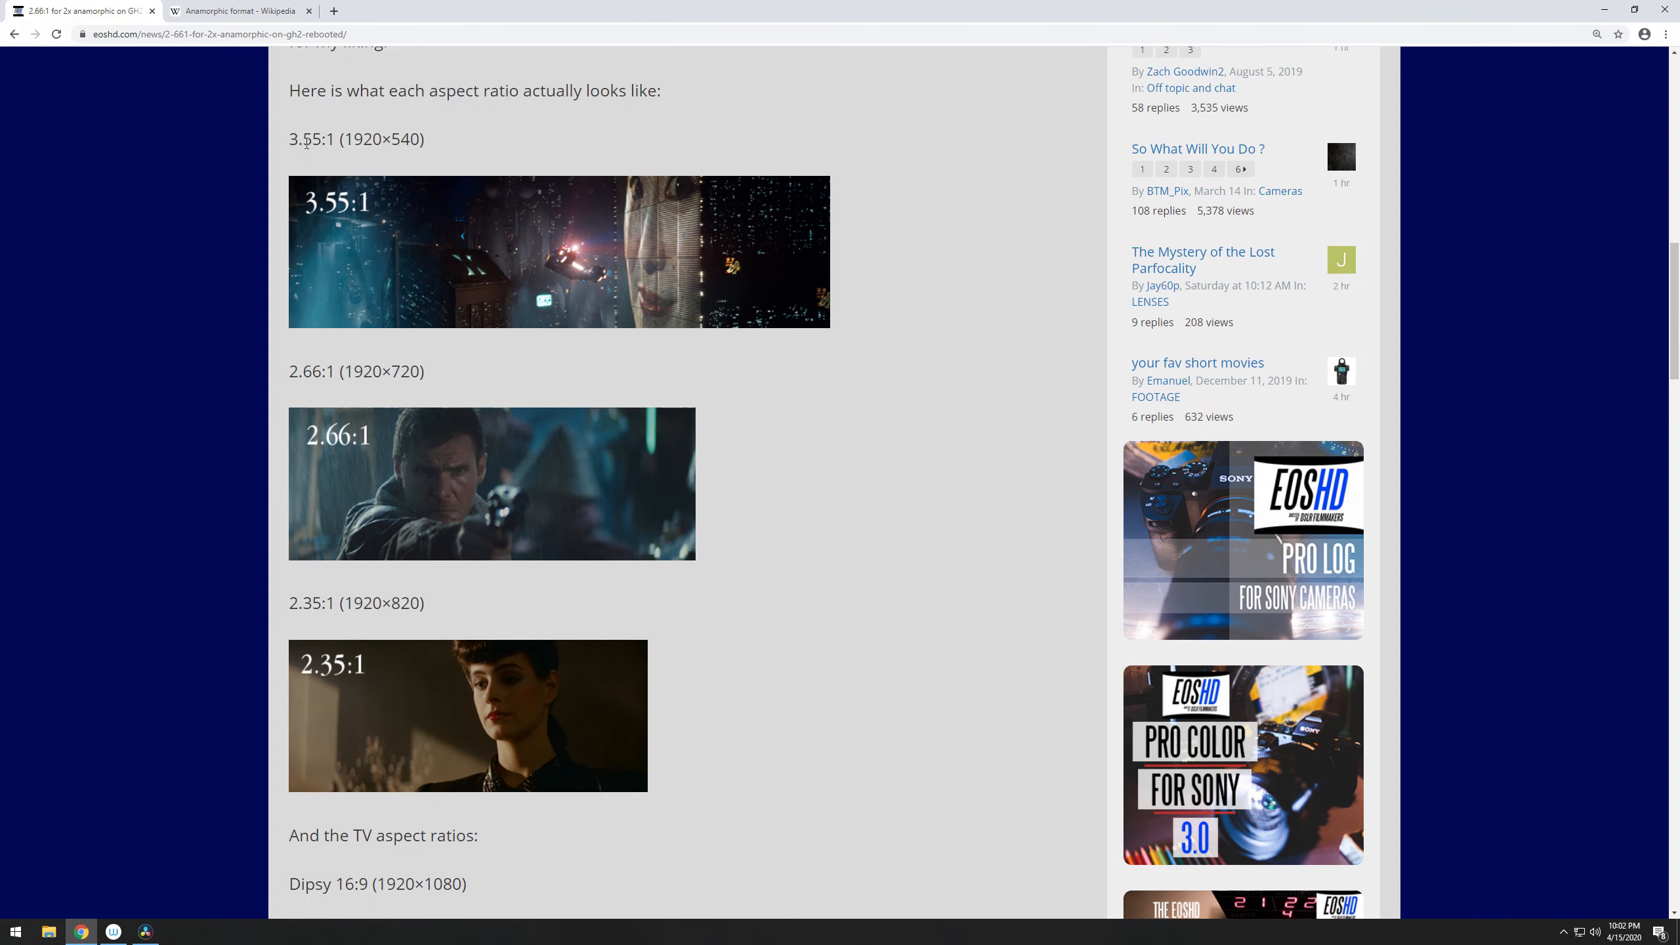
{"action": "mouse_move", "coordinate": [344, 141]}
{"action": "left_mouse_down"}
{"action": "mouse_move", "coordinate": [427, 143]}
{"action": "mouse_move", "coordinate": [347, 140]}
{"action": "left_mouse_up"}
{"action": "left_click", "coordinate": [354, 142]}
{"action": "left_click_drag", "start_coordinate": [289, 143], "coordinate": [324, 142]}
{"action": "left_click_drag", "start_coordinate": [290, 372], "coordinate": [326, 377]}
- Examine the 16:9 and 4:3 TV aspect ratio examples and compare them with the widescreen ones
{"action": "scroll", "coordinate": [318, 463], "scroll_direction": "down", "scroll_amount": 1}
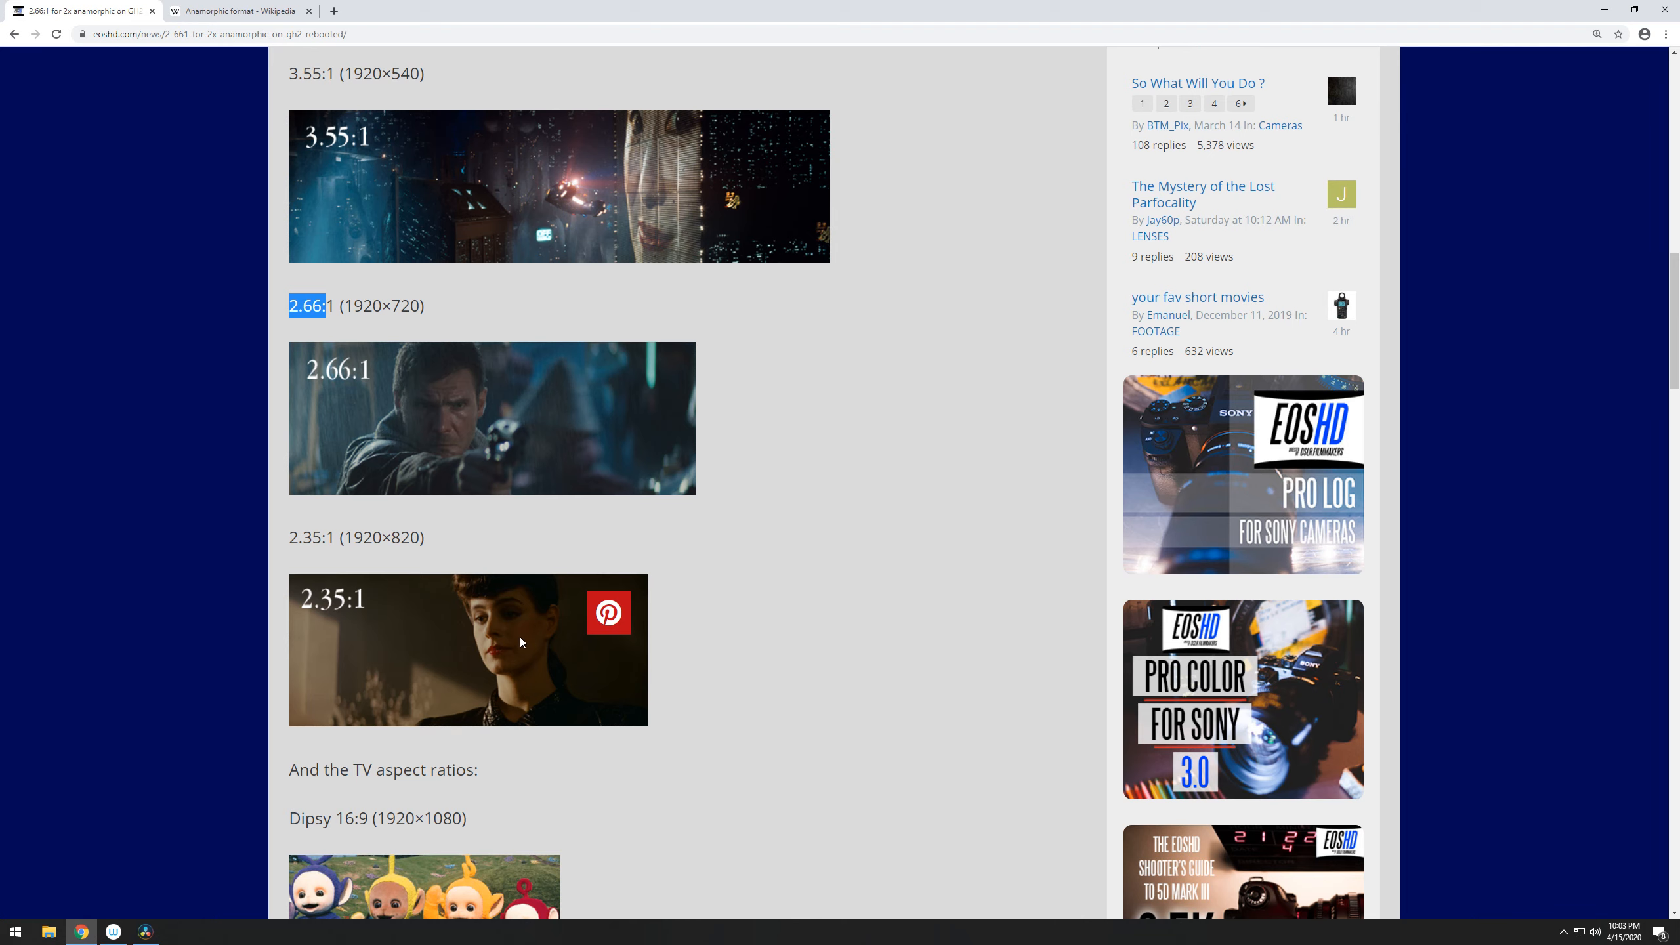
{"action": "scroll", "coordinate": [523, 637], "scroll_direction": "down", "scroll_amount": 3}
{"action": "scroll", "coordinate": [525, 641], "scroll_direction": "down", "scroll_amount": 1}
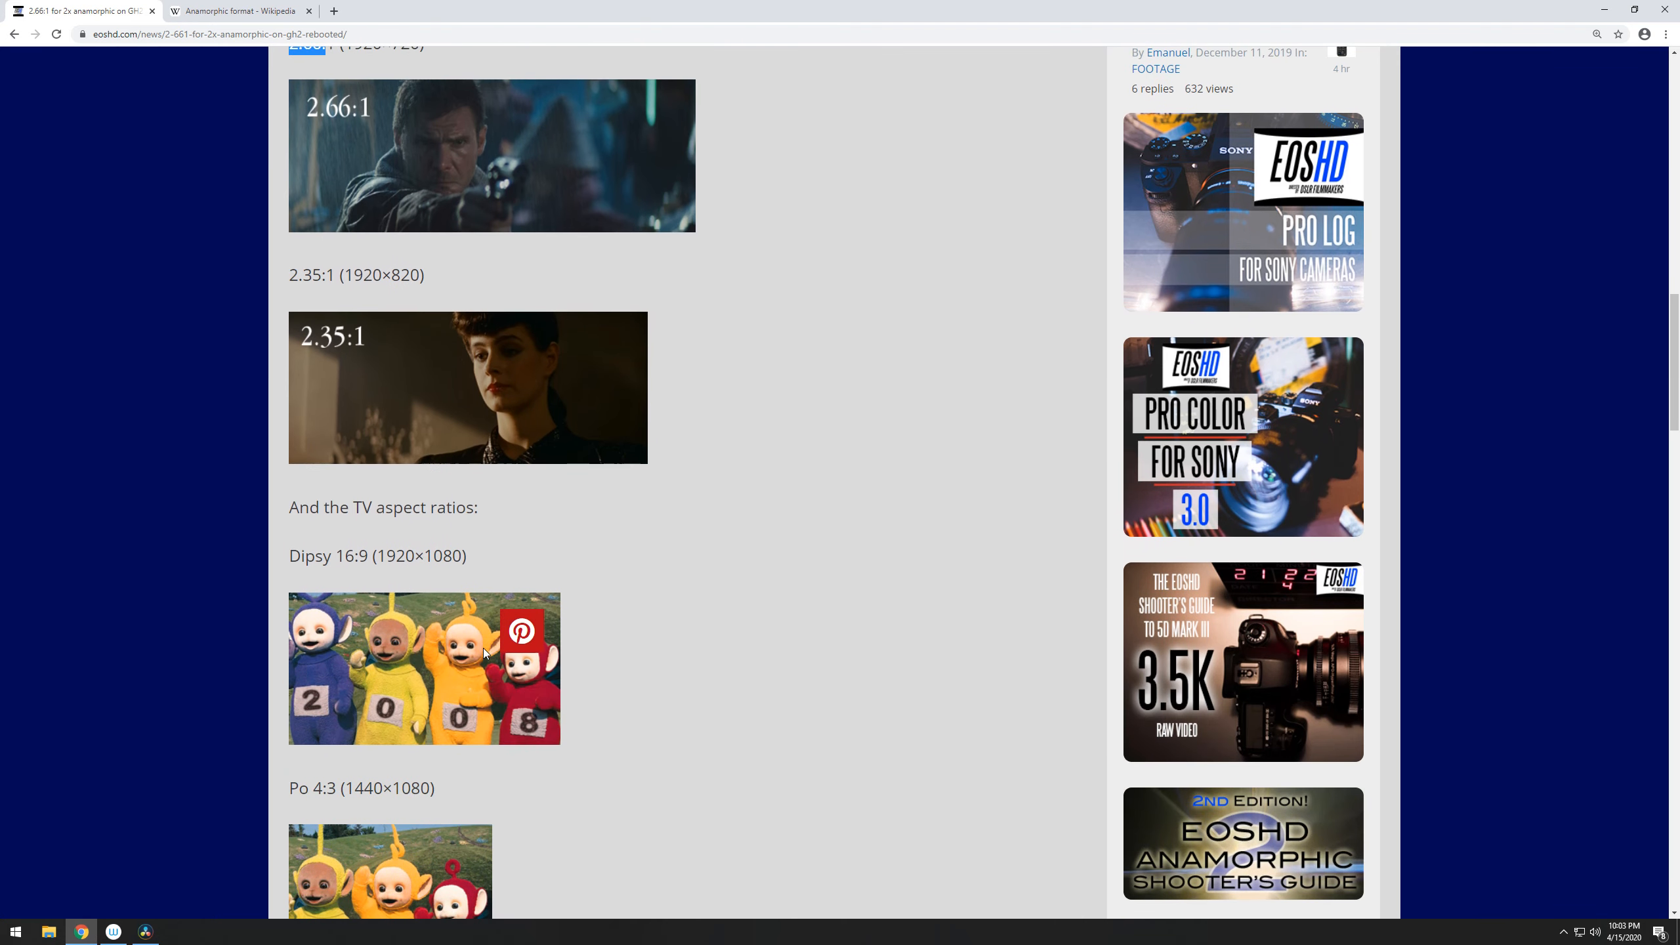
{"action": "scroll", "coordinate": [470, 632], "scroll_direction": "down", "scroll_amount": 1}
{"action": "scroll", "coordinate": [471, 630], "scroll_direction": "down", "scroll_amount": 3}
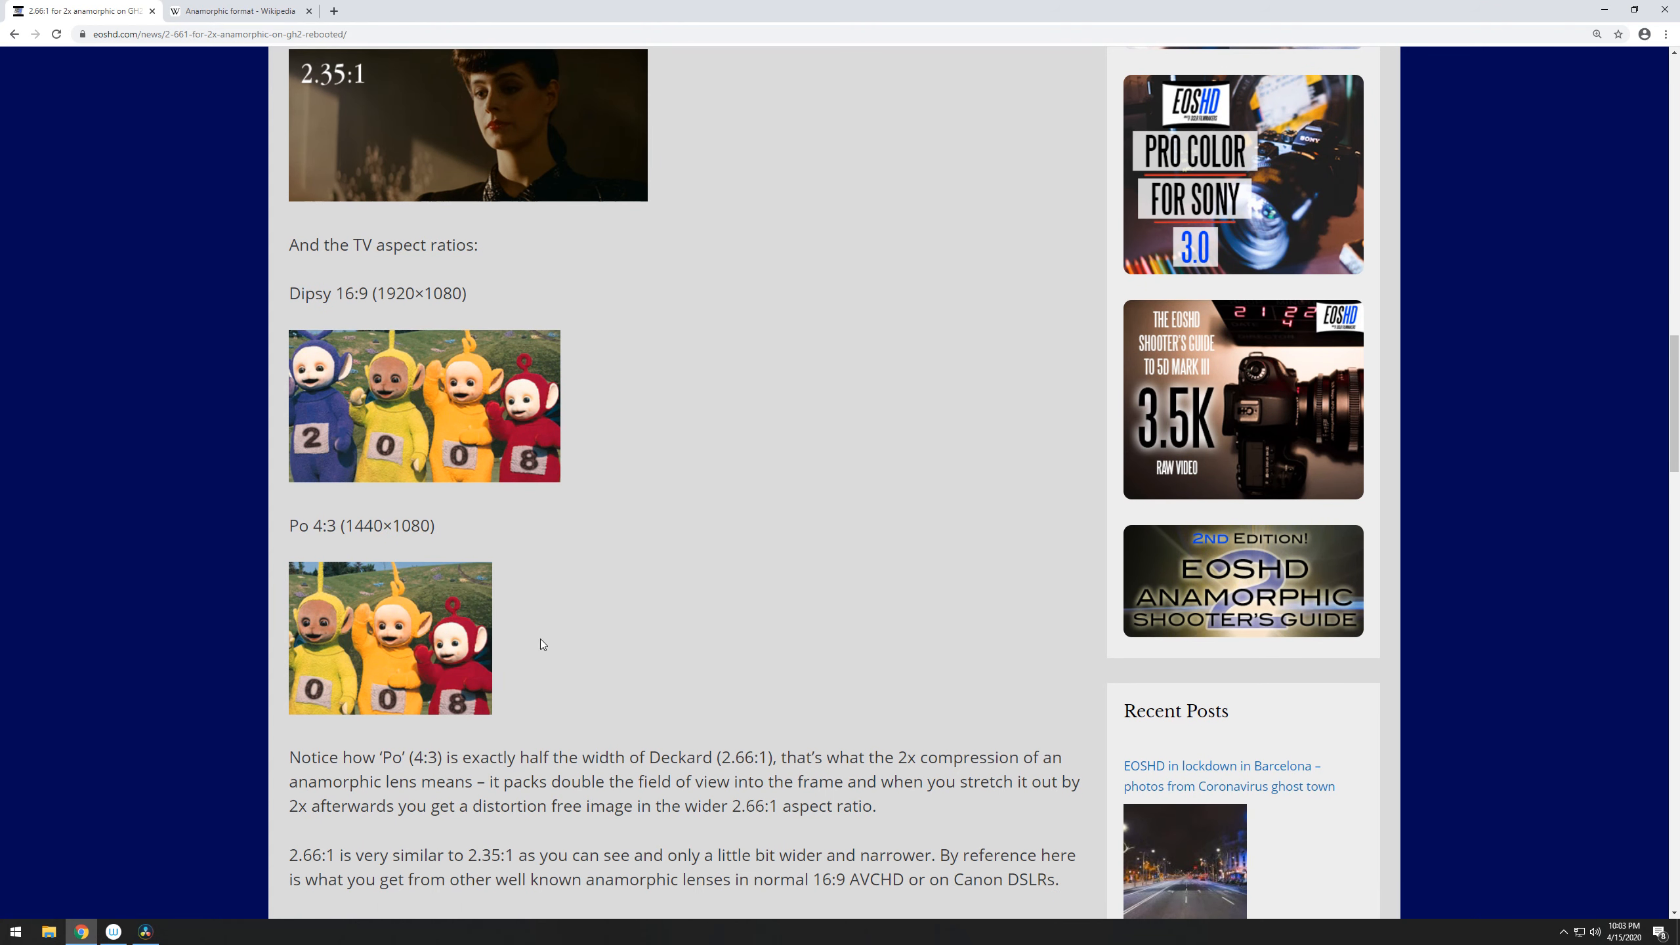
{"action": "scroll", "coordinate": [549, 642], "scroll_direction": "up", "scroll_amount": 3}
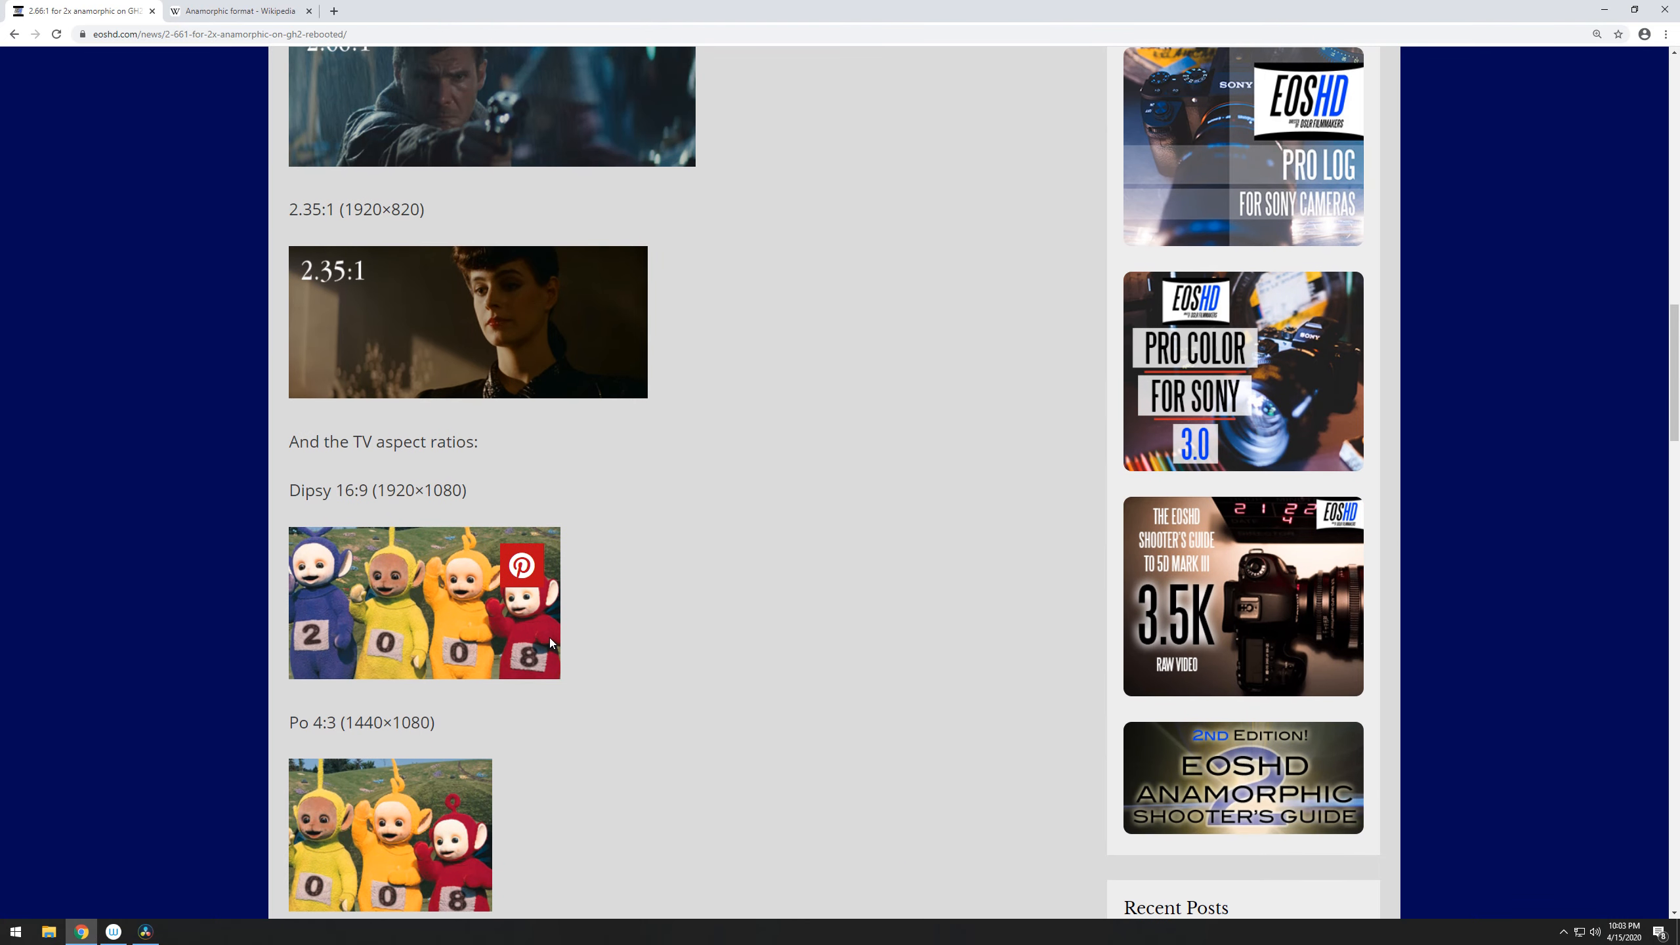
{"action": "scroll", "coordinate": [566, 640], "scroll_direction": "up", "scroll_amount": 3}
{"action": "scroll", "coordinate": [570, 636], "scroll_direction": "up", "scroll_amount": 4}
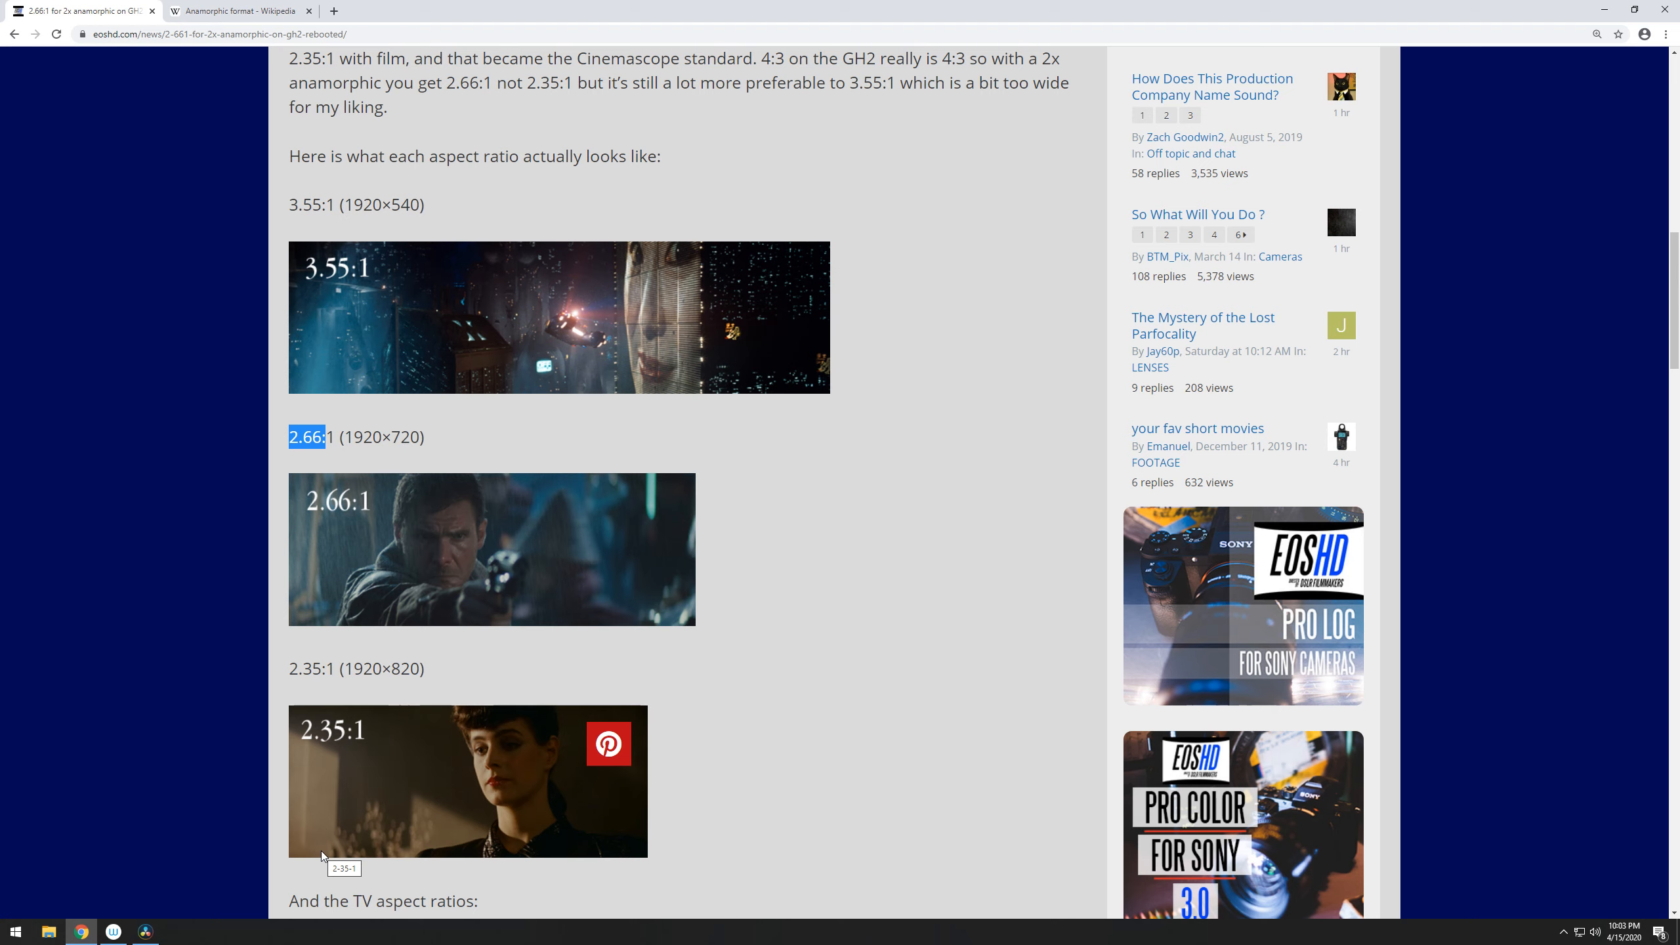
- Highlight "2x anamorphic lens" and "16:9" in the article's paragraph about shooting 4:3 with a 2x lens
{"action": "scroll", "coordinate": [430, 283], "scroll_direction": "up", "scroll_amount": 4}
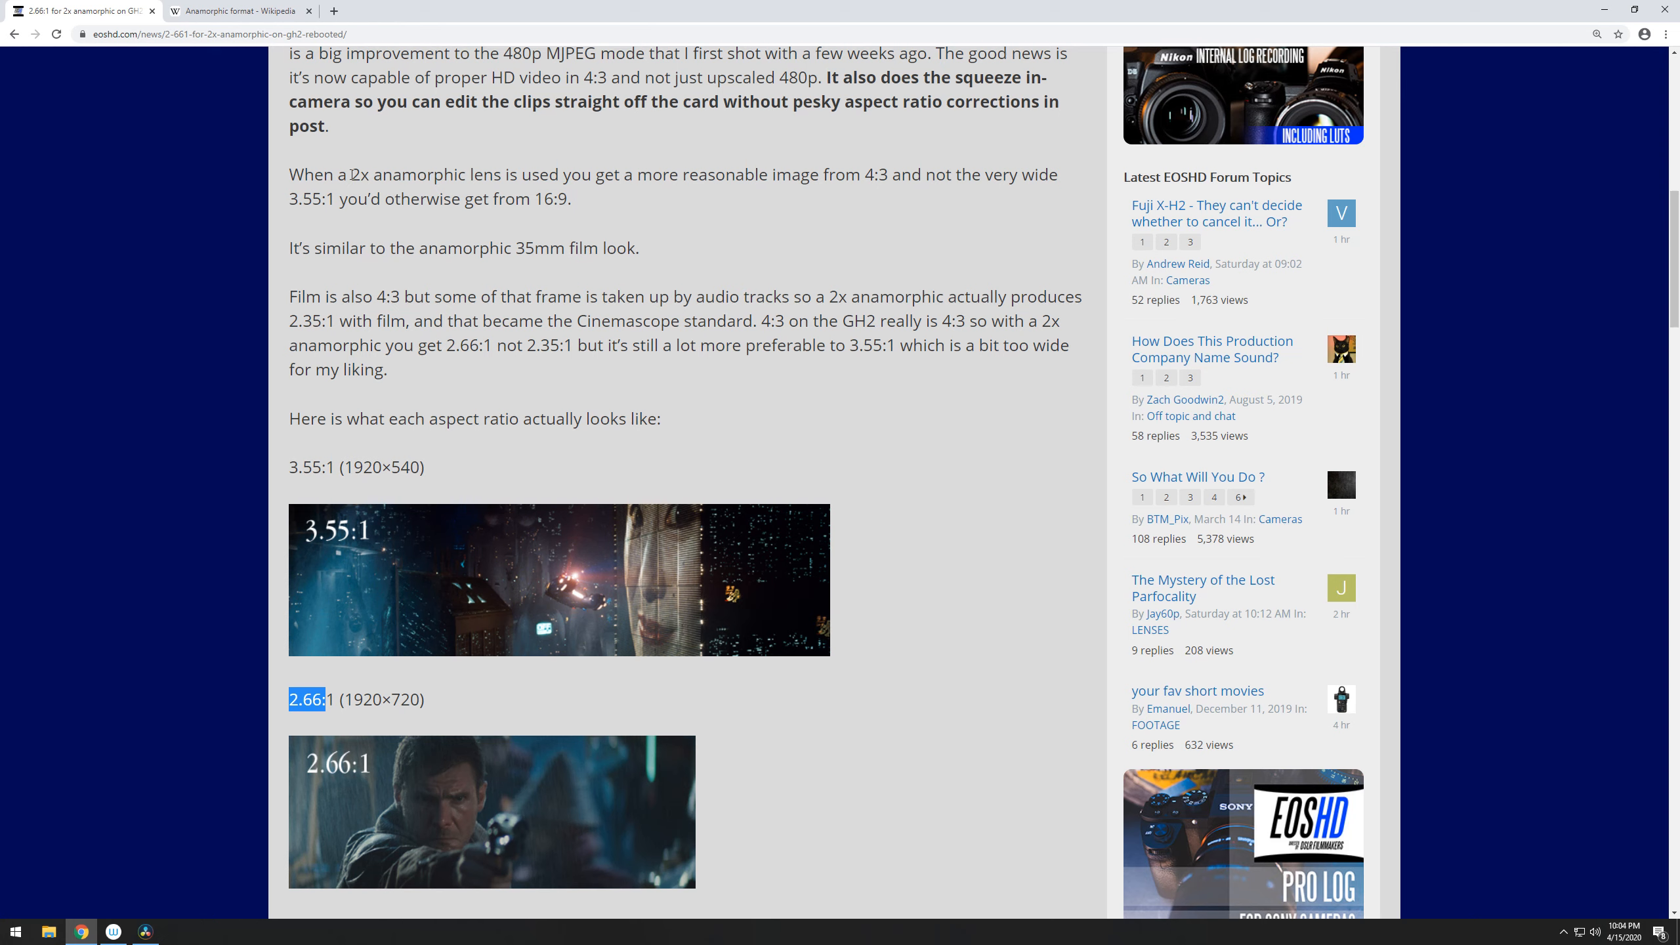
{"action": "left_click_drag", "start_coordinate": [351, 174], "coordinate": [502, 175]}
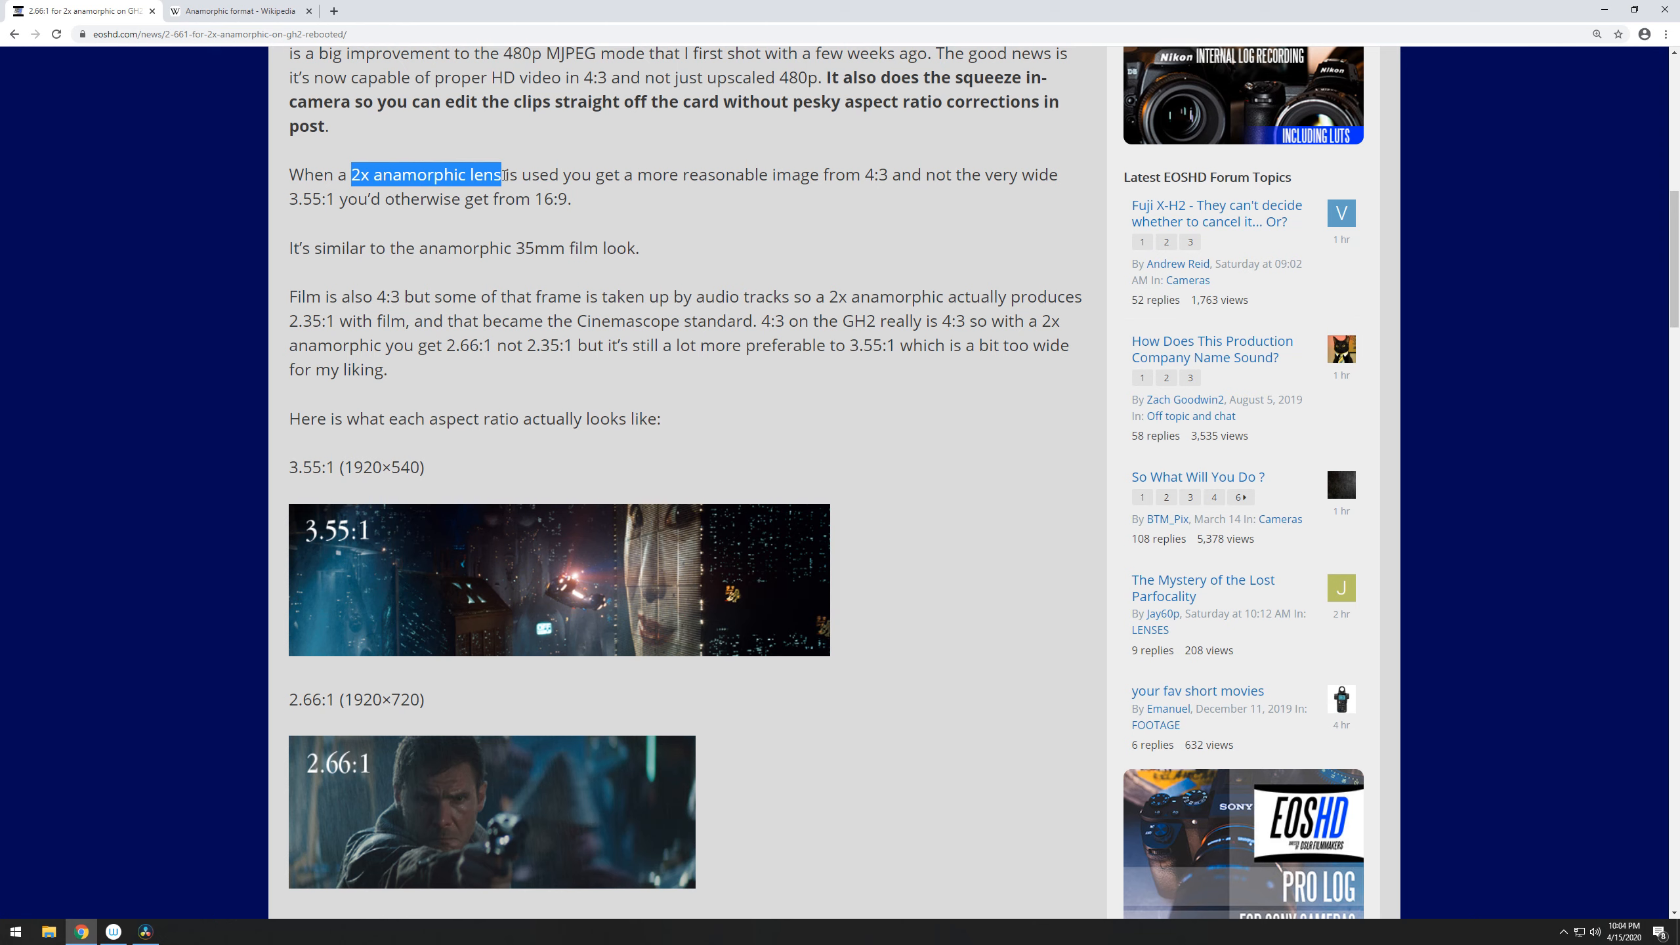
{"action": "left_click", "coordinate": [371, 172]}
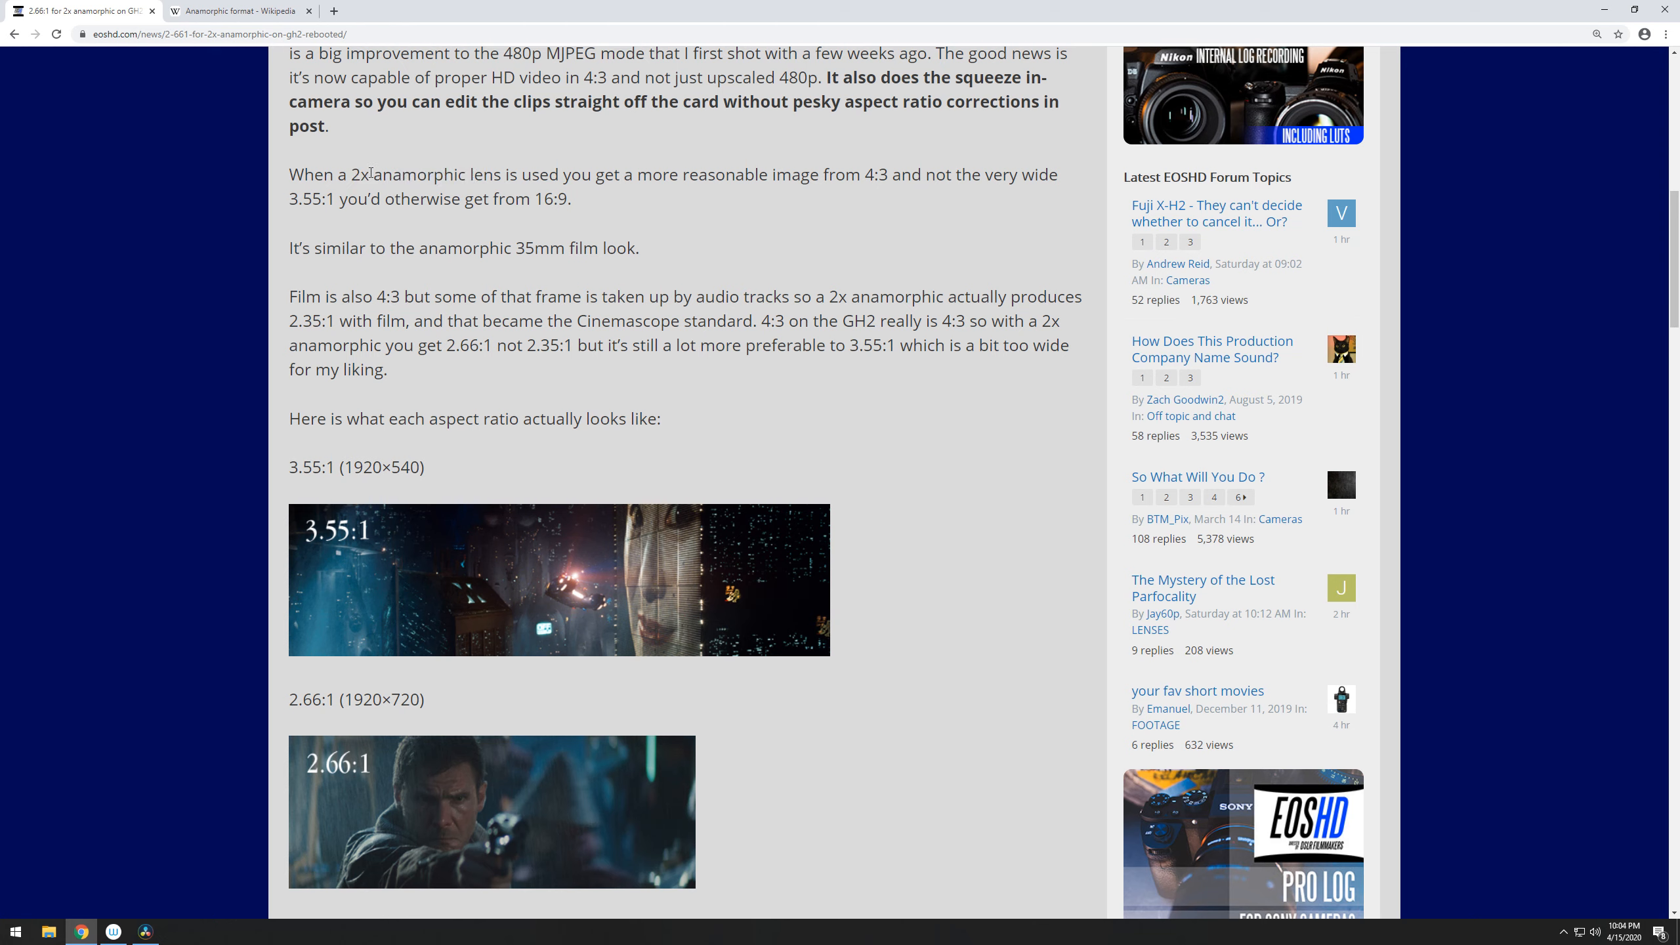
{"action": "left_click_drag", "start_coordinate": [350, 173], "coordinate": [494, 175]}
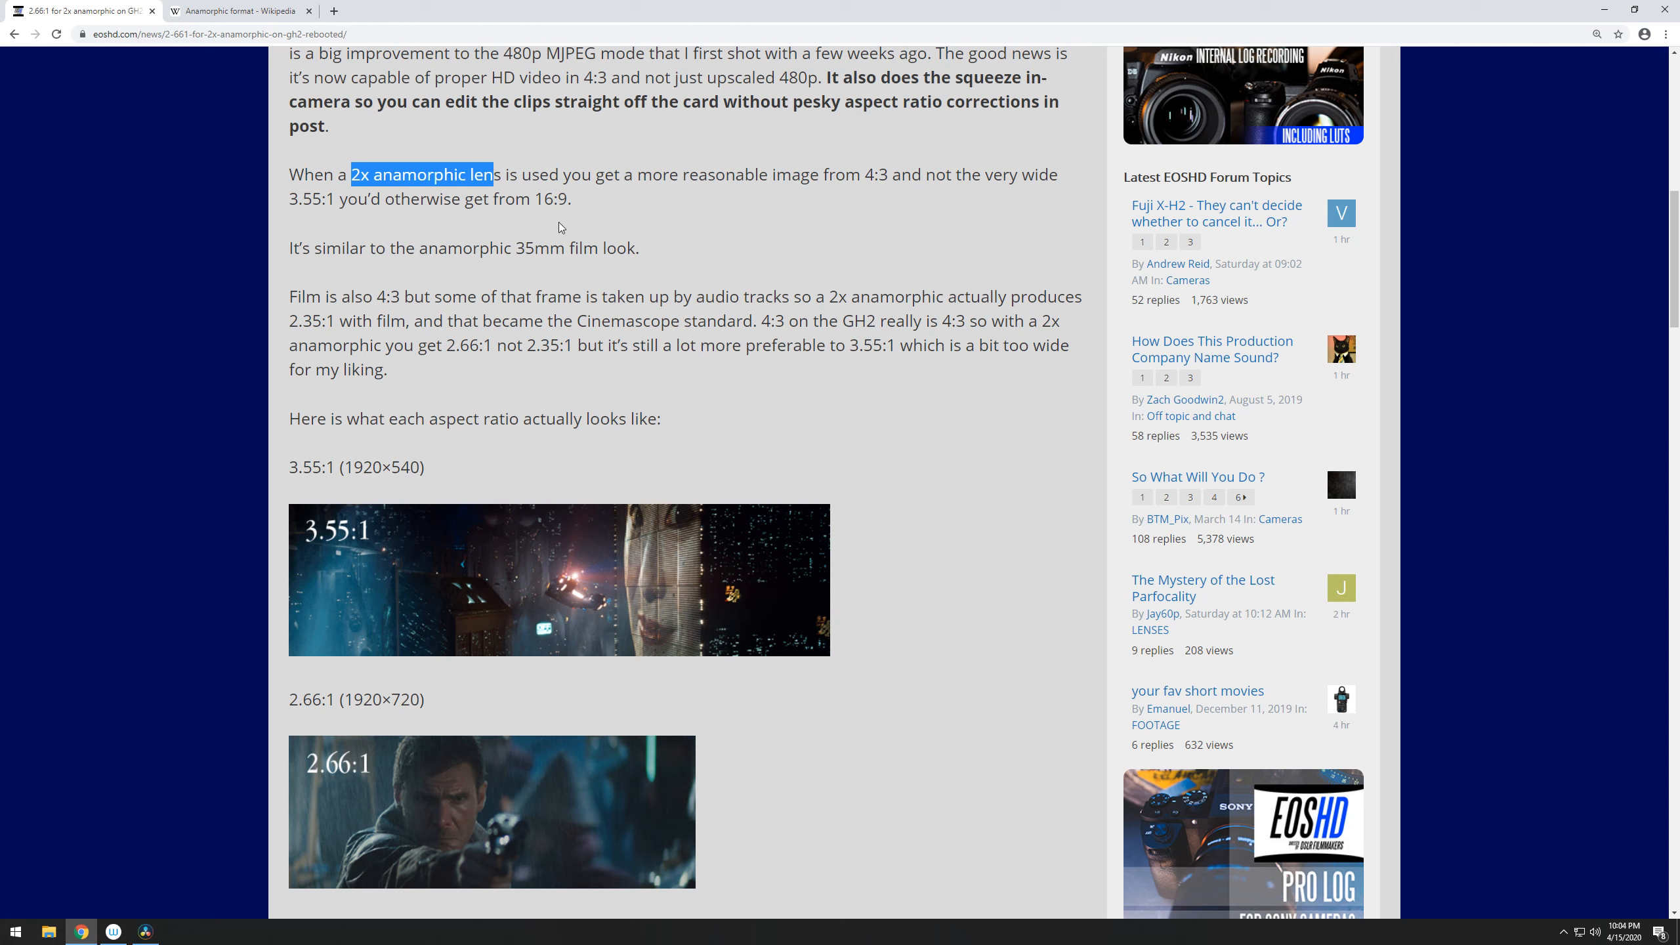
{"action": "left_click_drag", "start_coordinate": [574, 207], "coordinate": [569, 205]}
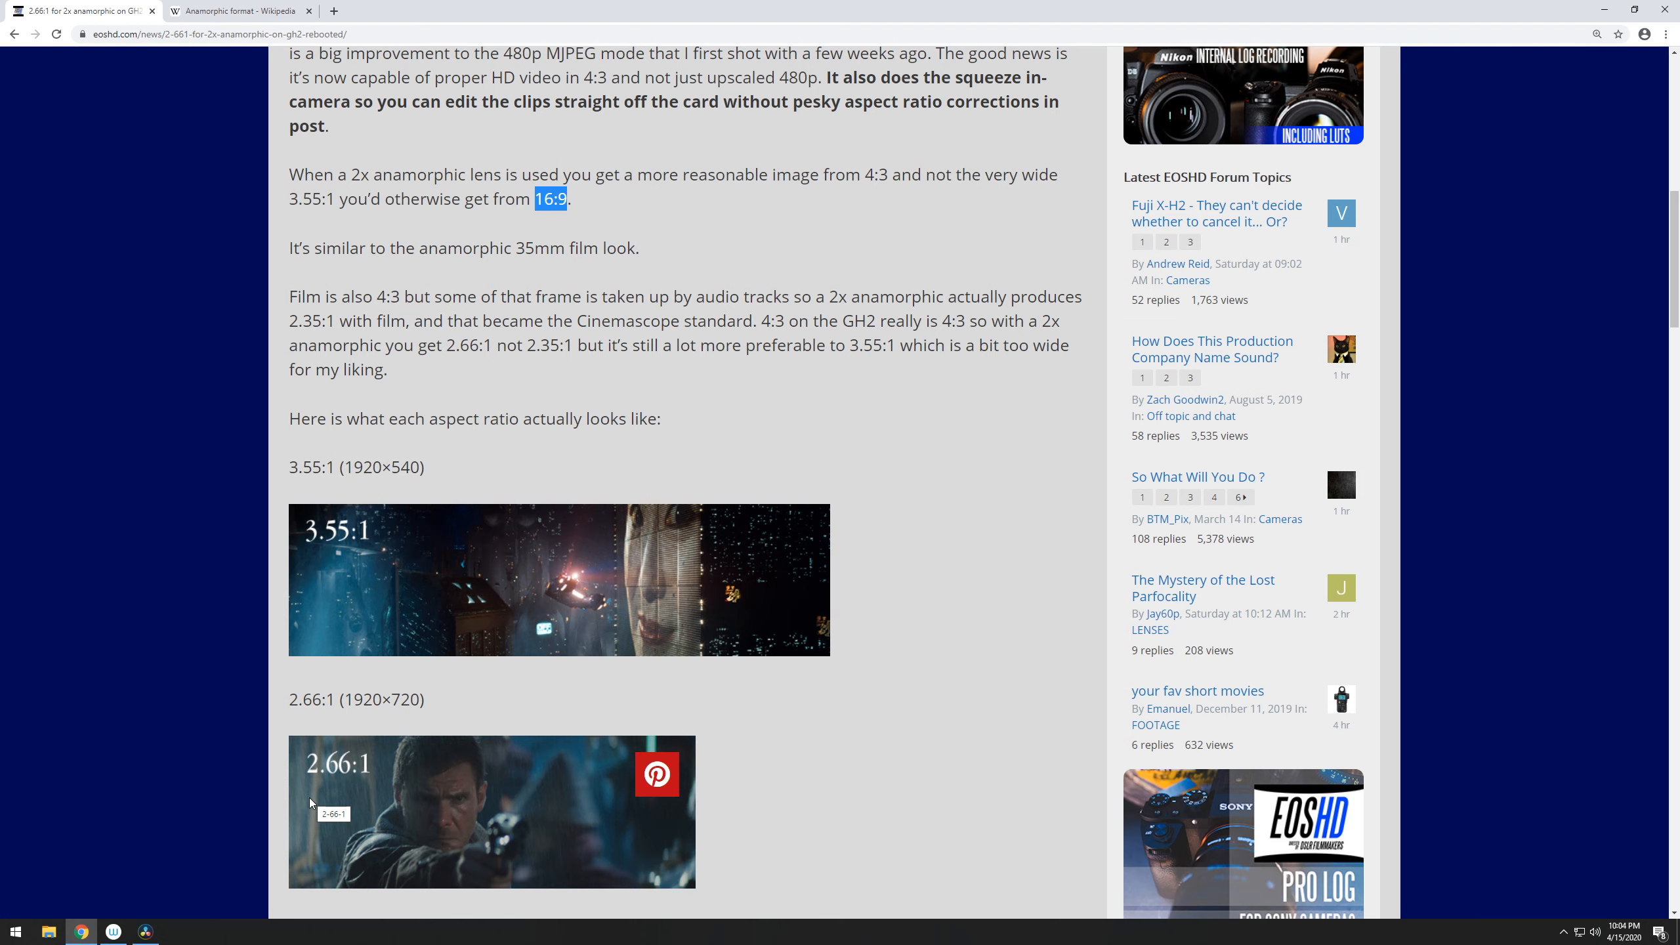
- Switch to DaVinci Resolve, preview the media pool clips, and view A006_04151305_C203.braw full screen before returning to the normal layout
{"action": "left_click", "coordinate": [145, 933]}
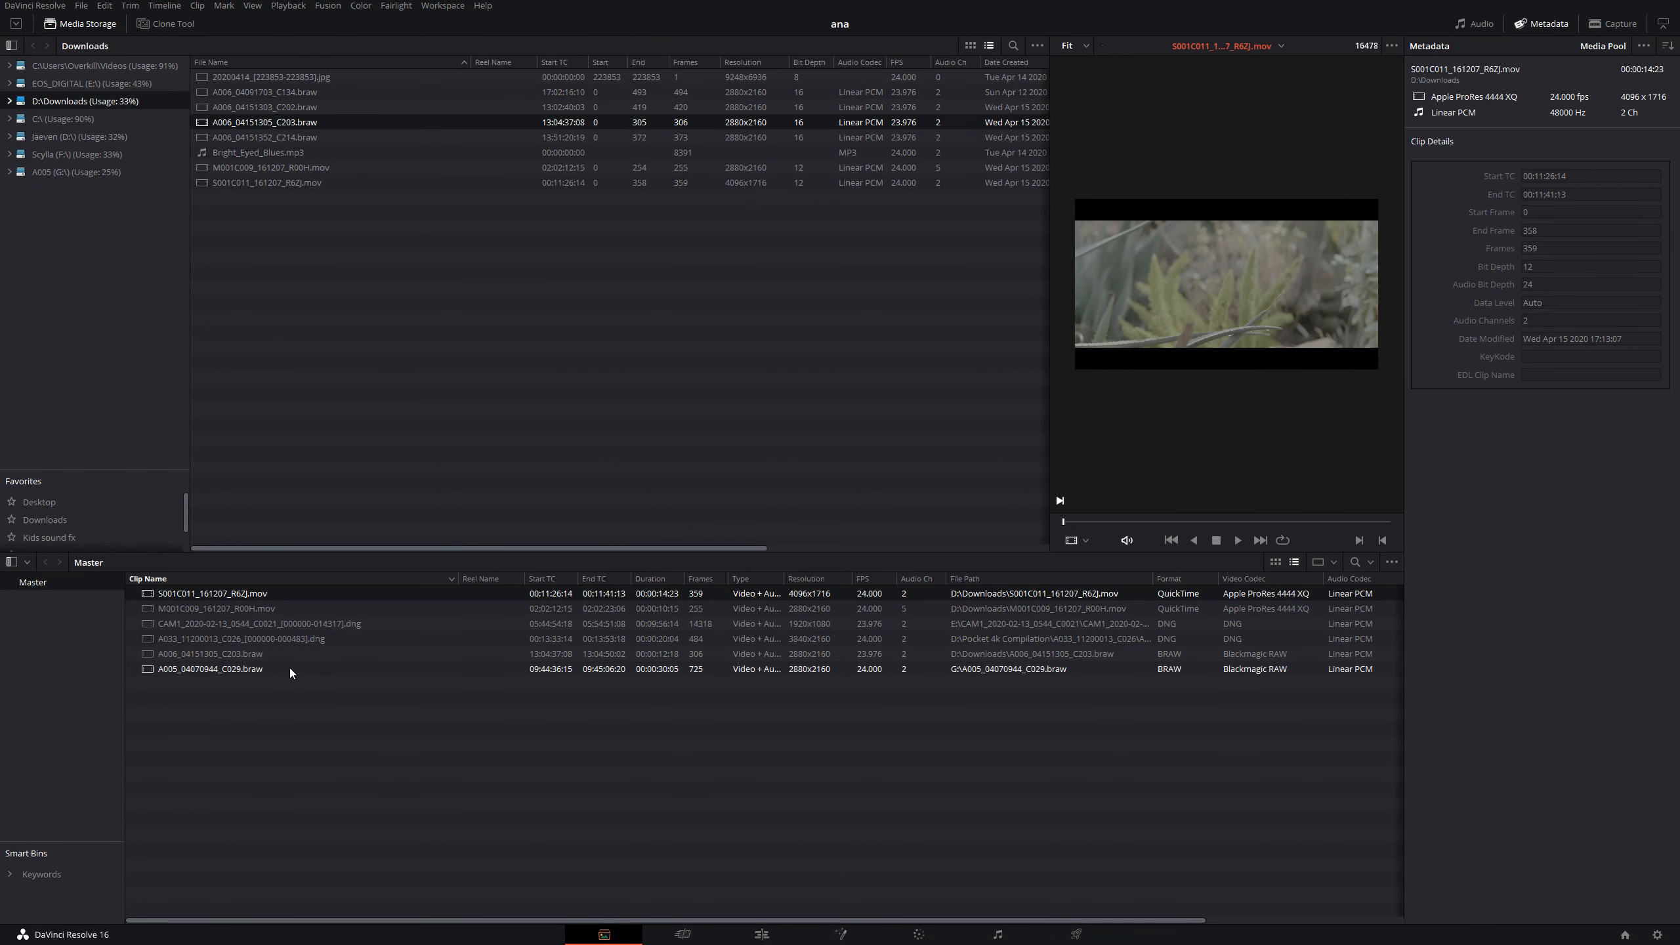
{"action": "left_click", "coordinate": [264, 614]}
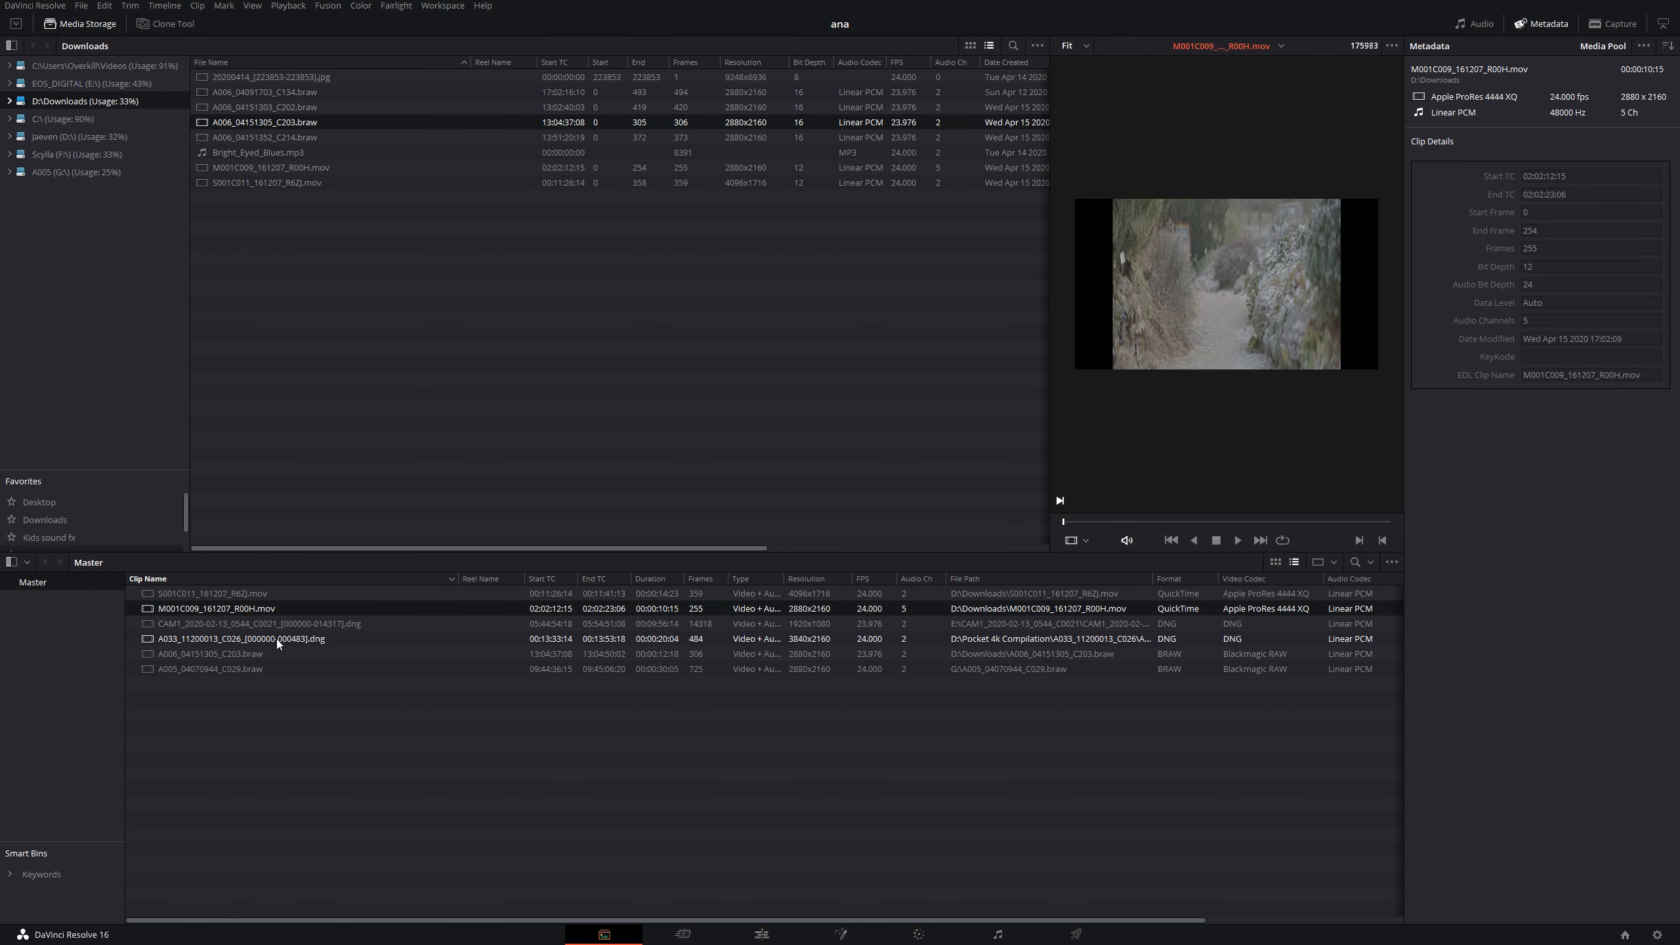
{"action": "left_click", "coordinate": [275, 638]}
{"action": "left_click", "coordinate": [264, 655]}
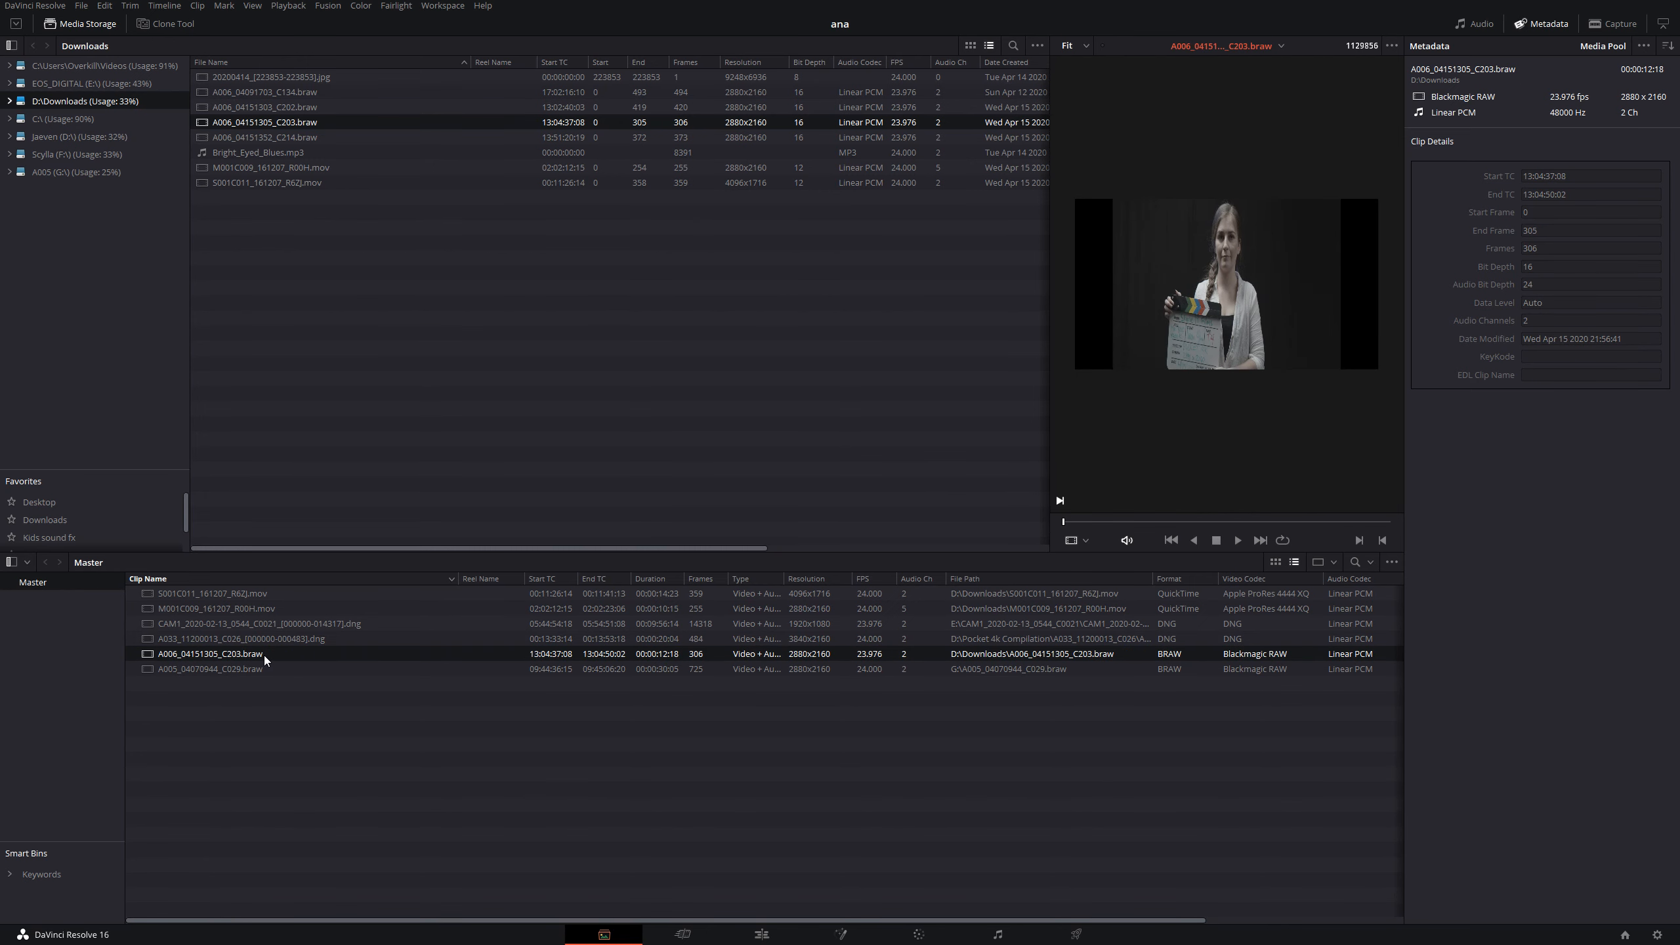
{"action": "key", "text": "p"}
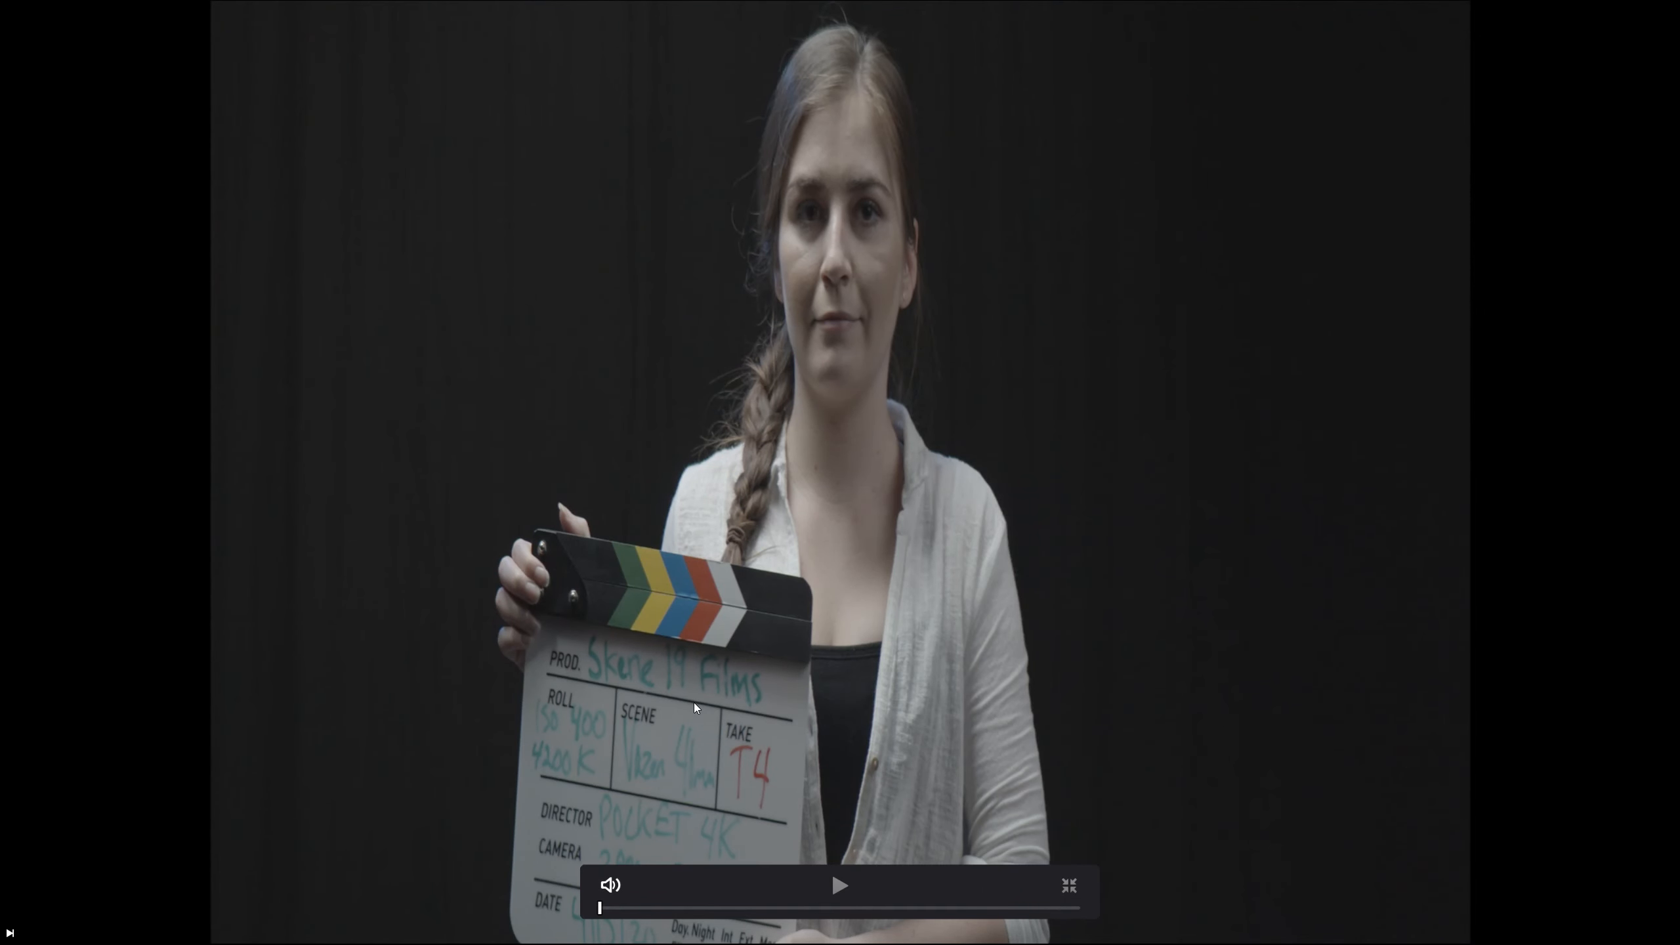
{"action": "key", "text": "p"}
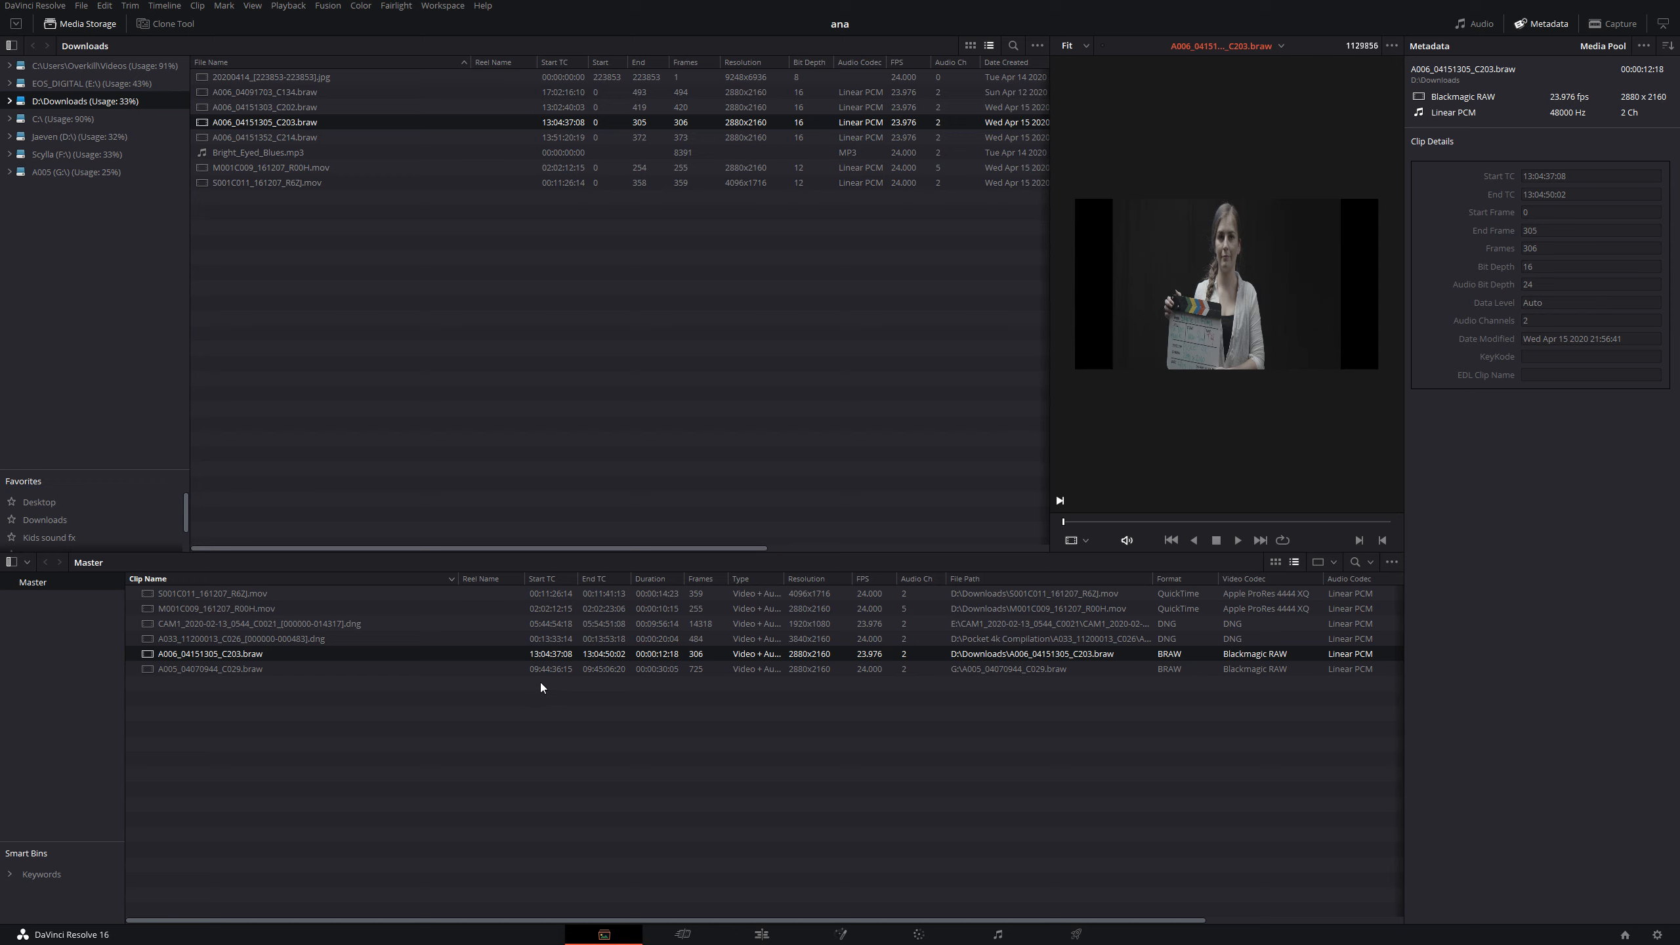
- Open the project settings and divide 1920 by 3.55 in Calculator to find the timeline height, closing Calculator when finished
{"action": "left_click", "coordinate": [1656, 937]}
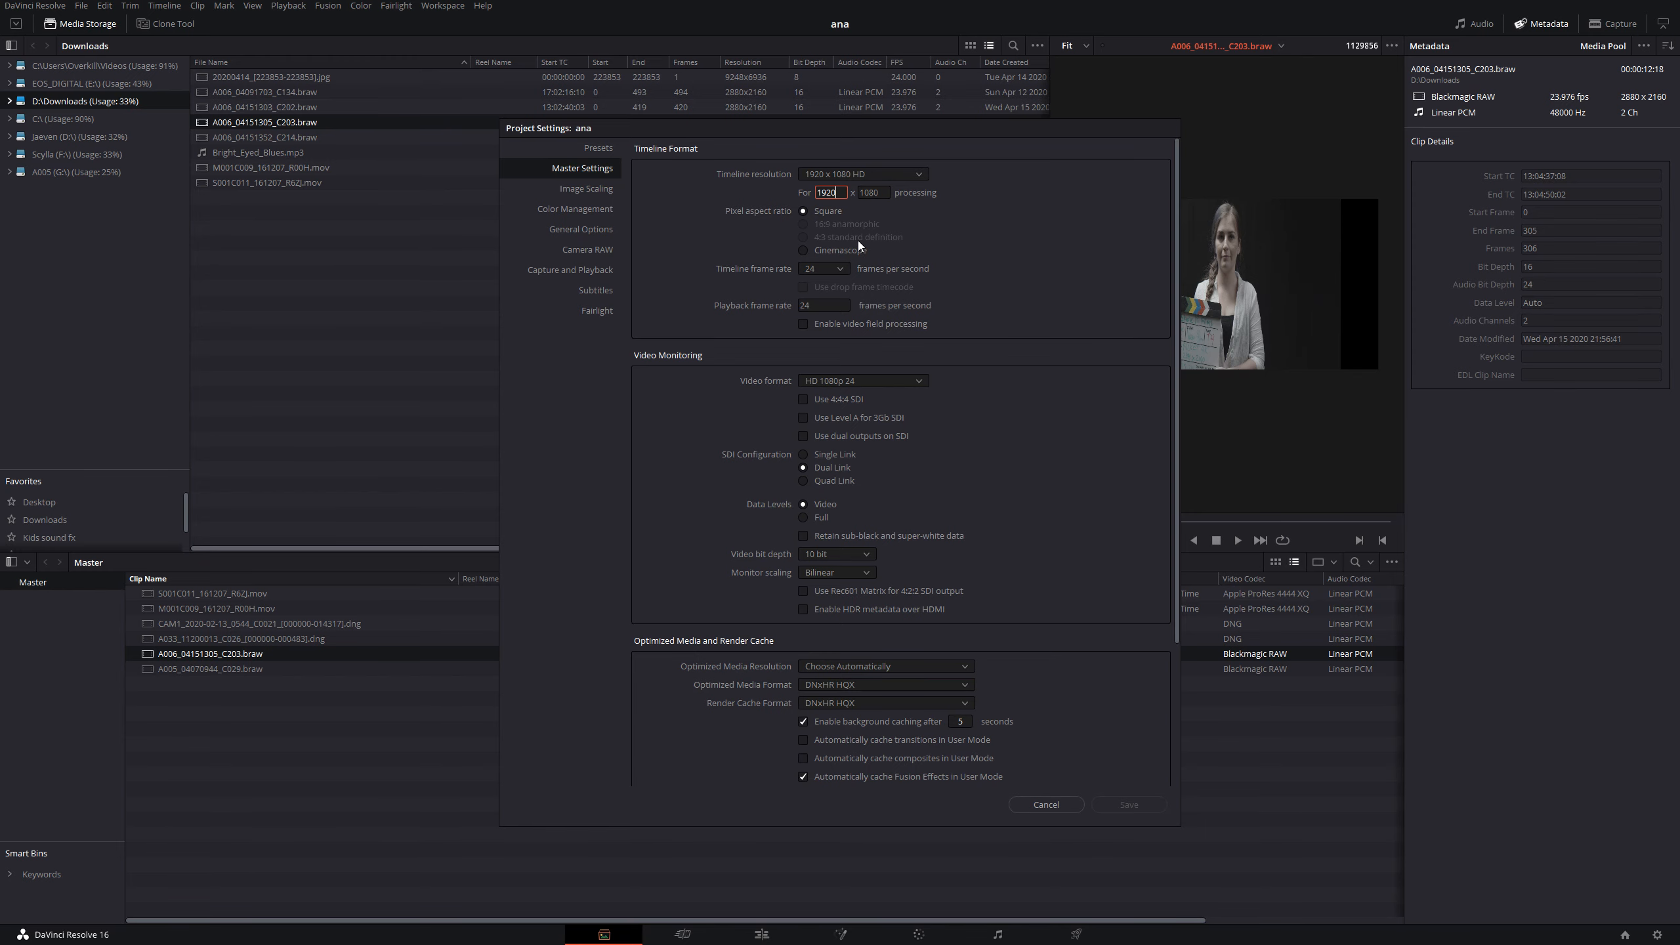
{"action": "key", "text": "super"}
{"action": "type", "text": "calc"}
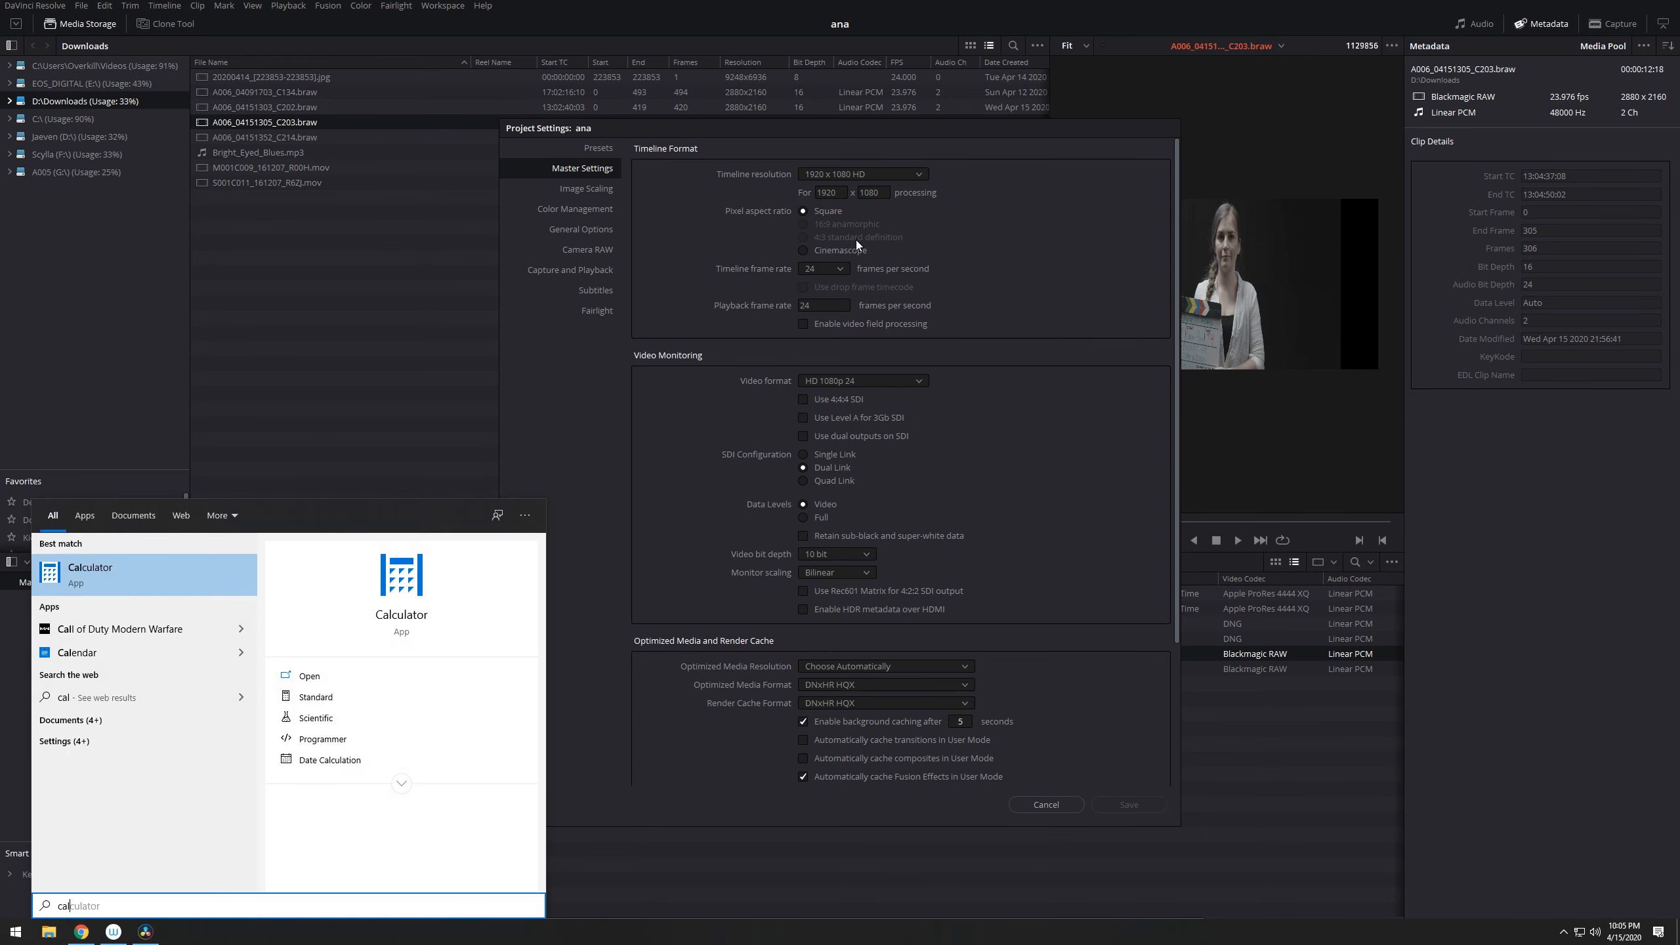
{"action": "key", "text": "Return"}
{"action": "type", "text": "1920"}
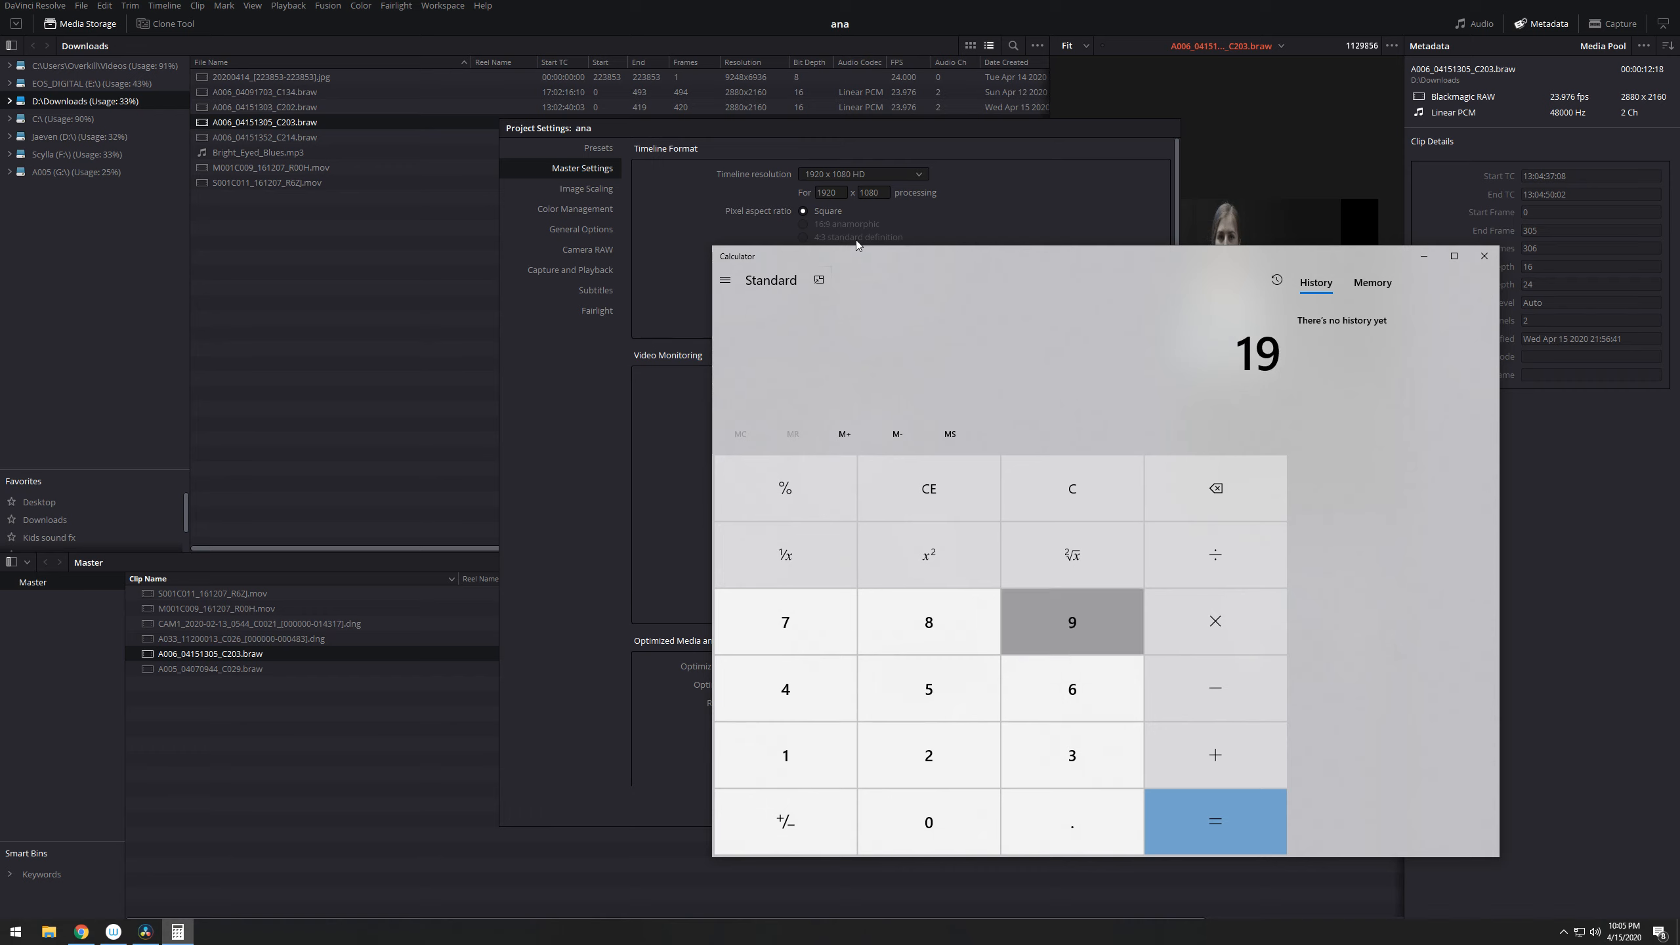
{"action": "key", "text": "slash"}
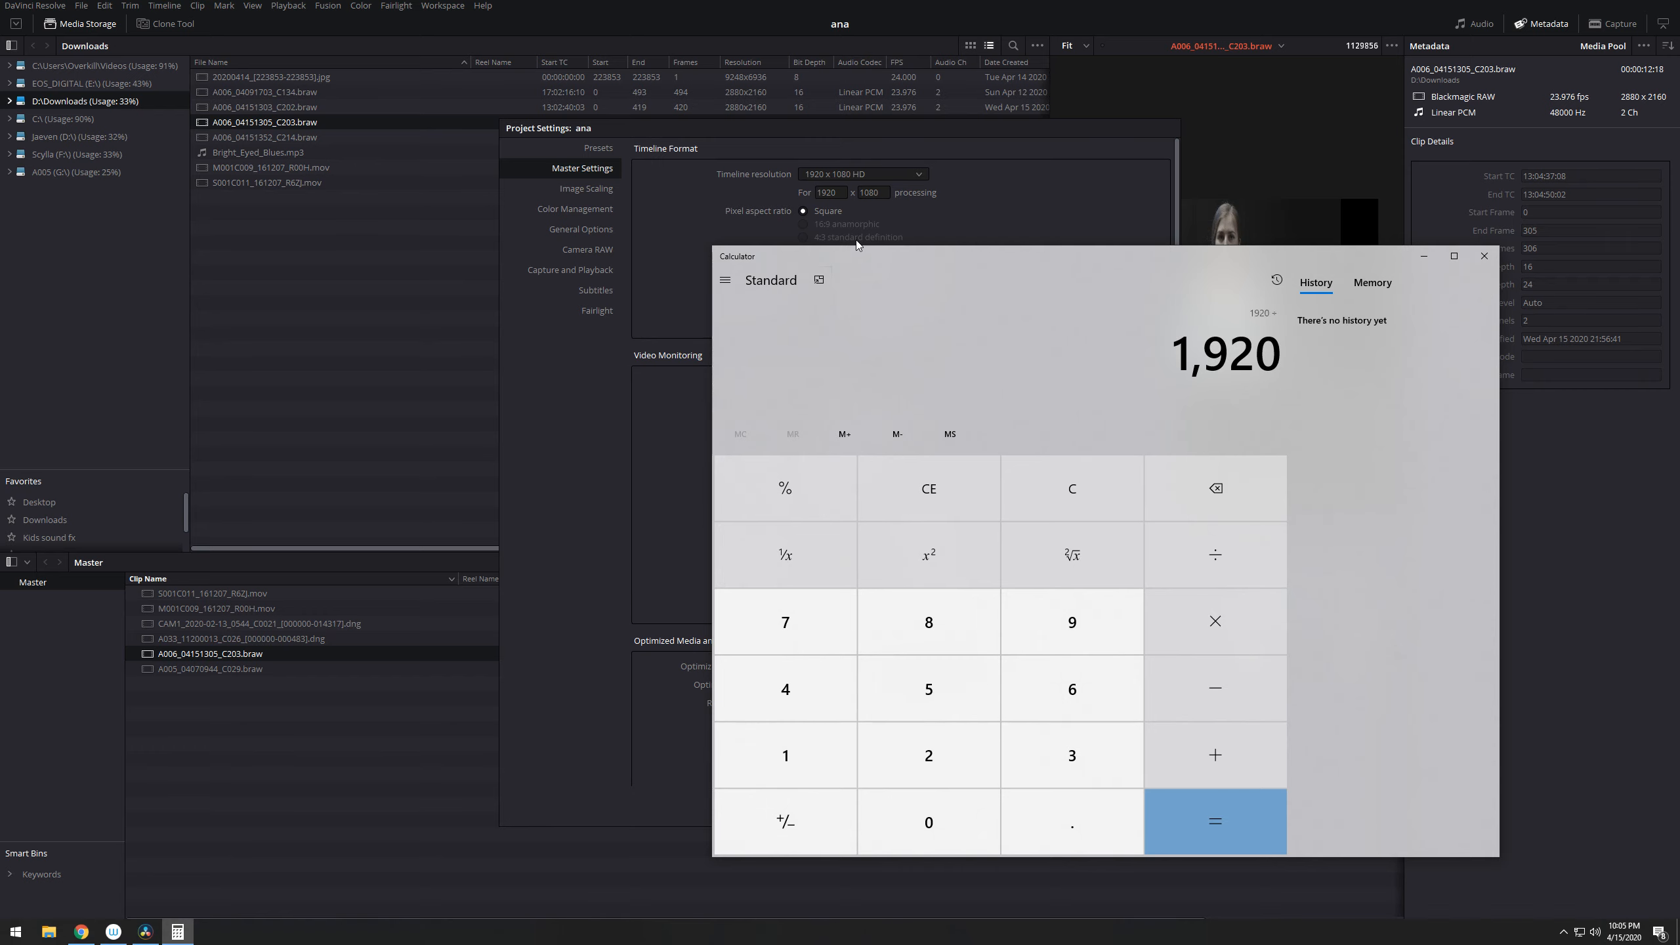
{"action": "type", "text": "3.55"}
{"action": "key", "text": "Return"}
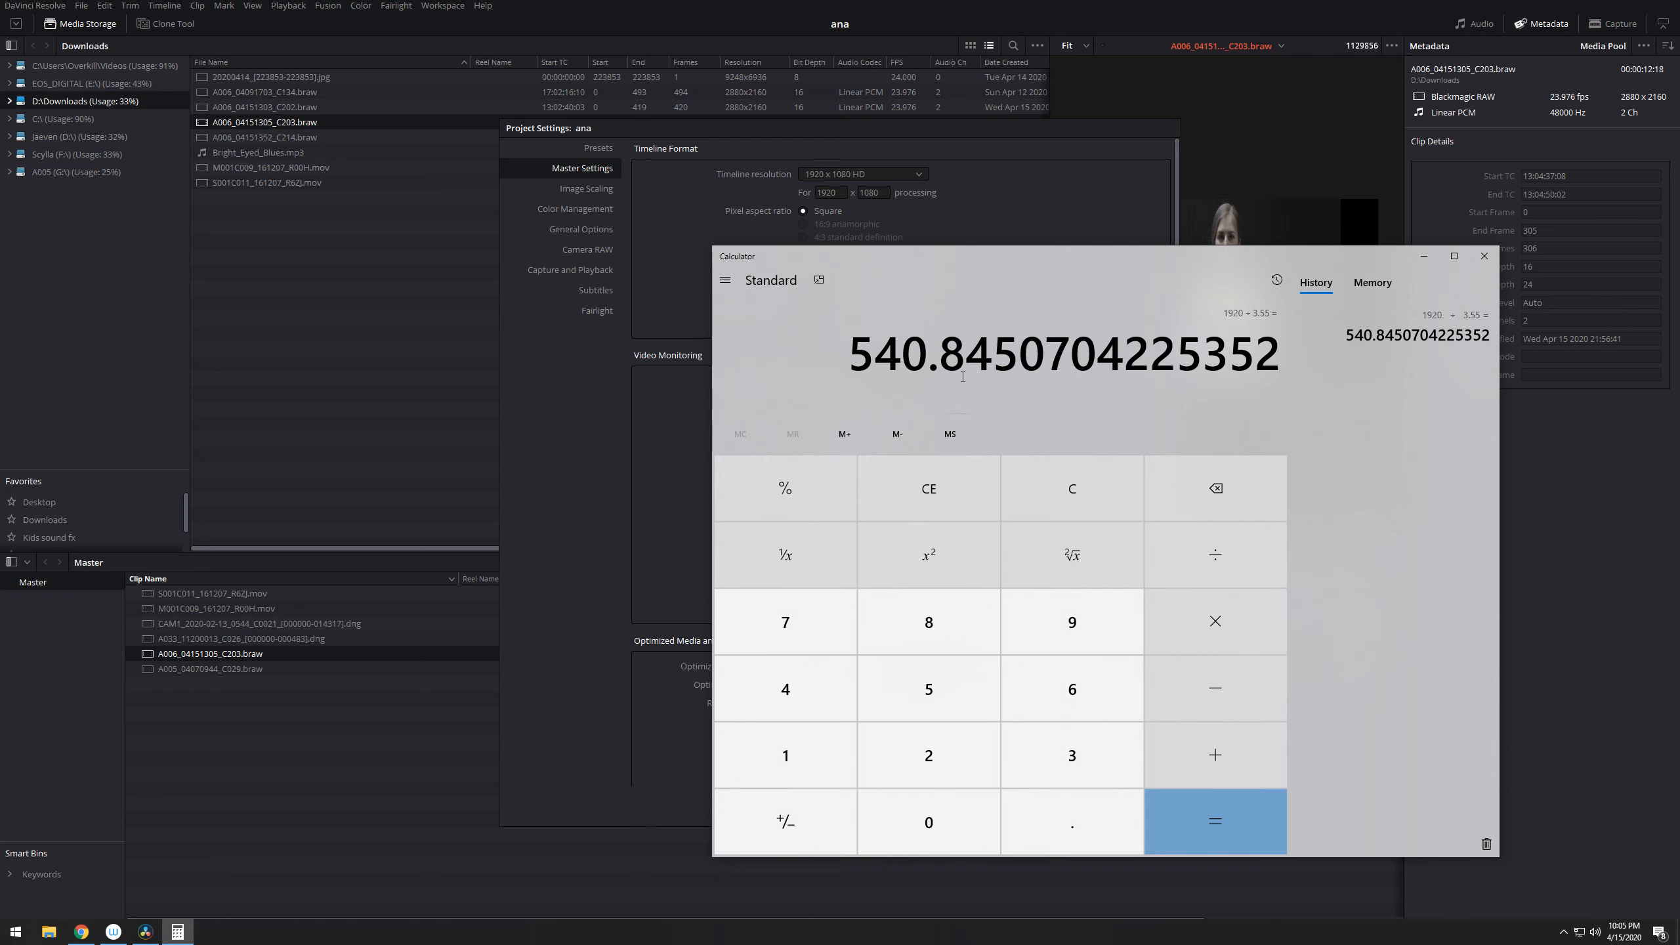
{"action": "left_click", "coordinate": [1490, 257]}
- Set the timeline resolution height to 540, save the project settings, and check the viewer's frame against the article's 3.55:1 example
{"action": "left_click", "coordinate": [884, 197]}
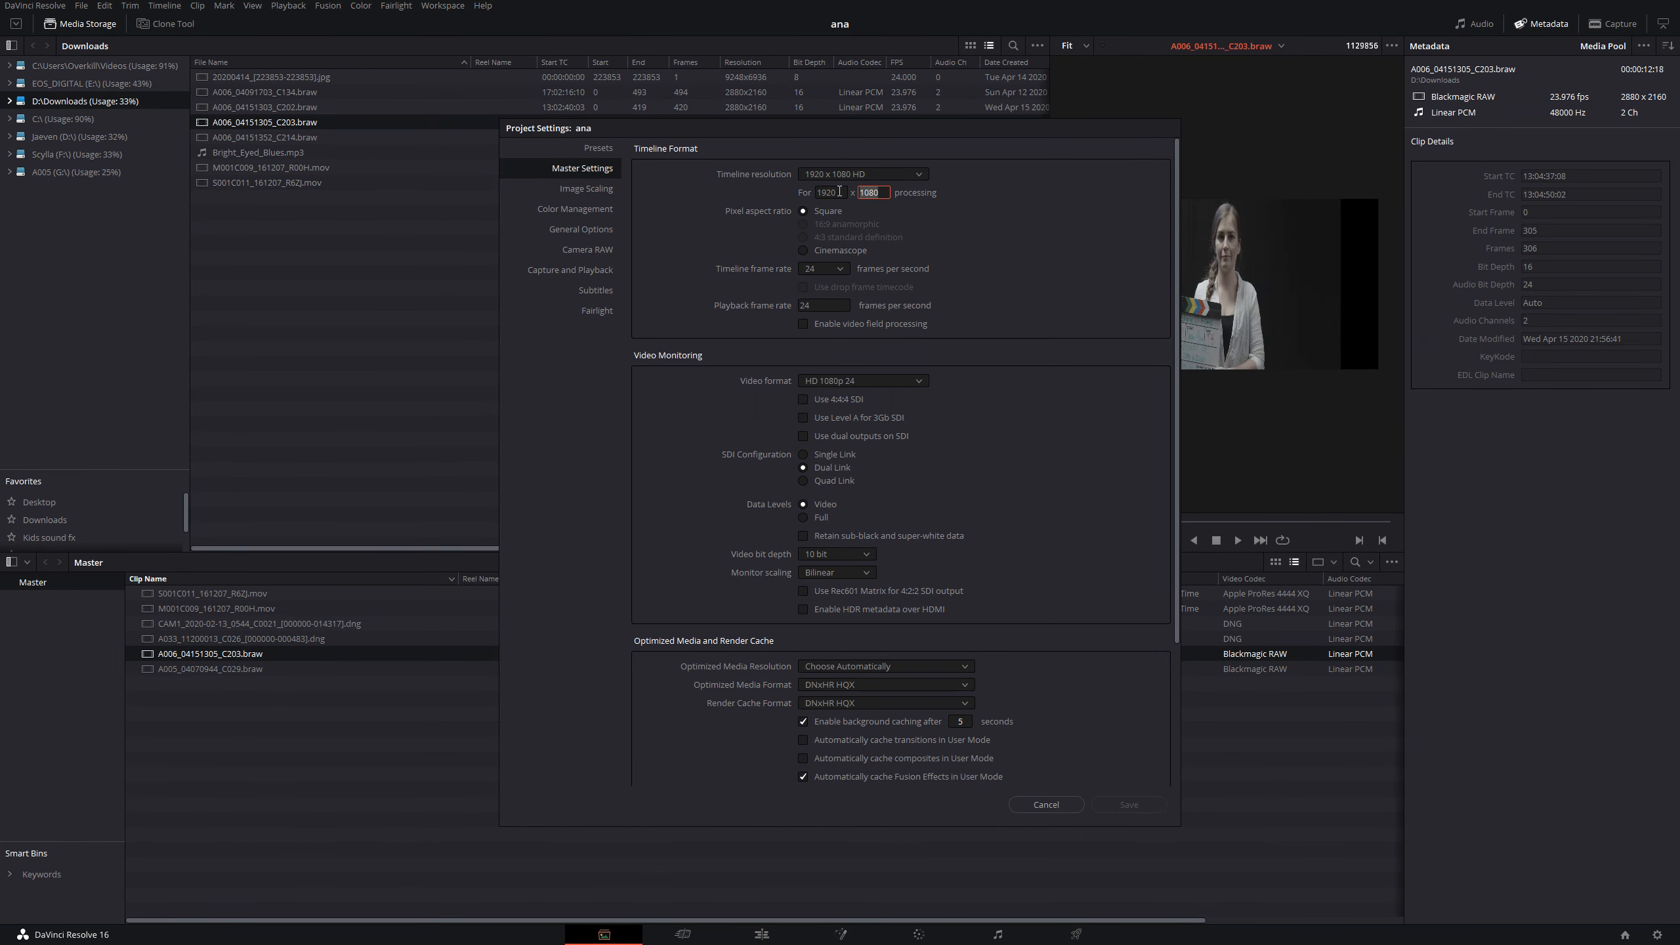
{"action": "type", "text": "540"}
{"action": "left_click", "coordinate": [1128, 810]}
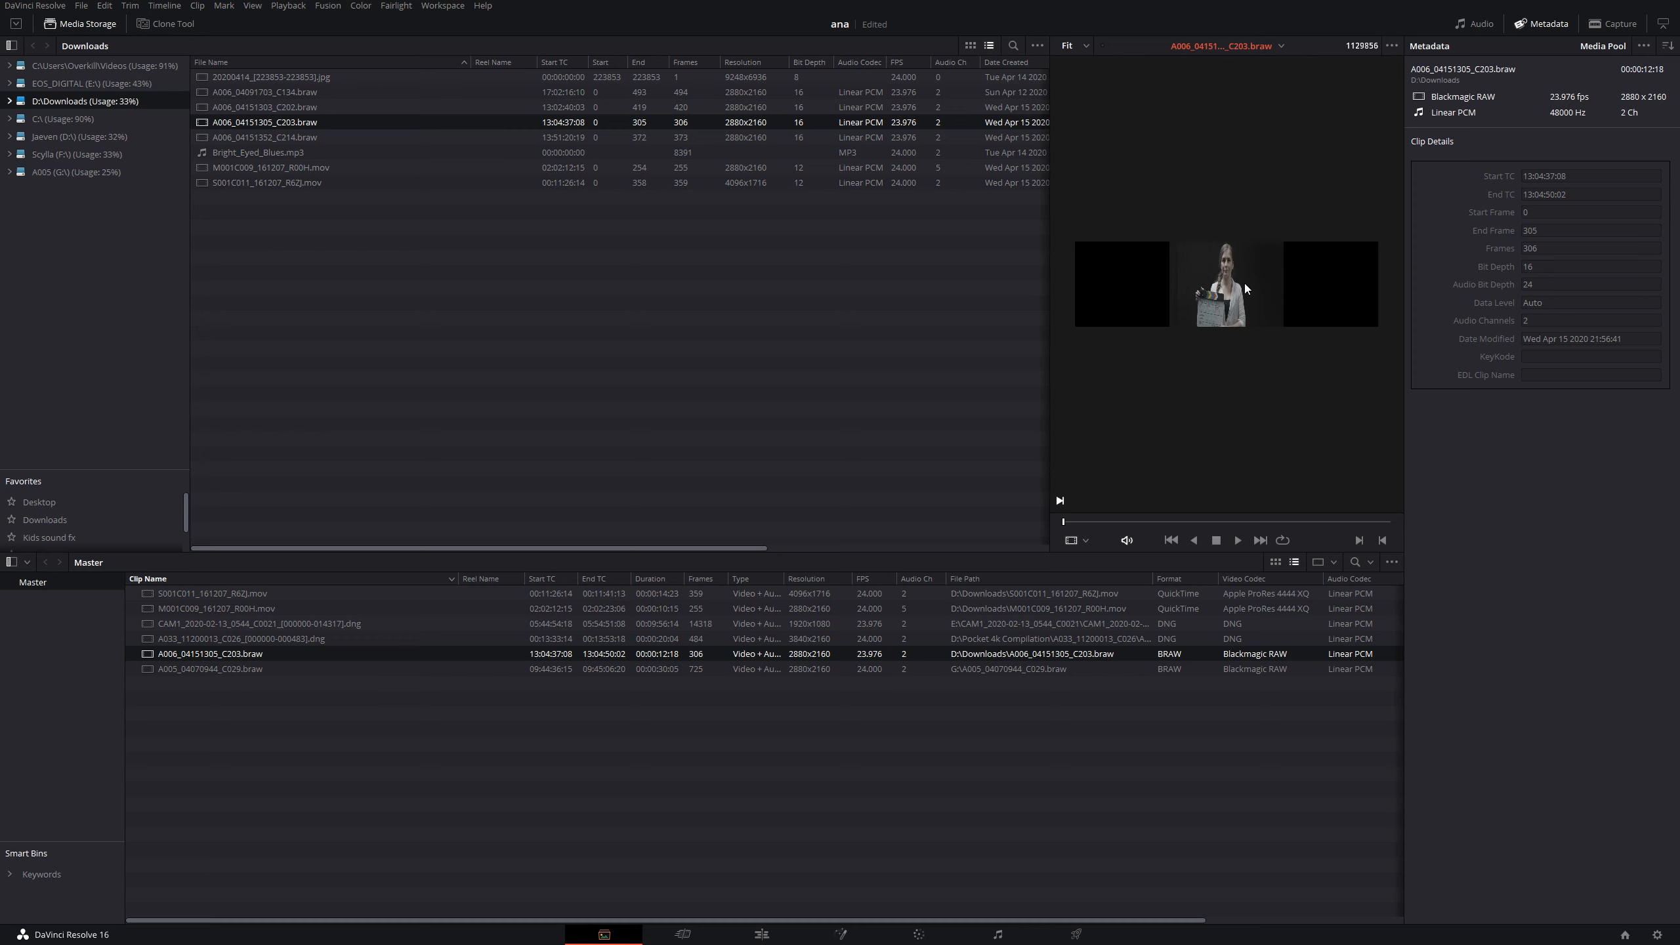
{"action": "key", "text": "alt+Tab"}
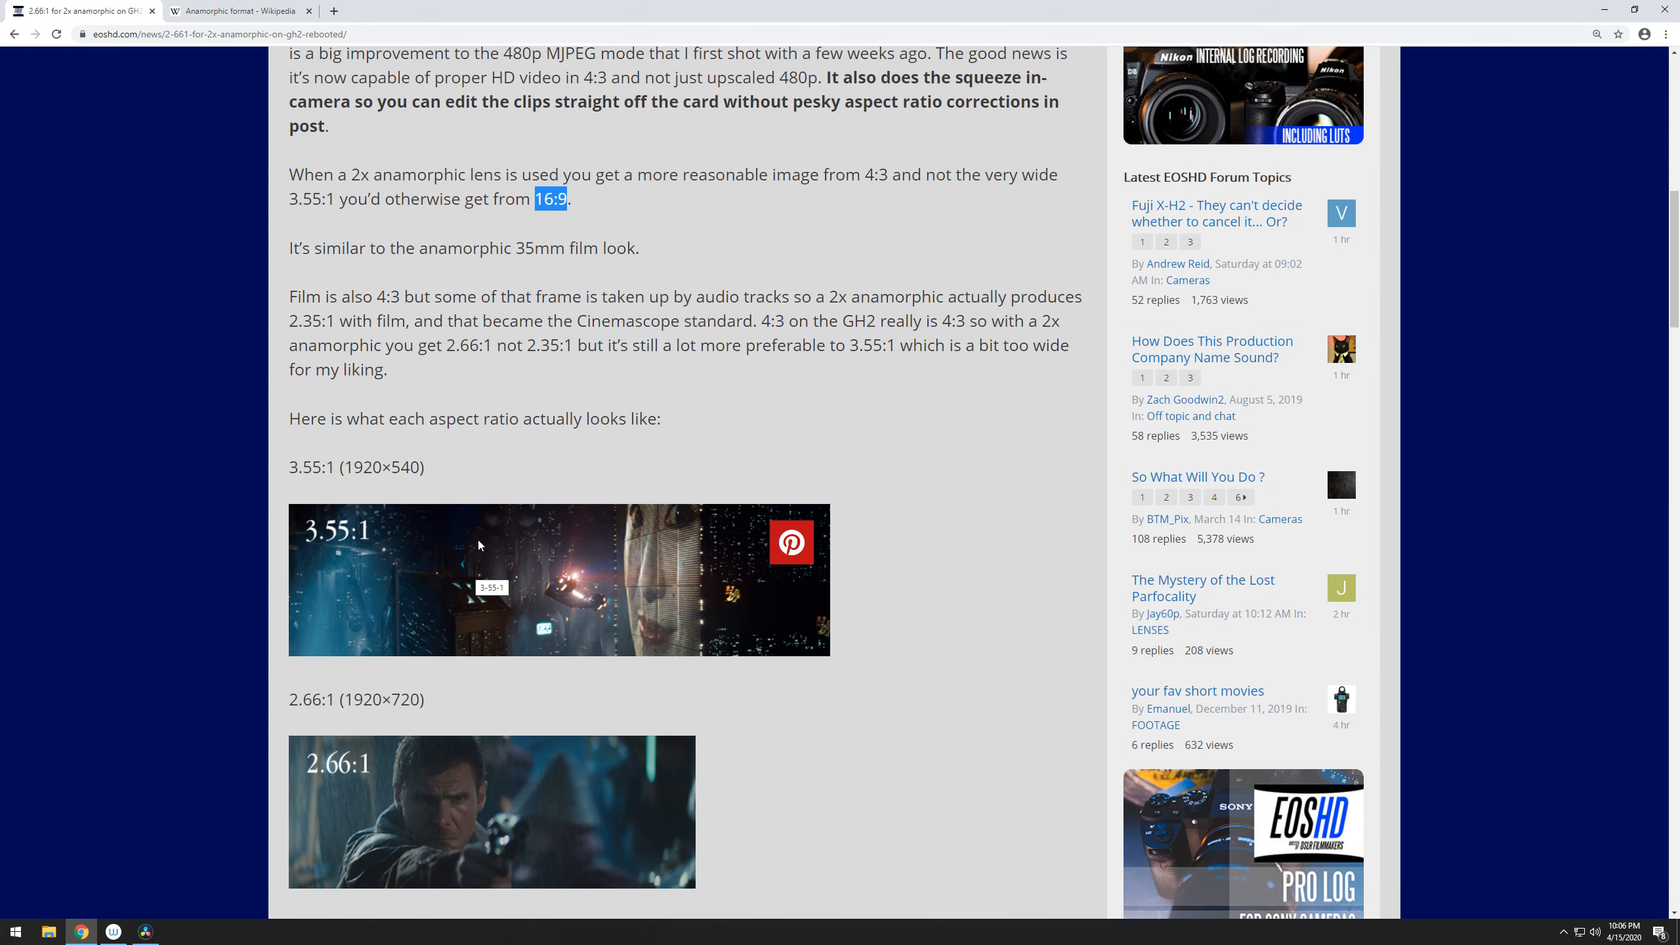
{"action": "key", "text": "alt+Tab"}
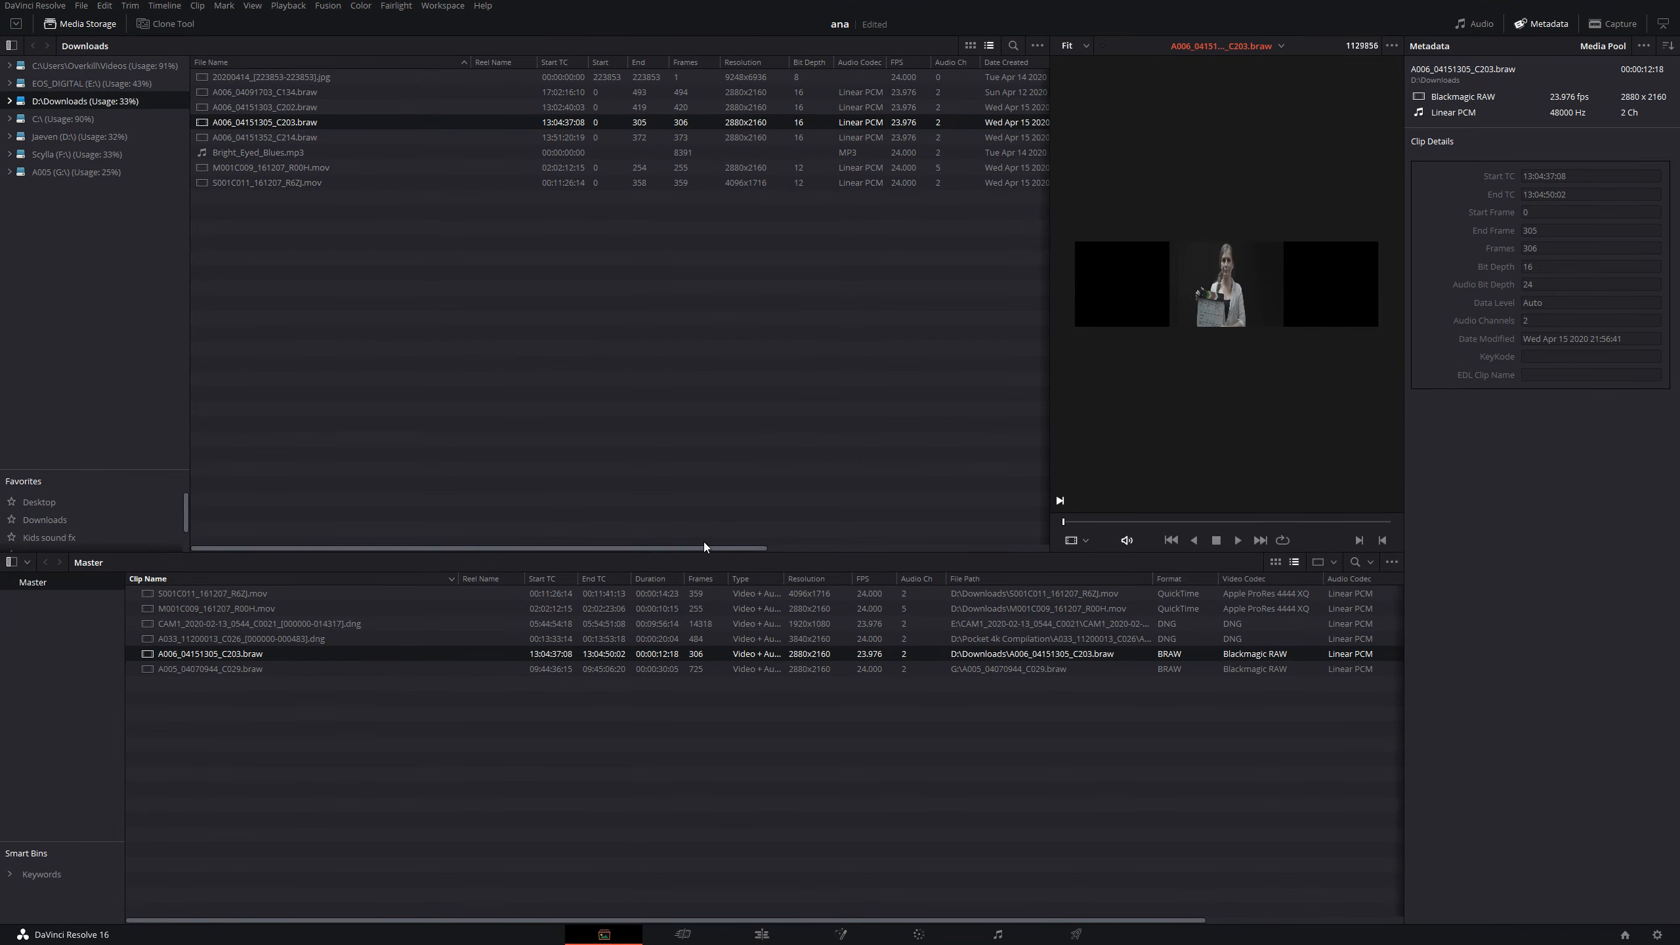
- View A006_04151305_C203.braw full screen, and preview the other clips in the media pool
{"action": "key", "text": "ctrl+f"}
{"action": "key", "text": "Escape"}
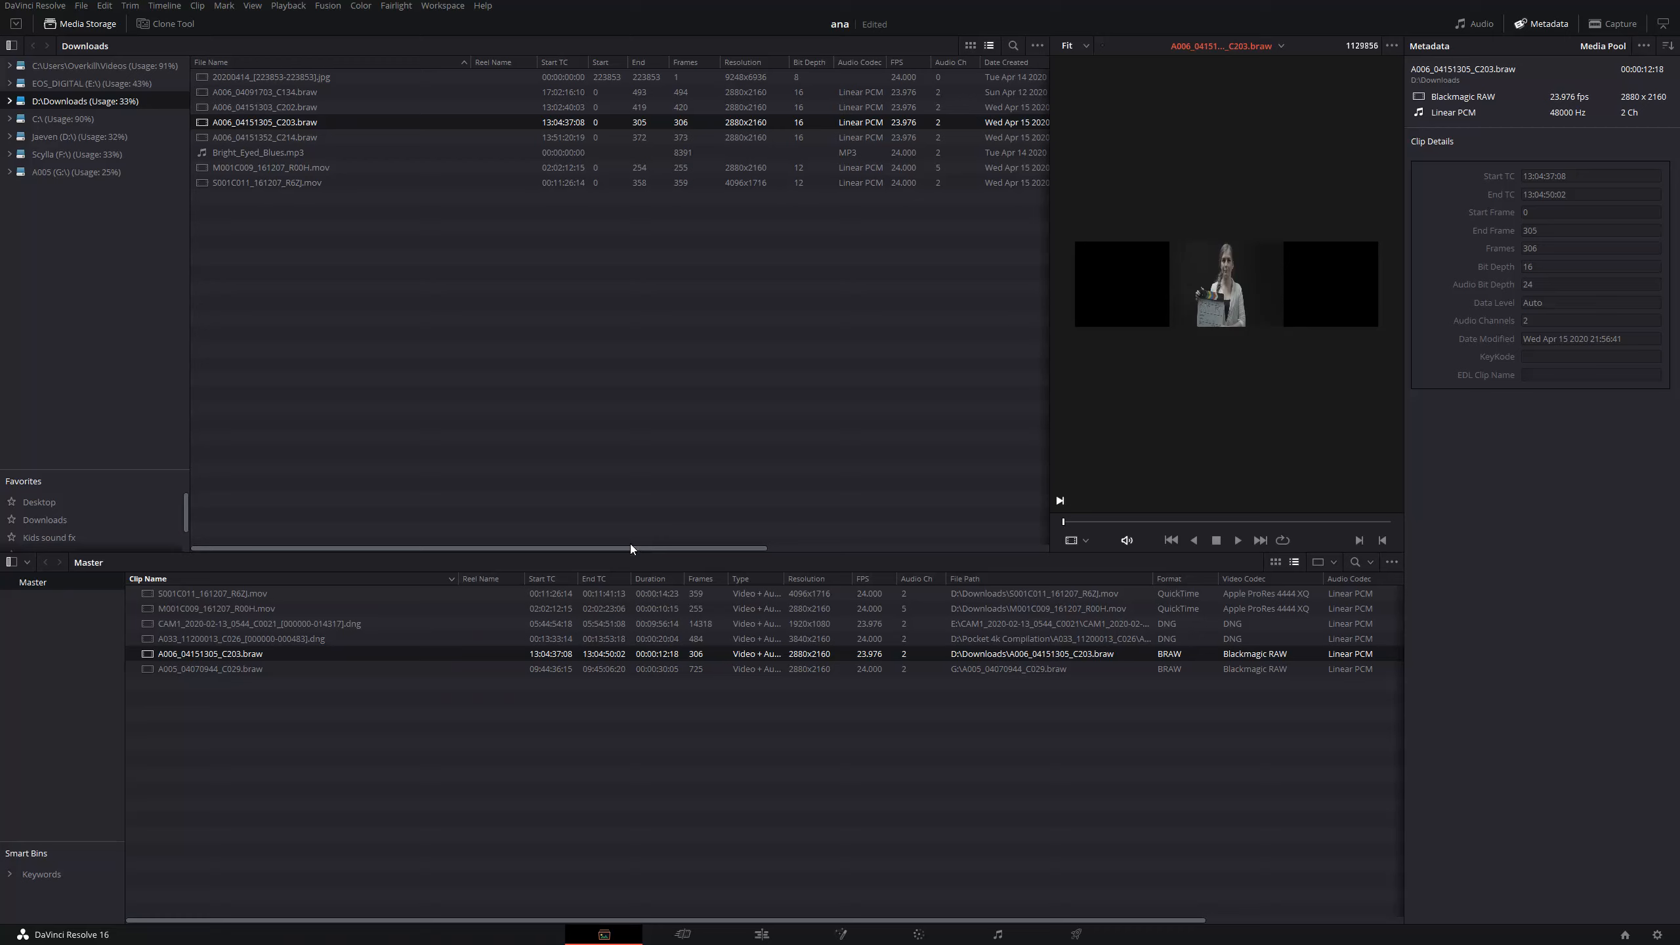
{"action": "left_click", "coordinate": [281, 668]}
{"action": "left_click", "coordinate": [379, 597]}
{"action": "left_click", "coordinate": [380, 612]}
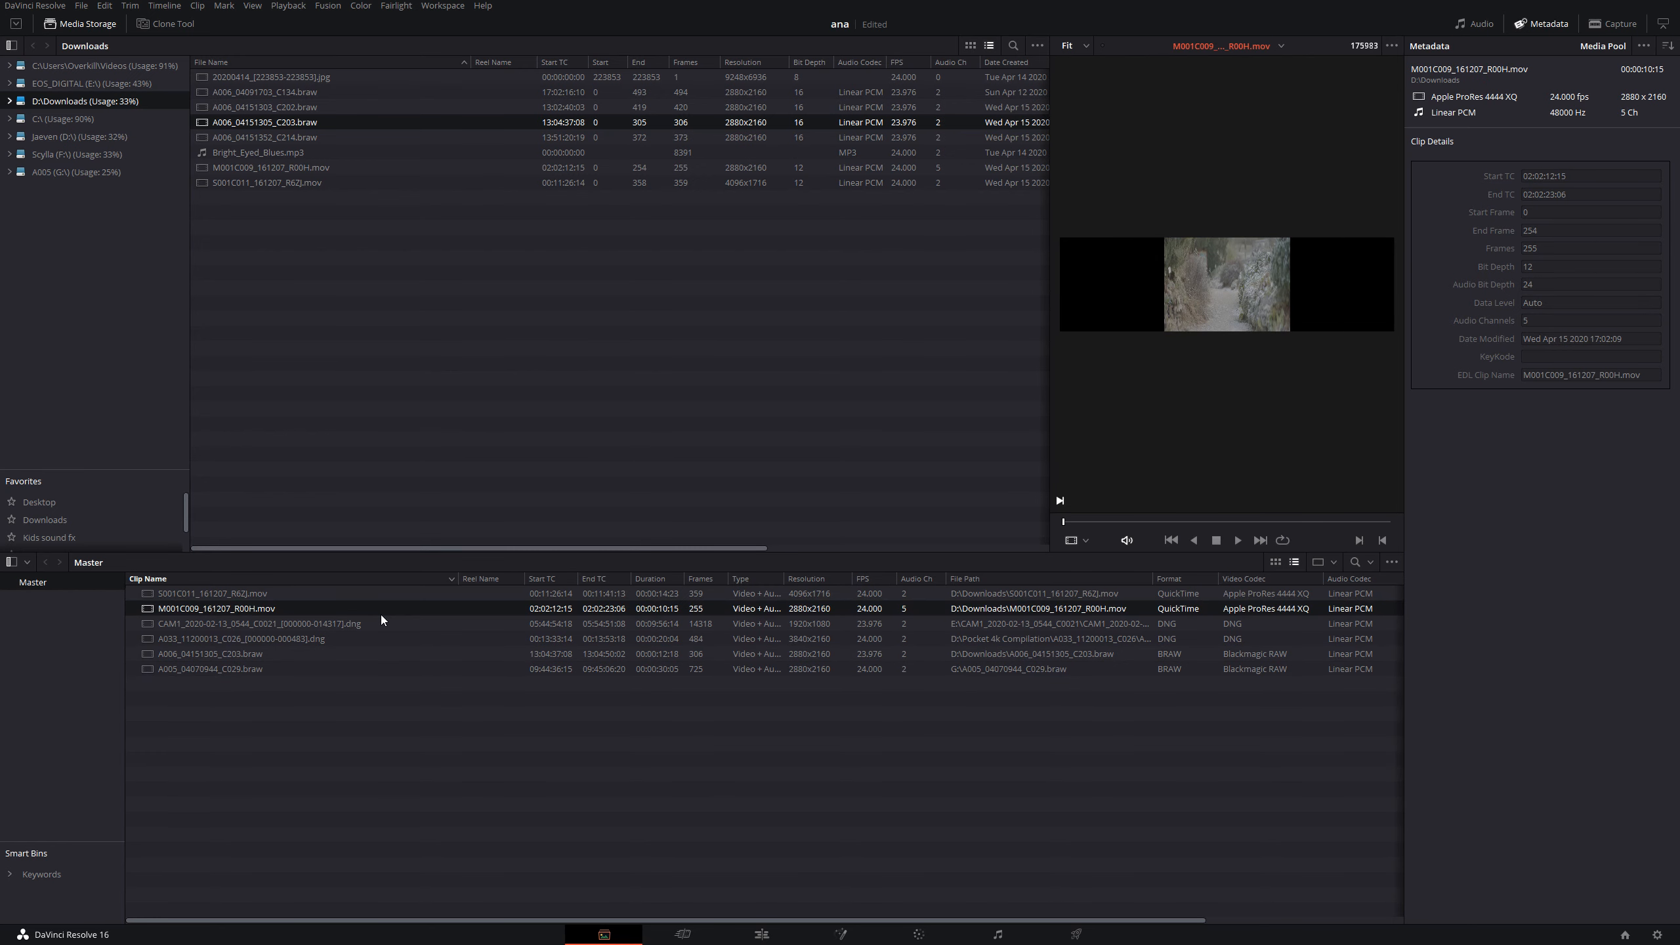
{"action": "left_click", "coordinate": [381, 624]}
{"action": "left_click", "coordinate": [373, 639]}
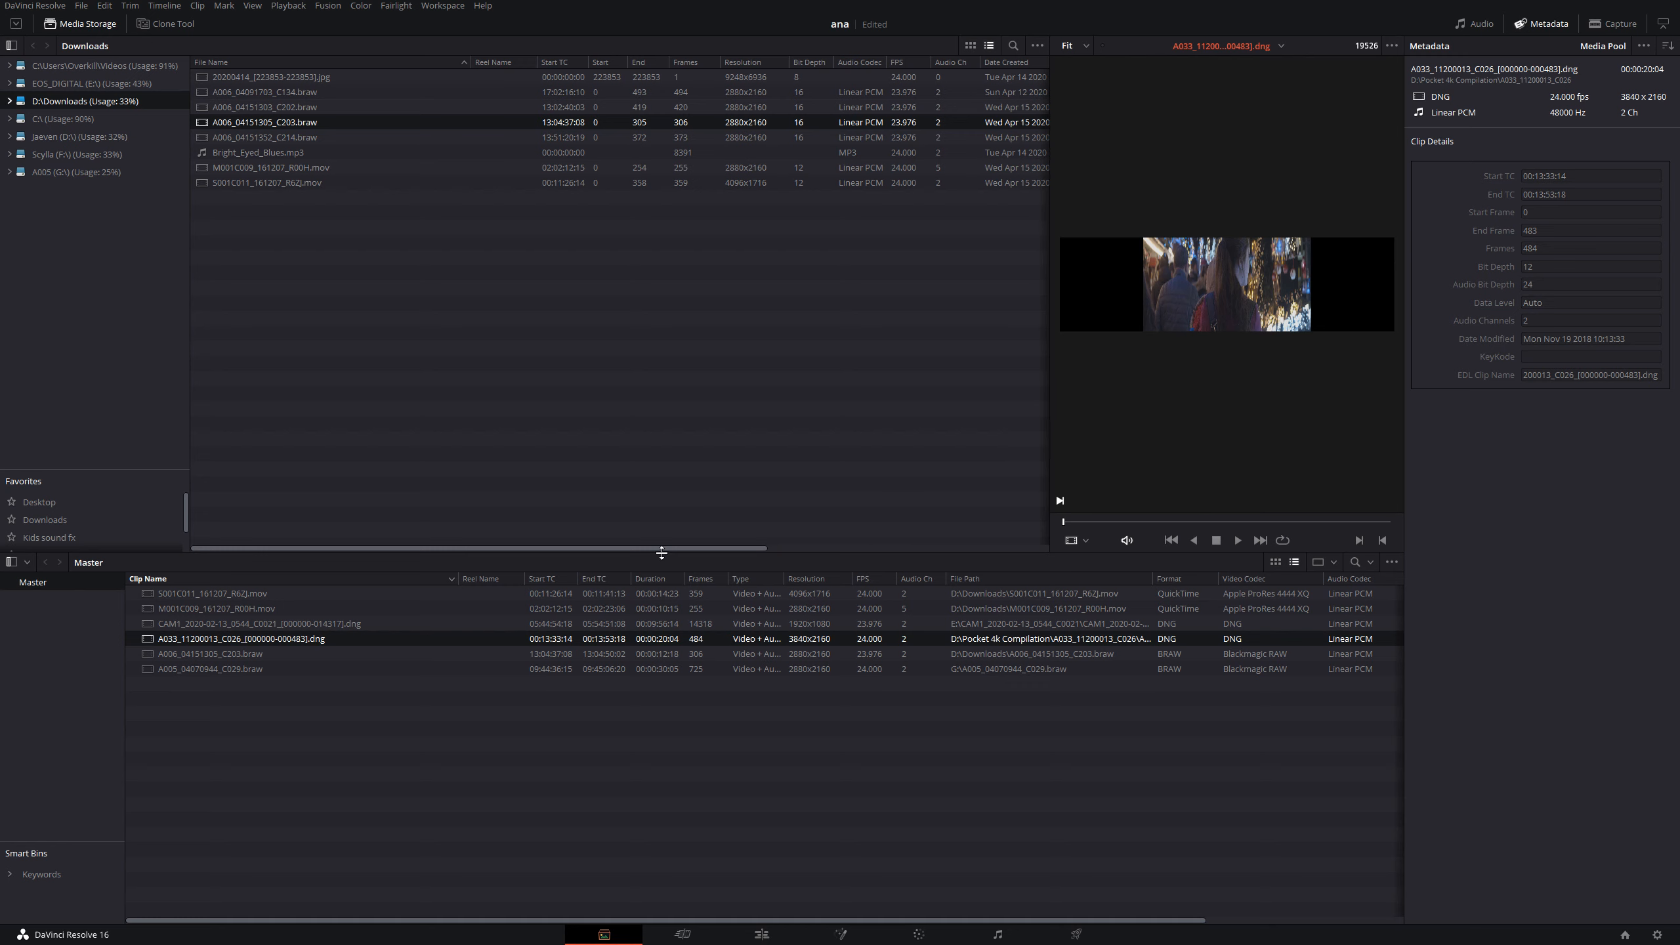
{"action": "right_click", "coordinate": [318, 640]}
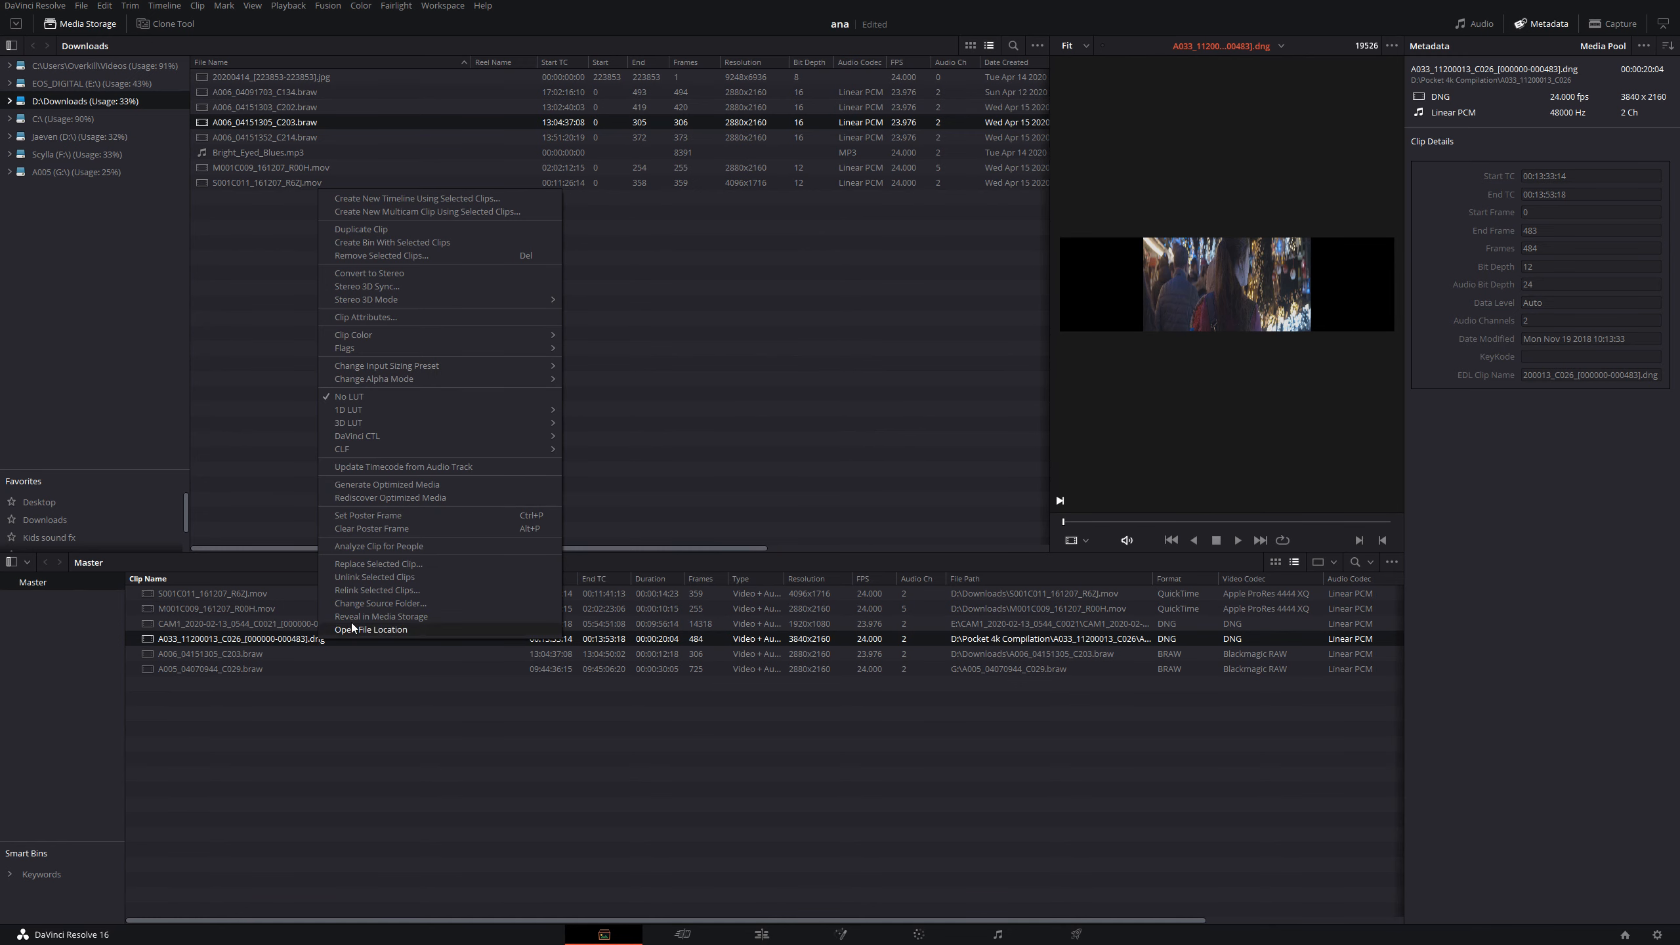
{"action": "left_click", "coordinate": [444, 319]}
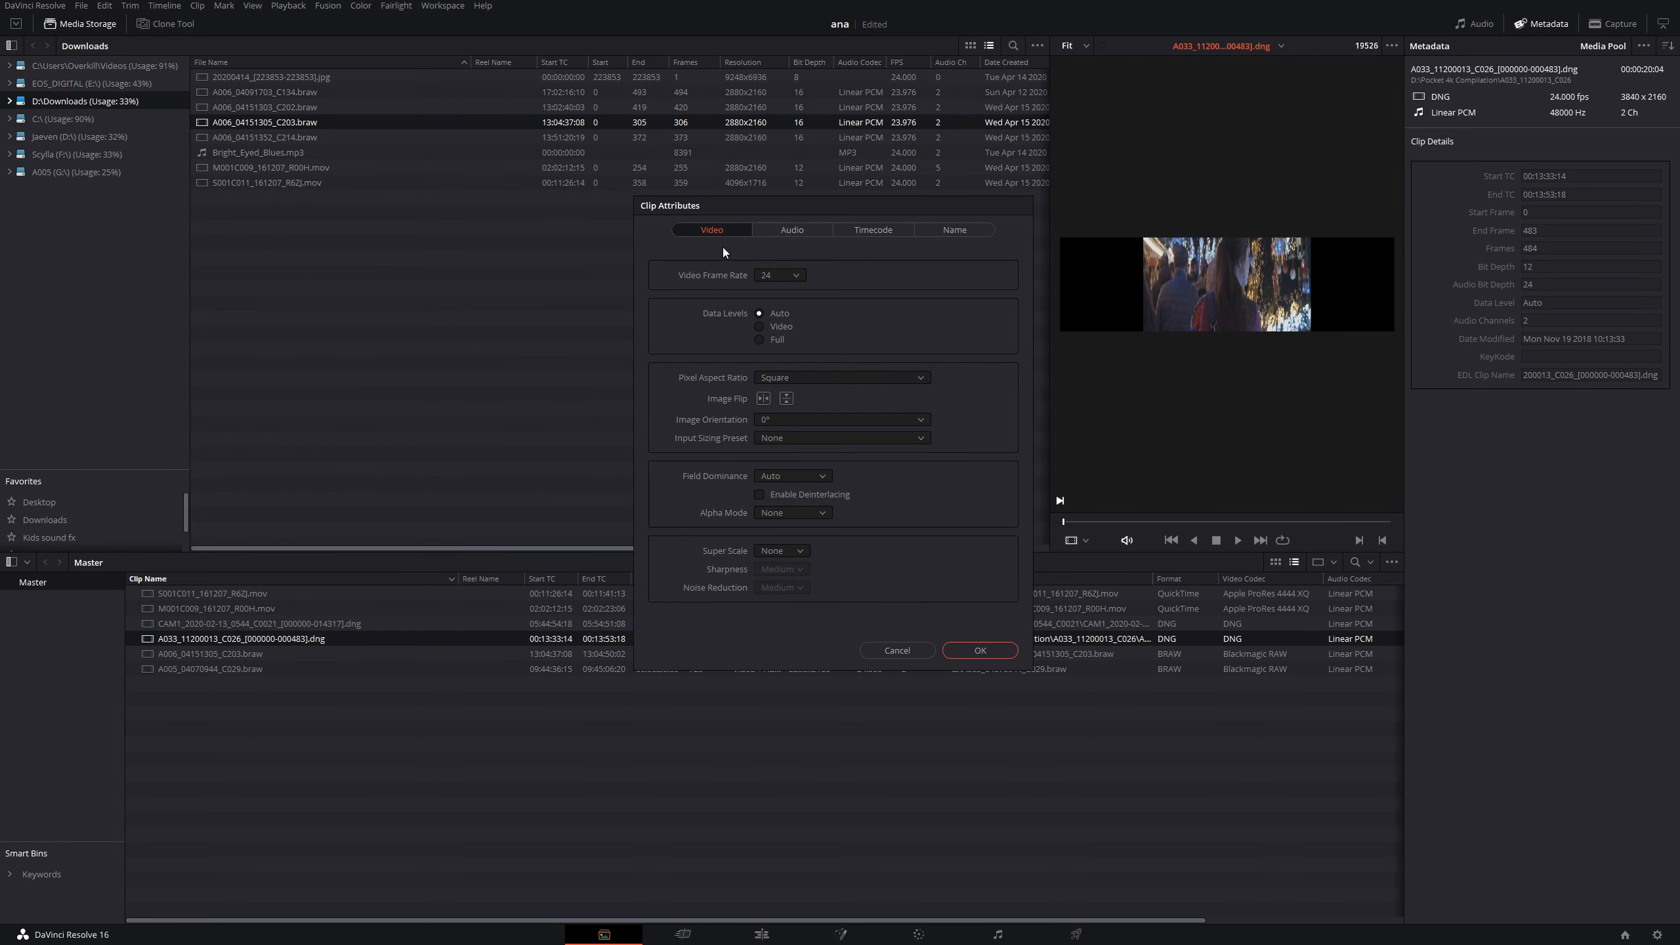
{"action": "left_click", "coordinate": [802, 379]}
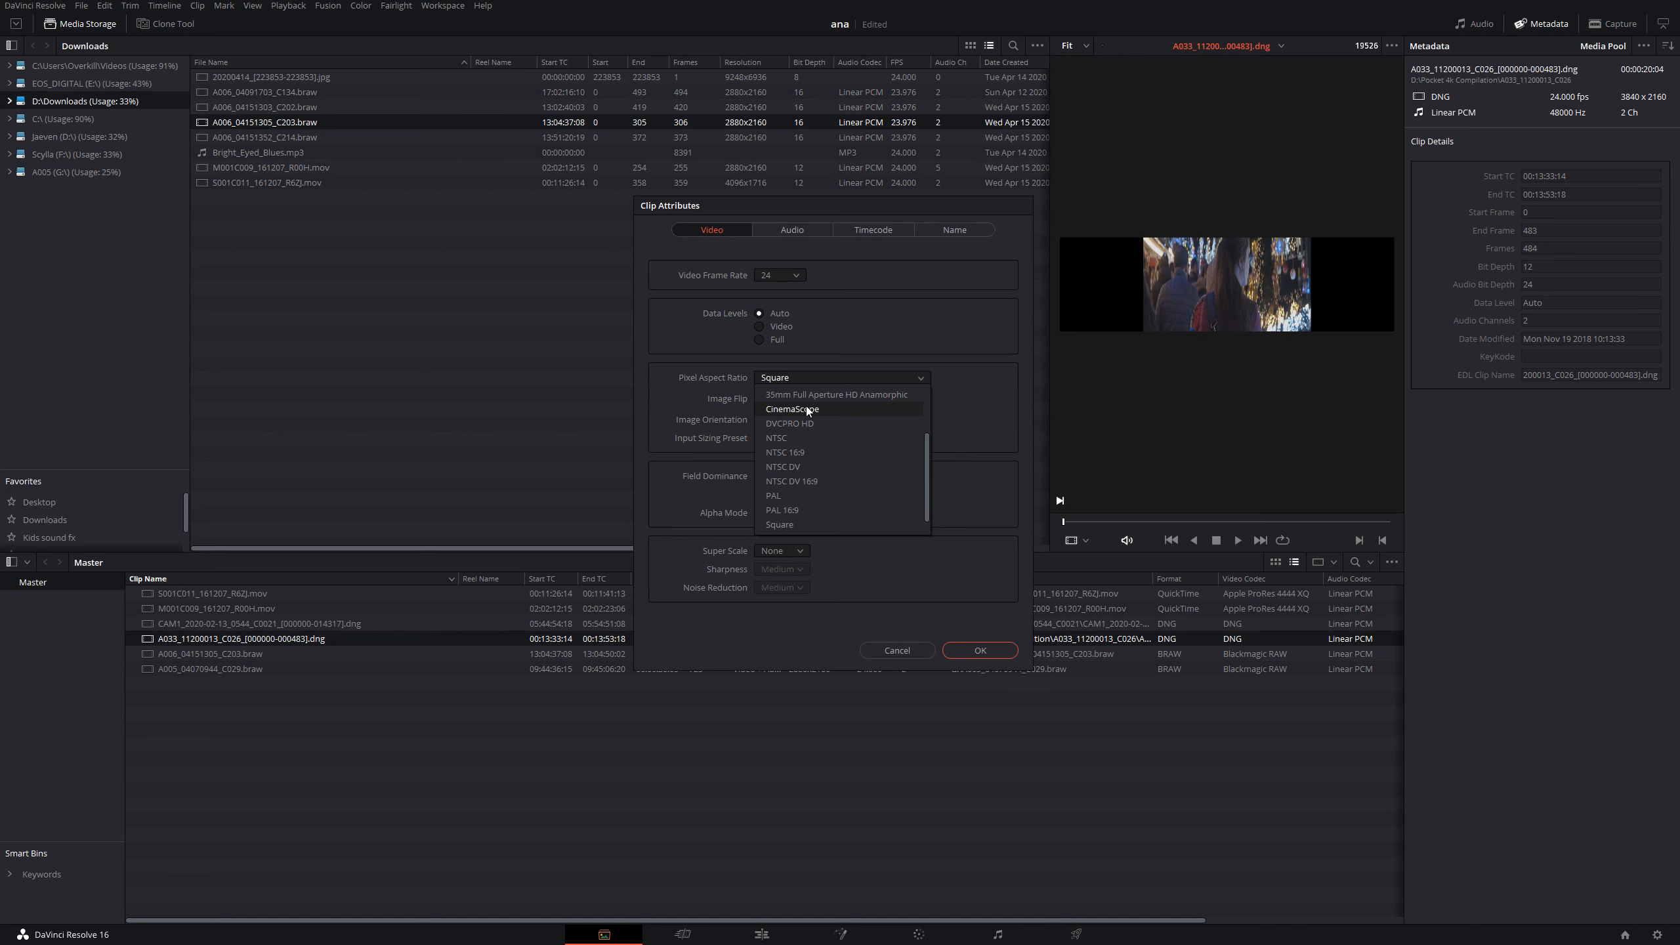
{"action": "left_click_drag", "start_coordinate": [928, 450], "coordinate": [928, 391]}
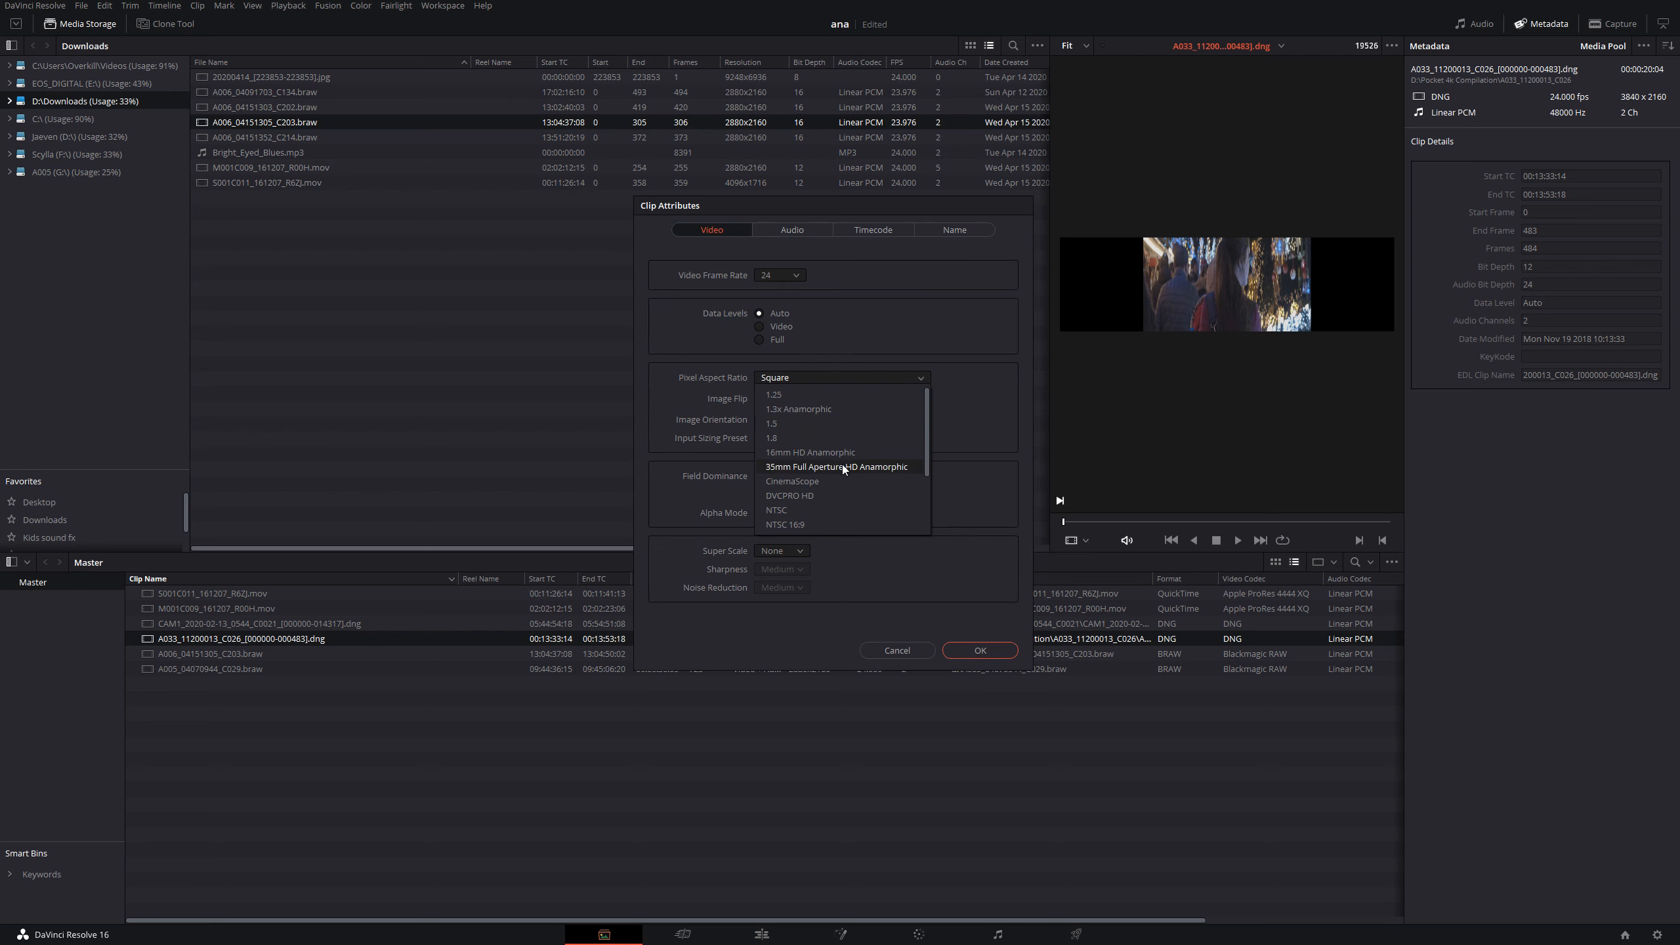
{"action": "left_click", "coordinate": [837, 483]}
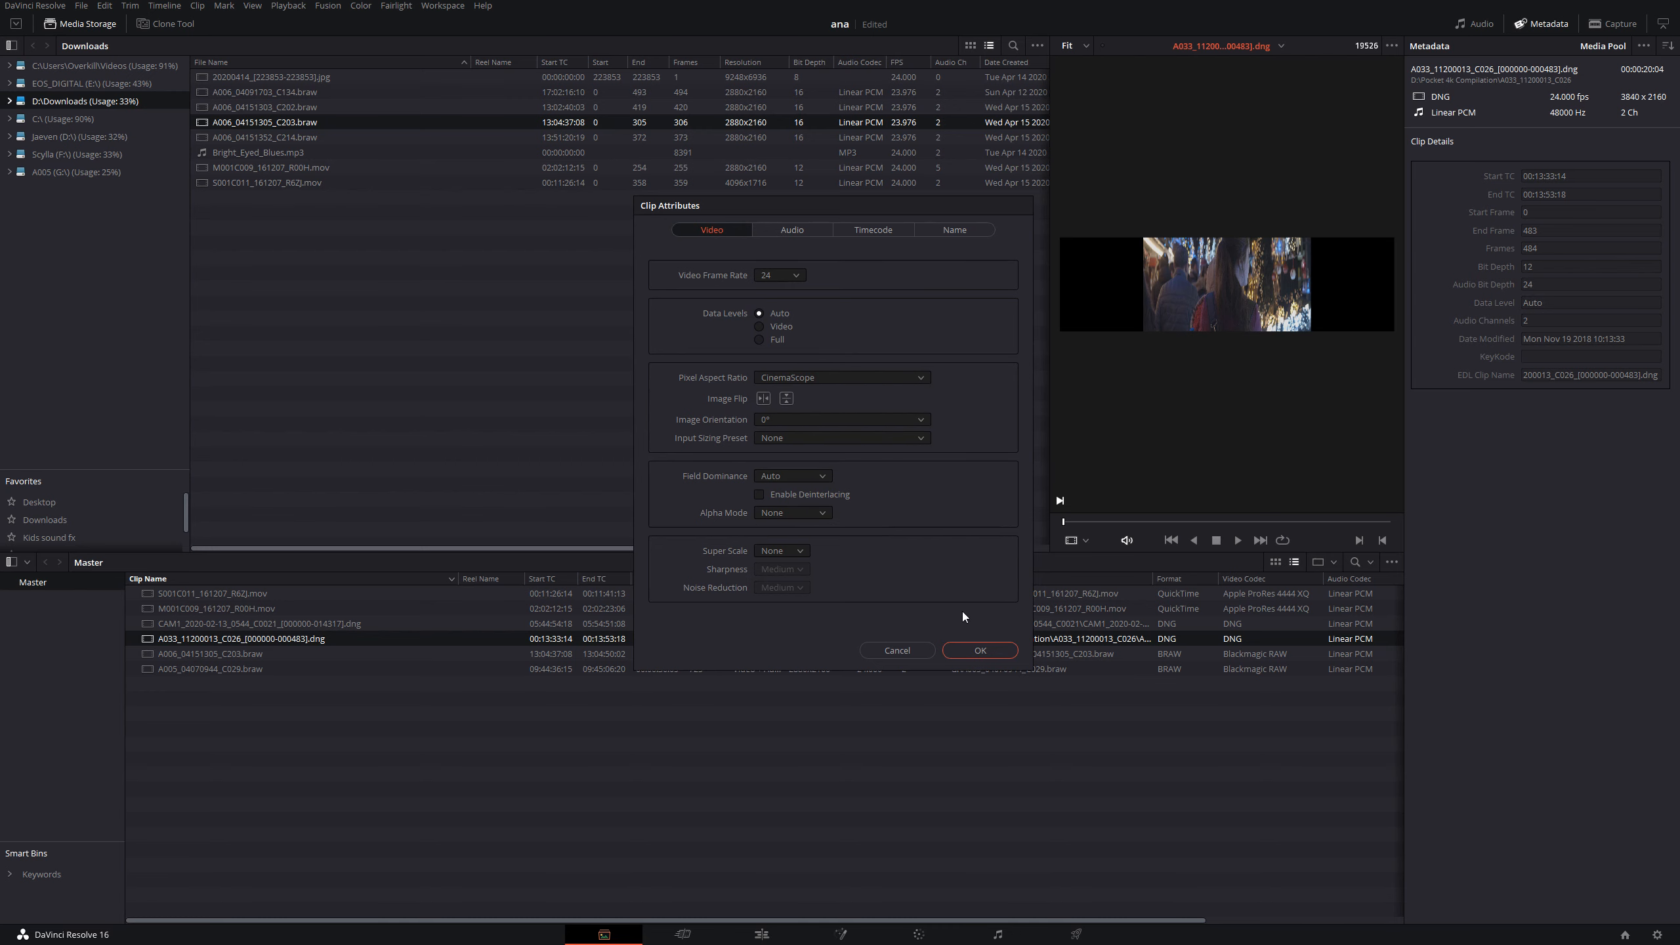
{"action": "left_click", "coordinate": [974, 652]}
- Inspect the desqueezed A033 clip full screen and compare its frame with the article's 3.55:1 example
{"action": "scroll", "coordinate": [1177, 419], "scroll_direction": "down", "scroll_amount": 1}
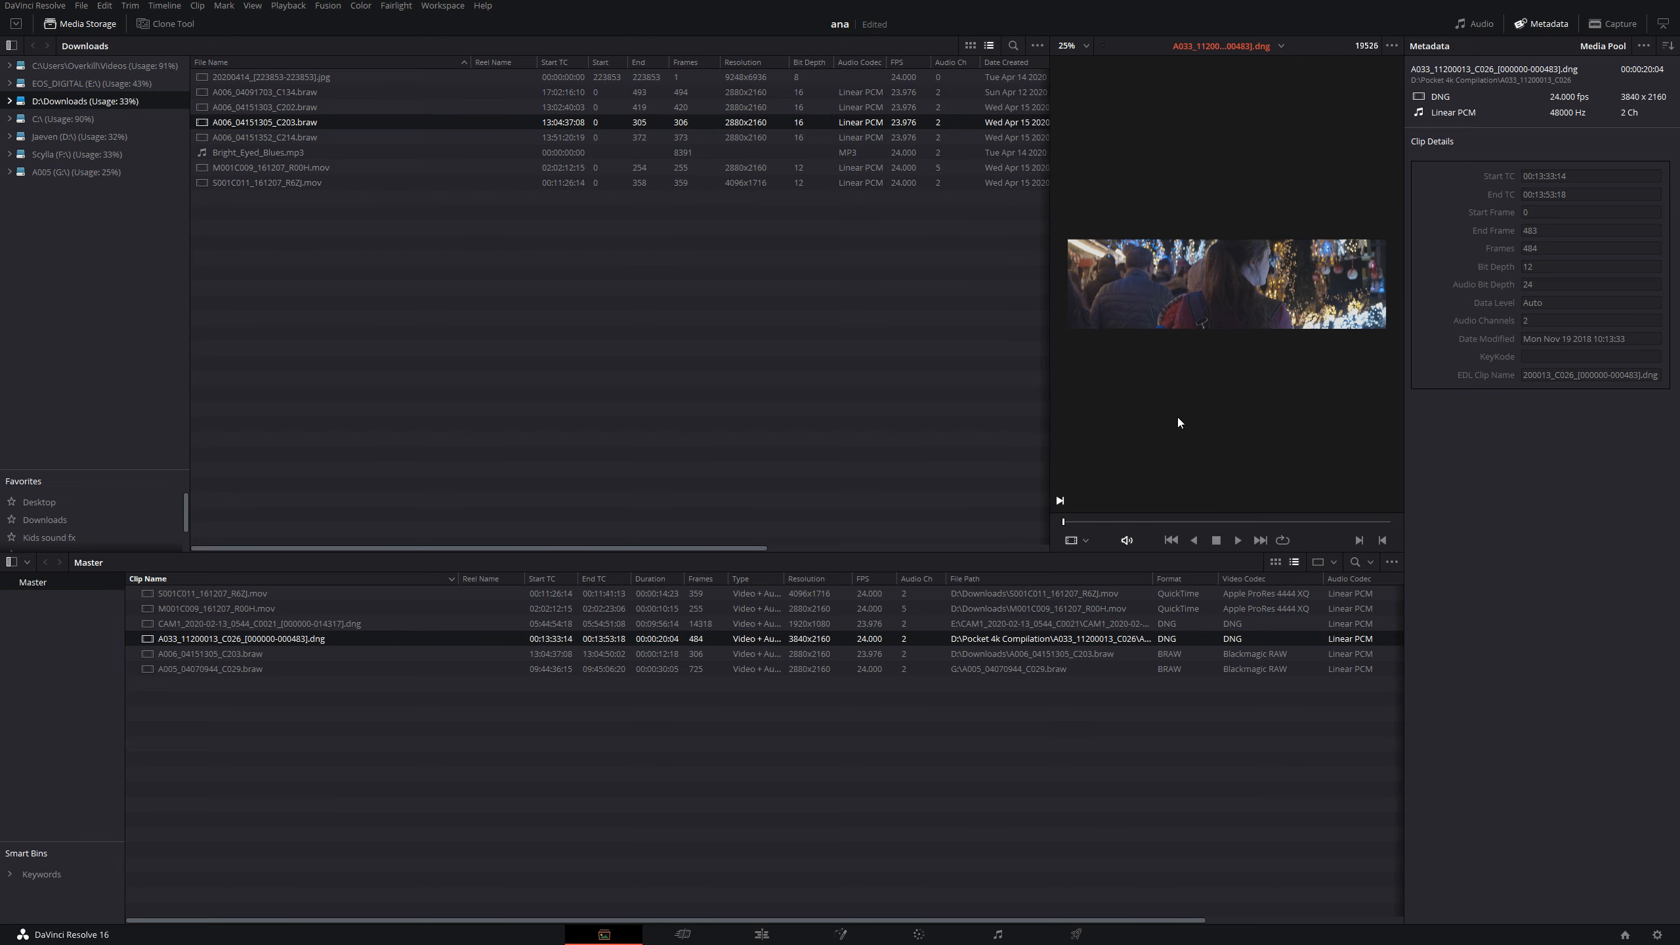
{"action": "key", "text": "ctrl+f"}
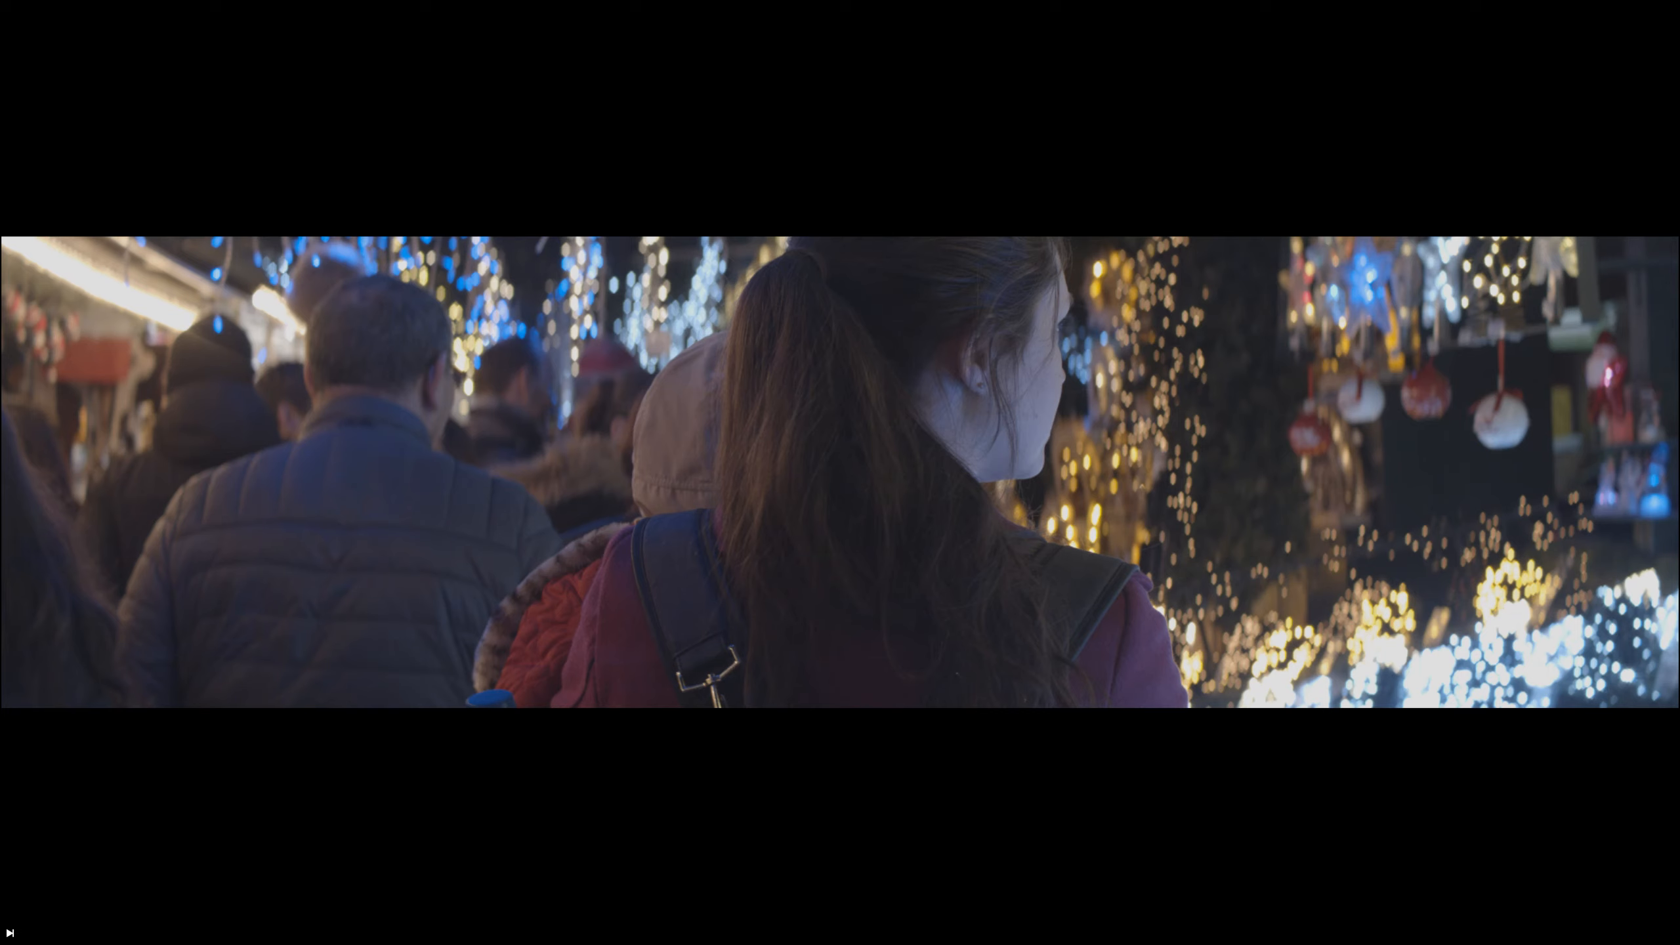
{"action": "mouse_move", "coordinate": [1169, 415]}
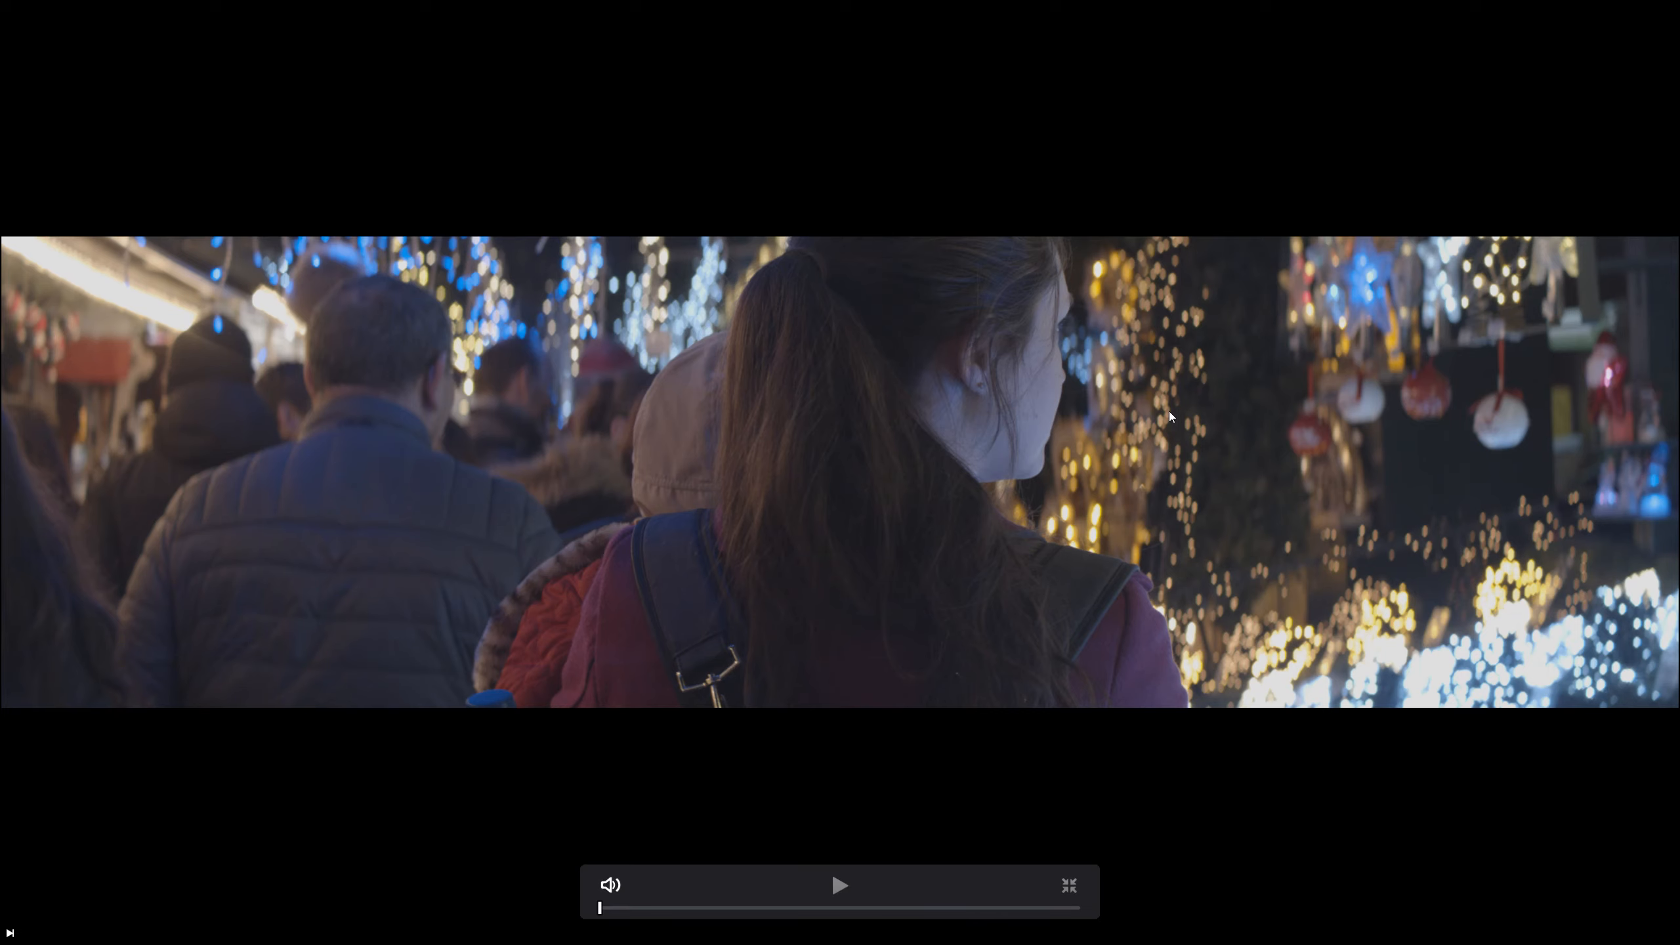
{"action": "key", "text": "Escape"}
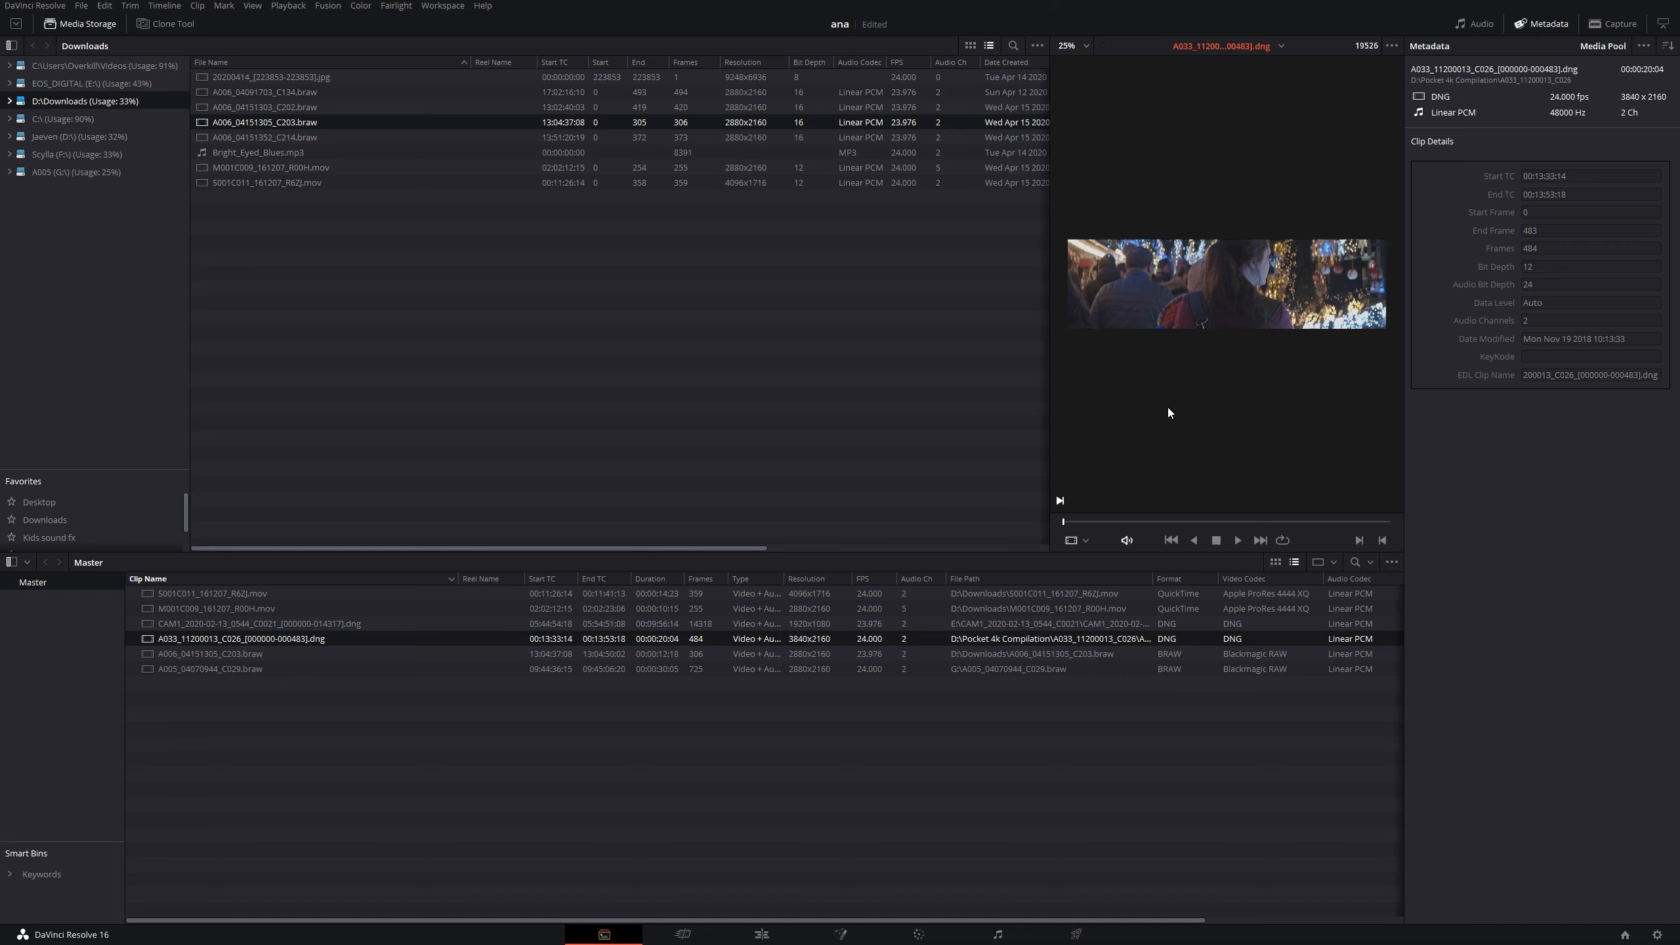
{"action": "key", "text": "alt+Tab"}
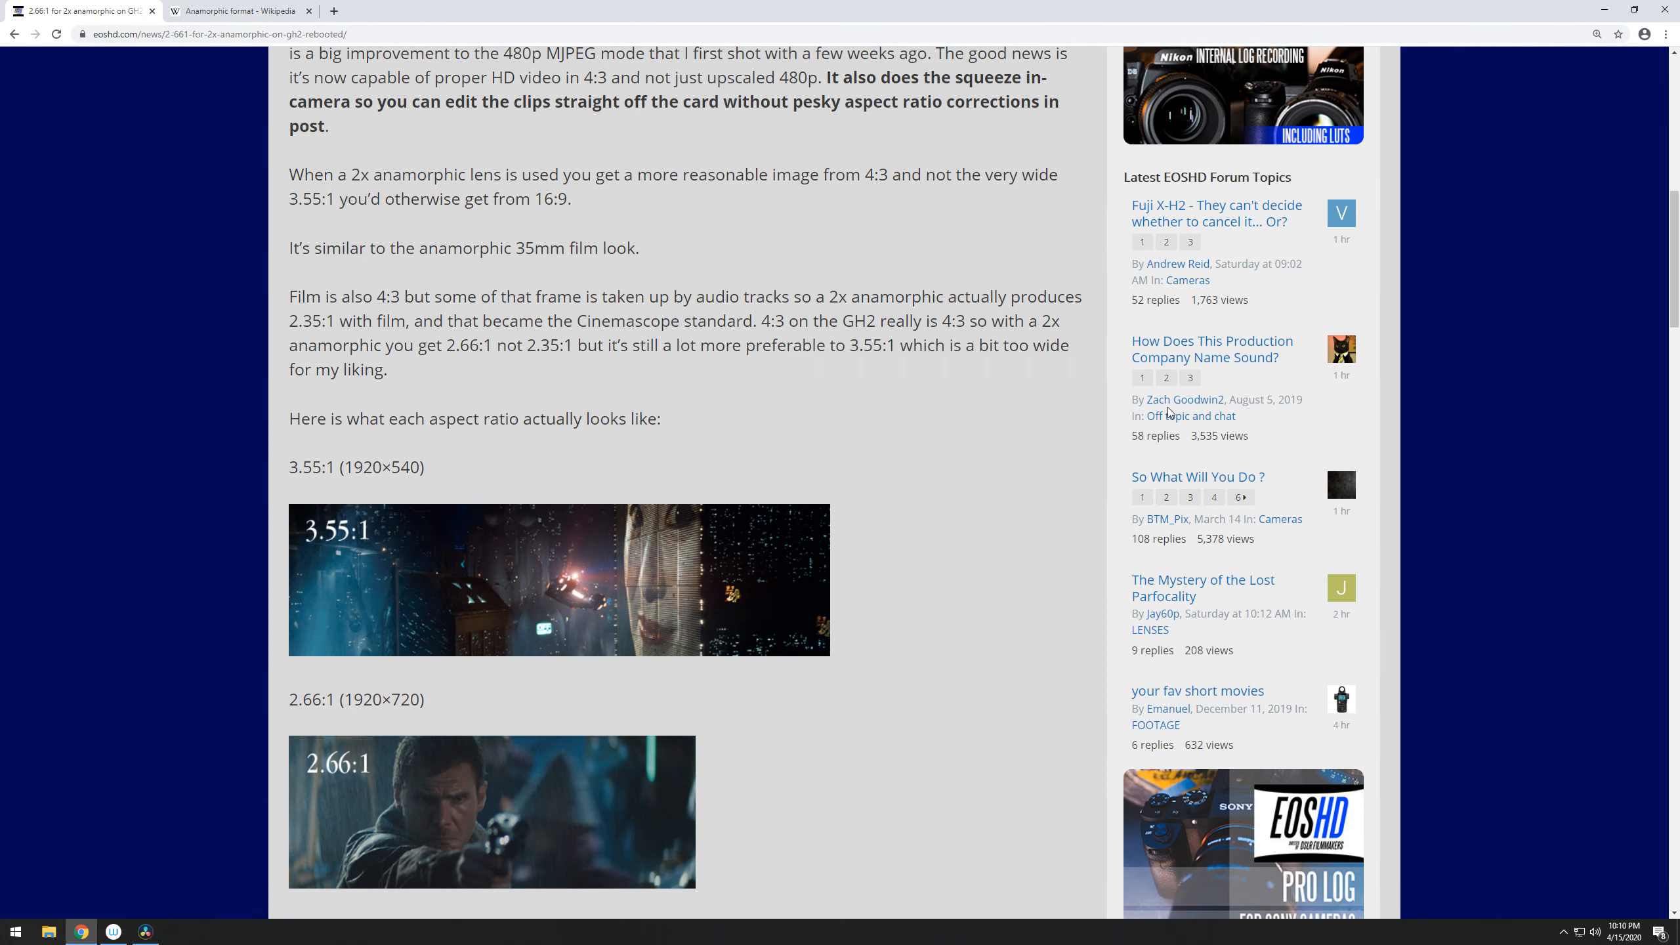
{"action": "key", "text": "alt+Tab"}
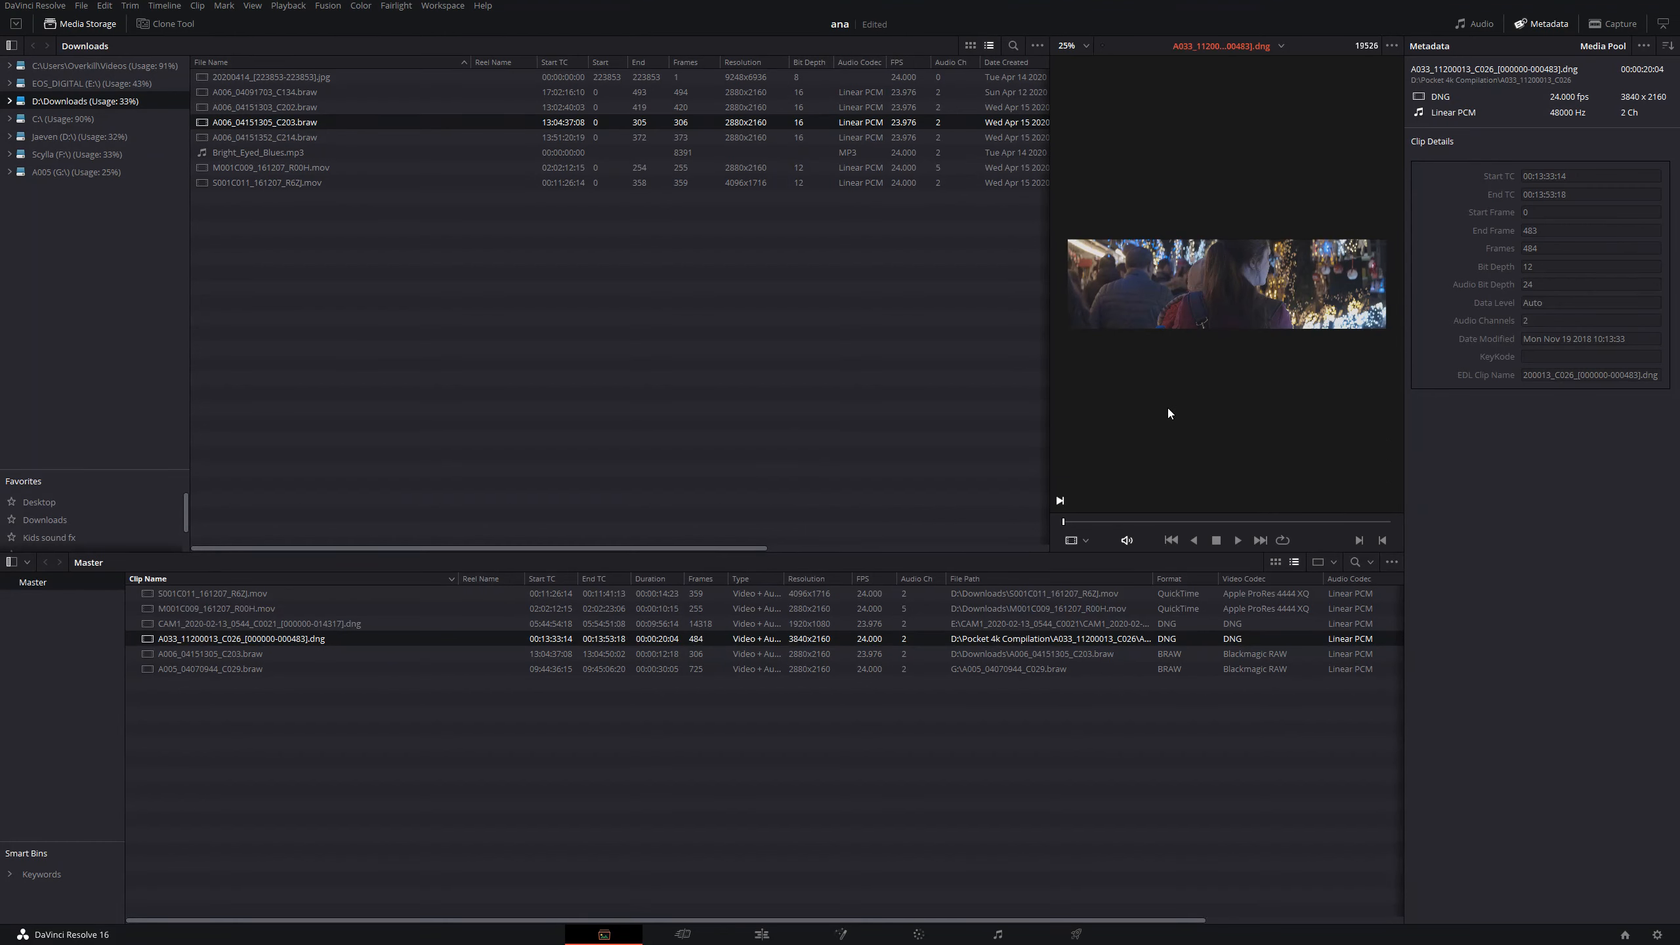
- Set input scaling for mismatched resolution files to "Scale full frame with crop" and save the project settings
{"action": "left_click", "coordinate": [1658, 934]}
{"action": "left_click_drag", "start_coordinate": [927, 130], "coordinate": [748, 103]}
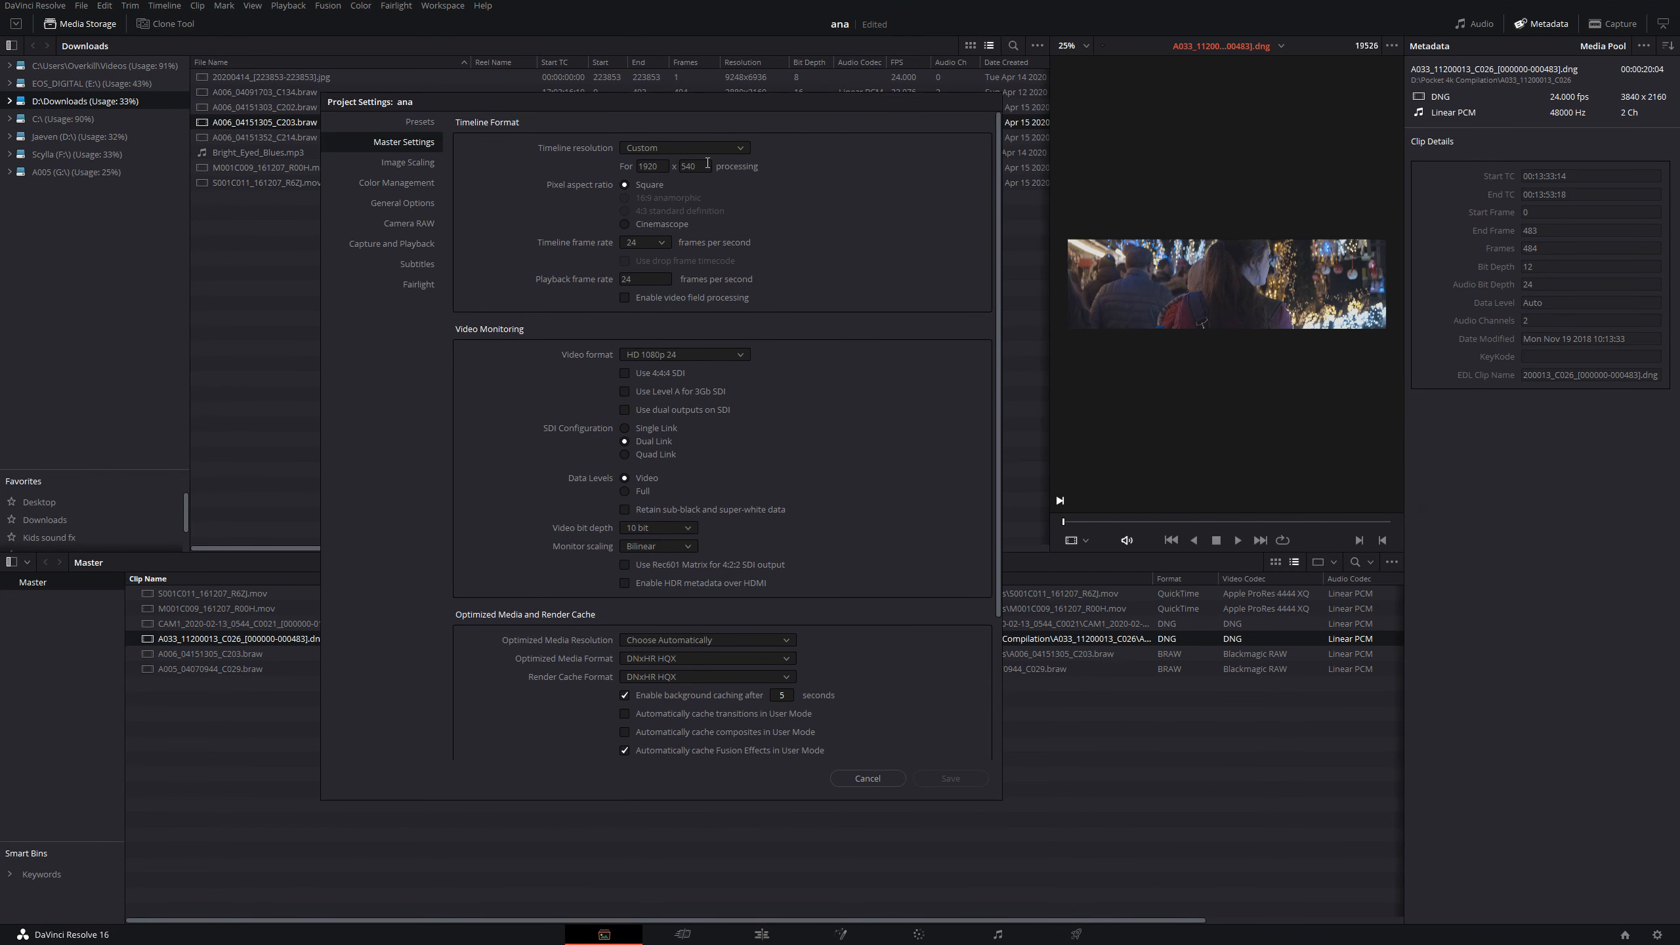
{"action": "left_click", "coordinate": [419, 164]}
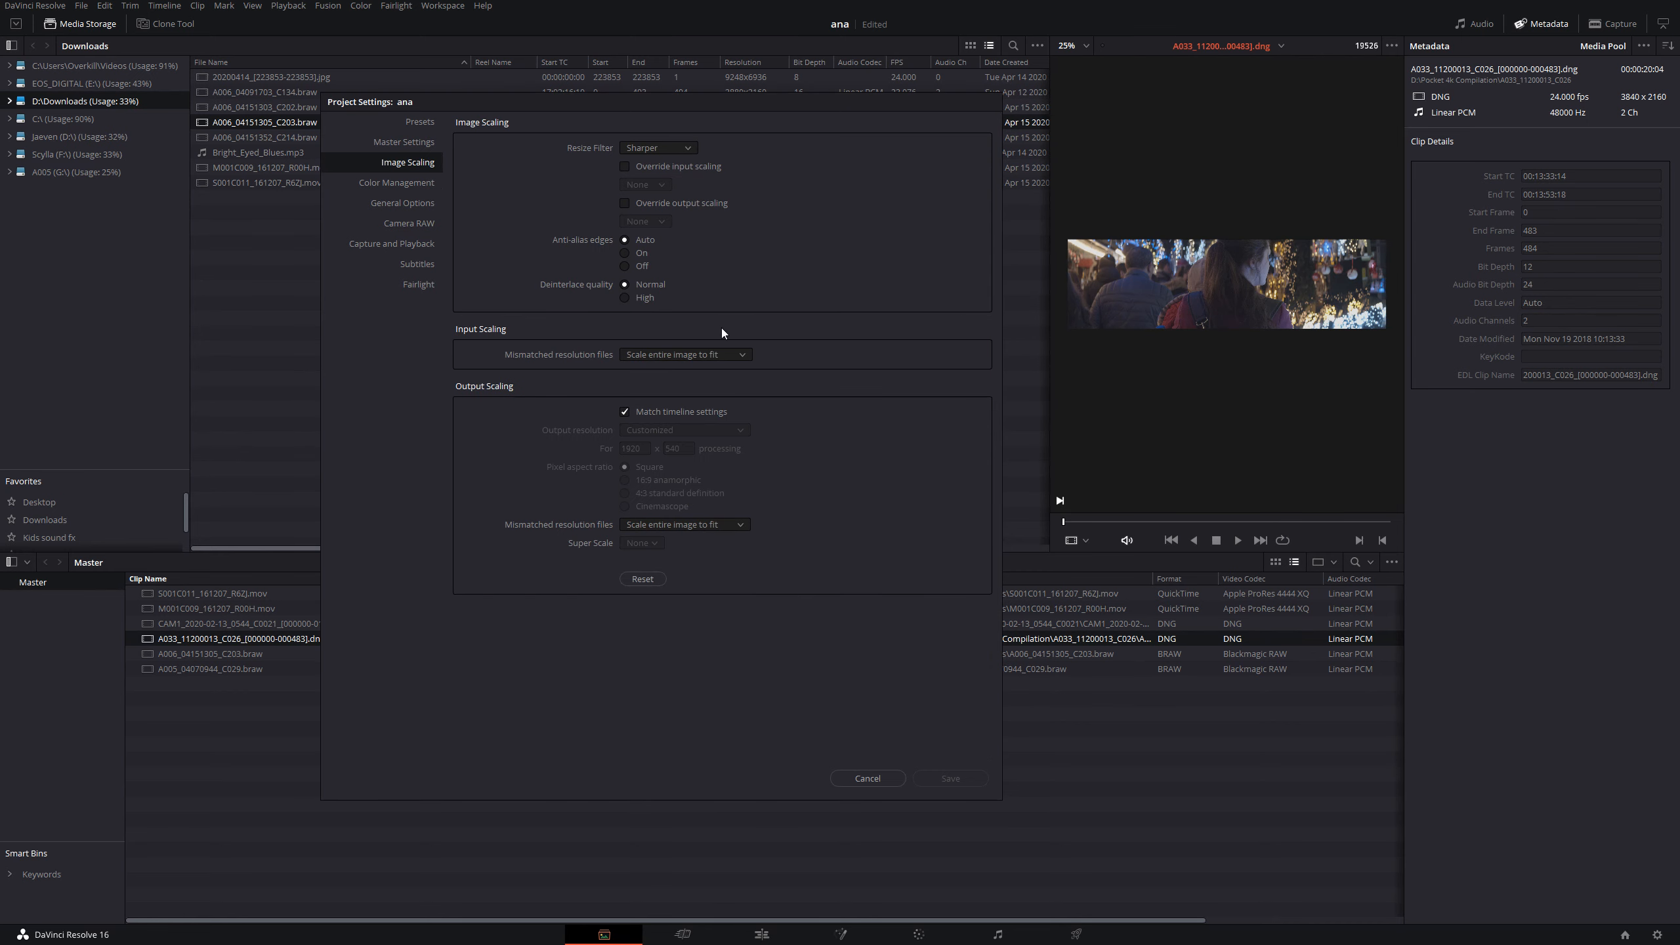
{"action": "left_click", "coordinate": [706, 358]}
{"action": "left_click", "coordinate": [706, 386]}
{"action": "left_click", "coordinate": [949, 778]}
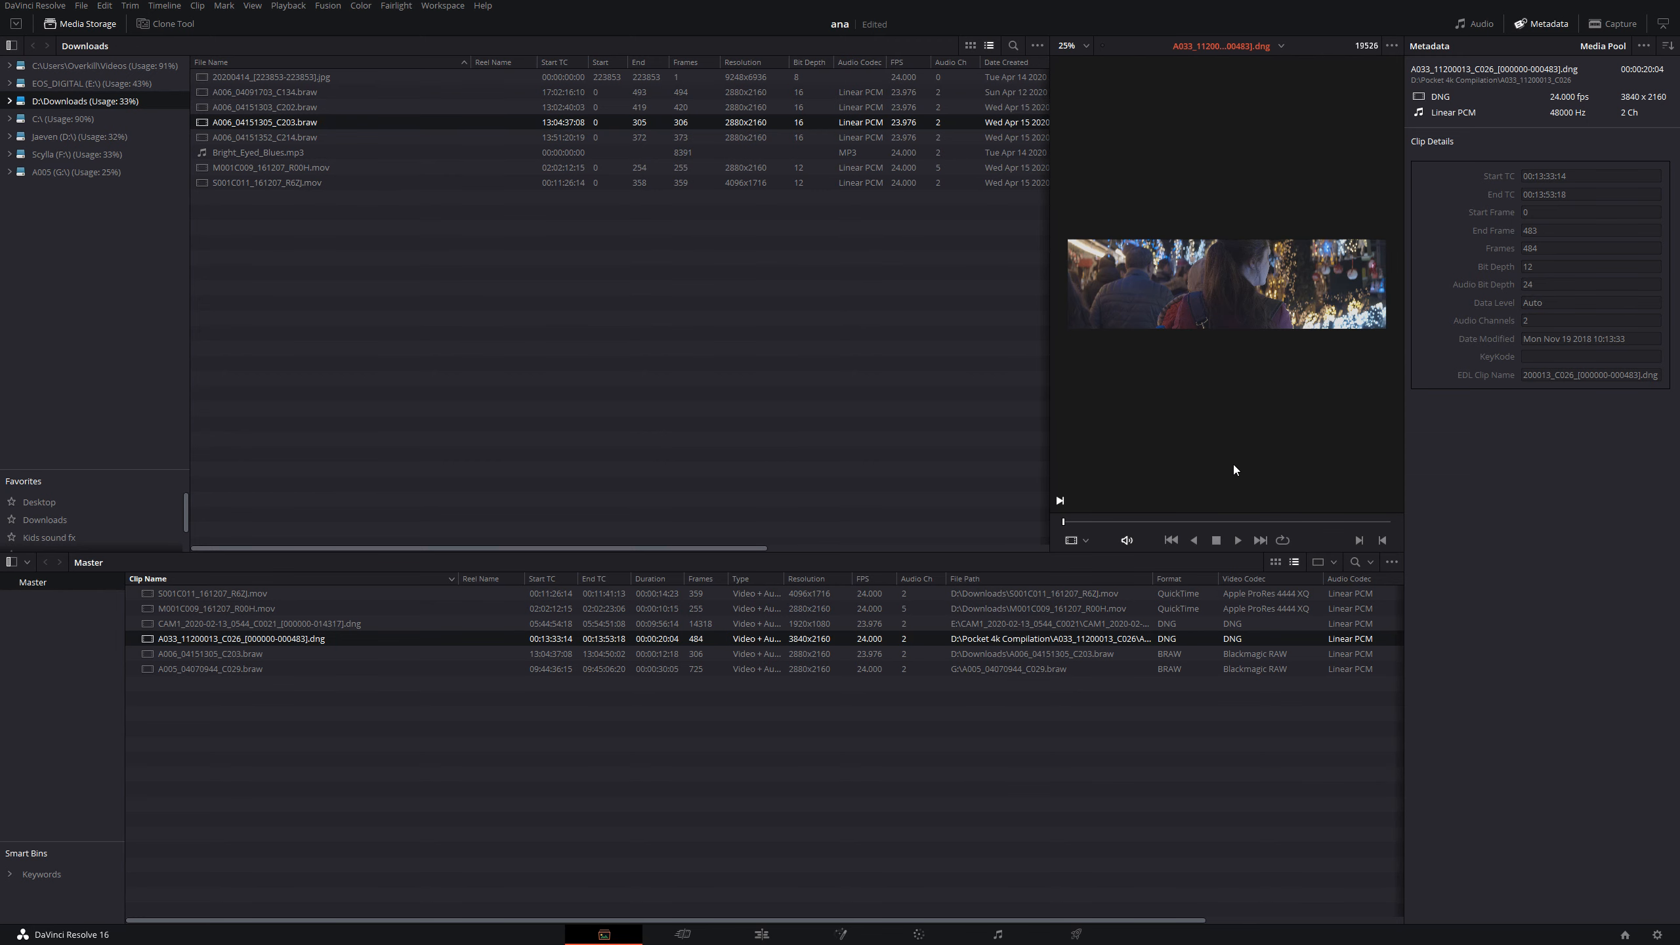
- Reread the article's sentence on shooting 4:3 versus 16:9 with a 2x anamorphic lens, and return to DaVinci Resolve
{"action": "key", "text": "alt+Tab"}
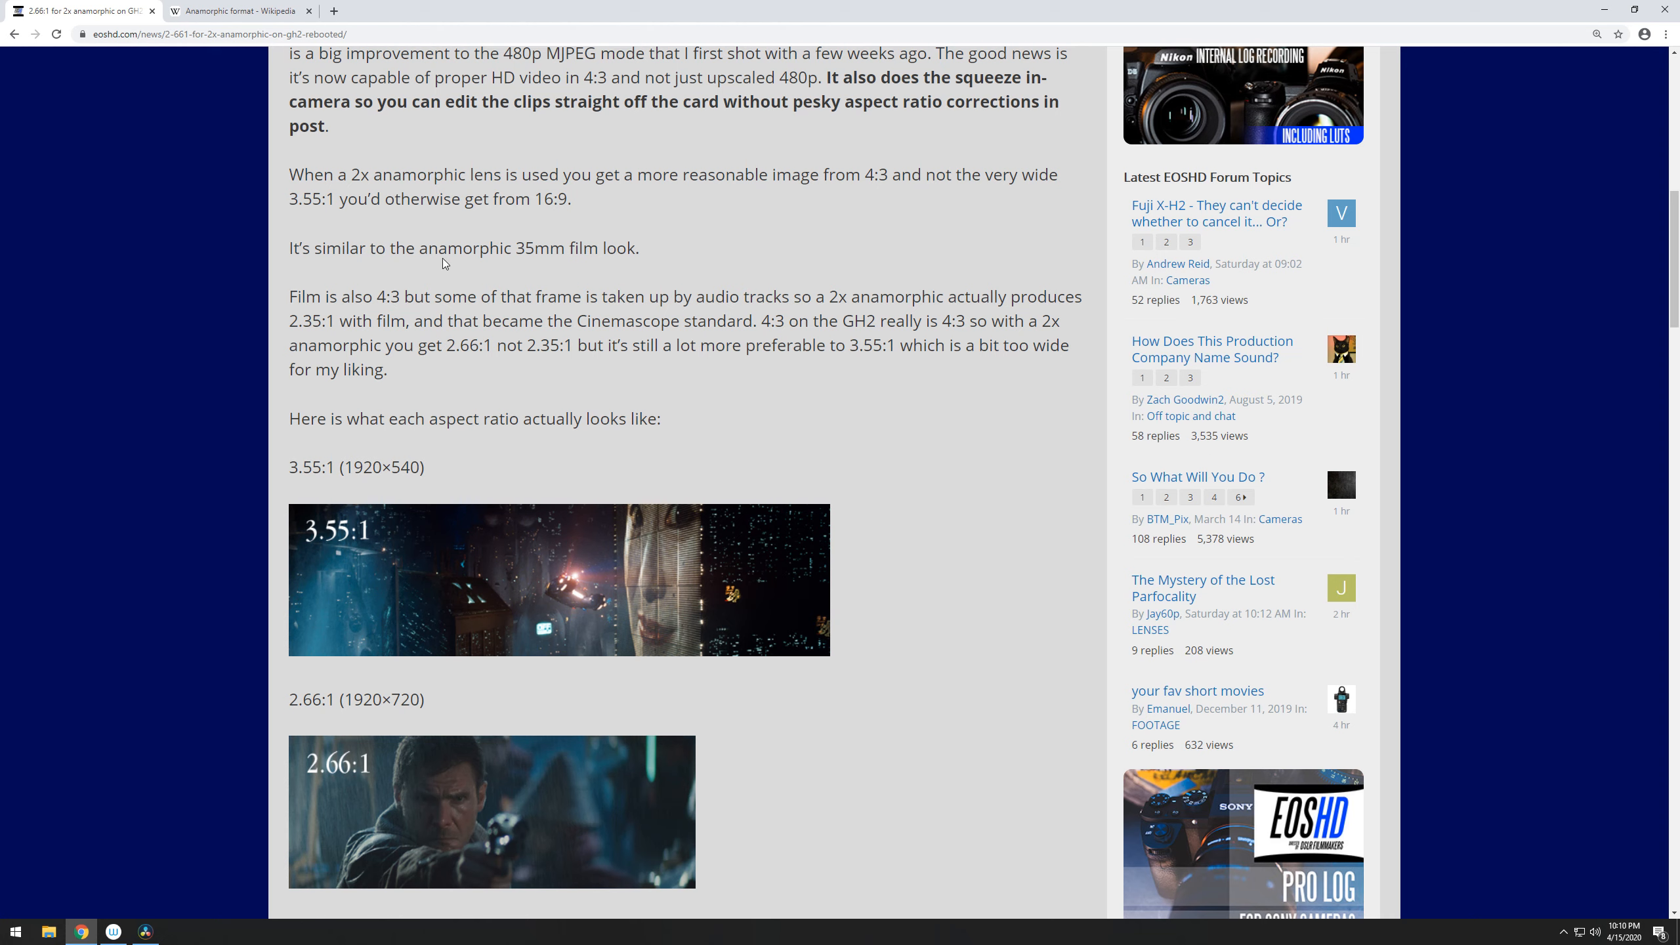
{"action": "left_click_drag", "start_coordinate": [343, 167], "coordinate": [553, 200]}
{"action": "left_click", "coordinate": [567, 200]}
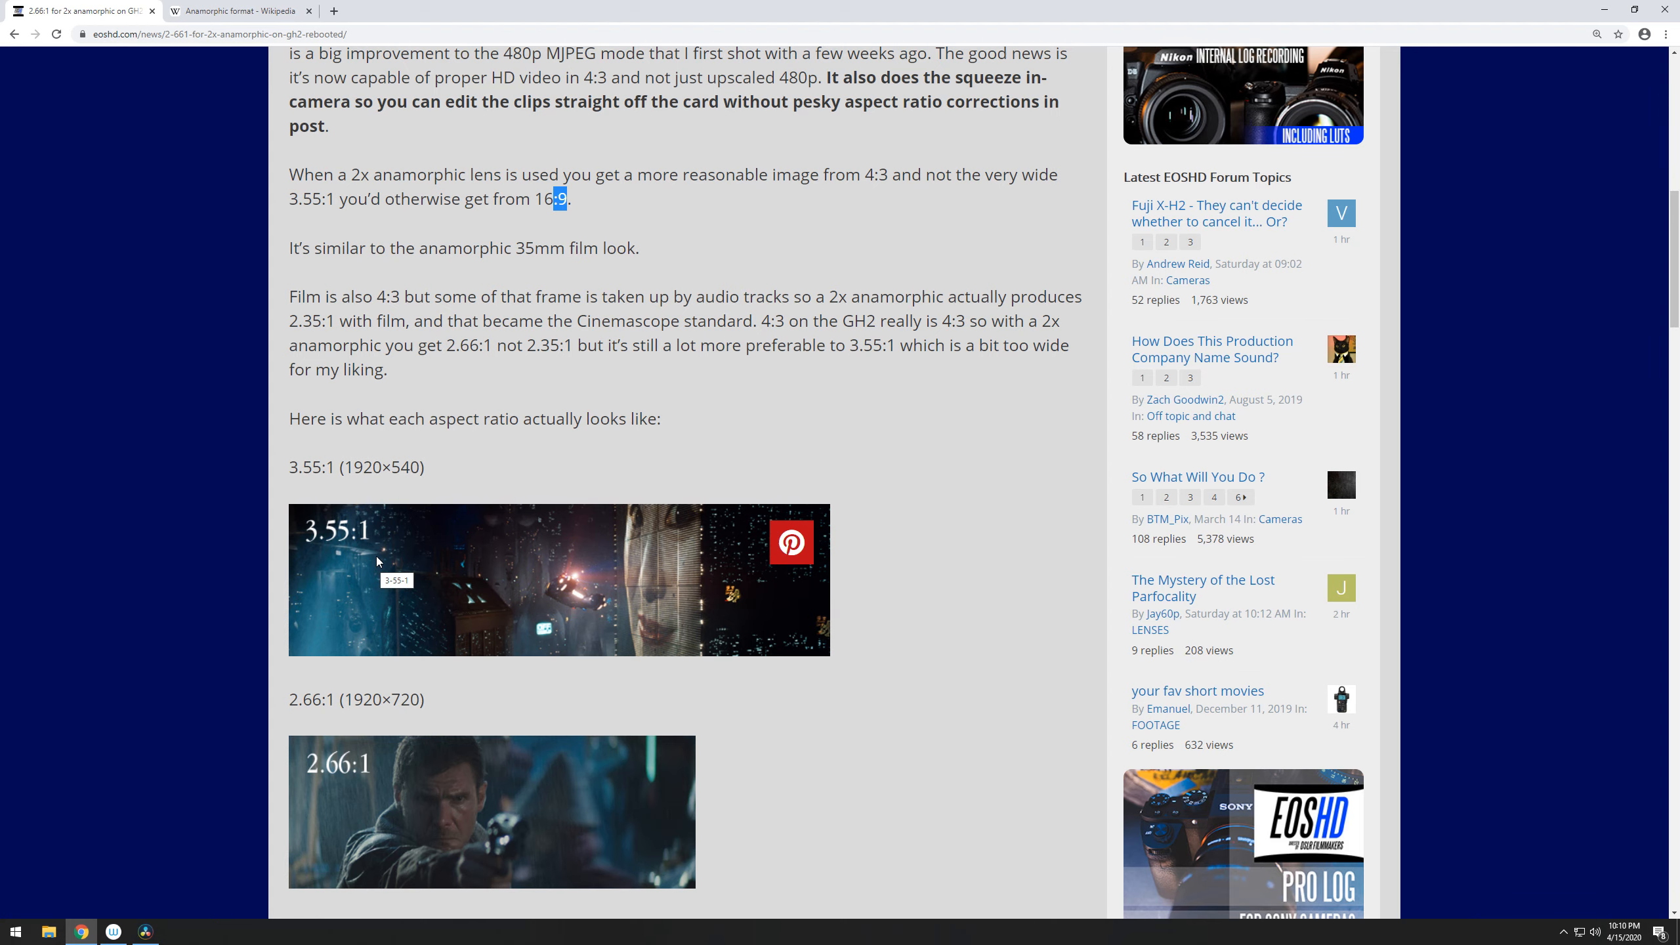
{"action": "key", "text": "alt+Tab"}
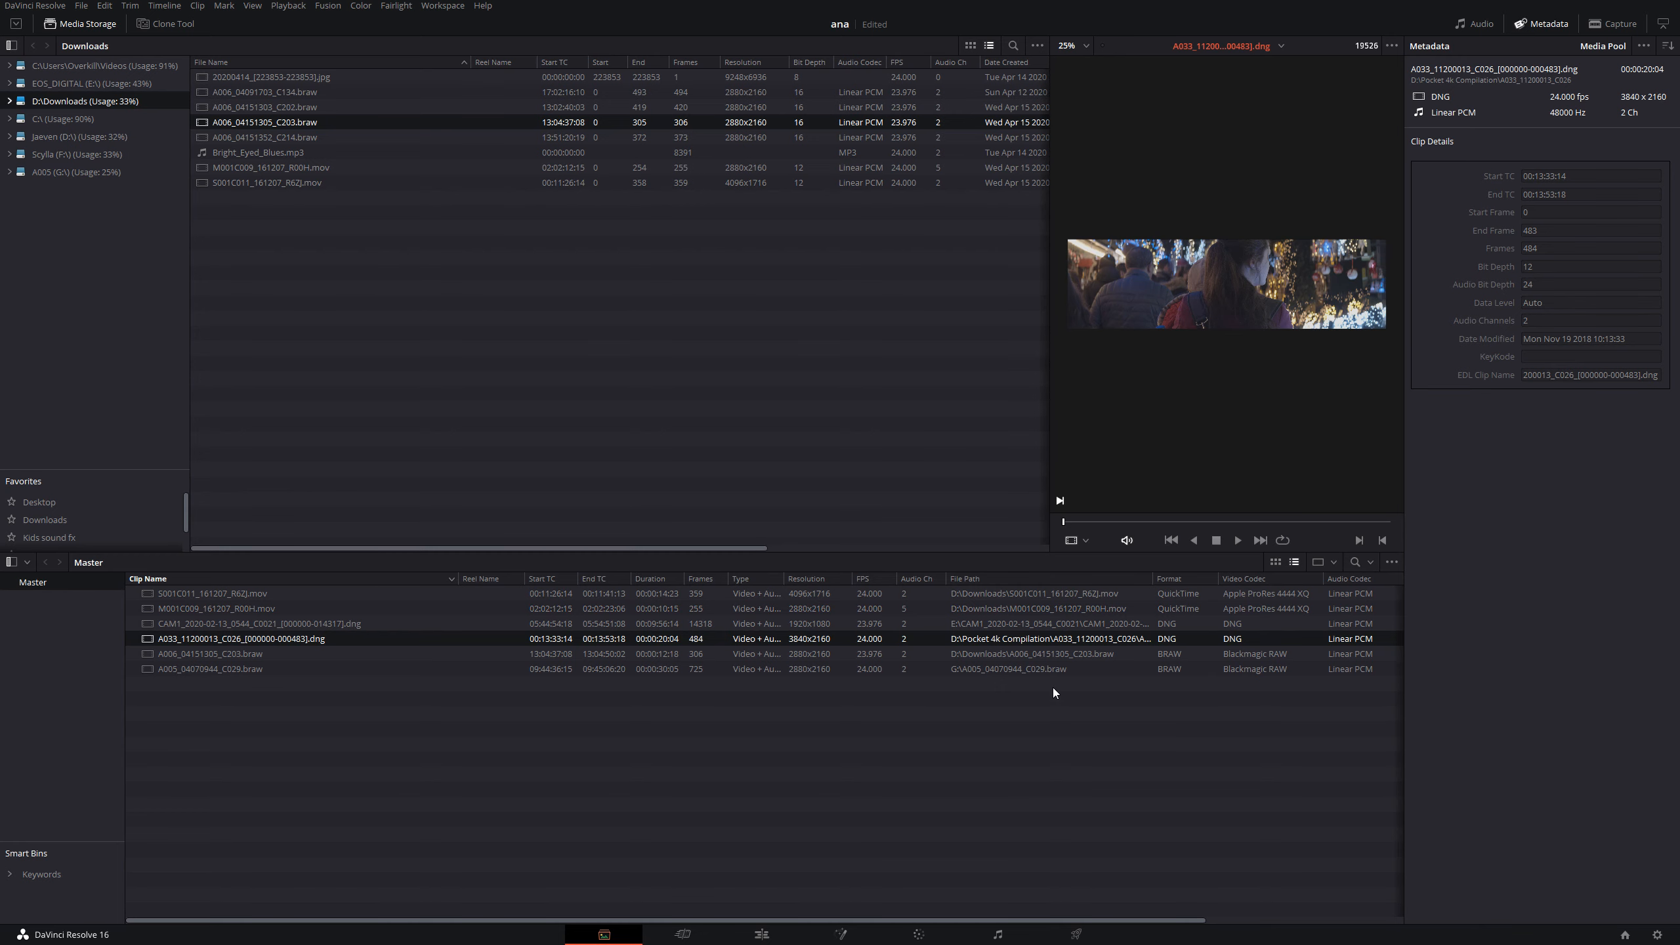
- Set the project's timeline resolution to 4096 x 1716 DCI Scope 2.39 and save the project settings
{"action": "left_click", "coordinate": [1658, 936]}
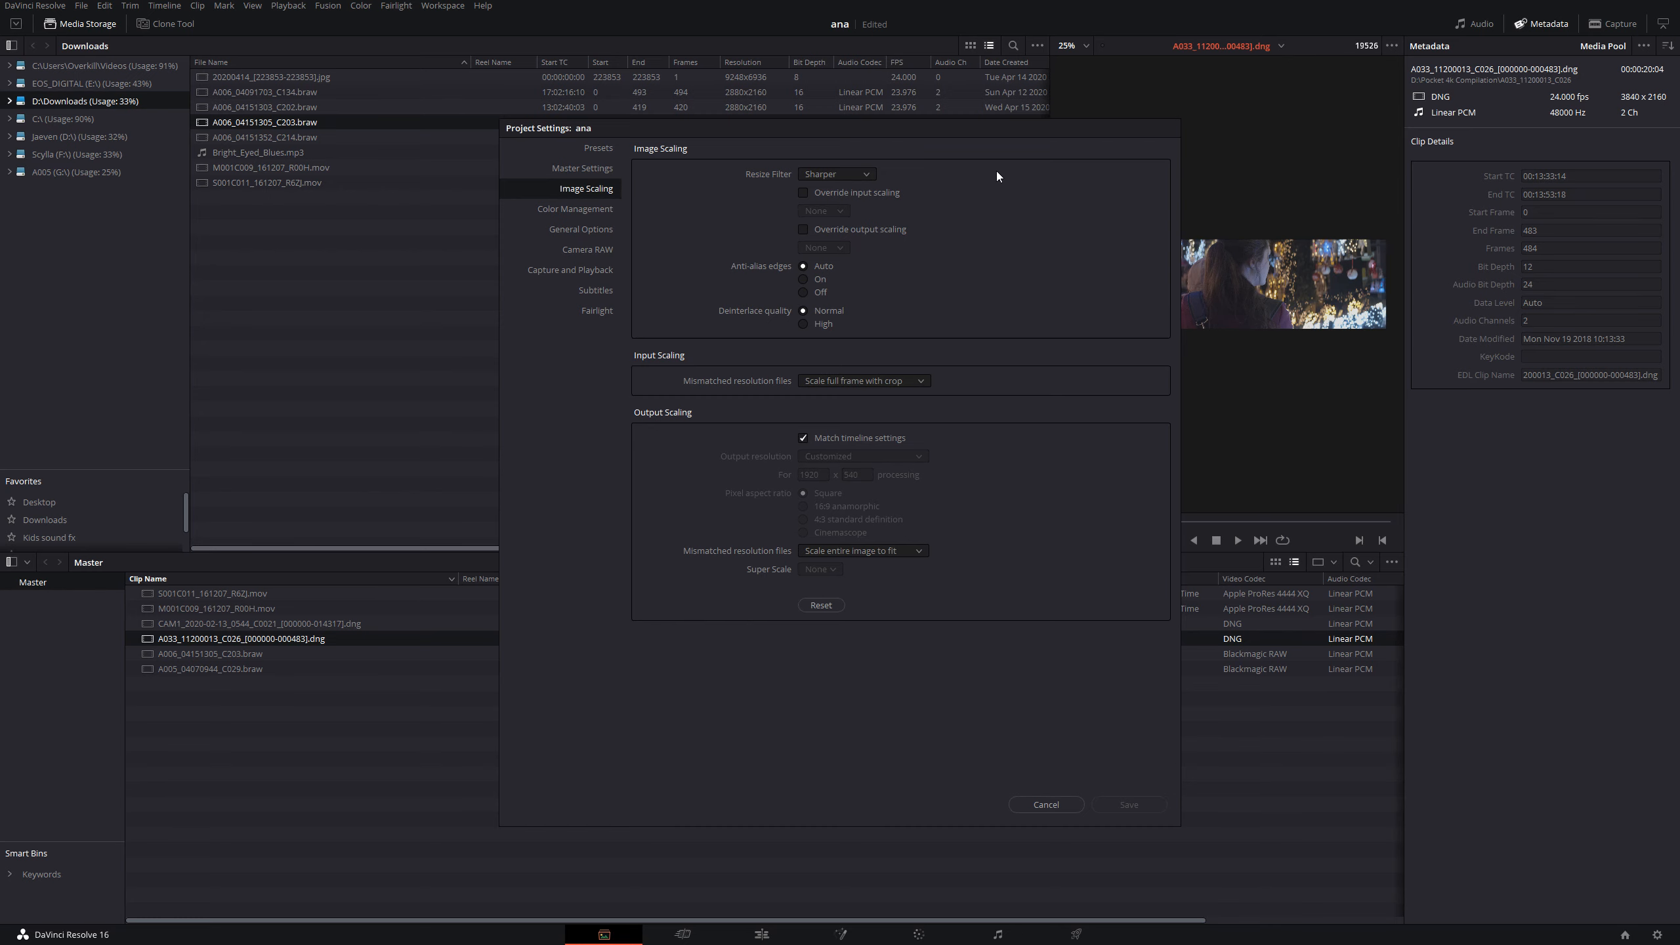
{"action": "left_click_drag", "start_coordinate": [998, 163], "coordinate": [842, 144]}
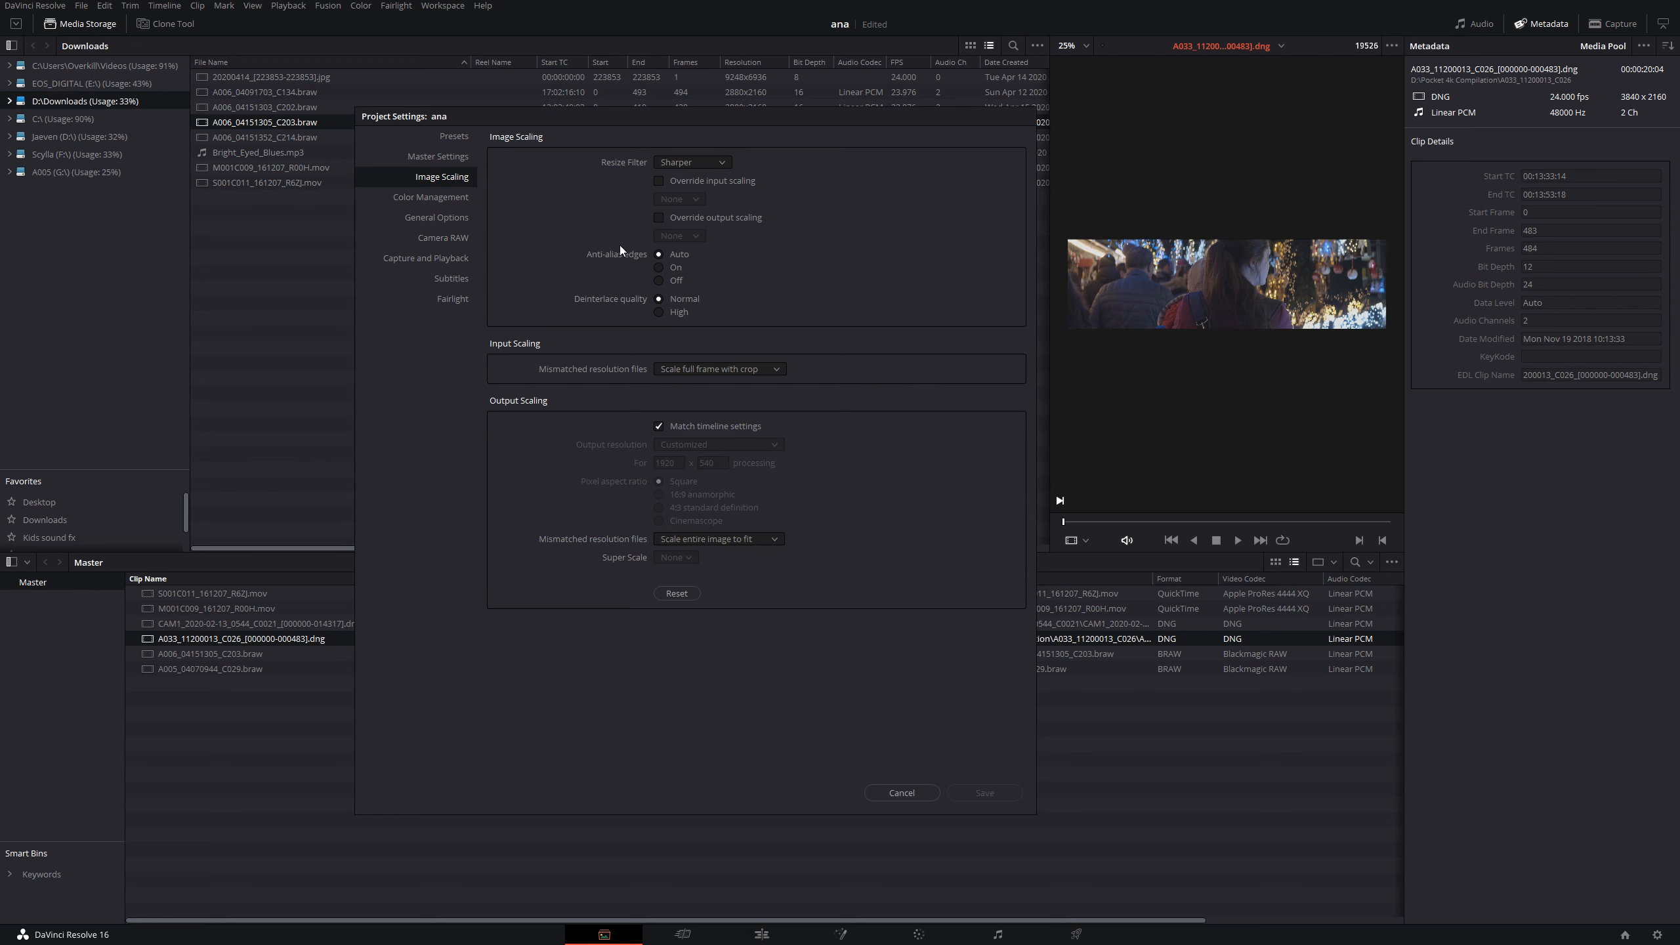
{"action": "left_click", "coordinate": [450, 158]}
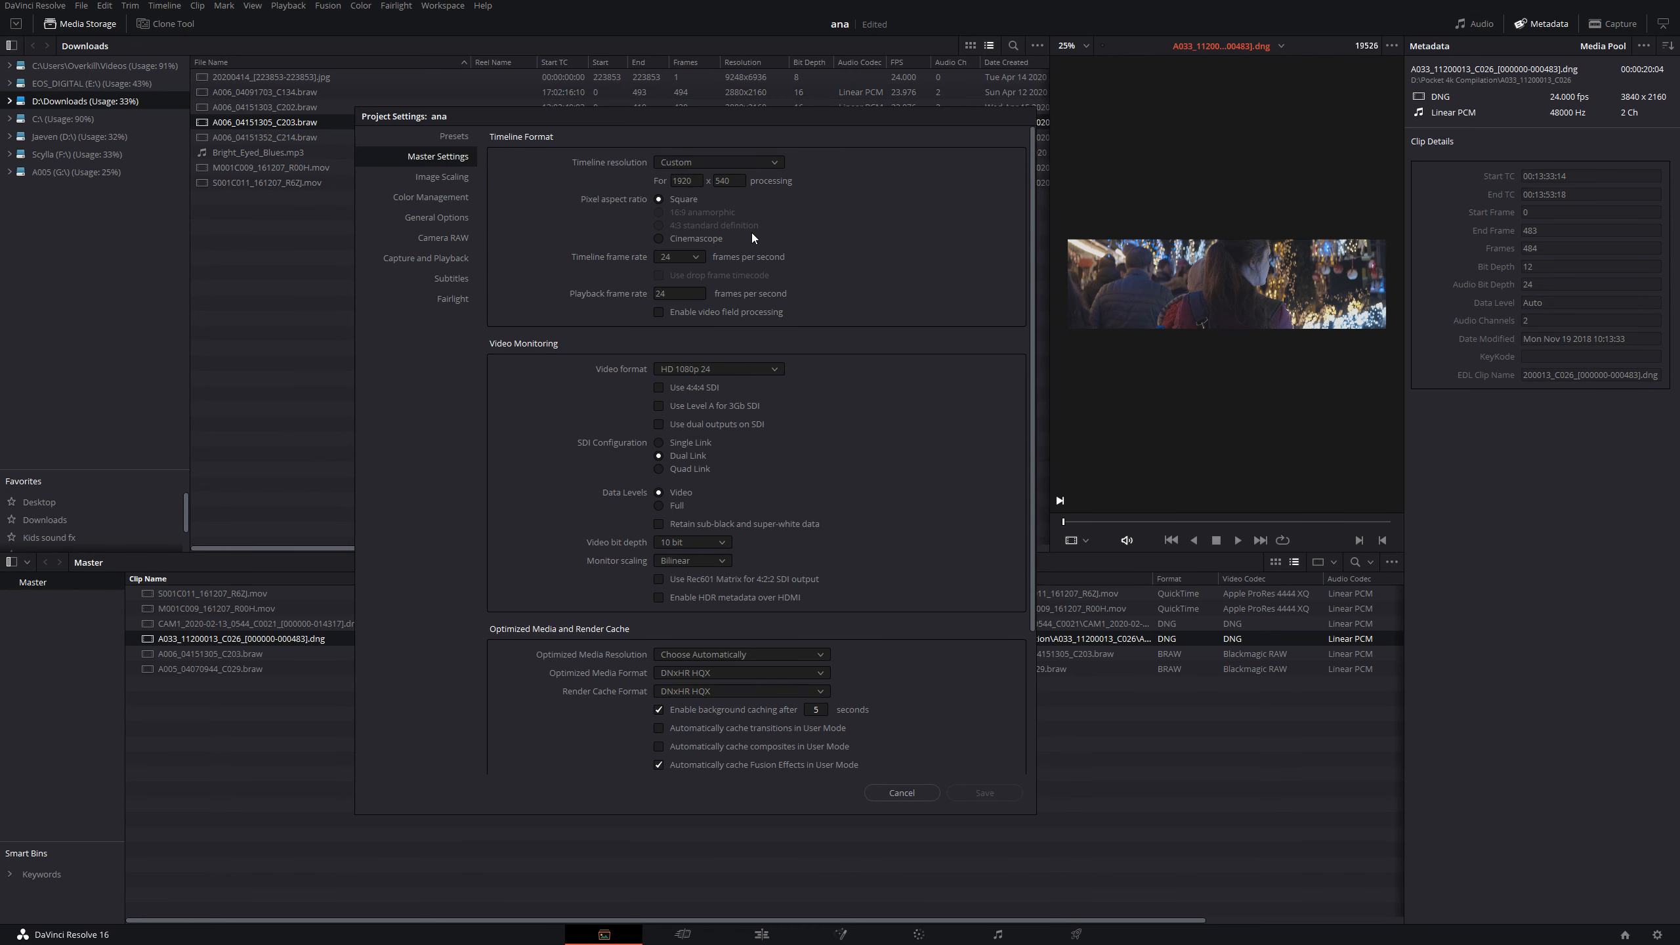
{"action": "left_click", "coordinate": [725, 163]}
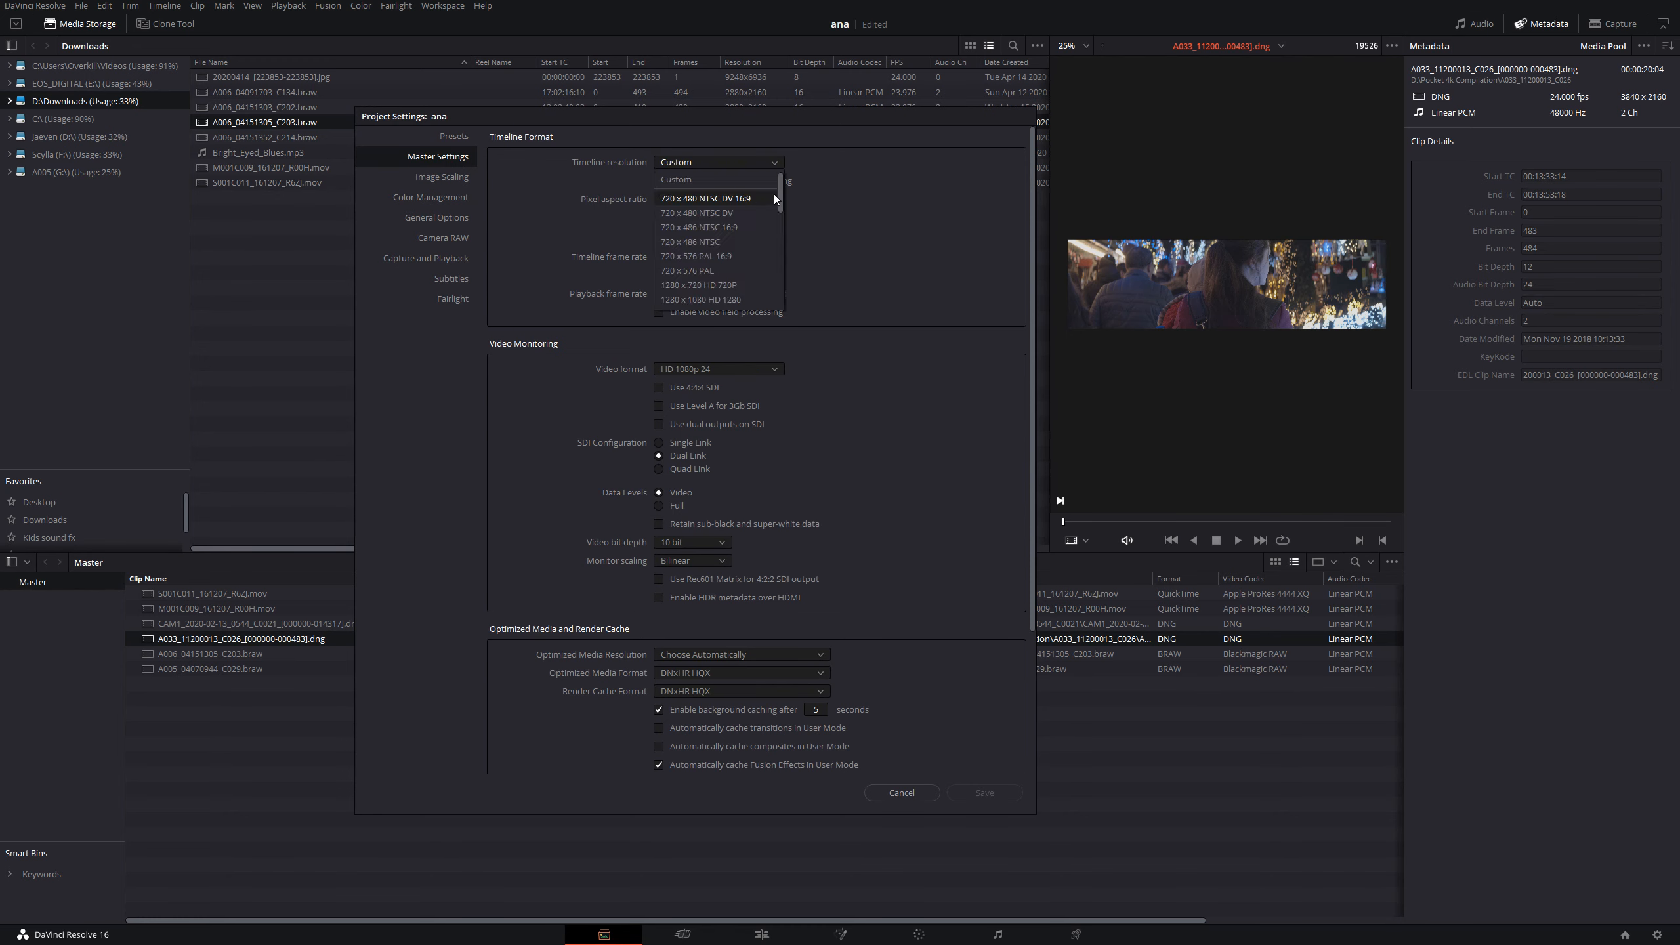
{"action": "left_click_drag", "start_coordinate": [780, 198], "coordinate": [783, 247]}
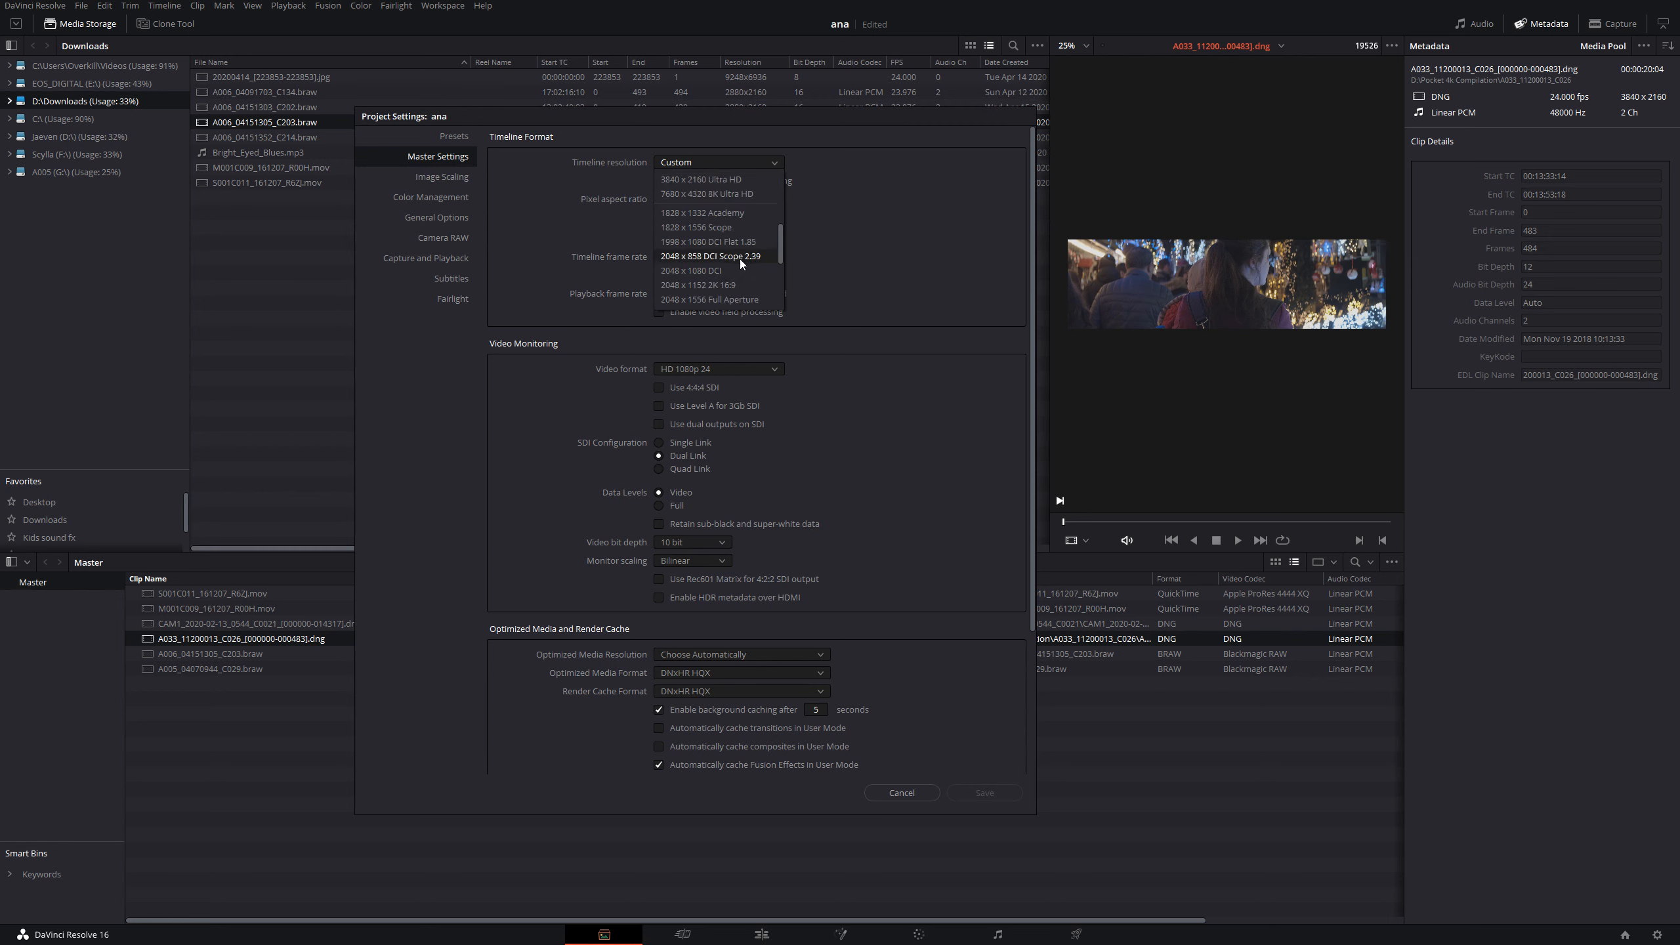
{"action": "left_click_drag", "start_coordinate": [780, 257], "coordinate": [777, 289]}
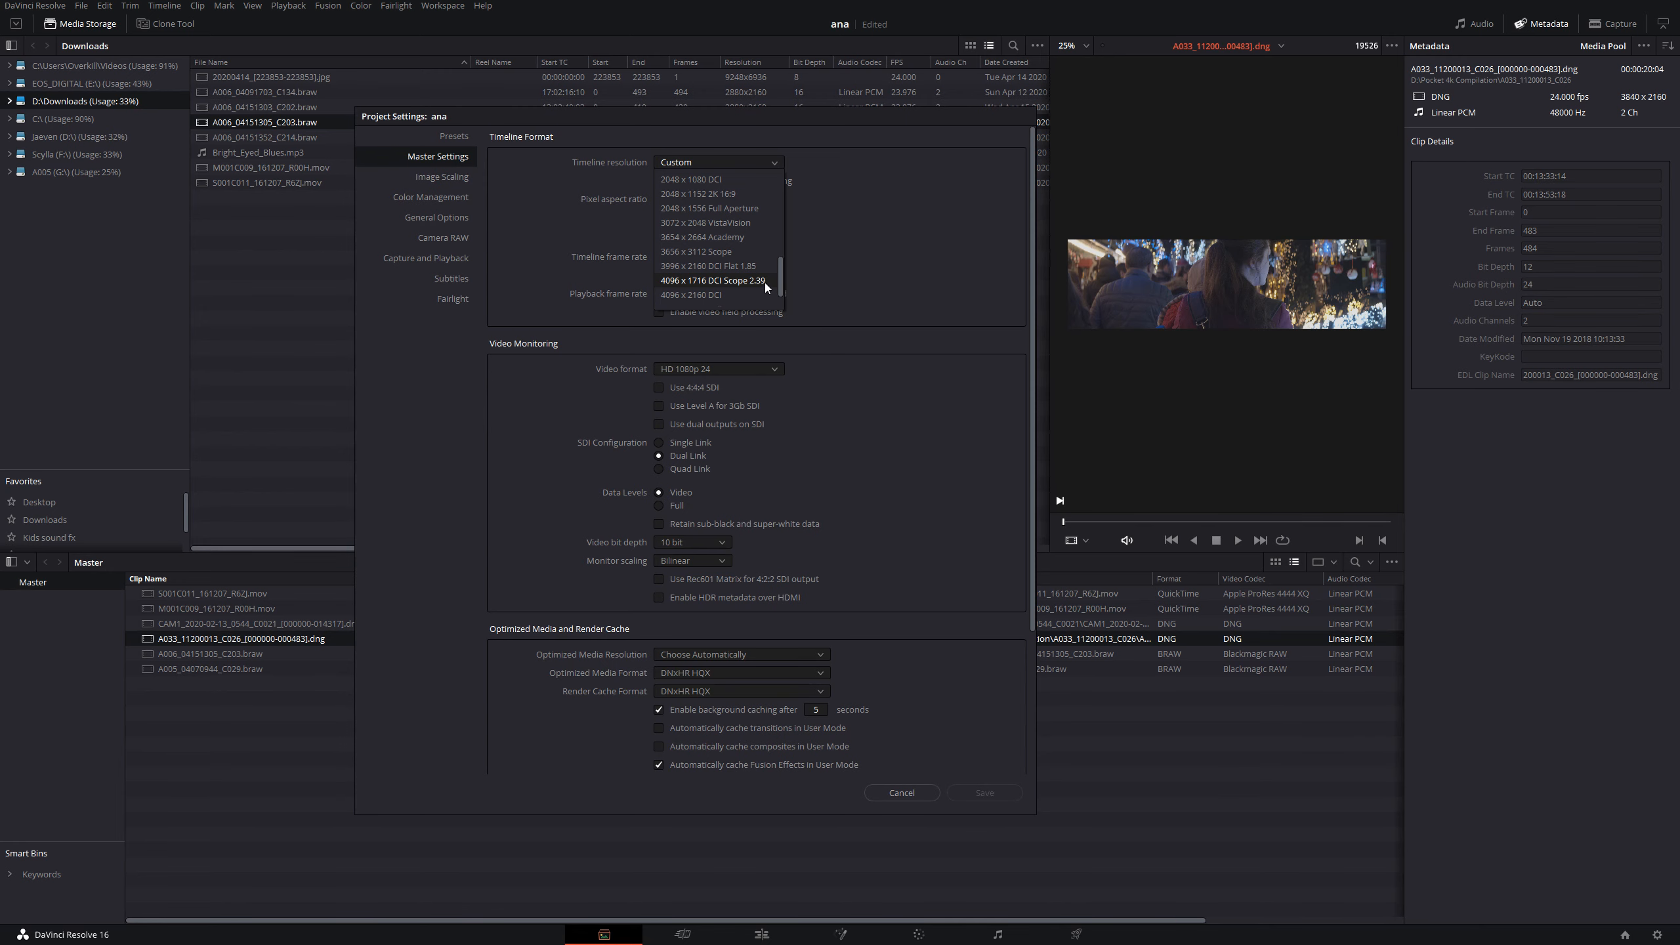
{"action": "left_click", "coordinate": [712, 281]}
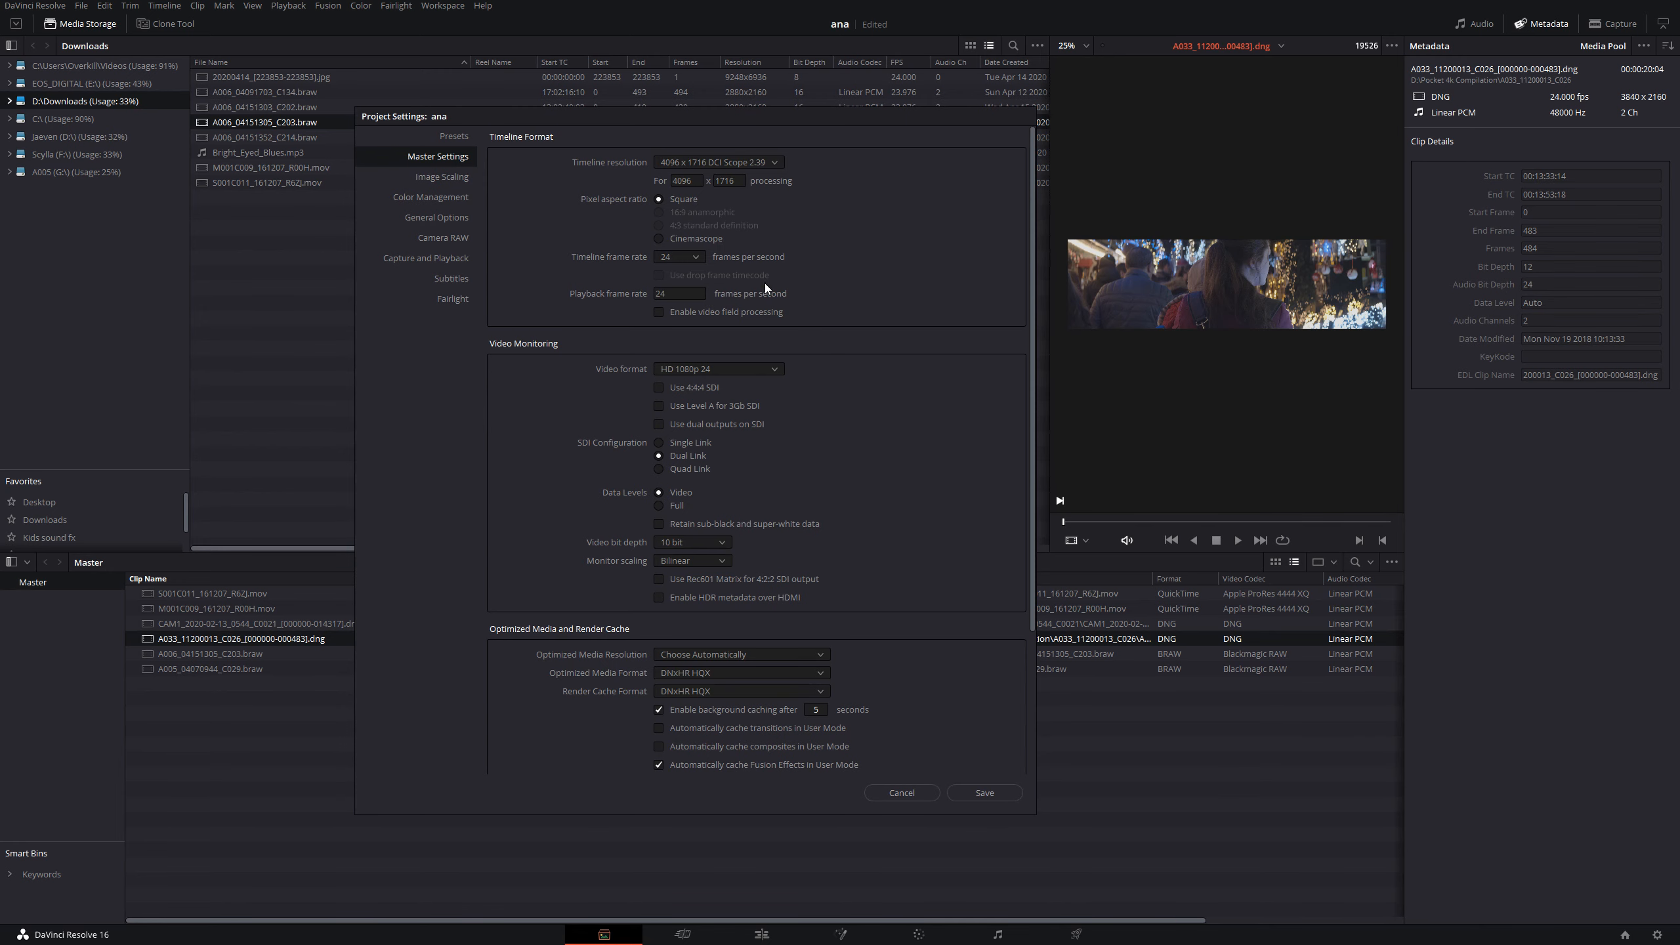
{"action": "left_click", "coordinate": [995, 796]}
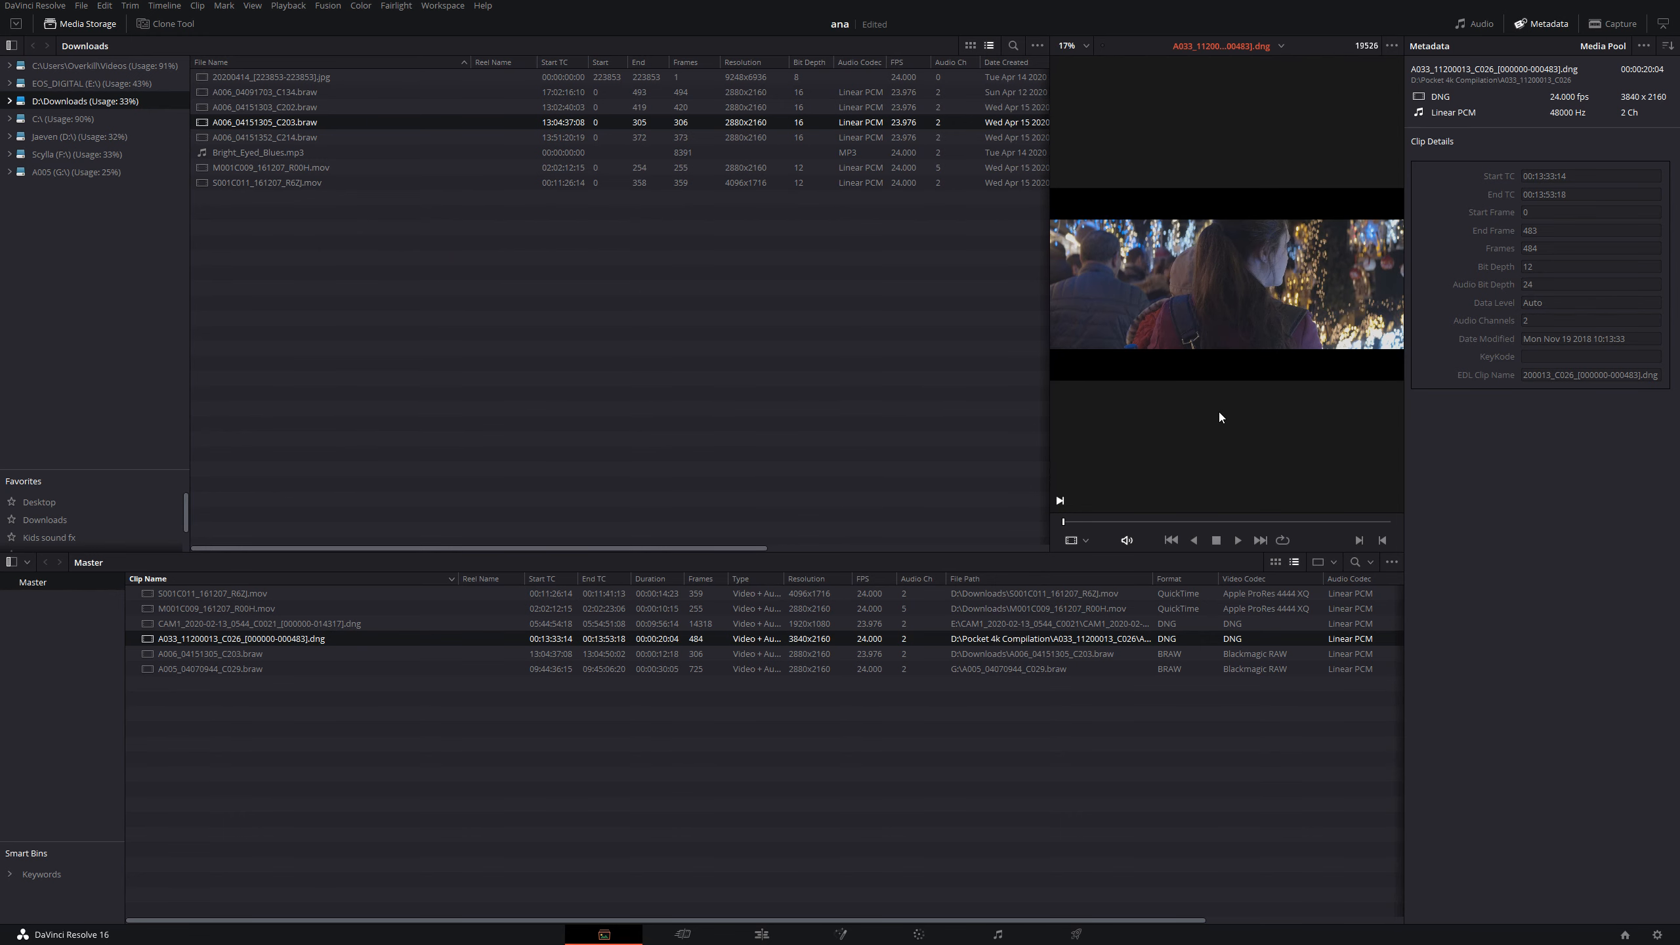
- Place the A033 clip on a new timeline in the Edit page and check its framing full screen
{"action": "left_click", "coordinate": [772, 939]}
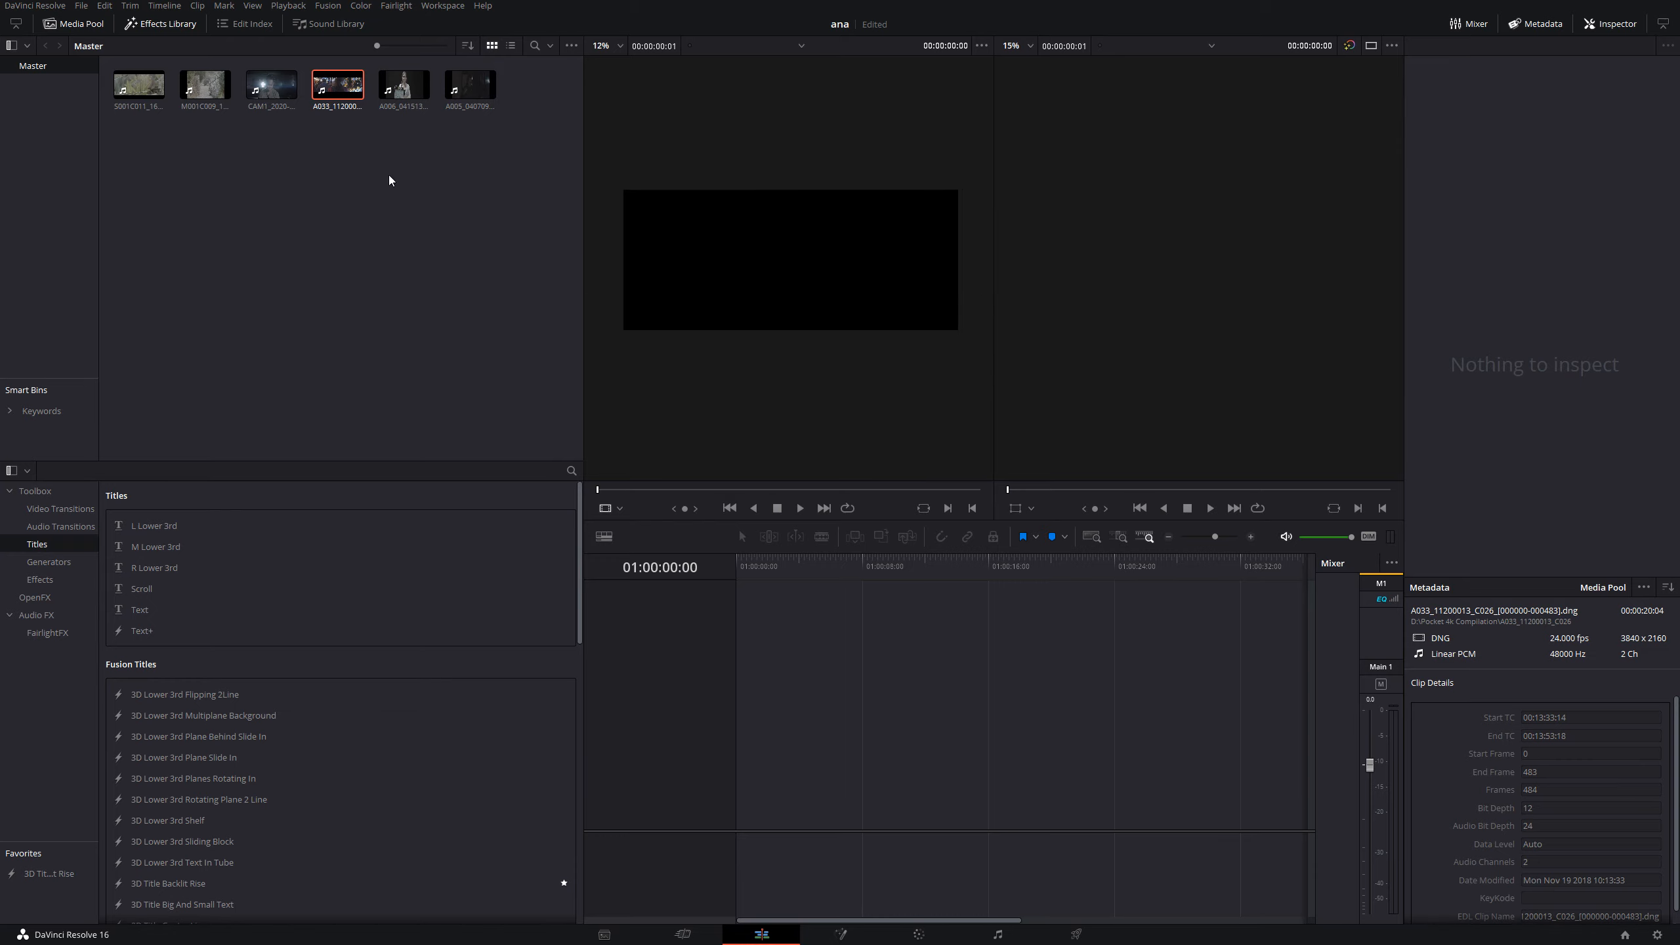
{"action": "left_click_drag", "start_coordinate": [338, 84], "coordinate": [721, 744]}
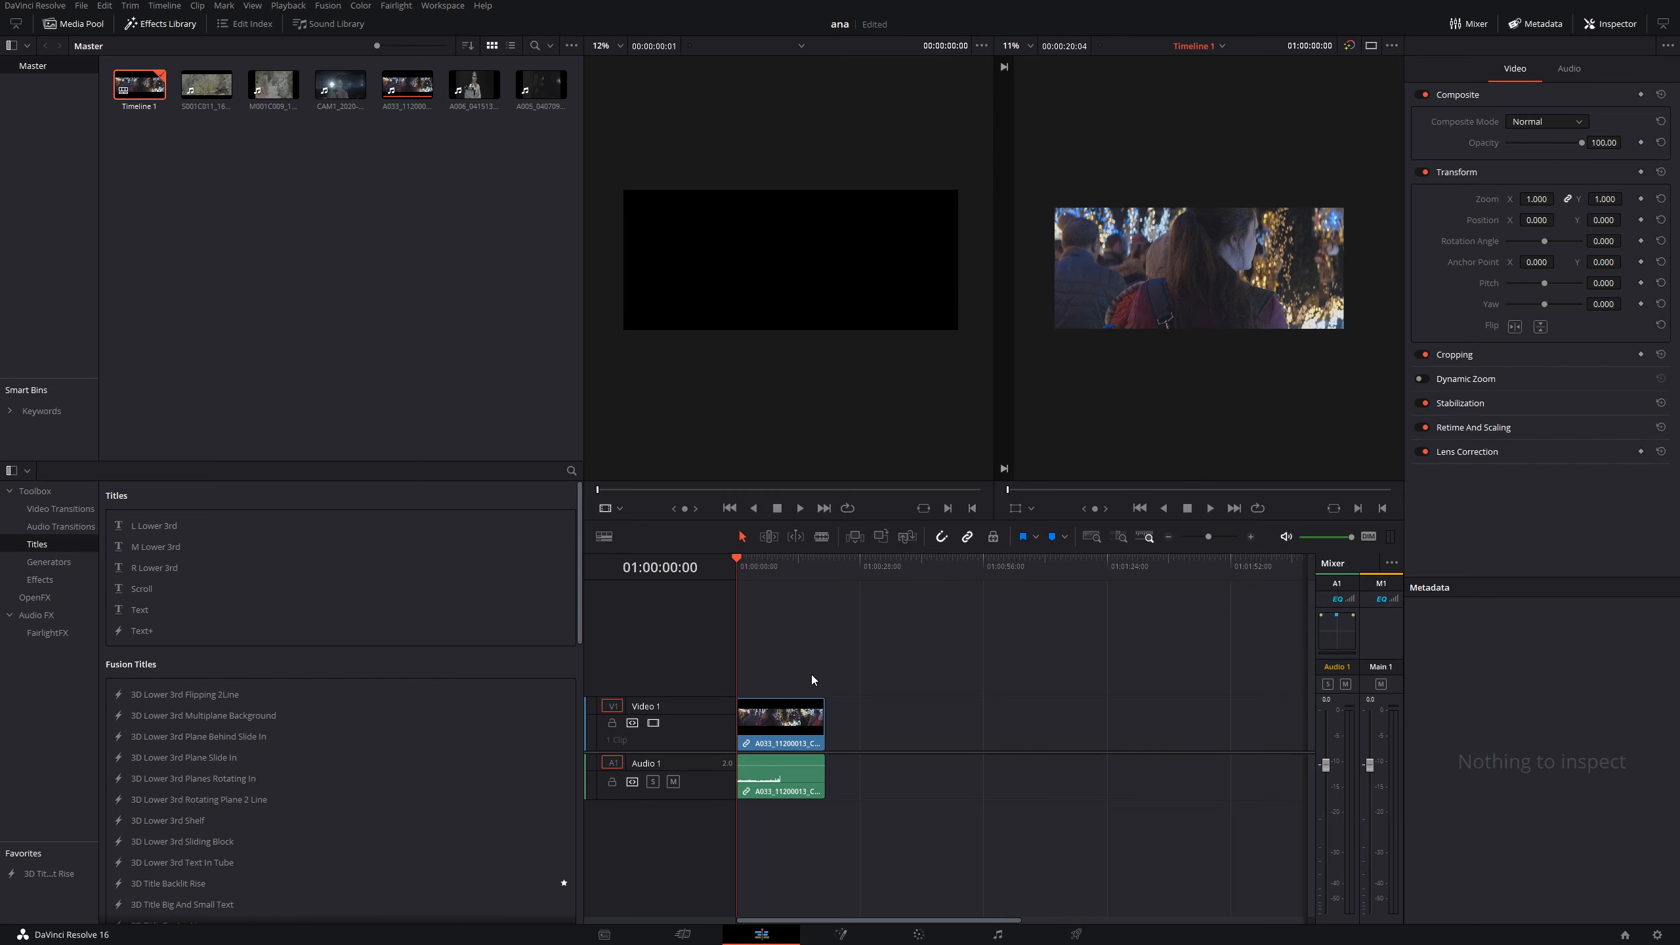
{"action": "left_click", "coordinate": [774, 720]}
{"action": "key", "text": "ctrl+f"}
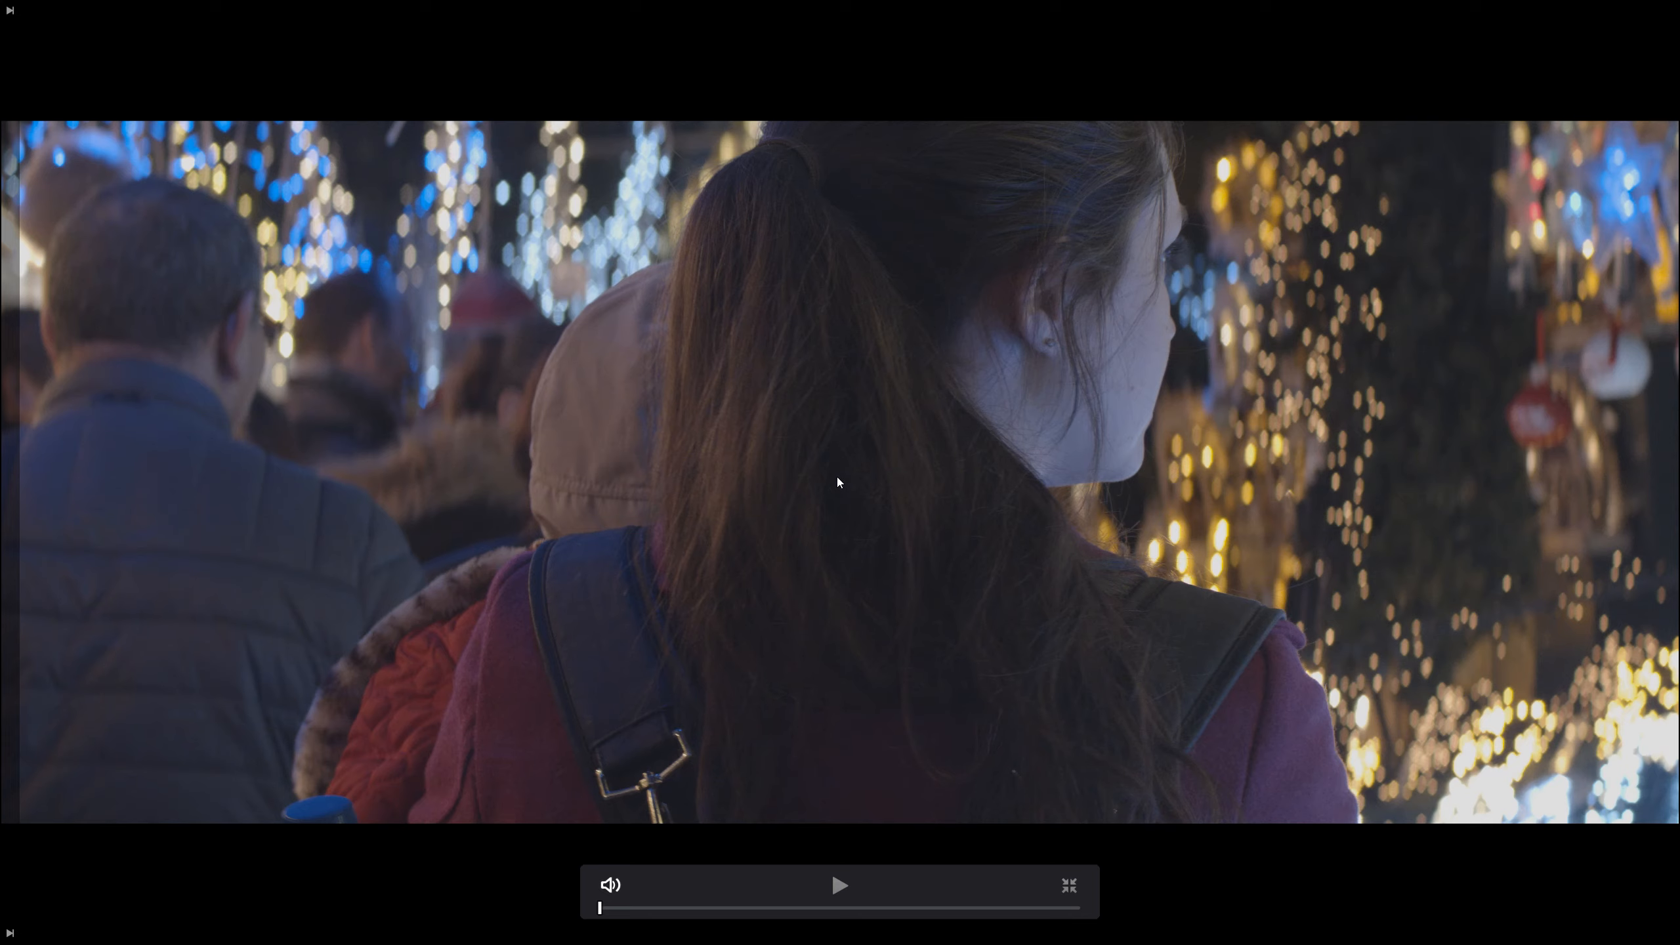
{"action": "key", "text": "Escape"}
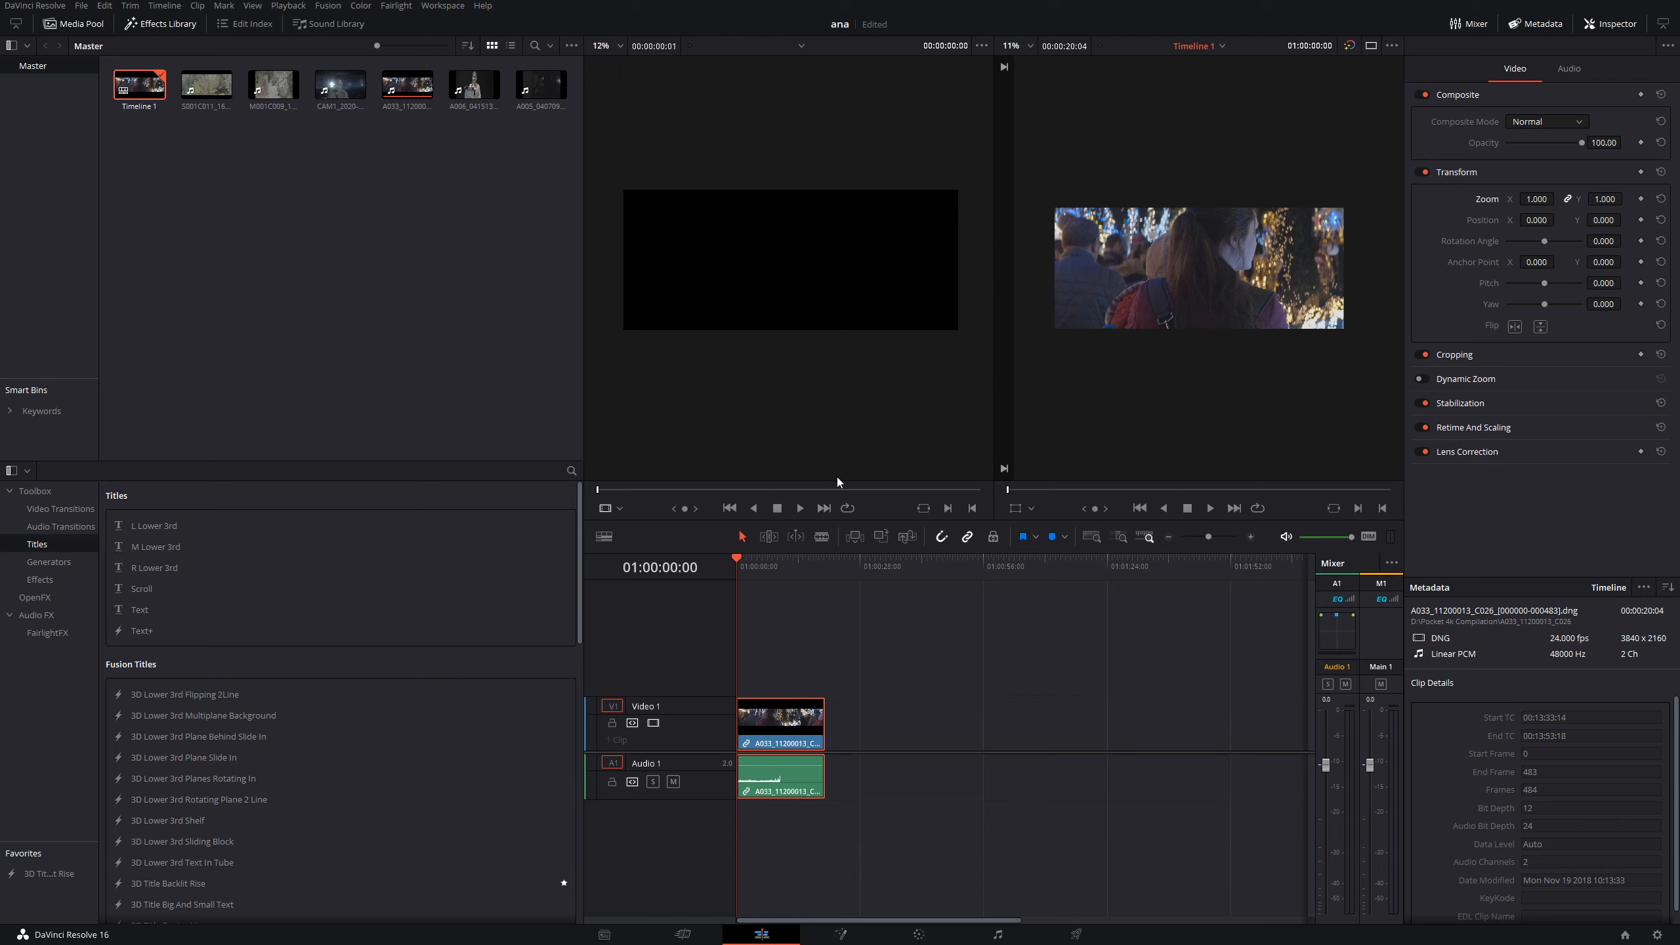
- Reframe the timeline clip horizontally to Position X 204, delete it from the timeline and return to the Media page
{"action": "left_click_drag", "start_coordinate": [1542, 218], "coordinate": [1580, 455]}
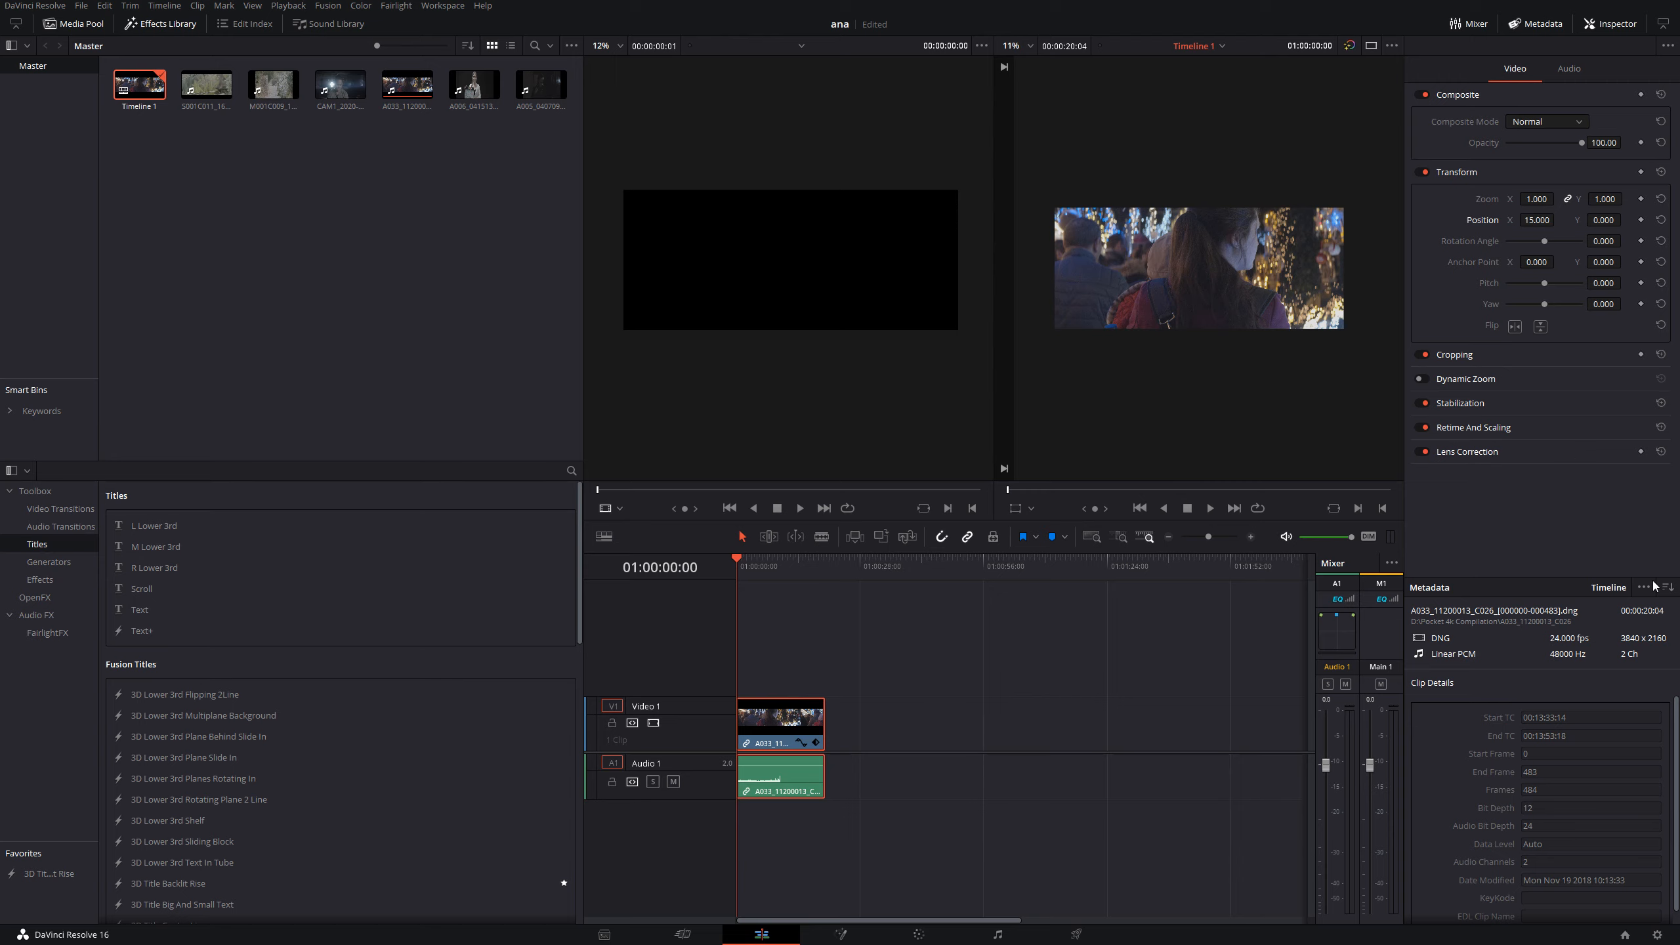
{"action": "left_click_drag", "start_coordinate": [1559, 220], "coordinate": [1559, 220]}
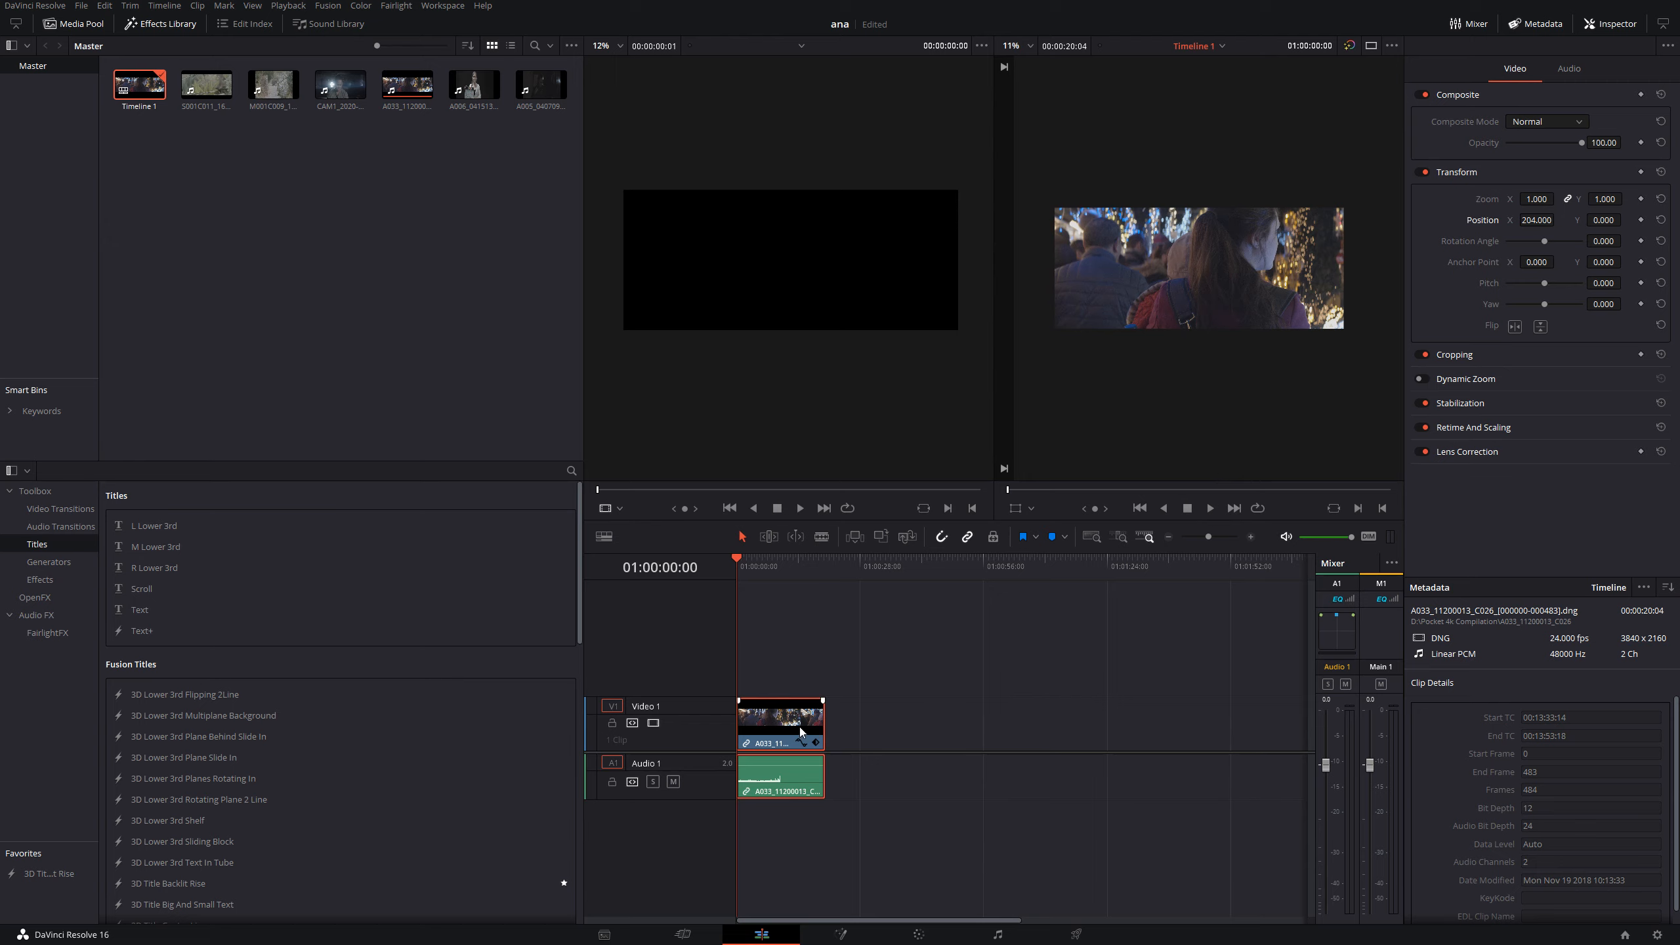
{"action": "key", "text": "Delete"}
{"action": "left_click", "coordinate": [604, 935]}
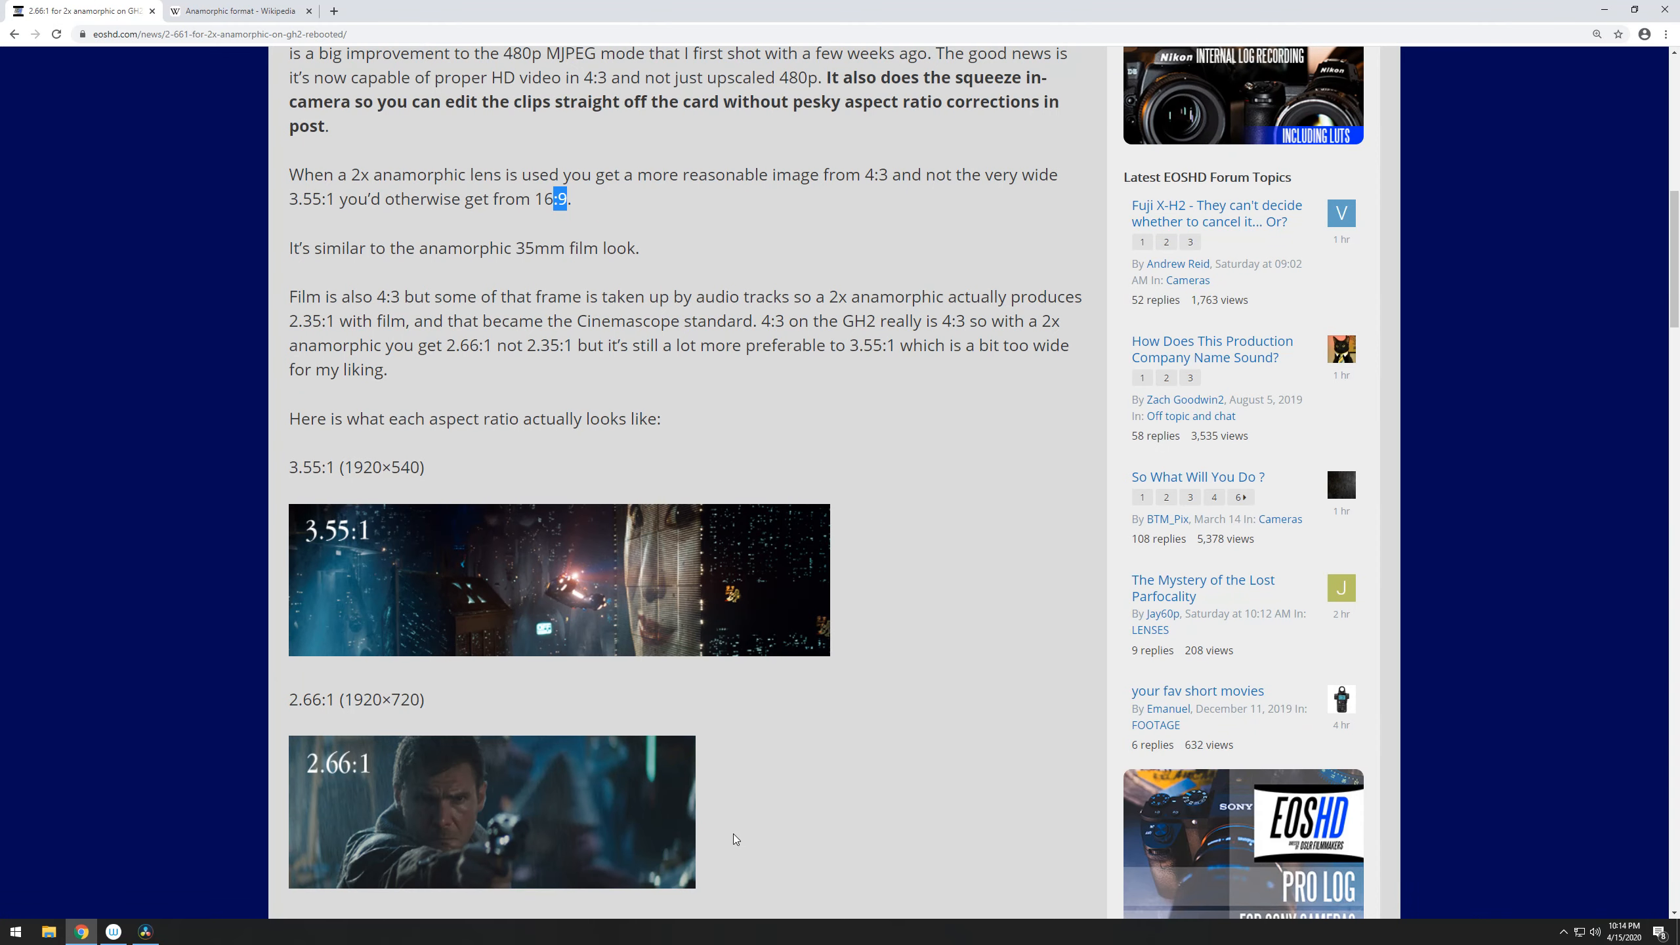
- Look up the 1920×720 frame size listed for 2.66:1 in the browser article, and return to DaVinci Resolve
{"action": "scroll", "coordinate": [732, 834], "scroll_direction": "down", "scroll_amount": 4}
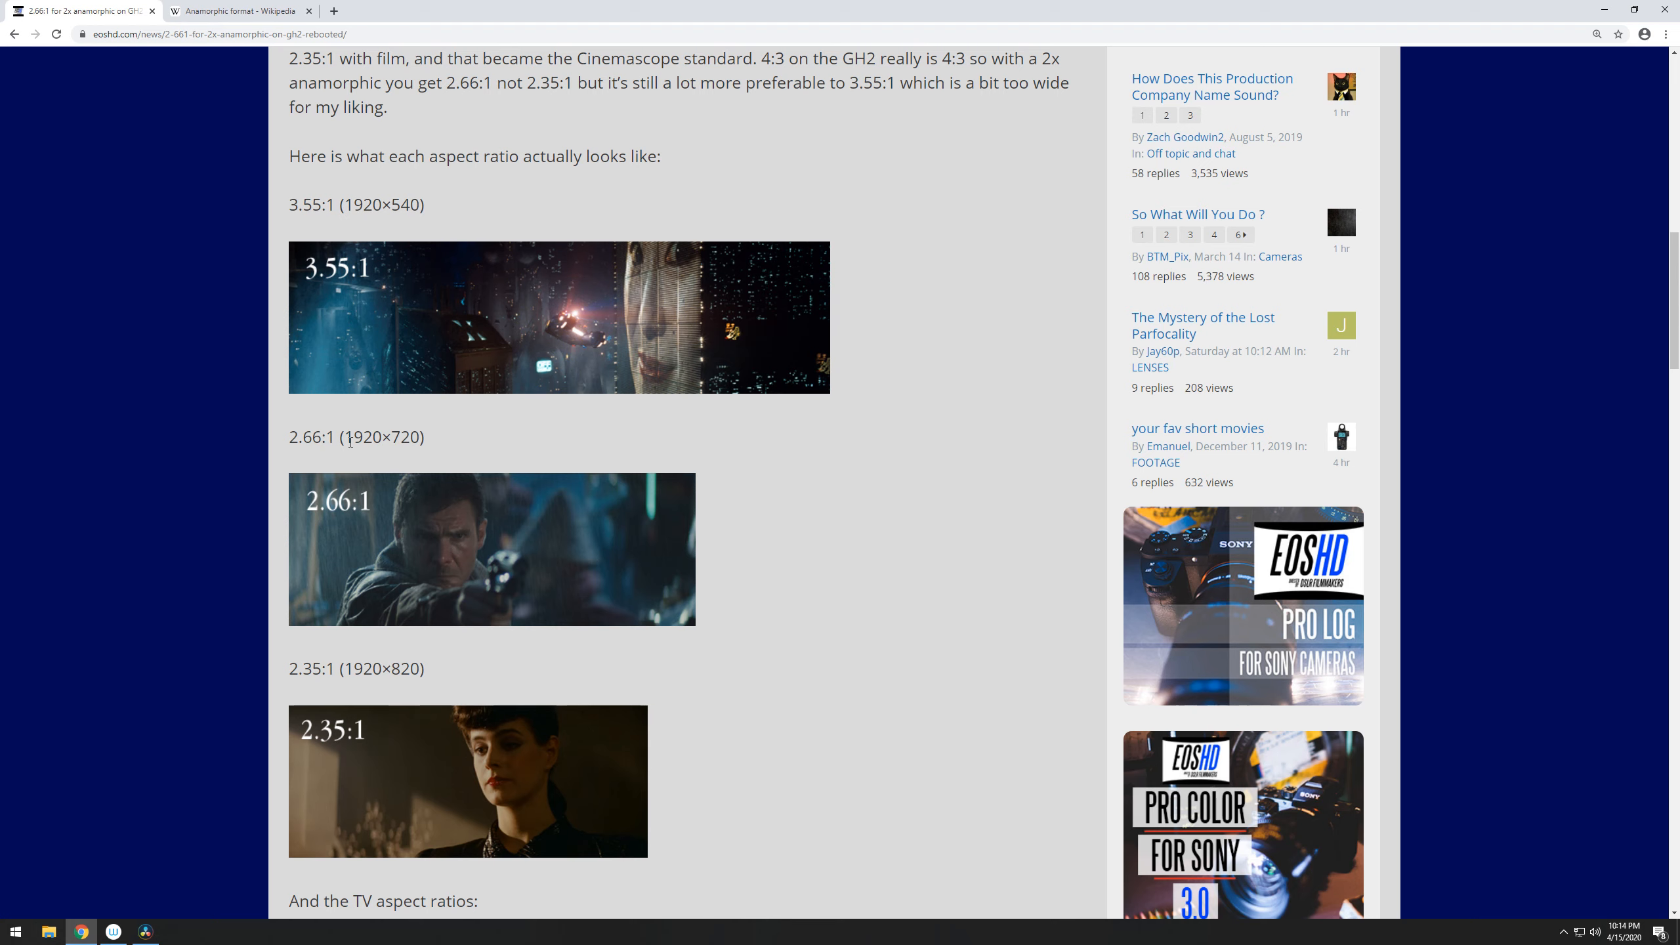
{"action": "left_click_drag", "start_coordinate": [344, 439], "coordinate": [410, 439]}
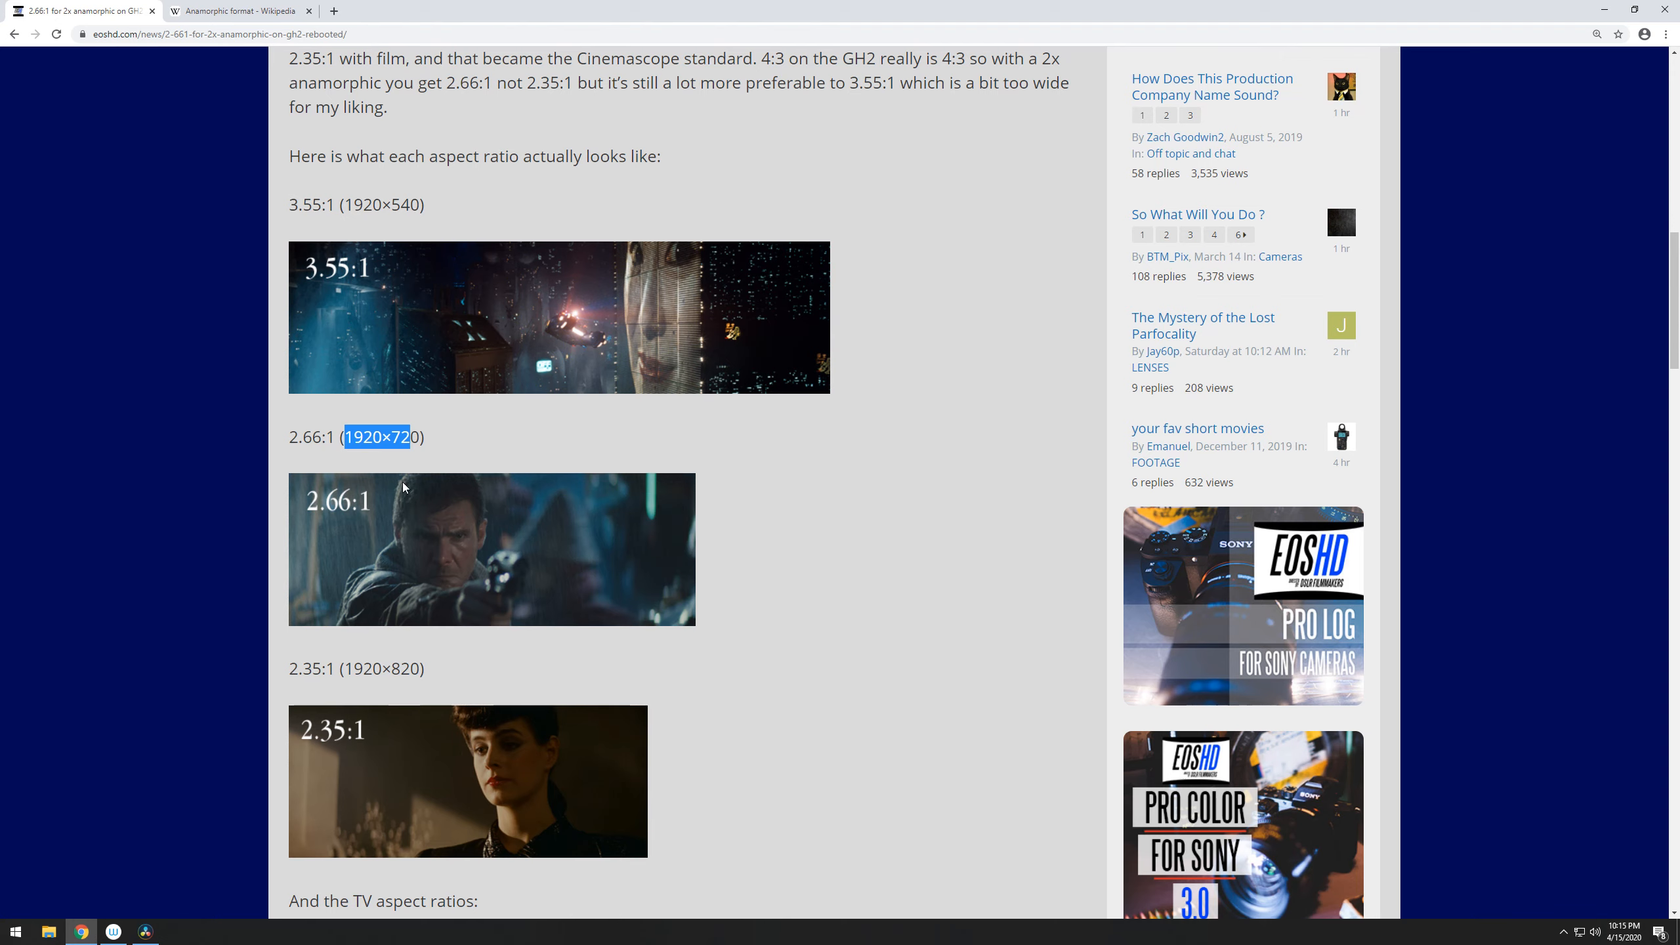
{"action": "key", "text": "alt+Tab"}
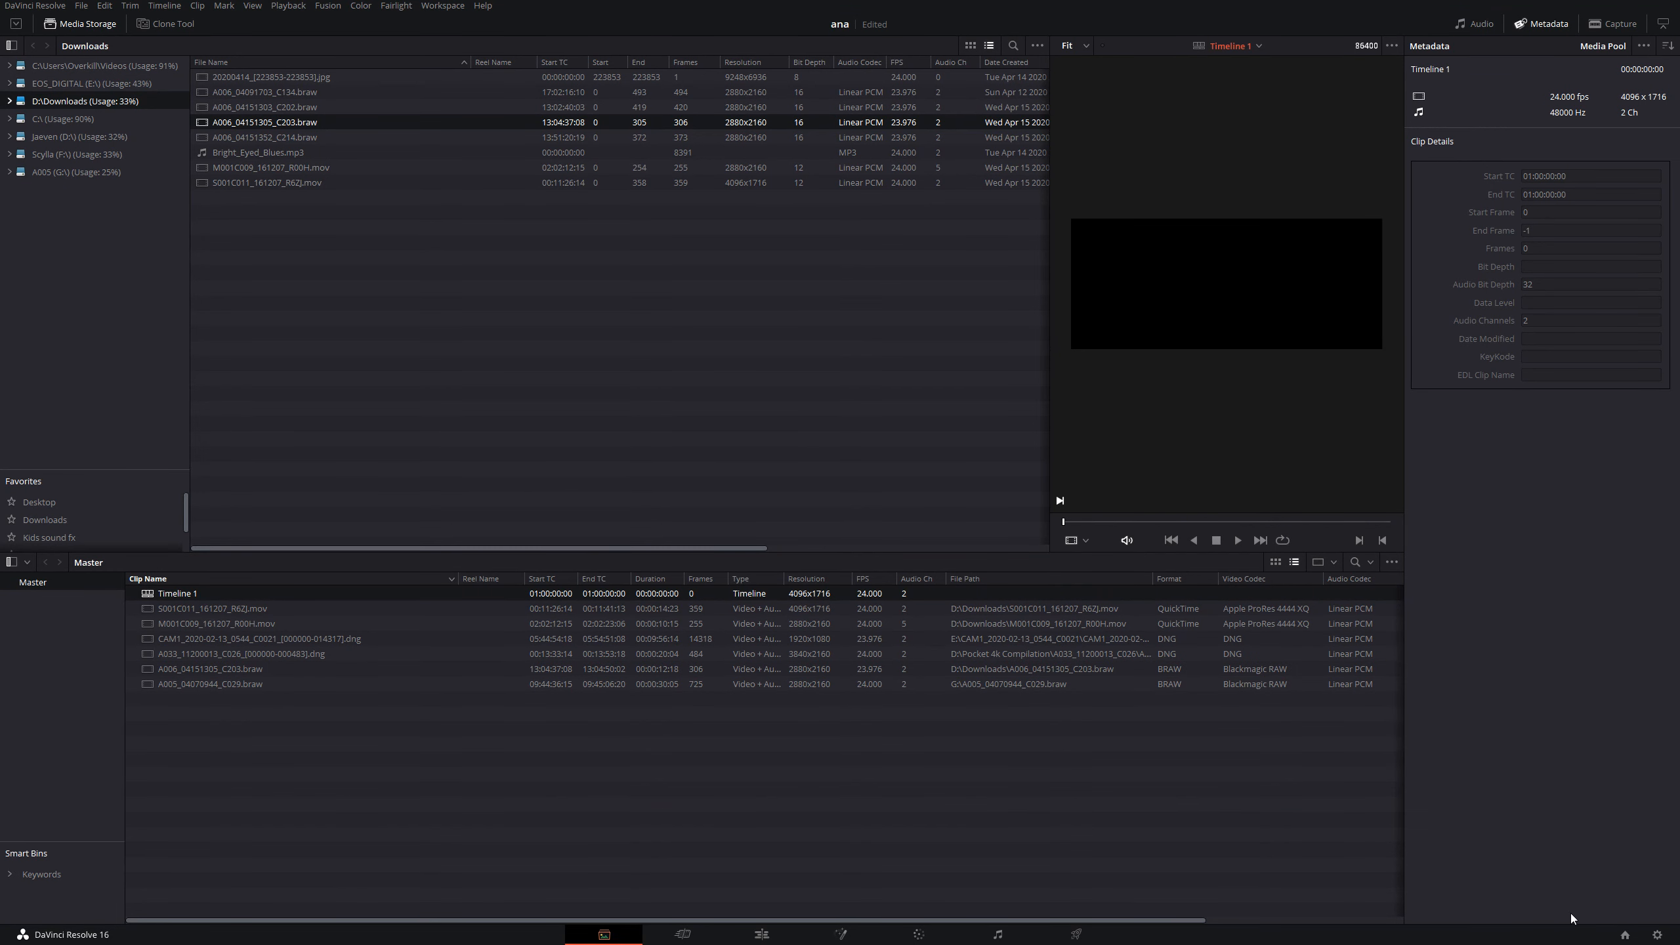
- Open the project's master settings and work out 4096 divided by 2.66 in Calculator
{"action": "left_click", "coordinate": [1657, 935]}
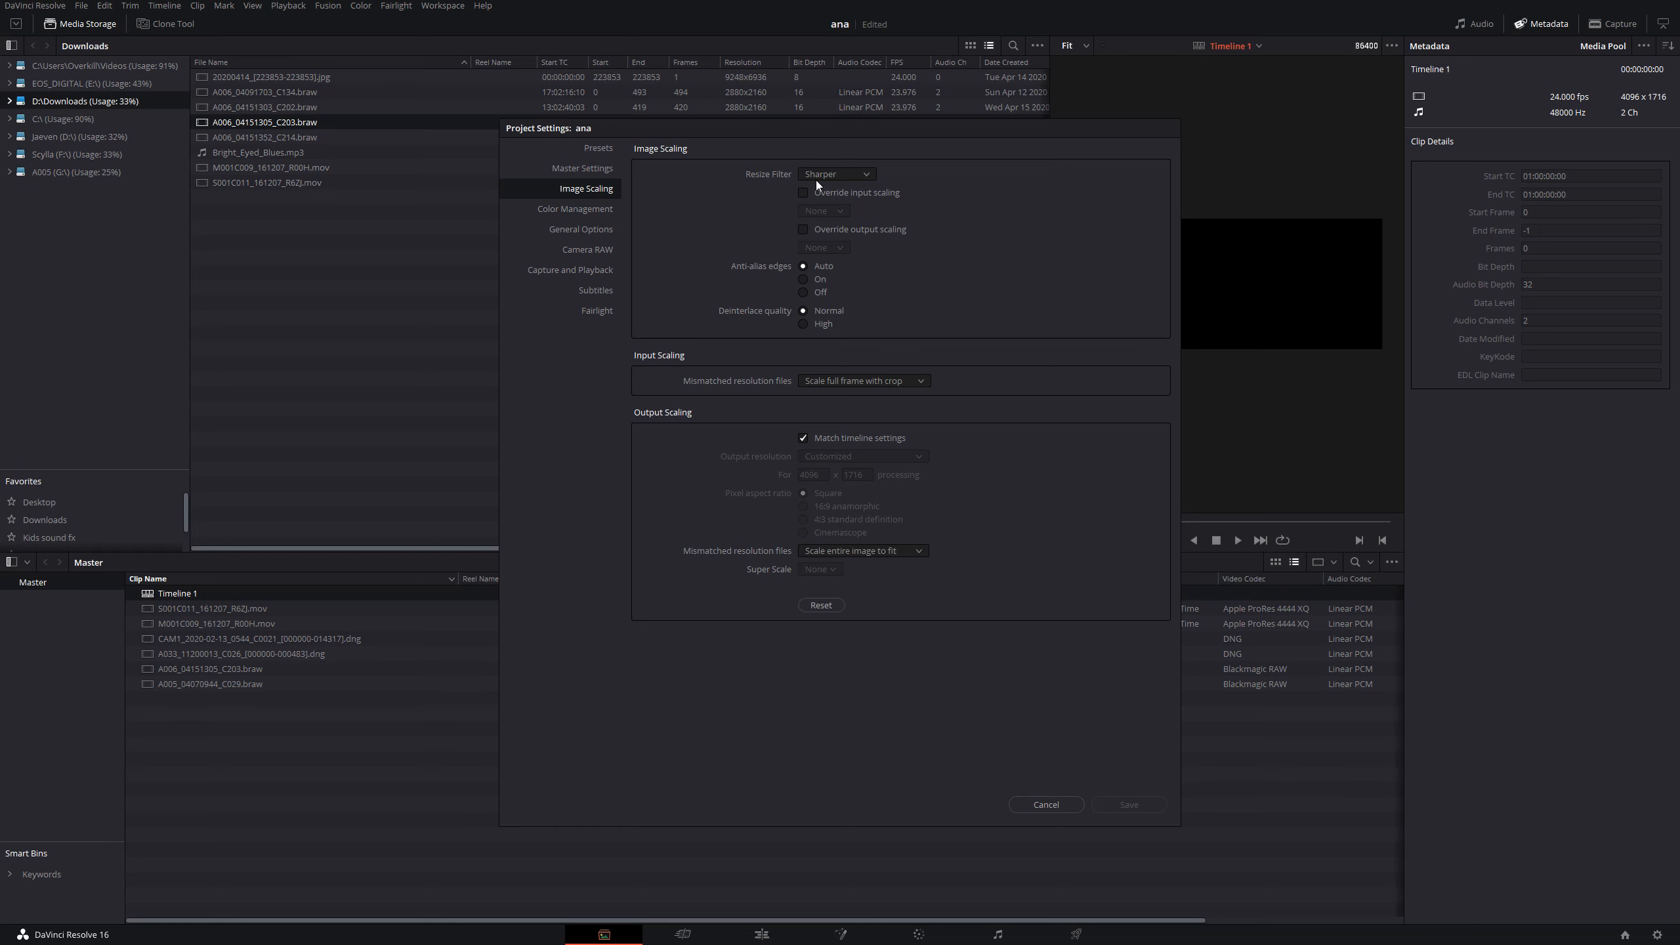
{"action": "left_click", "coordinate": [588, 169]}
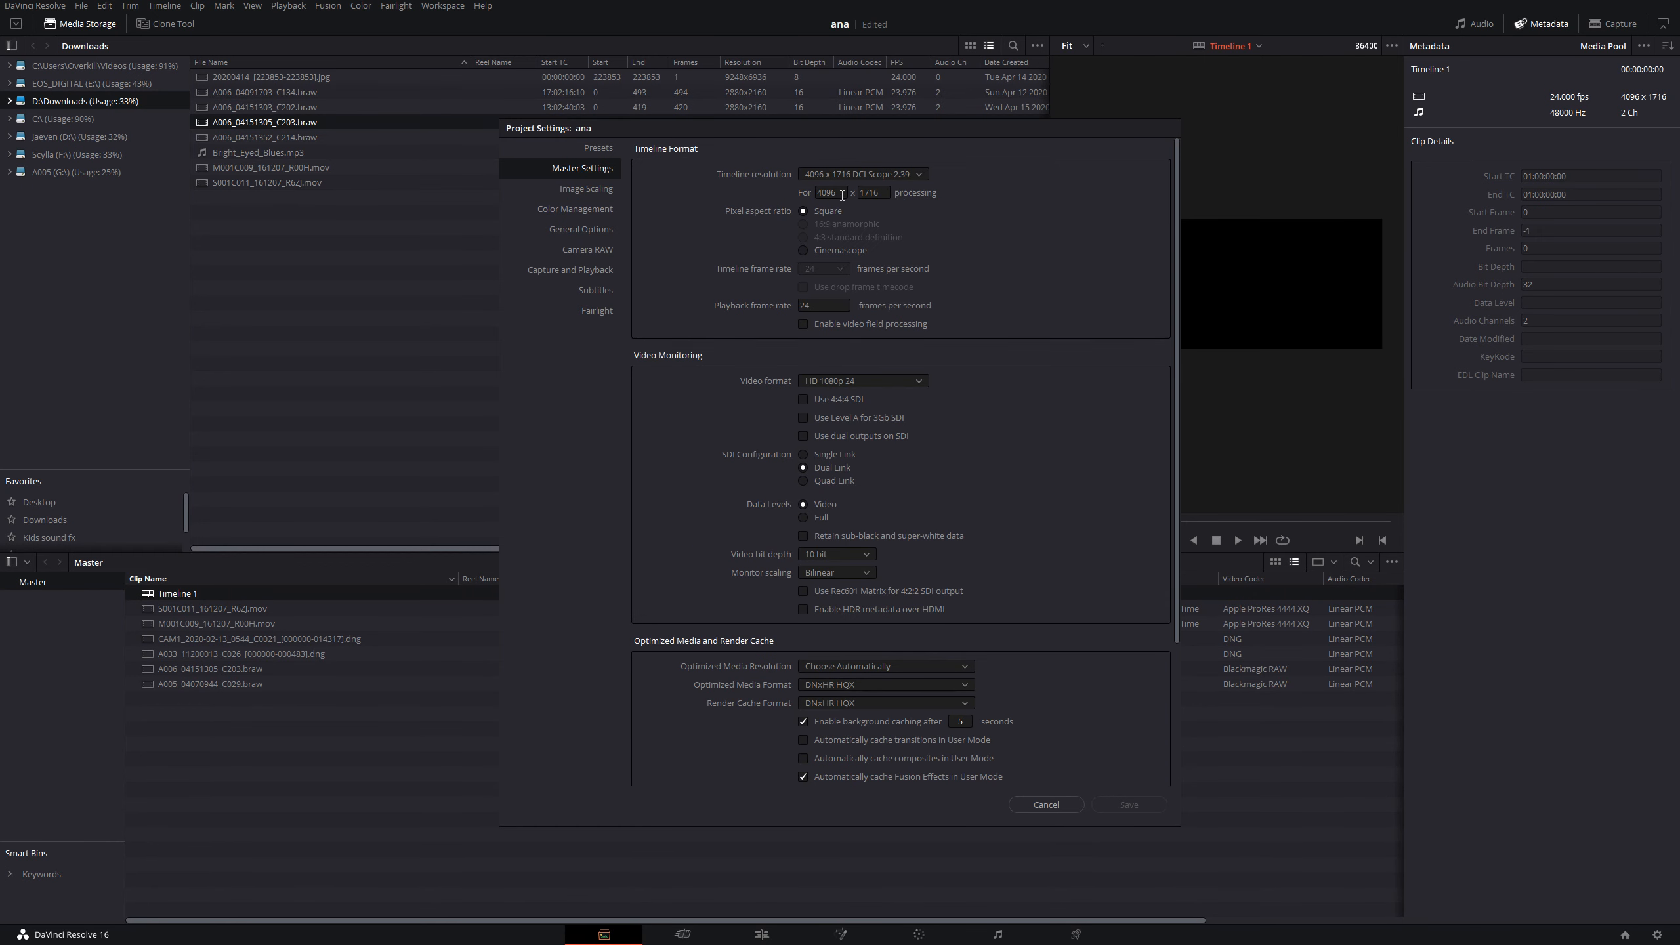
{"action": "key", "text": "super"}
{"action": "type", "text": "calc"}
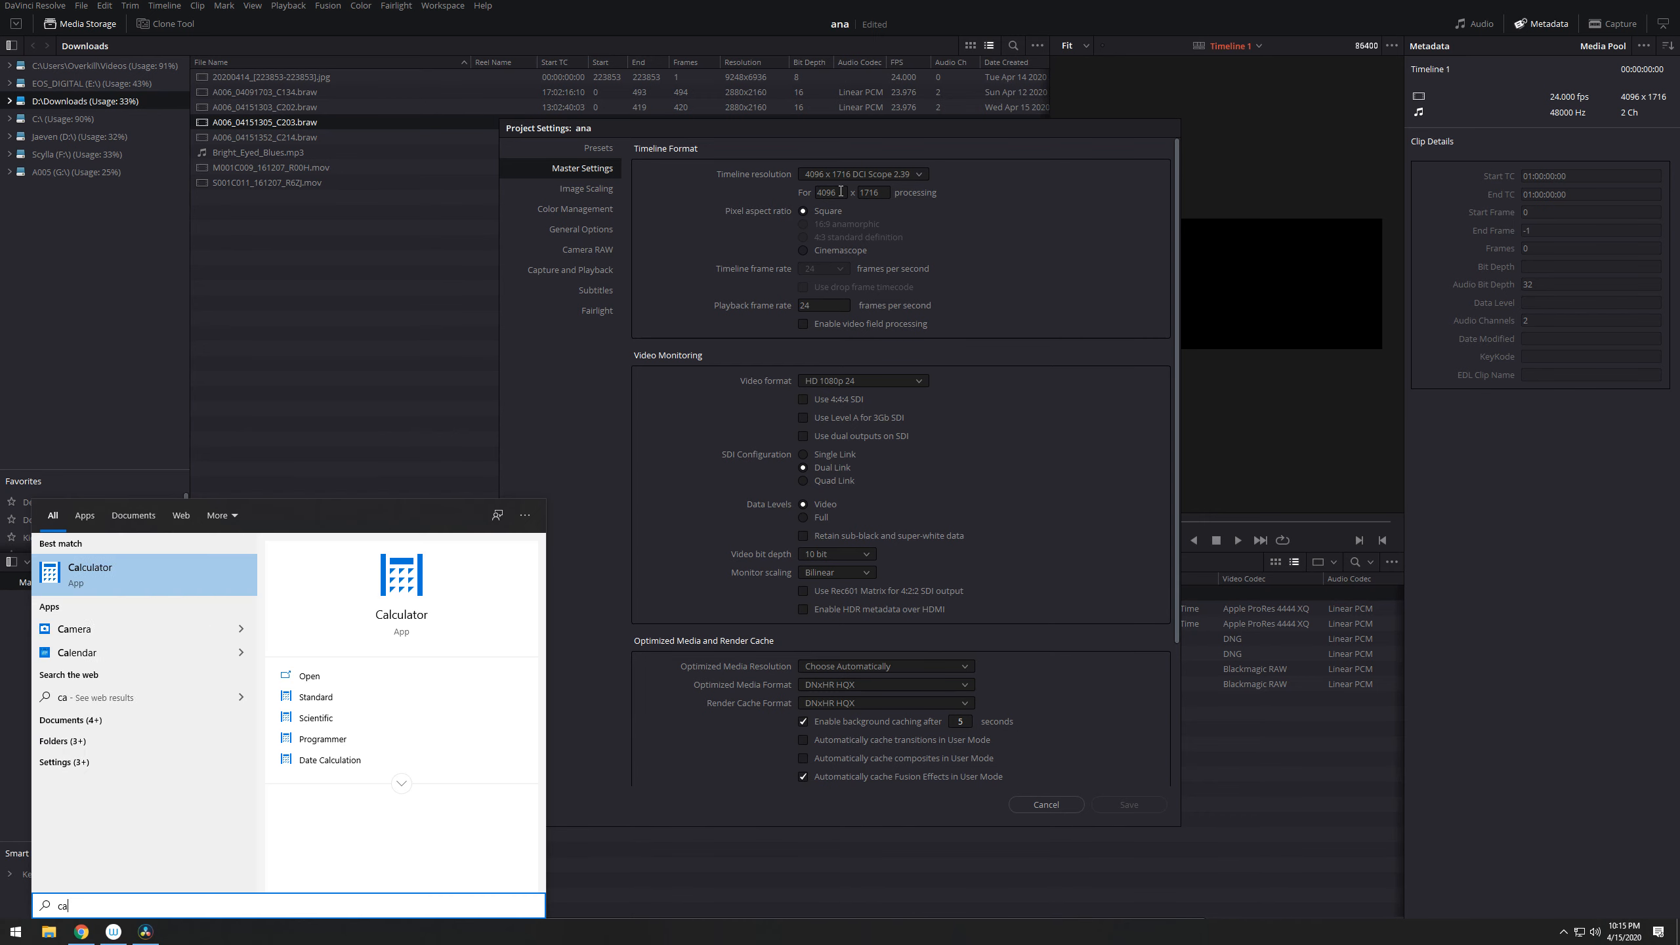
{"action": "key", "text": "Return"}
{"action": "type", "text": "4096"}
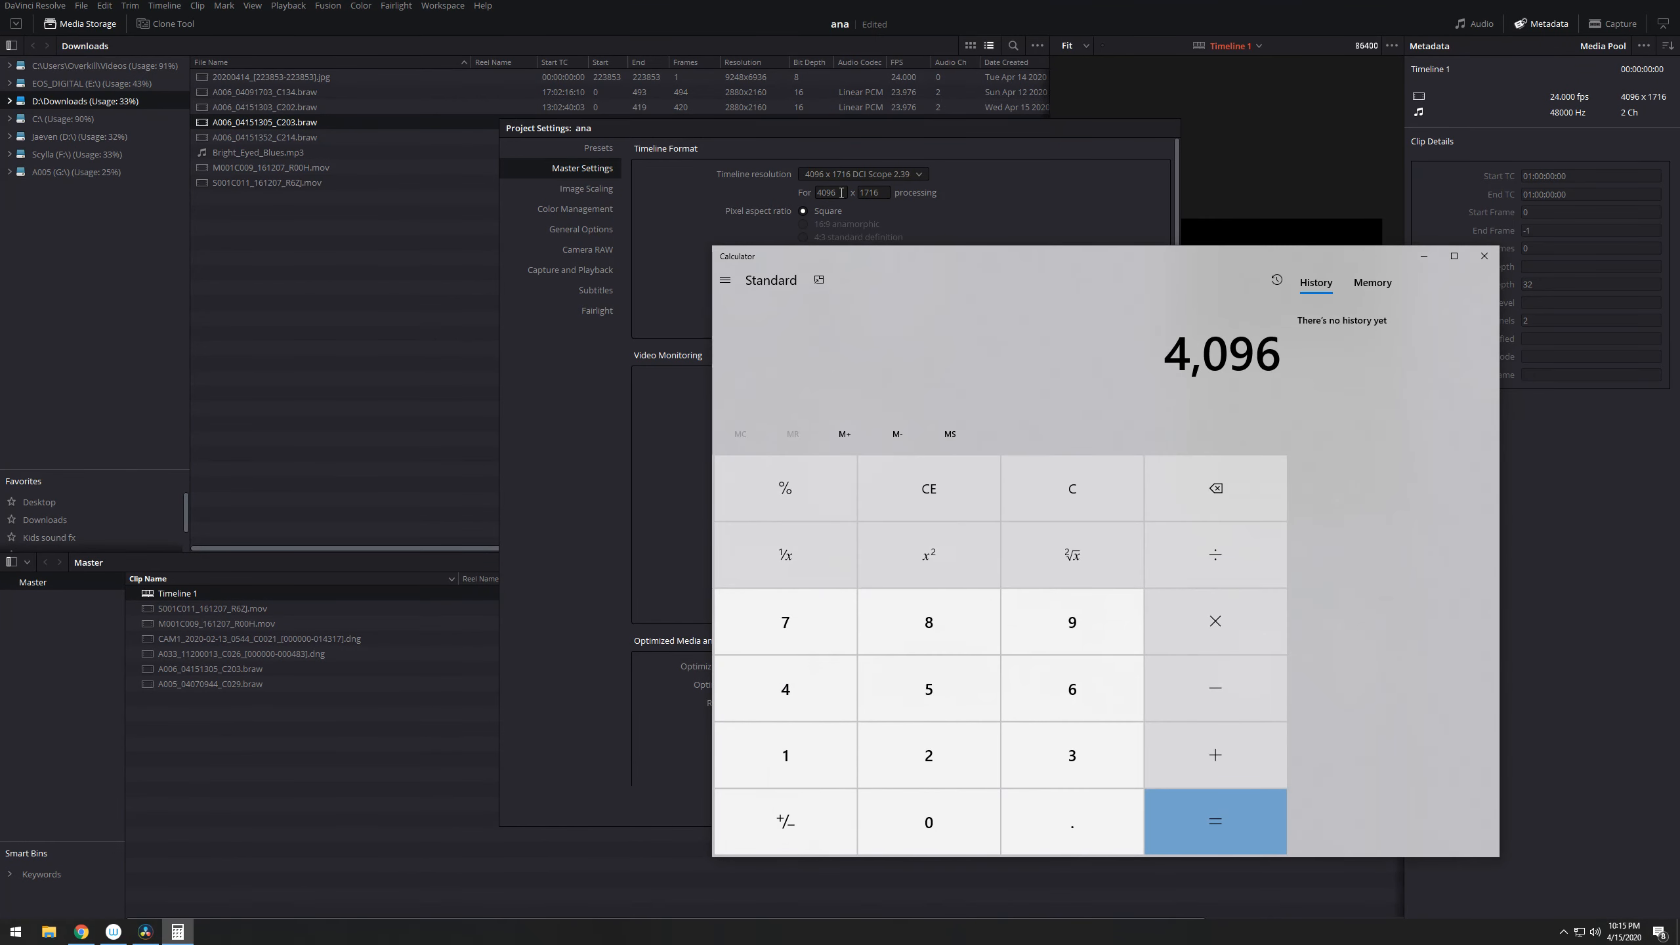
{"action": "type", "text": "/2.66"}
{"action": "key", "text": "Return"}
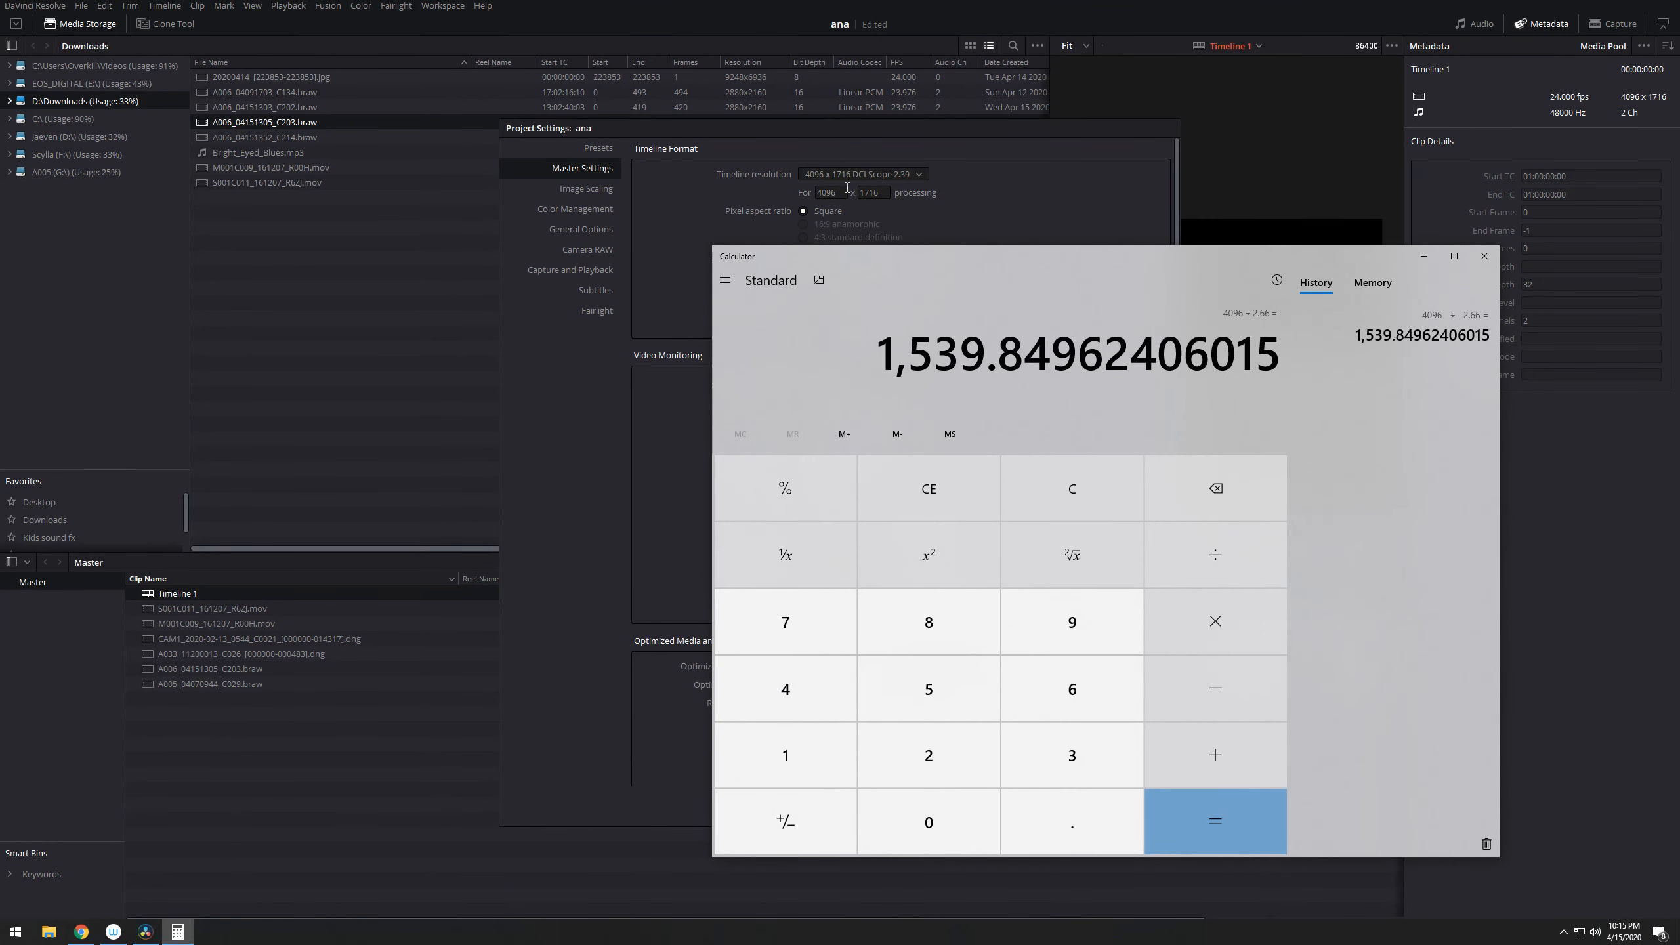
- Set the timeline resolution's height to 1540 for a custom 4096 x 1540 format and save the project settings
{"action": "left_click", "coordinate": [887, 191]}
{"action": "type", "text": "154"}
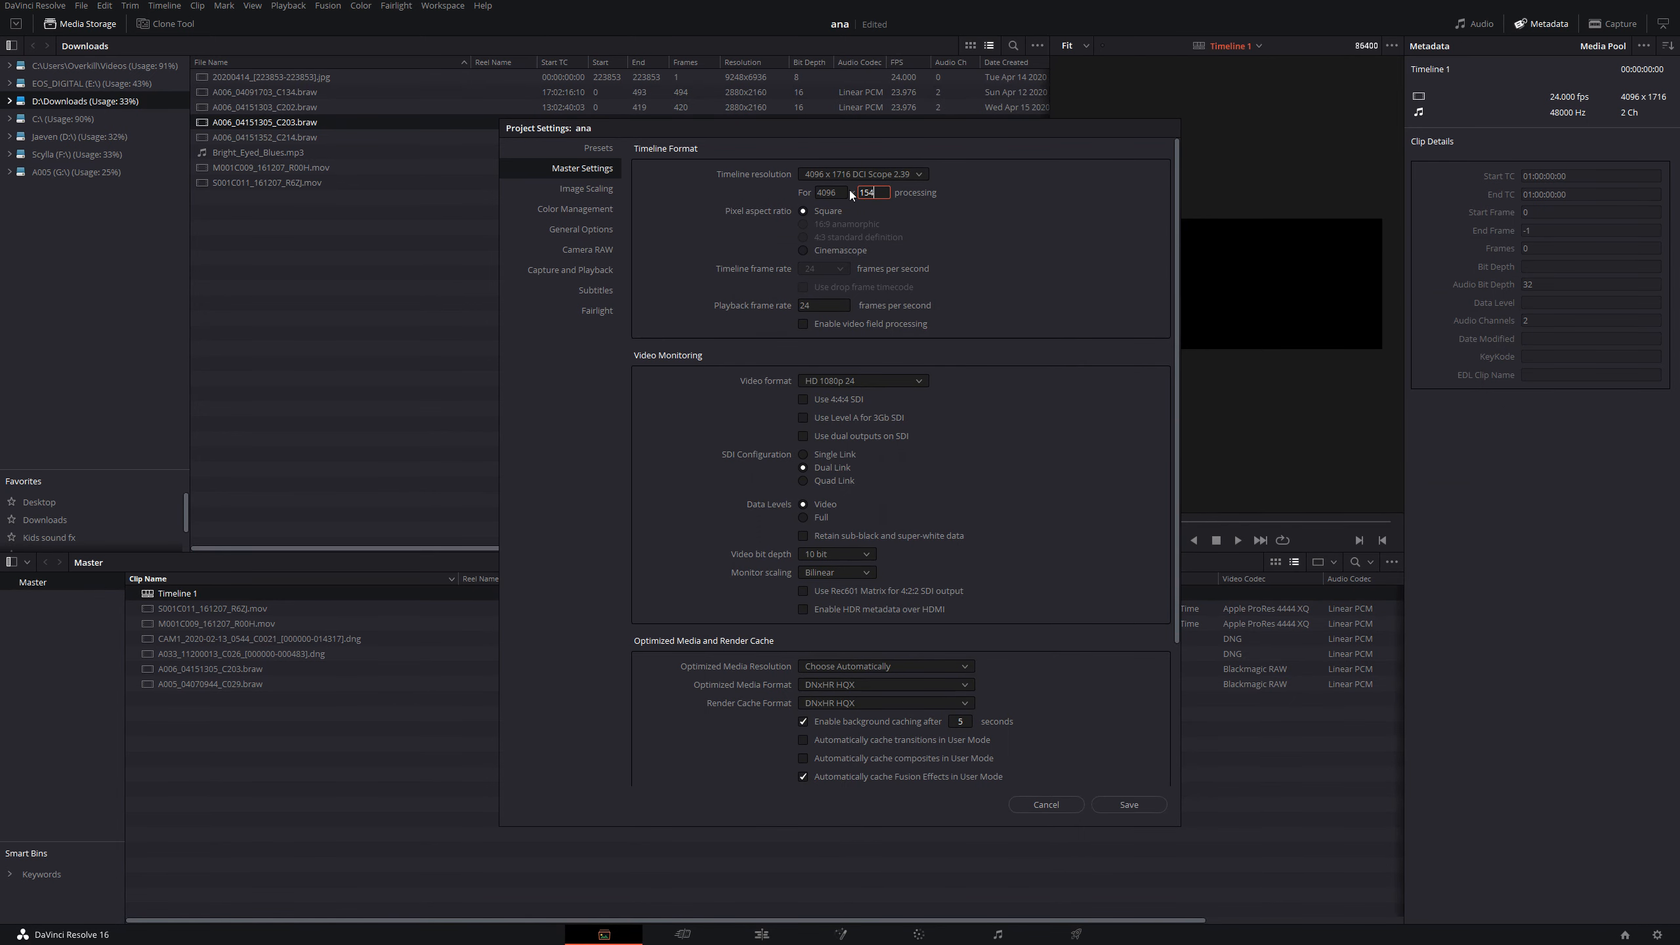
{"action": "type", "text": "0"}
{"action": "left_click", "coordinate": [1129, 805]}
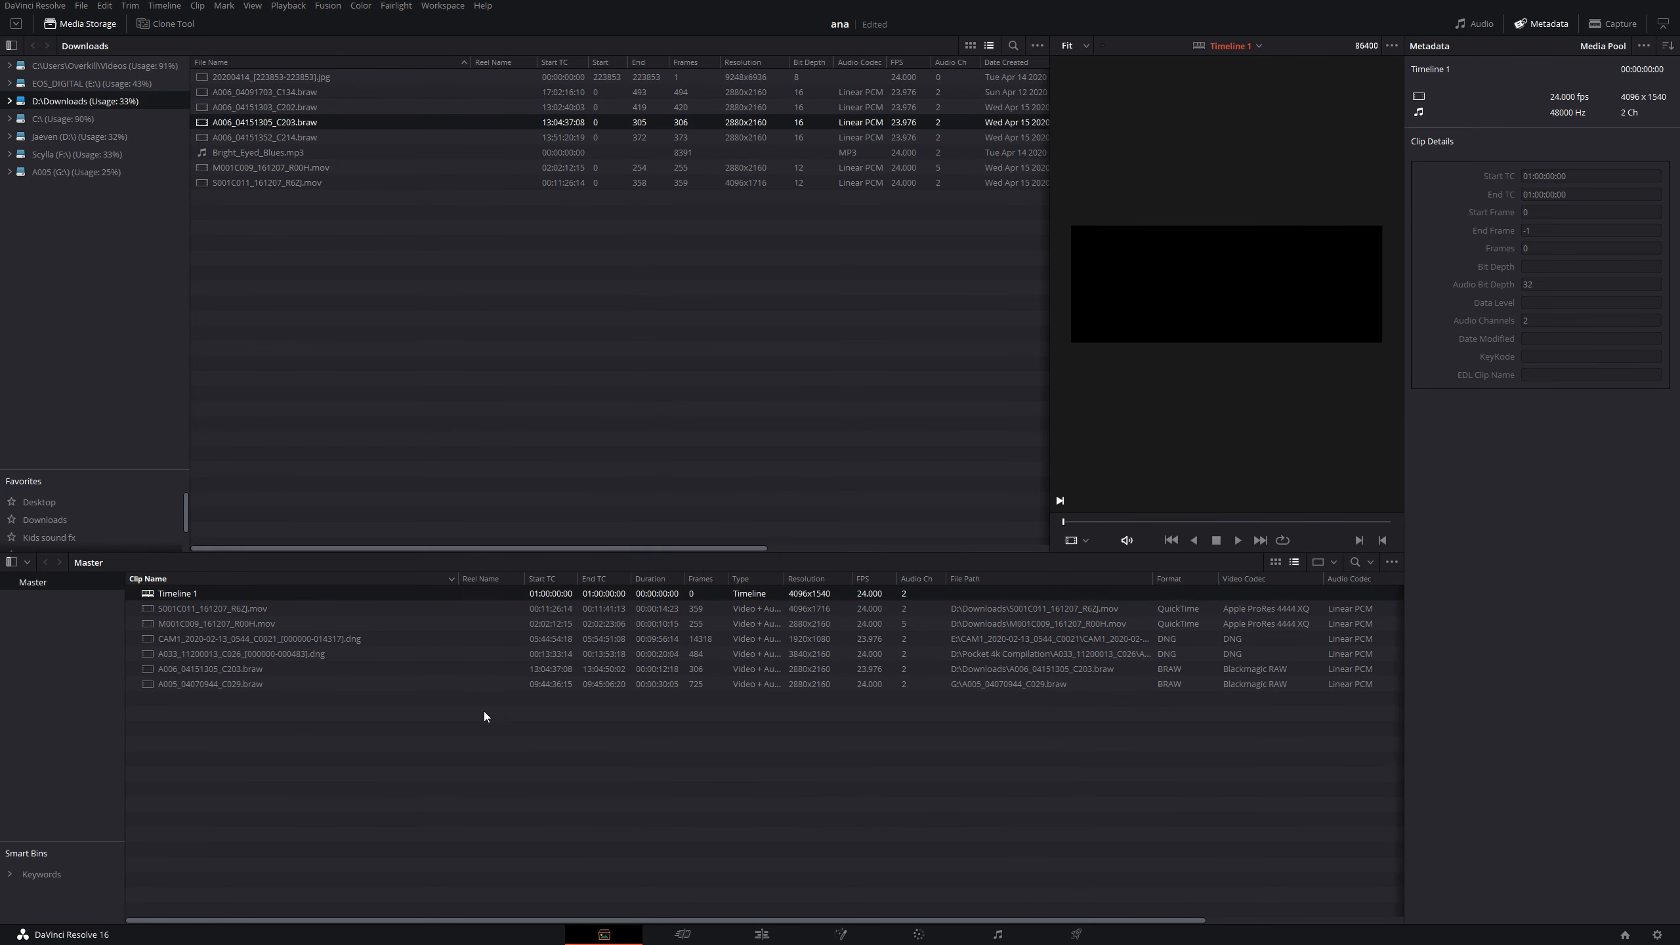
- Place the A033 clip on the timeline in the Edit page and check its pixel aspect ratio in Clip Attributes
{"action": "key", "text": "shift+4"}
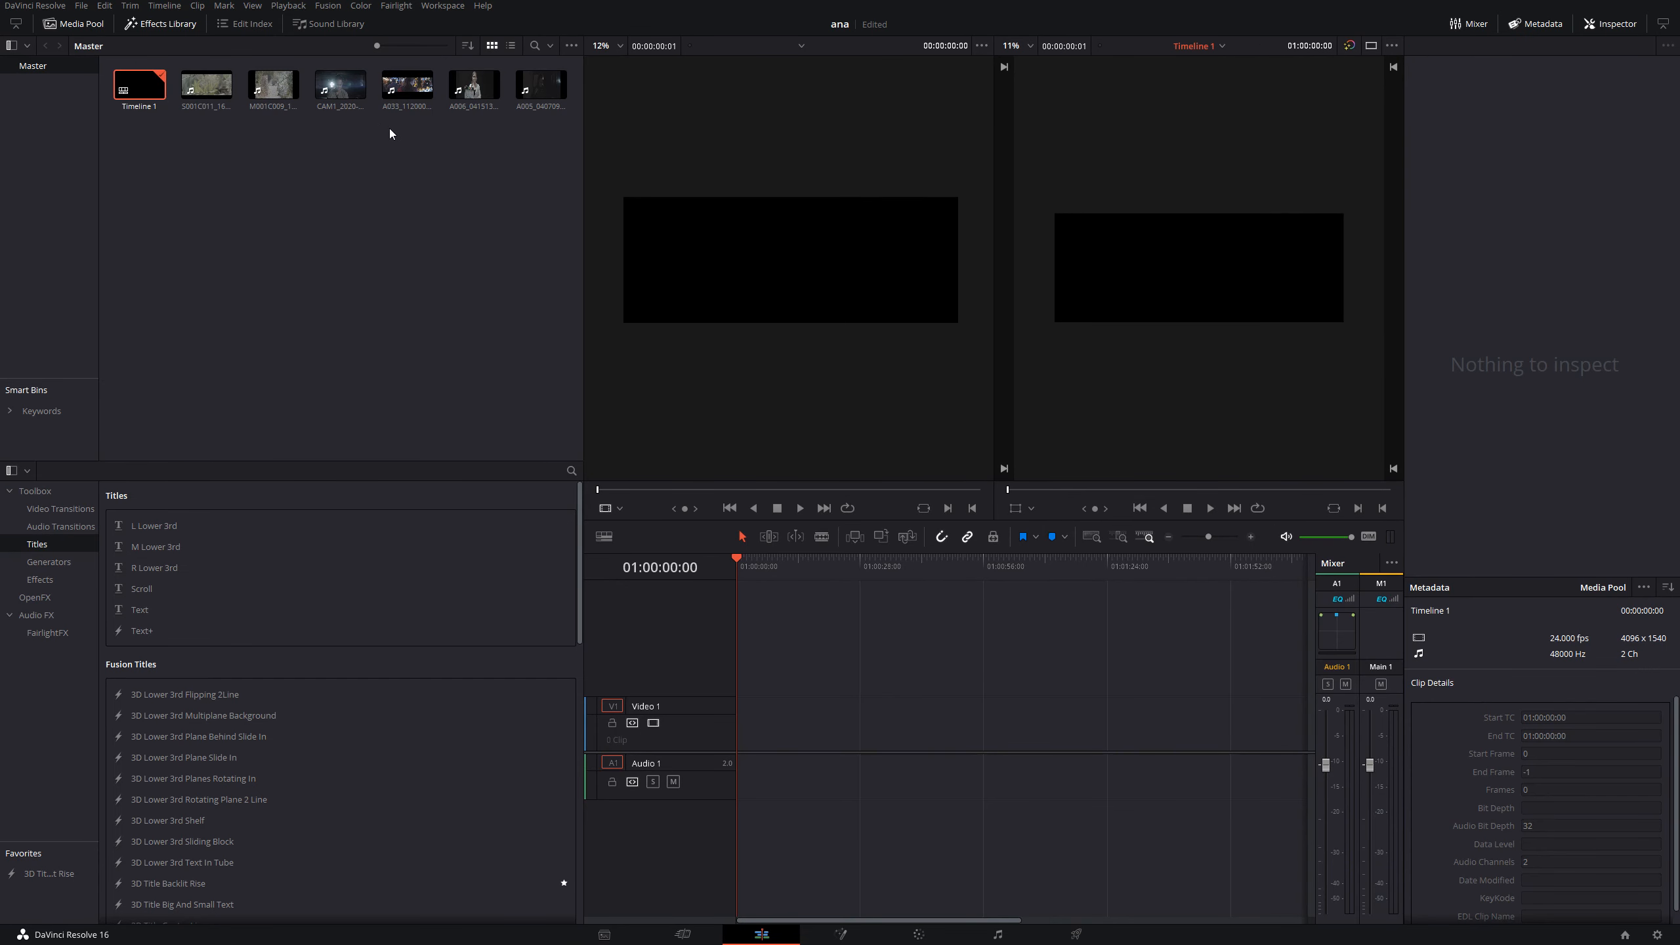
{"action": "left_click_drag", "start_coordinate": [405, 86], "coordinate": [715, 718]}
{"action": "left_click", "coordinate": [797, 725]}
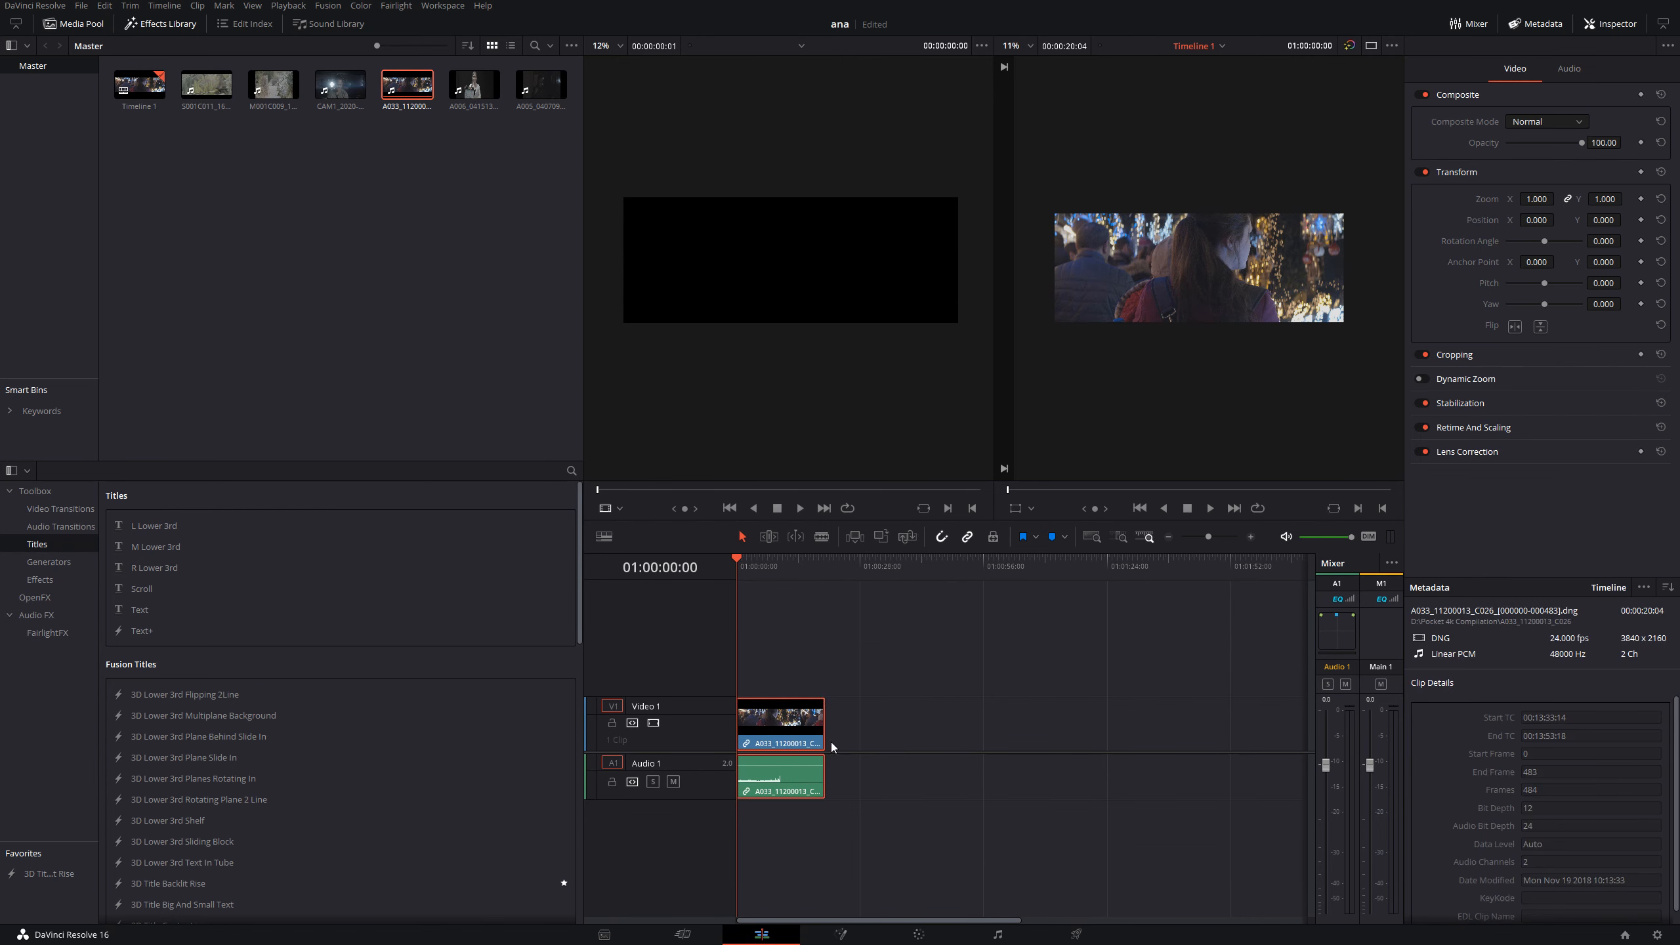
{"action": "right_click", "coordinate": [791, 741]}
{"action": "left_click", "coordinate": [864, 658]}
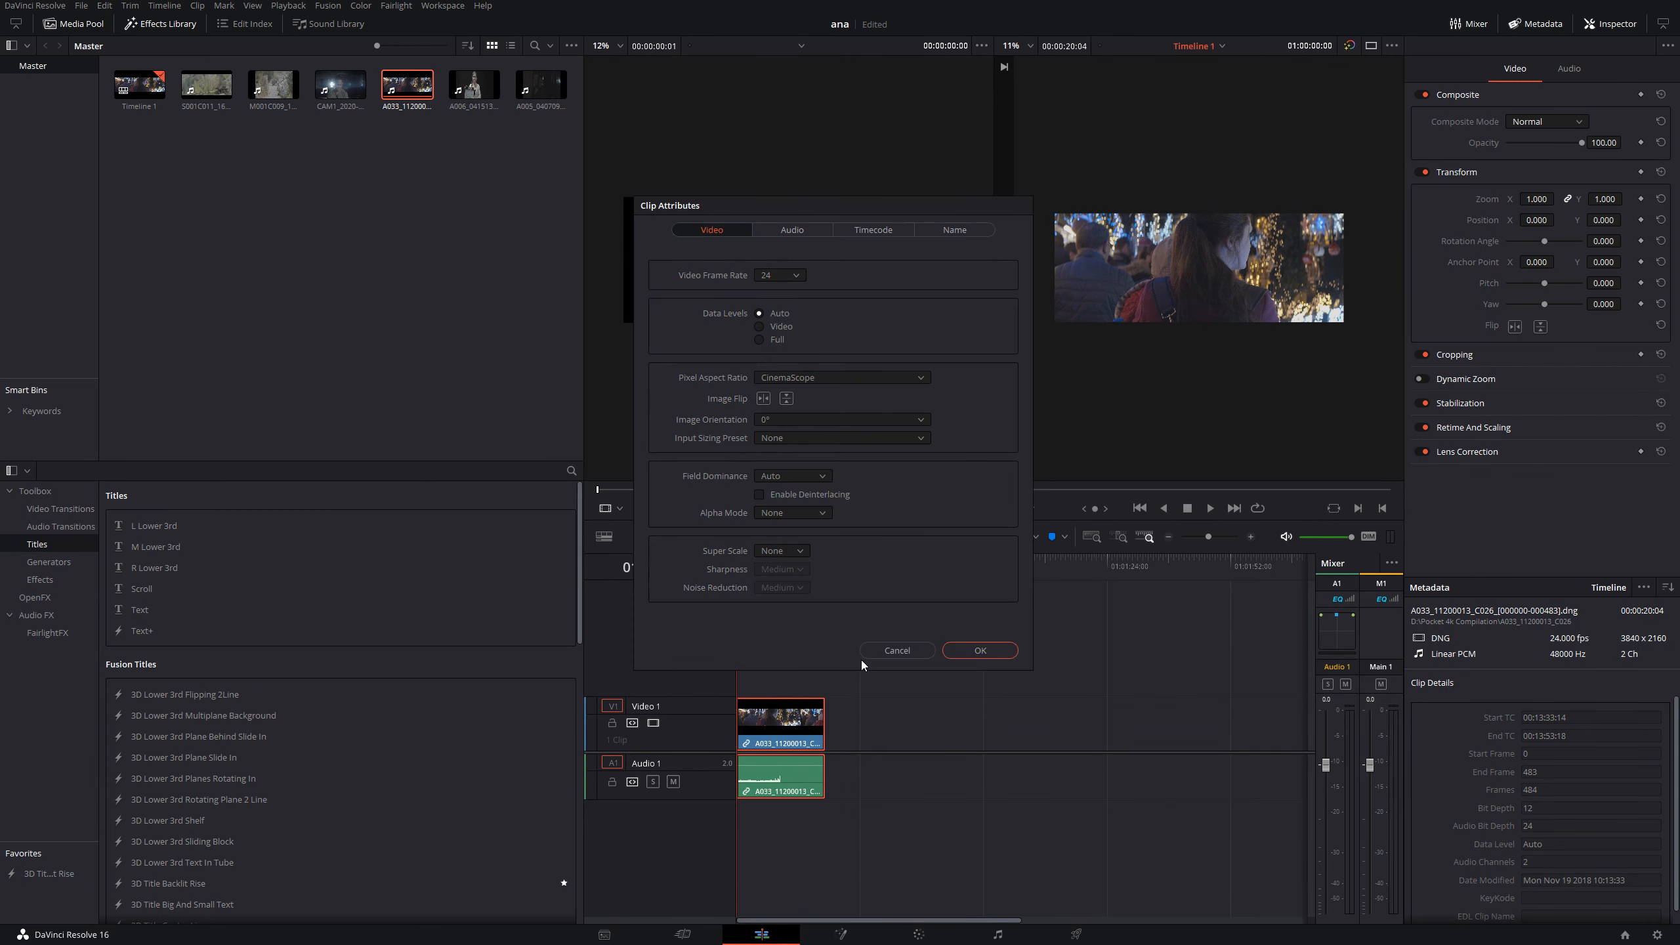
{"action": "left_click", "coordinate": [925, 656]}
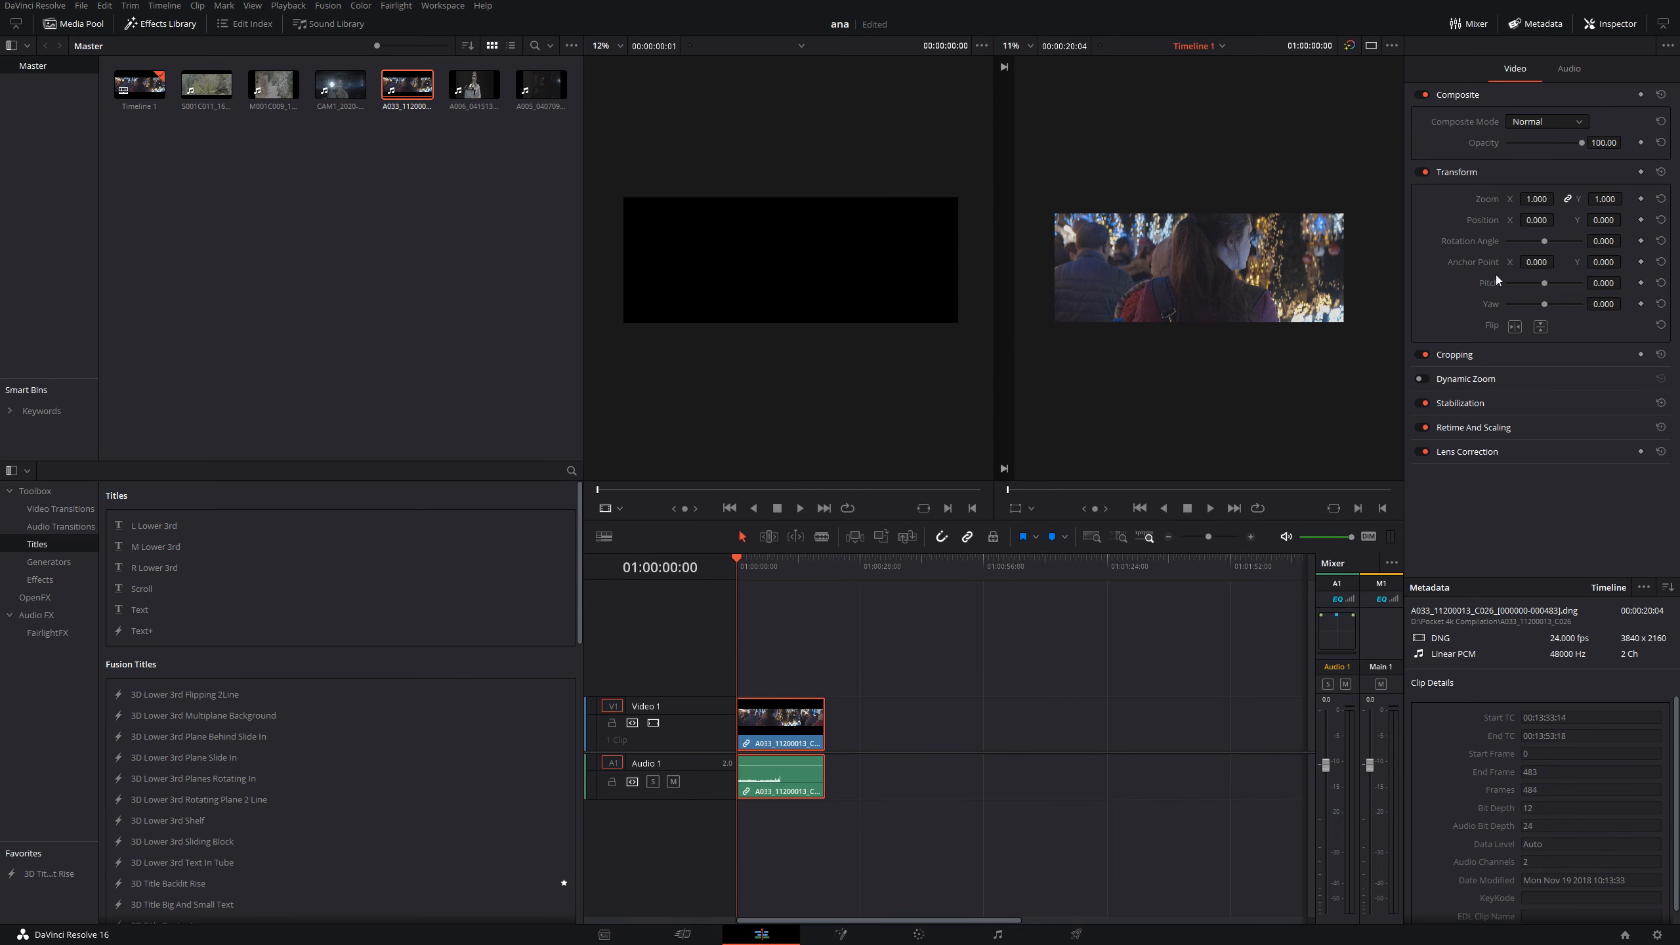
- Reframe the A033 timeline clip horizontally to Position X 52 and check the framing full screen
{"action": "mouse_move", "coordinate": [1536, 211]}
{"action": "left_mouse_down"}
{"action": "mouse_move", "coordinate": [1559, 199]}
{"action": "mouse_move", "coordinate": [1542, 220]}
{"action": "mouse_move", "coordinate": [1559, 220]}
{"action": "left_mouse_up"}
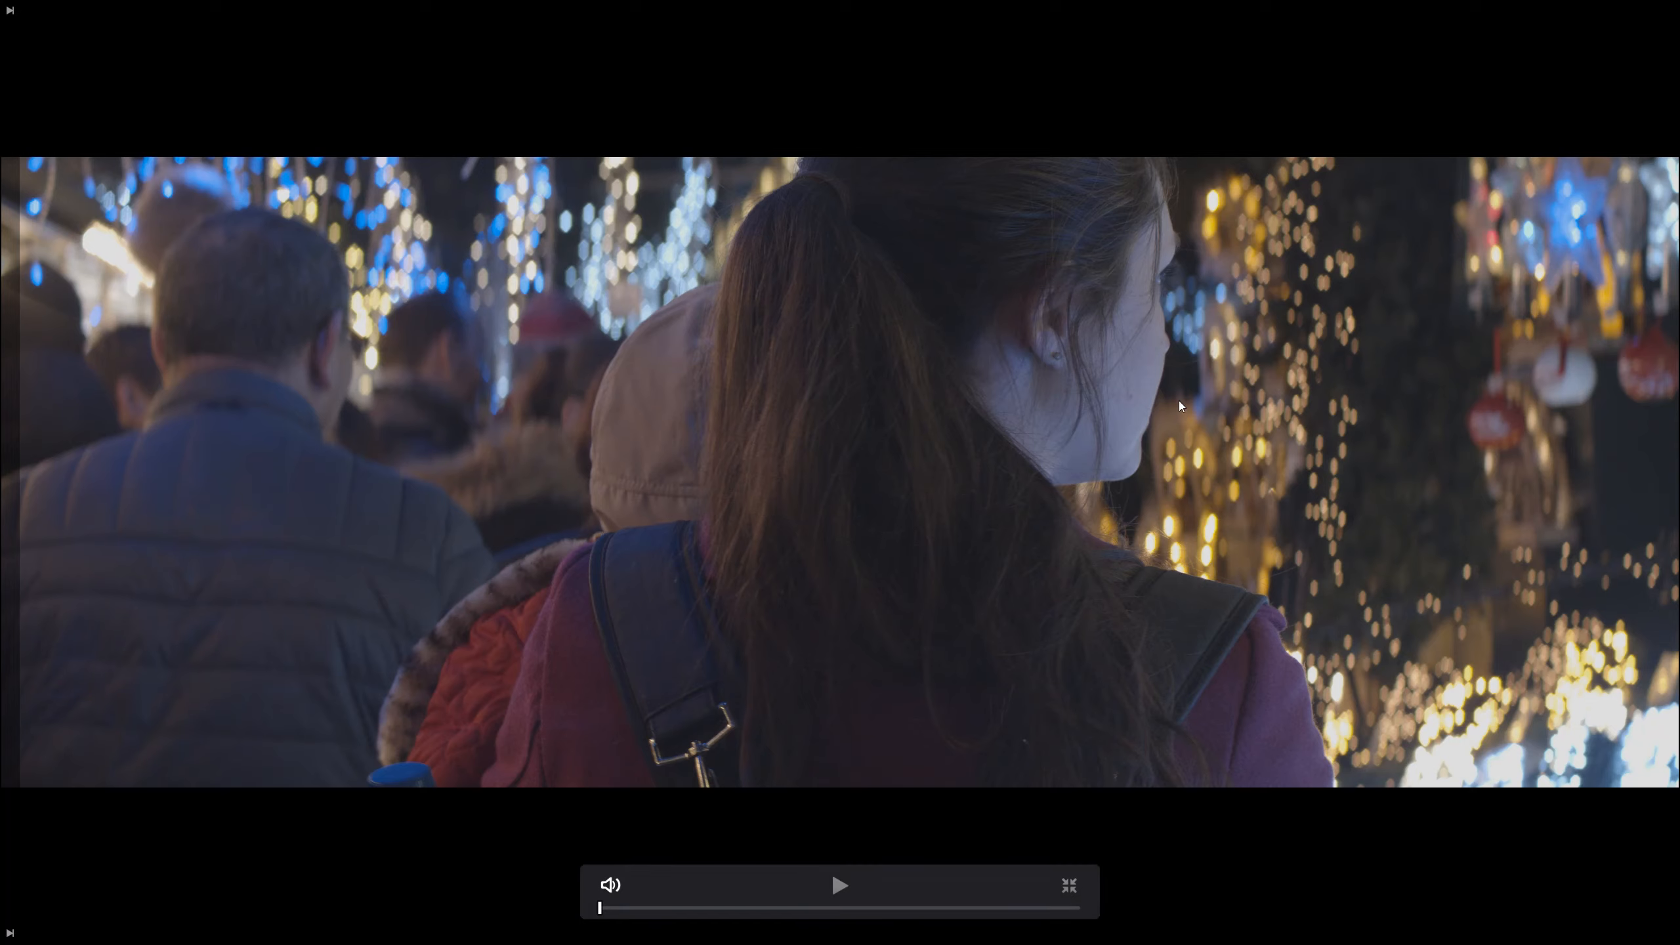
{"action": "key", "text": "Escape"}
- Compare the 2.66:1 and 2.35:1 example frames in the browser article, and return to DaVinci Resolve
{"action": "key", "text": "alt+Tab"}
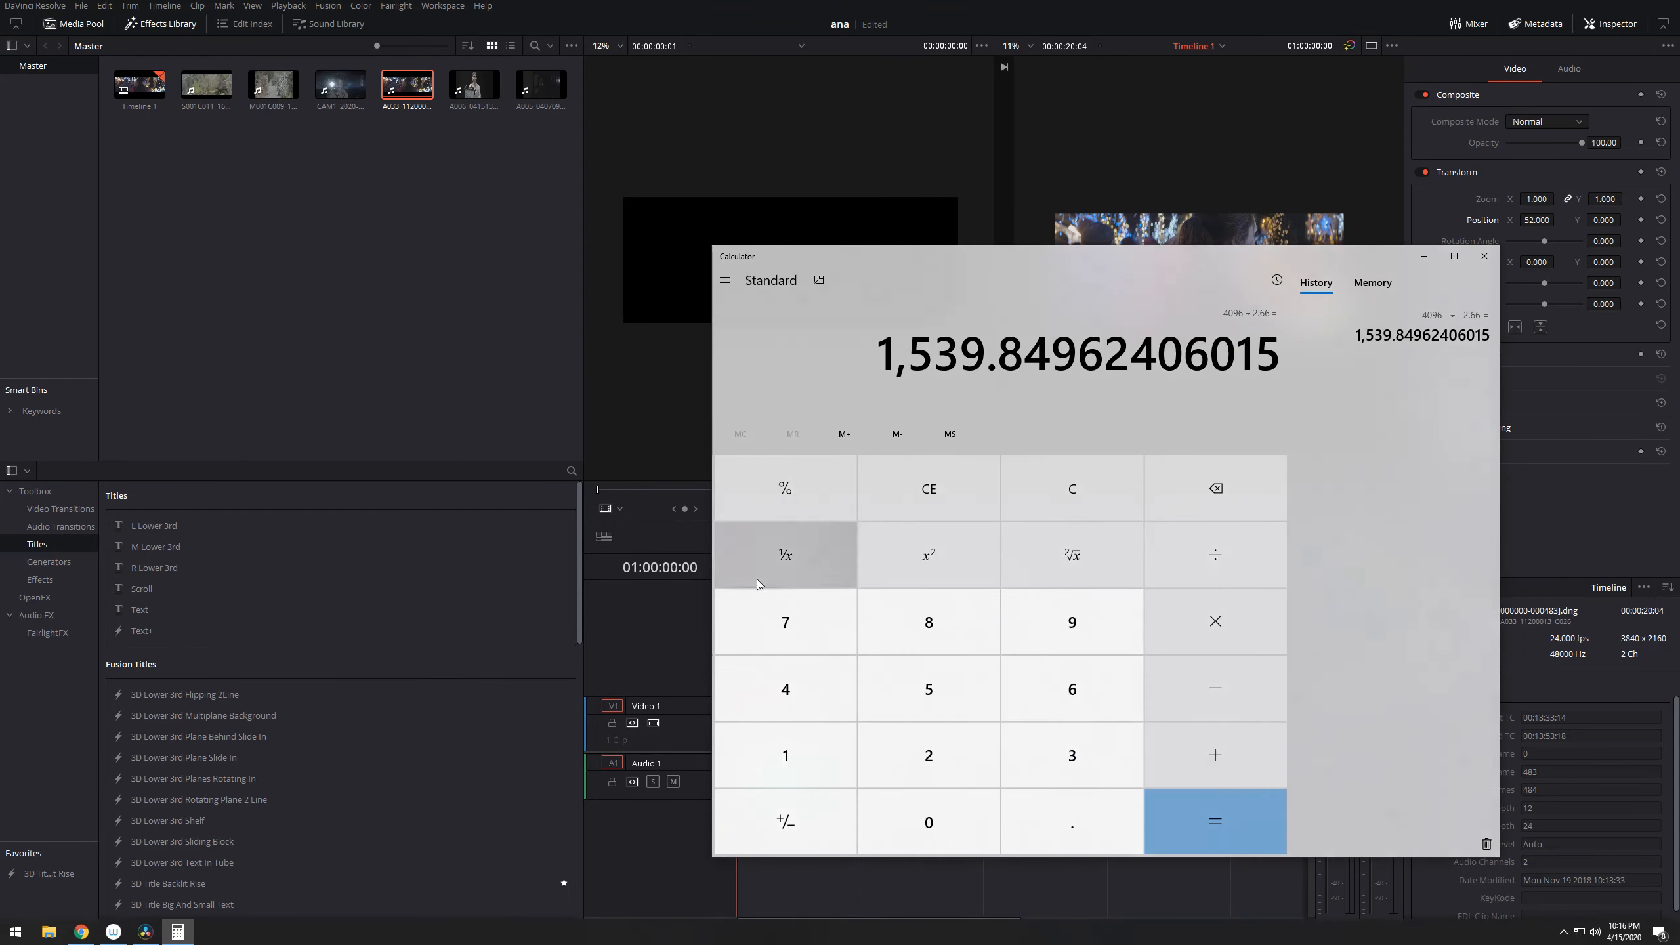
{"action": "key", "text": "alt+Tab"}
{"action": "key", "text": "super"}
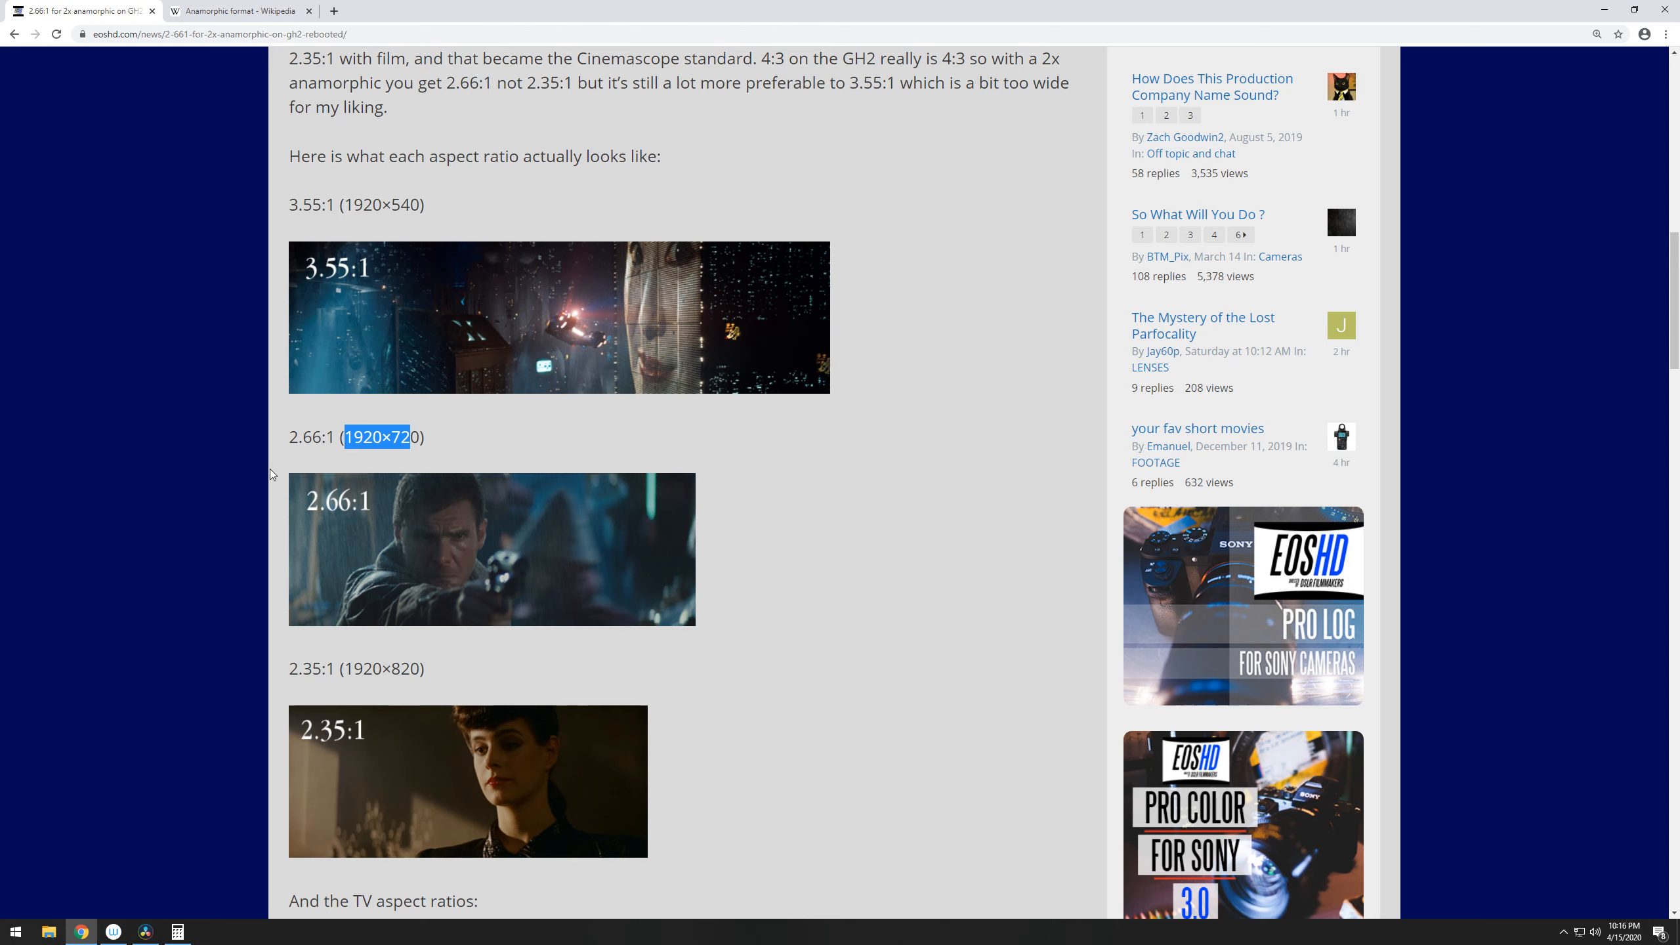
{"action": "left_click_drag", "start_coordinate": [281, 462], "coordinate": [537, 587]}
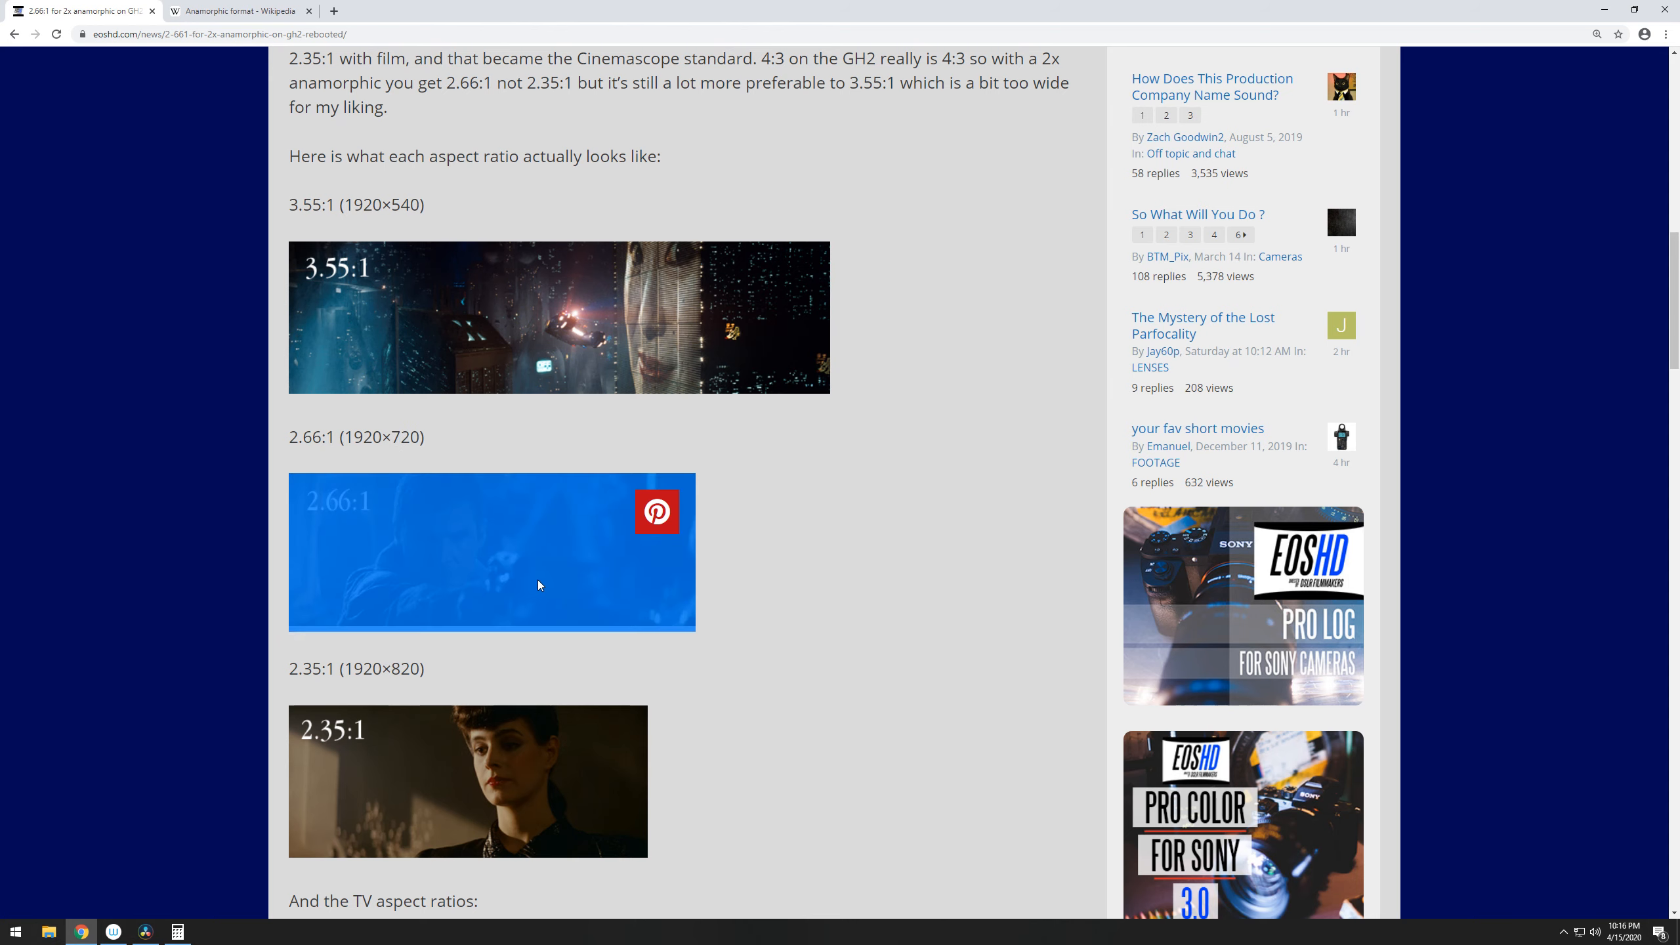
{"action": "left_click", "coordinate": [765, 570]}
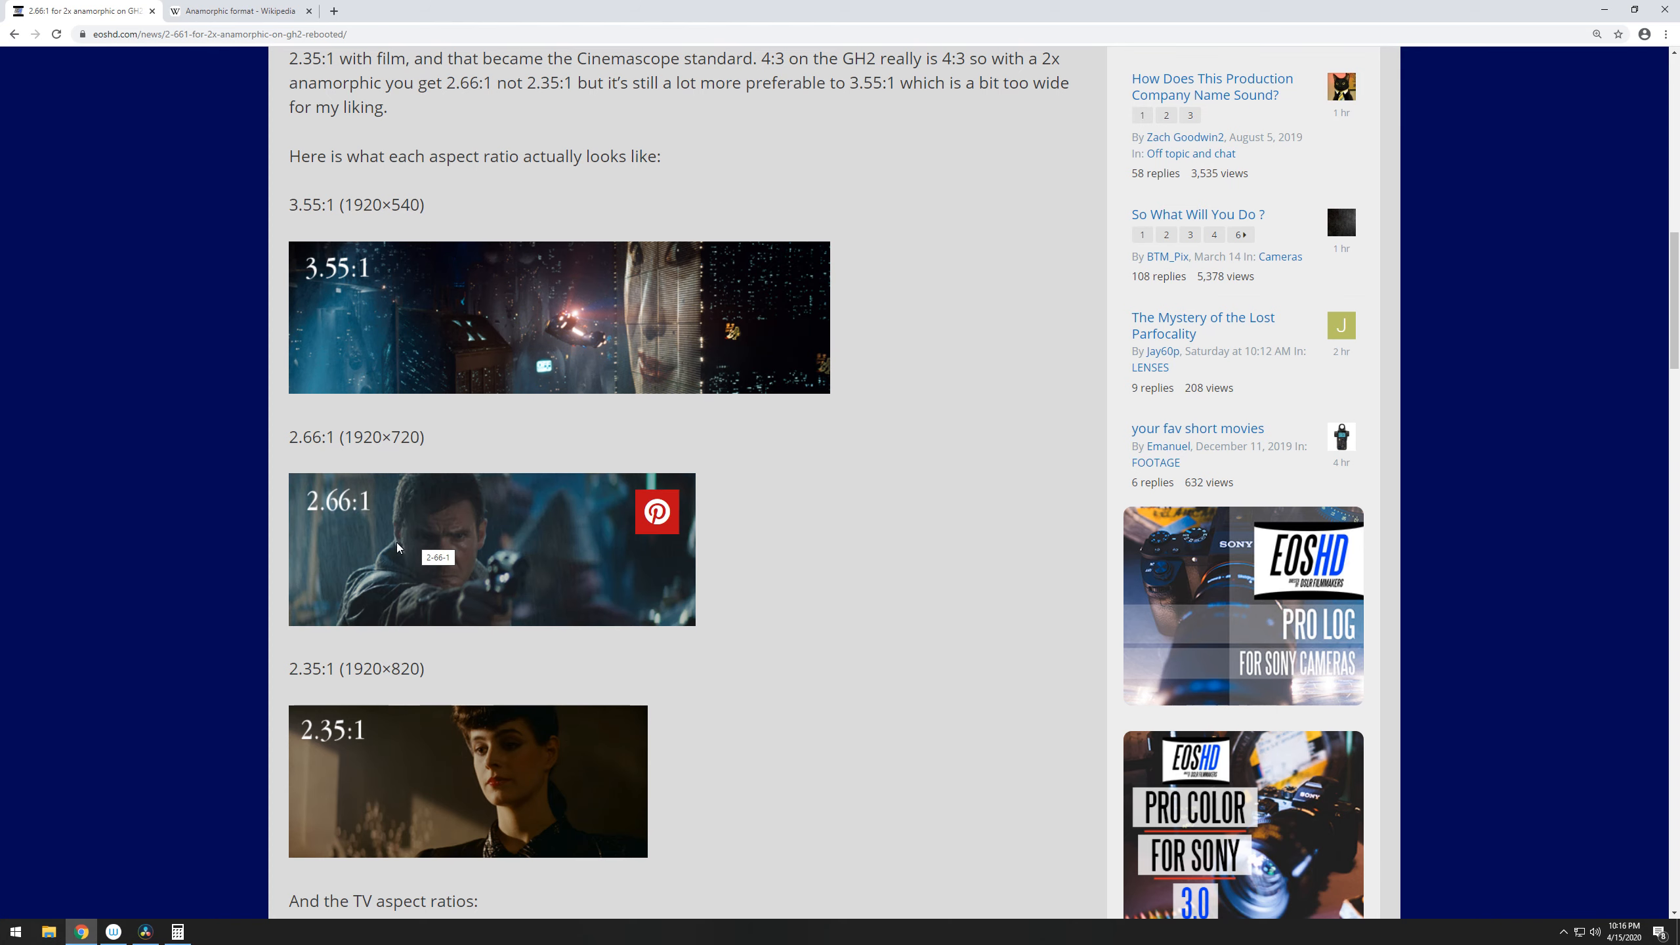
{"action": "scroll", "coordinate": [404, 546], "scroll_direction": "down", "scroll_amount": 2}
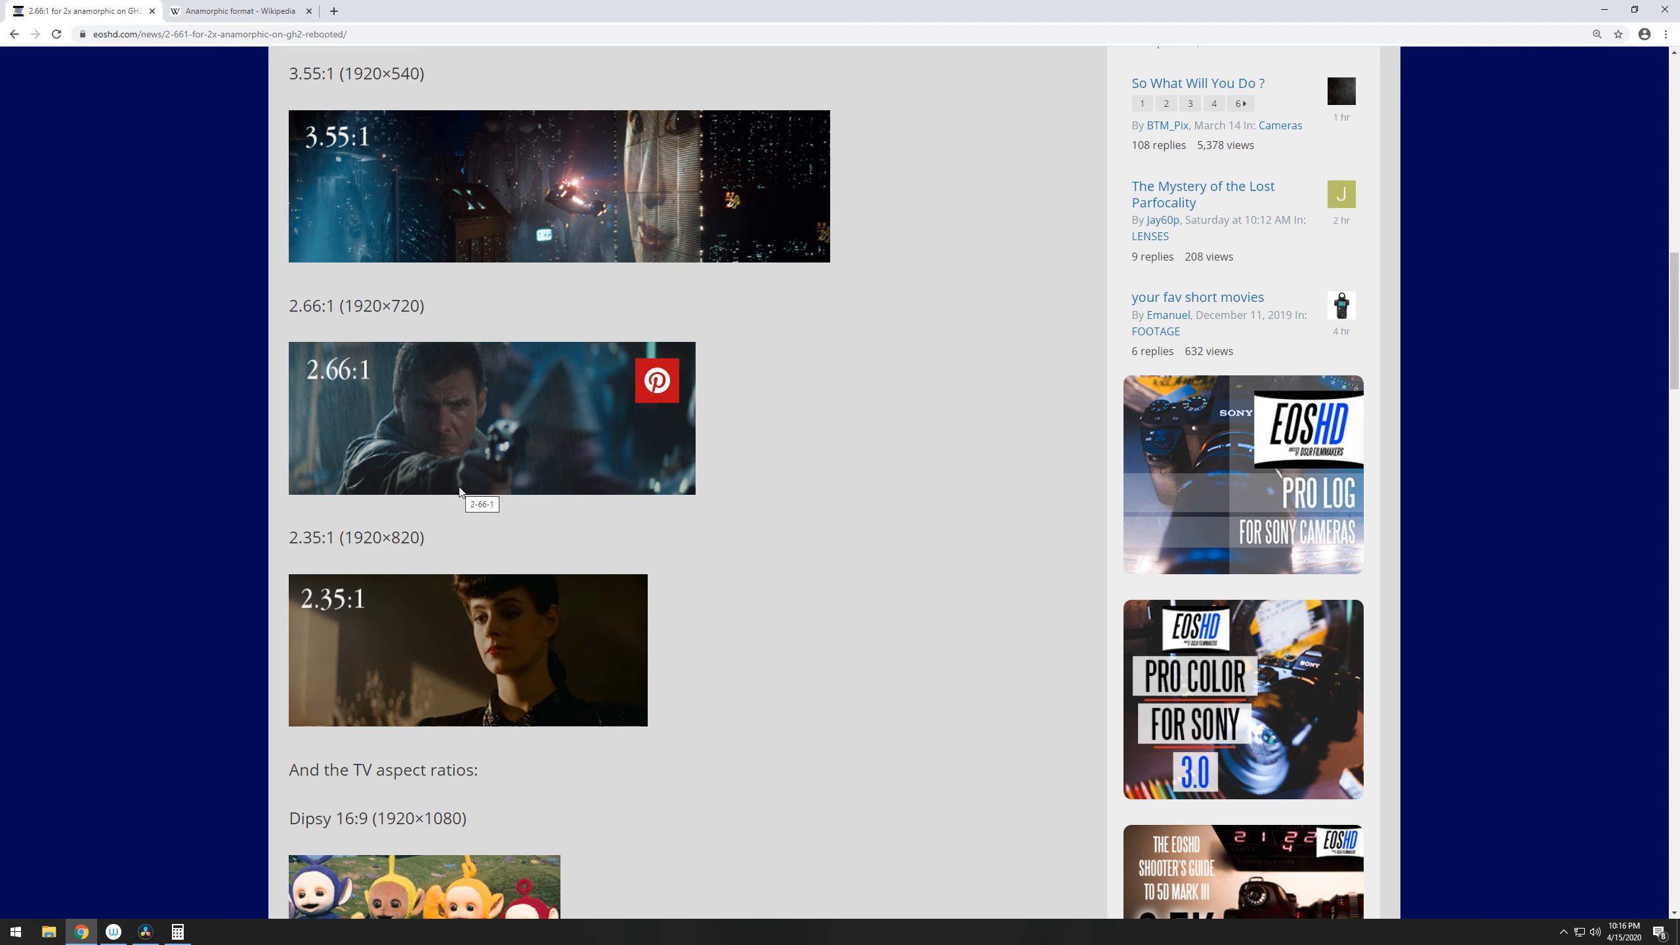
{"action": "key", "text": "alt+Tab"}
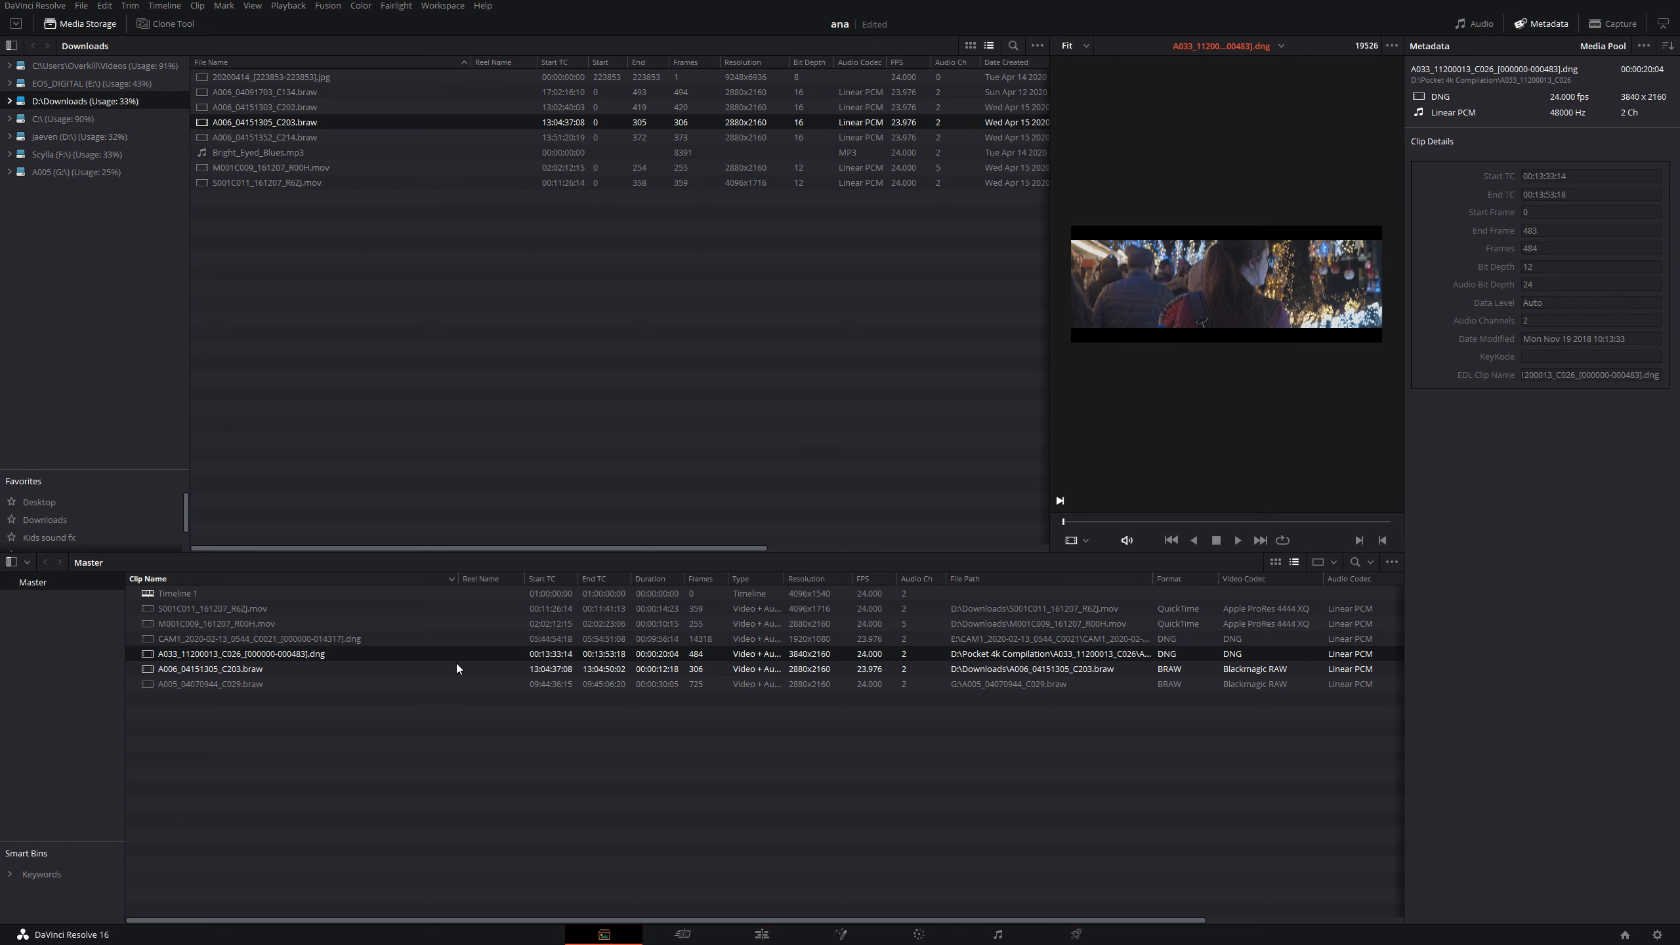
{"action": "key", "text": "alt+Tab"}
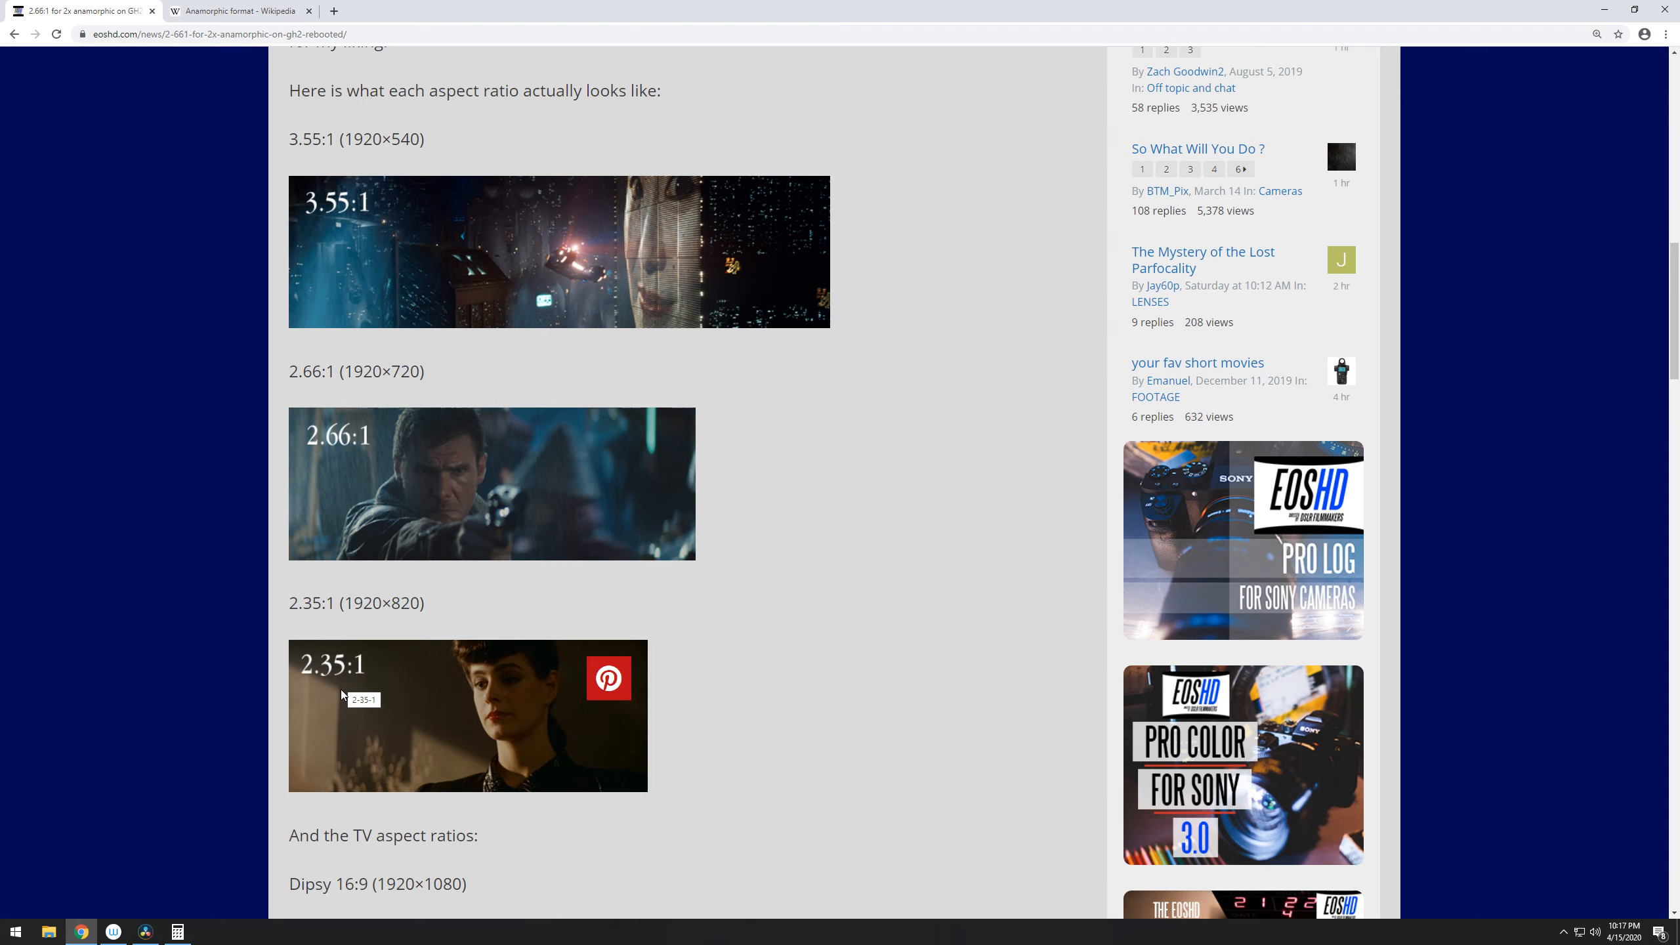
{"action": "key", "text": "alt+Tab"}
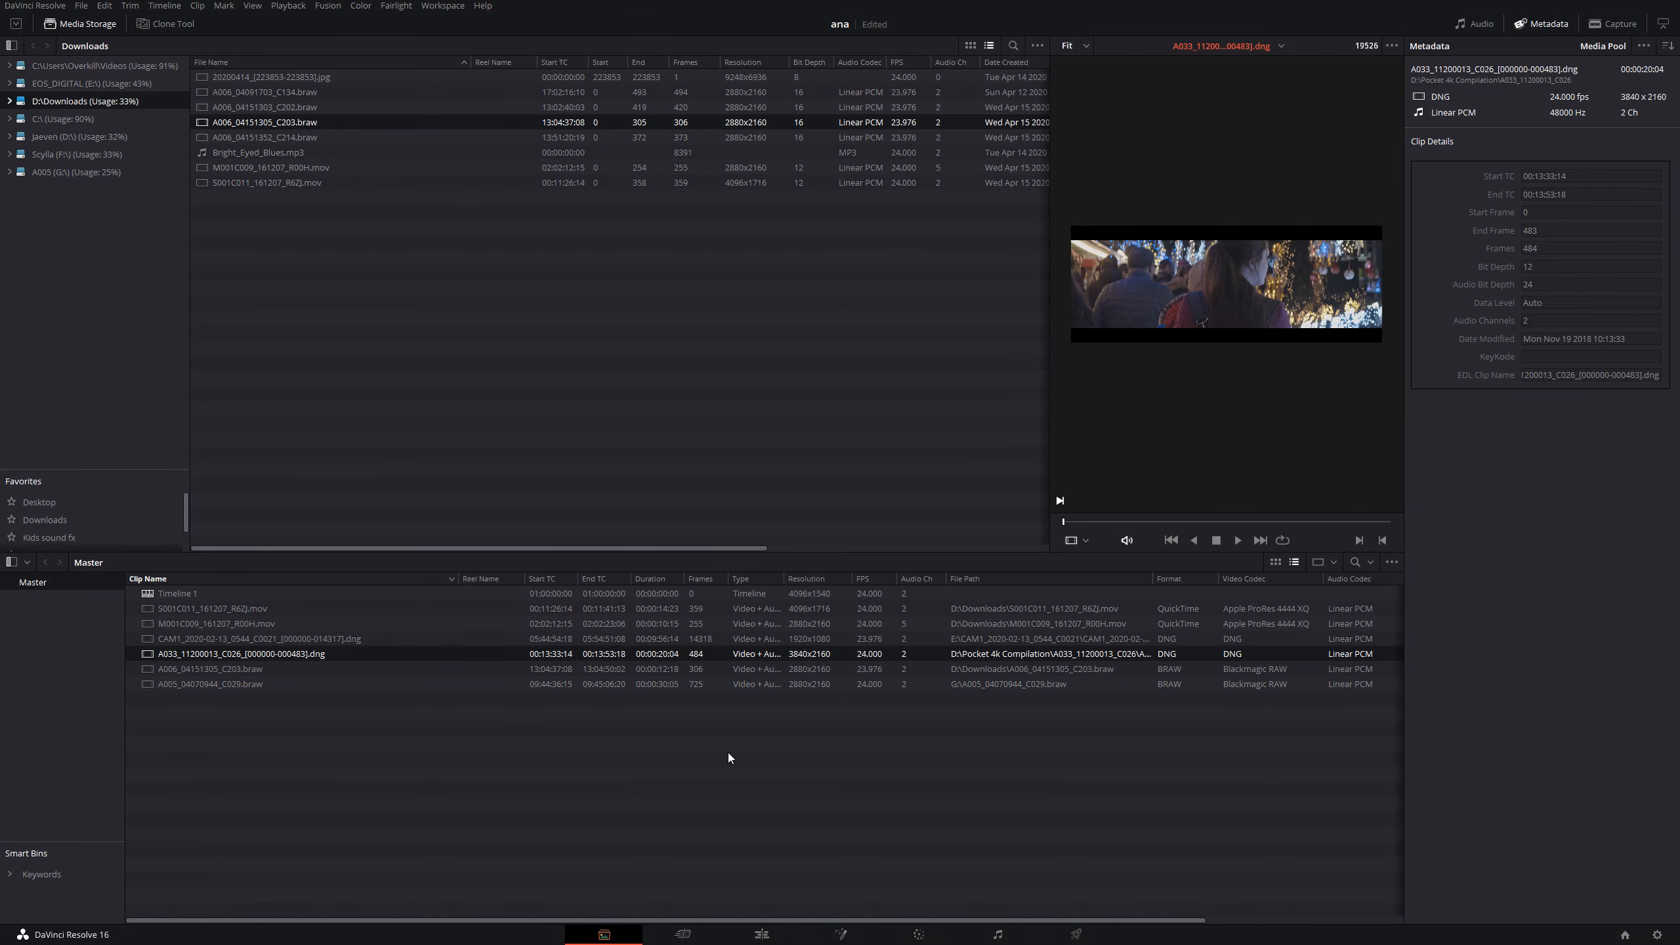
- Set the project's timeline resolution to 2048 x 858 DCI Scope 2.39 and save the project settings
{"action": "left_click", "coordinate": [1657, 935]}
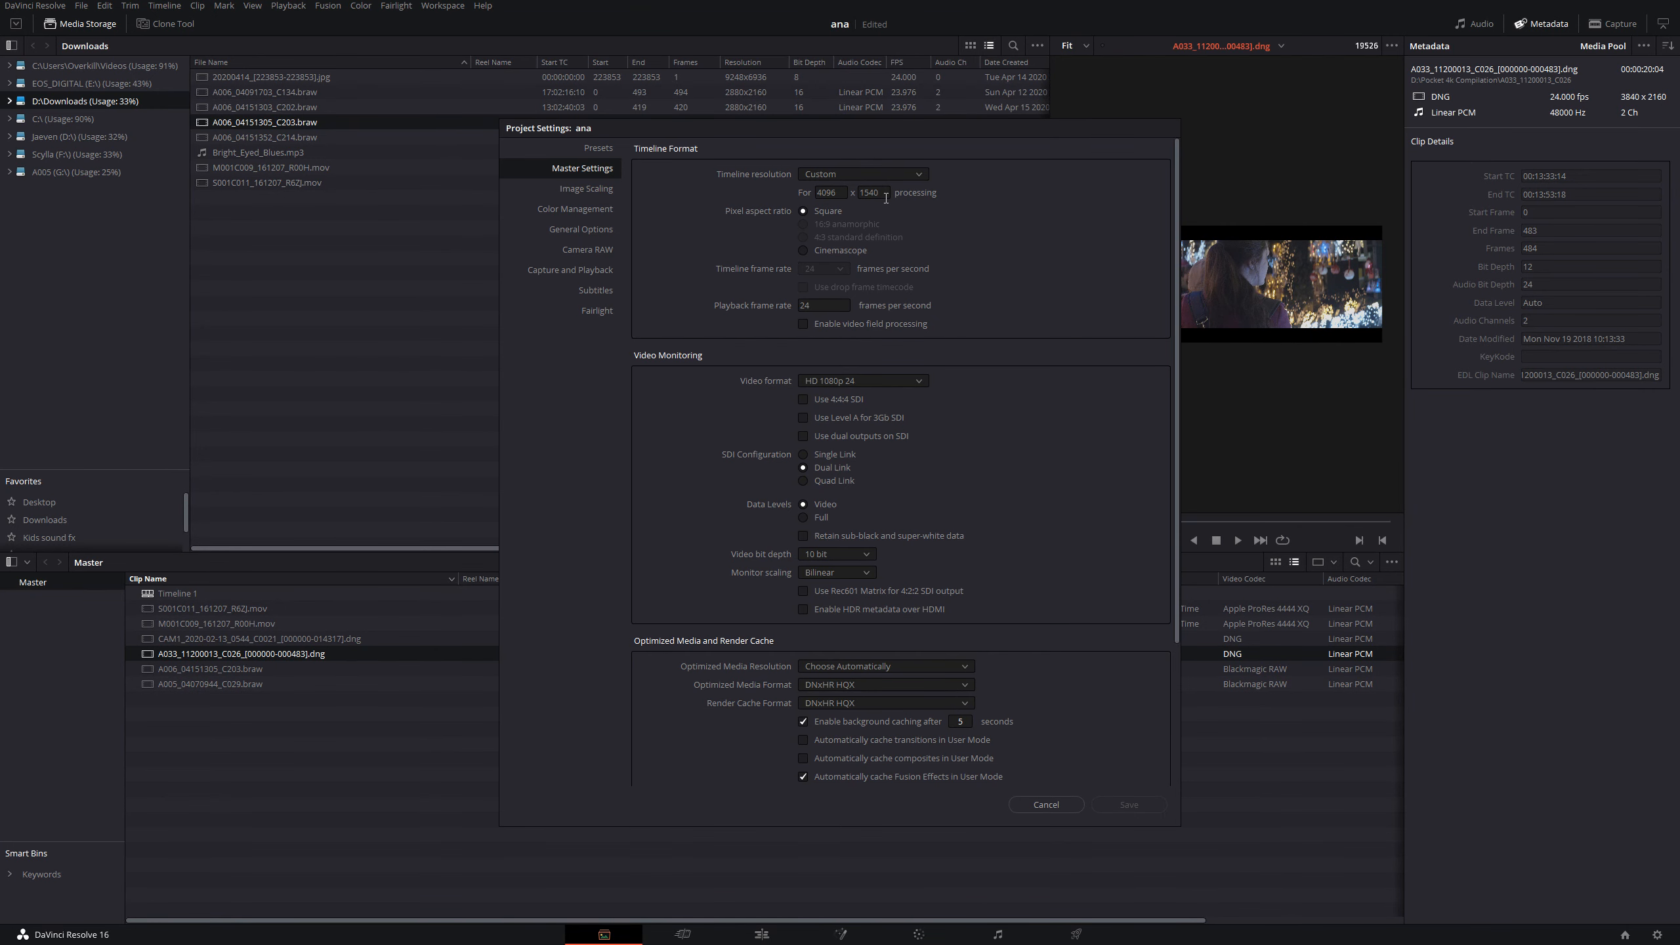
{"action": "left_click", "coordinate": [885, 173]}
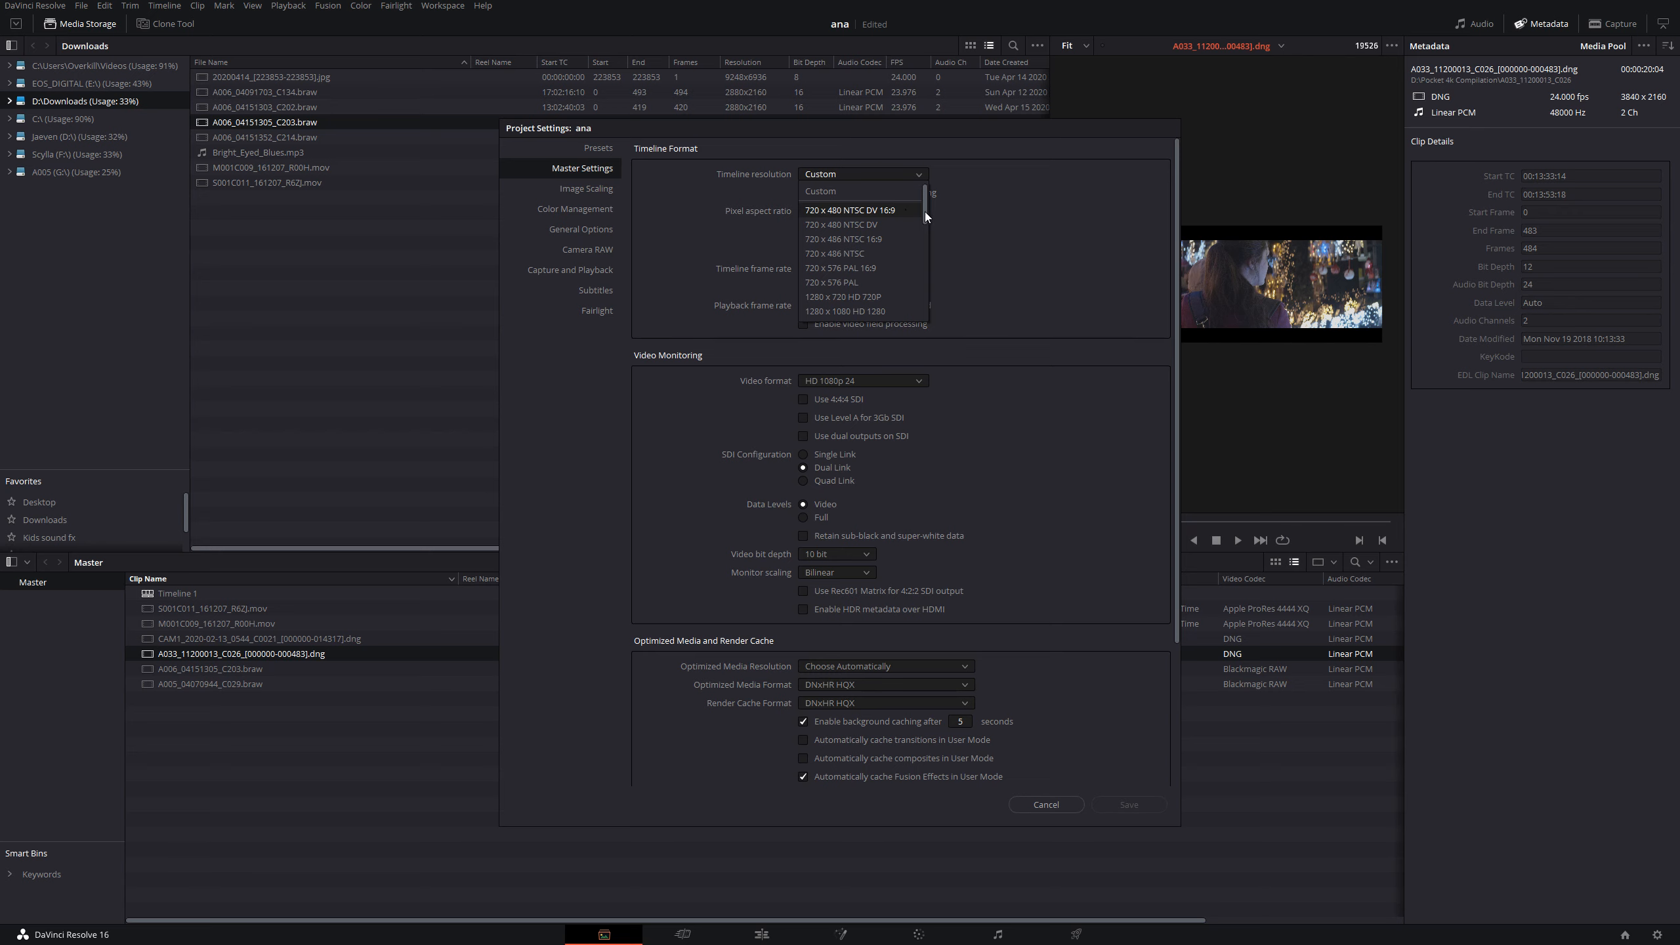
{"action": "left_click_drag", "start_coordinate": [925, 211], "coordinate": [926, 257]}
{"action": "left_click", "coordinate": [903, 285]}
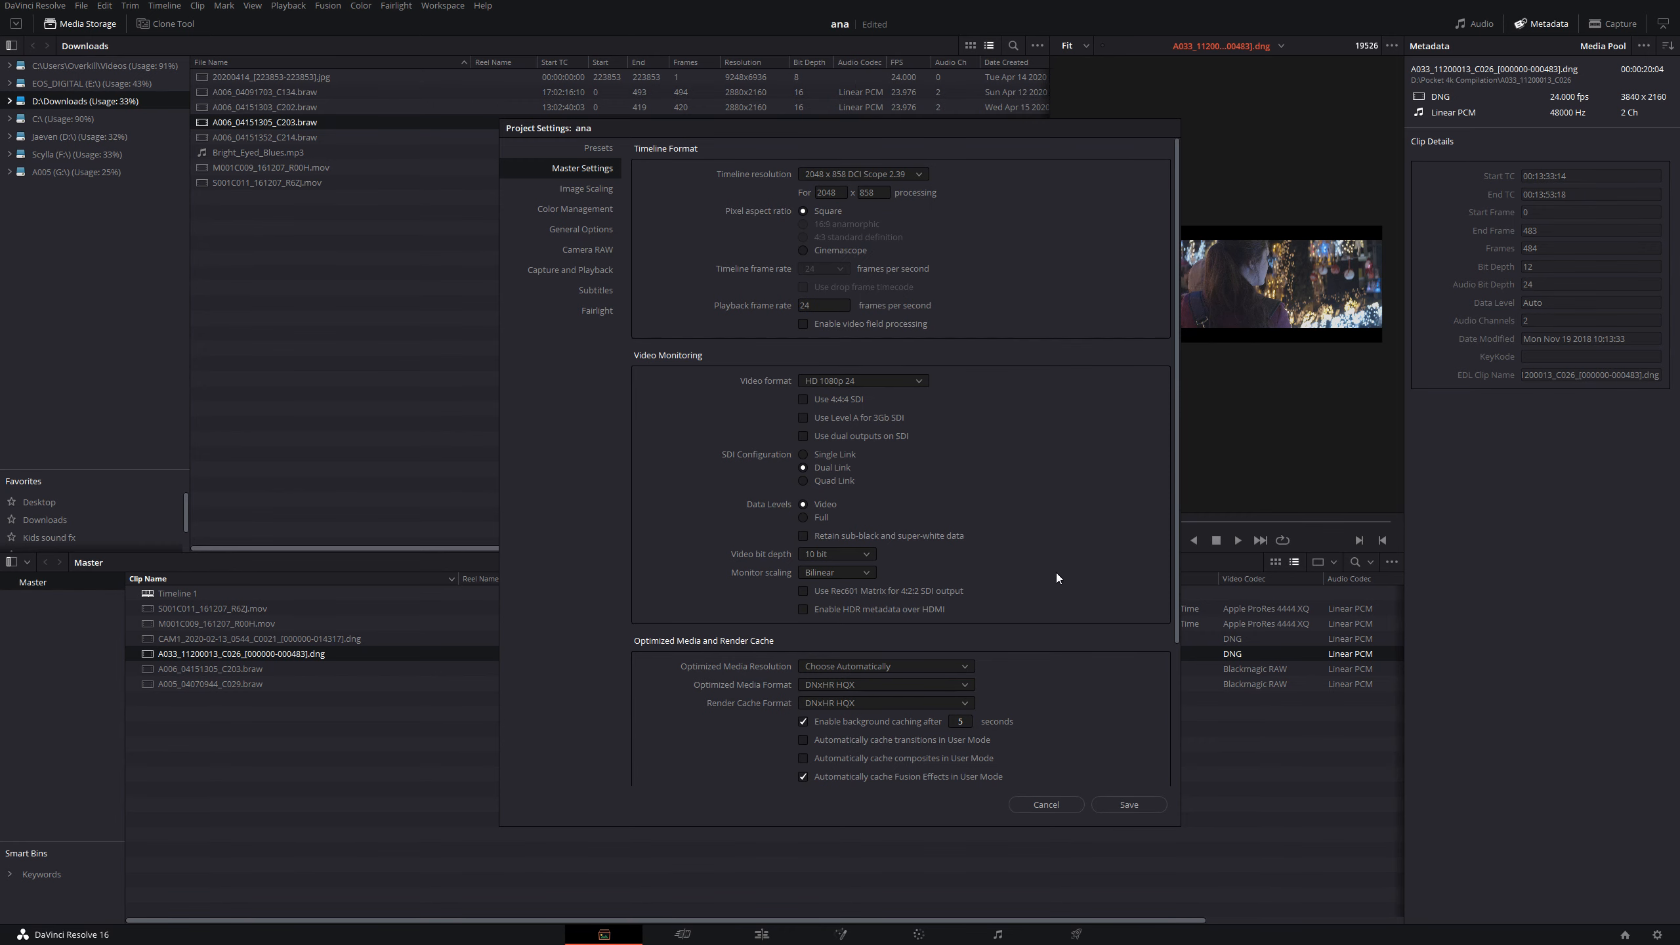
{"action": "left_click", "coordinate": [1116, 803]}
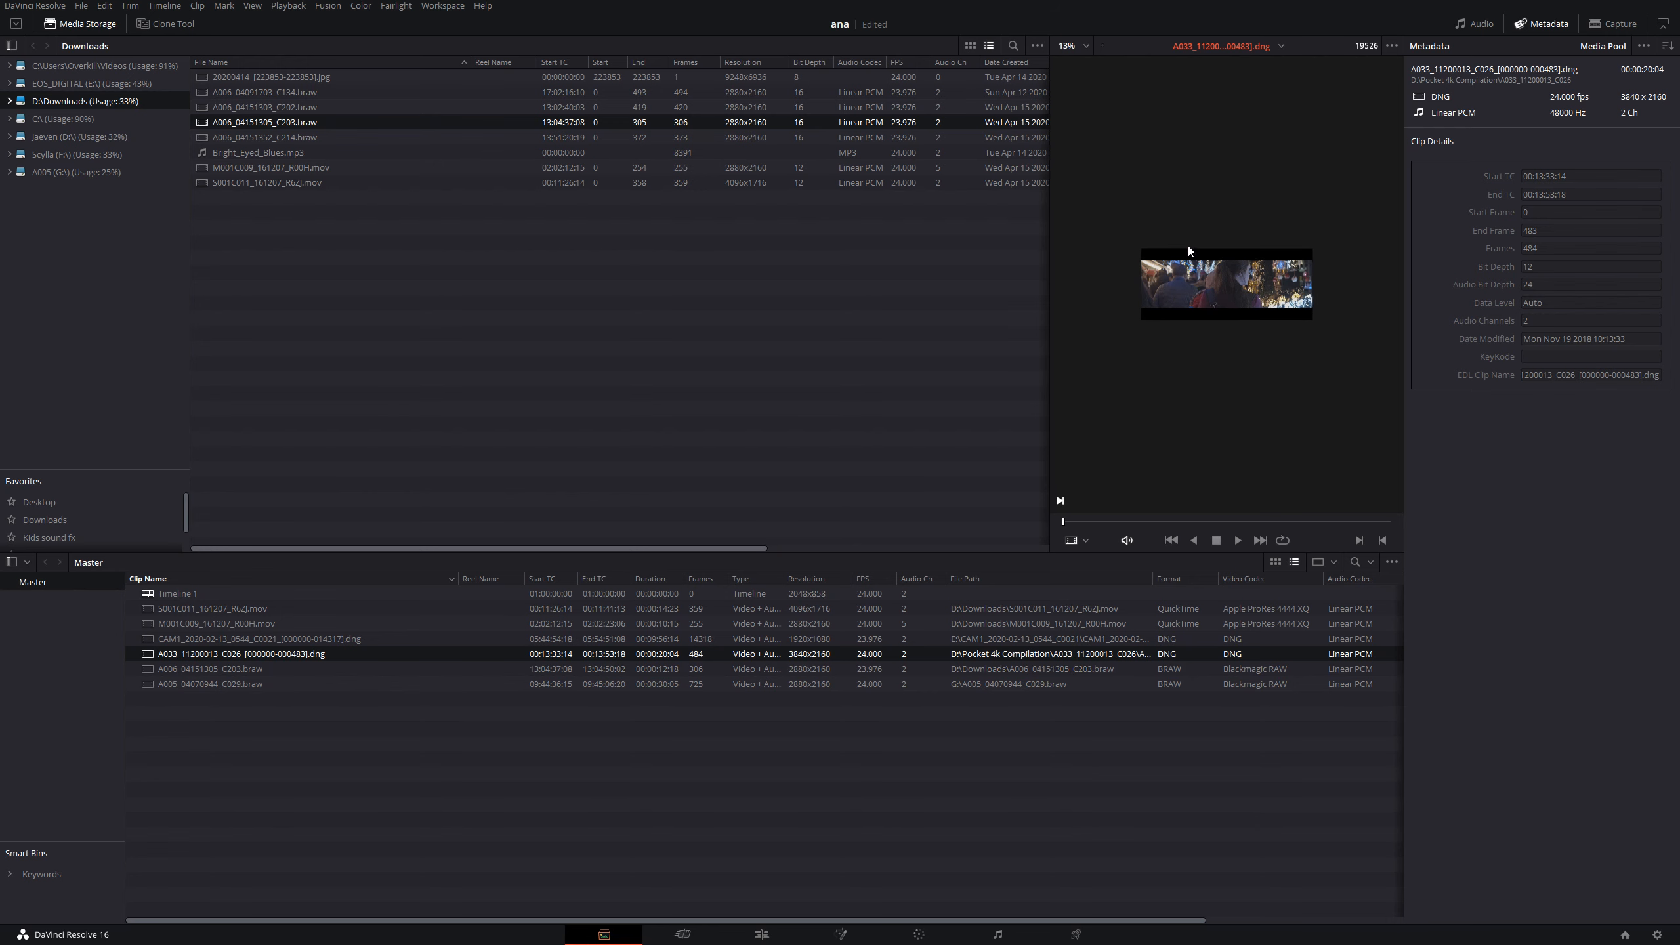
- Preview the Media Pool clips one after another to compare their framing, ending on the CAM1 clip
{"action": "left_click", "coordinate": [251, 609]}
{"action": "left_click", "coordinate": [258, 623]}
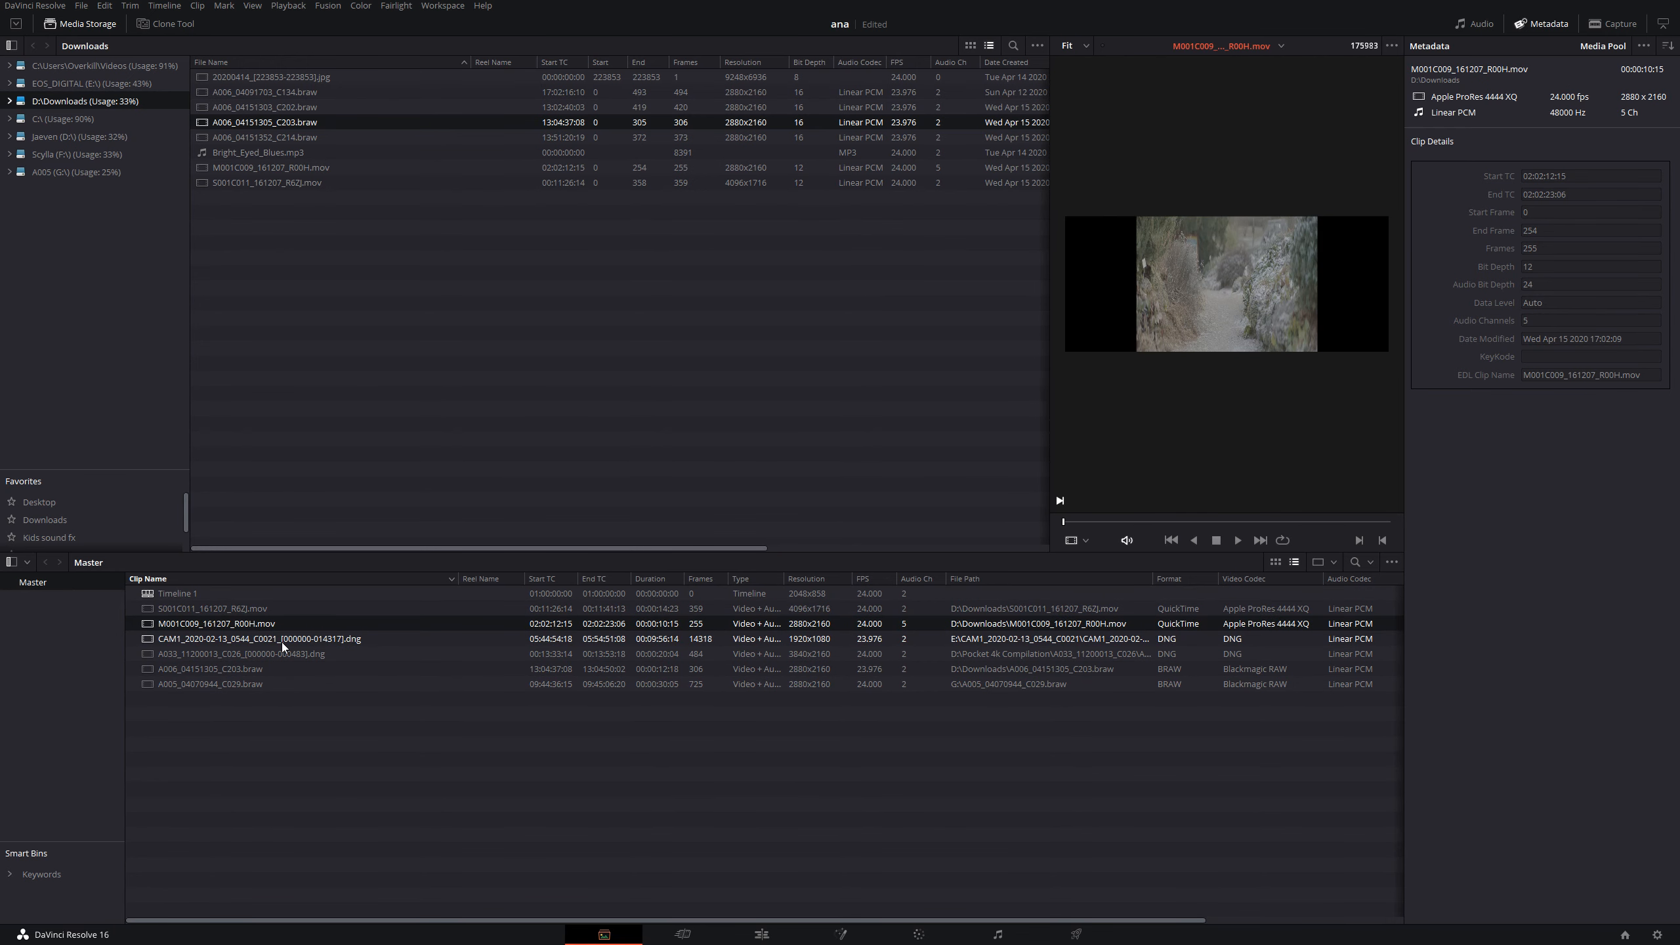
{"action": "left_click", "coordinate": [281, 640]}
{"action": "left_click", "coordinate": [289, 654]}
{"action": "left_click", "coordinate": [281, 669]}
{"action": "left_click", "coordinate": [277, 685]}
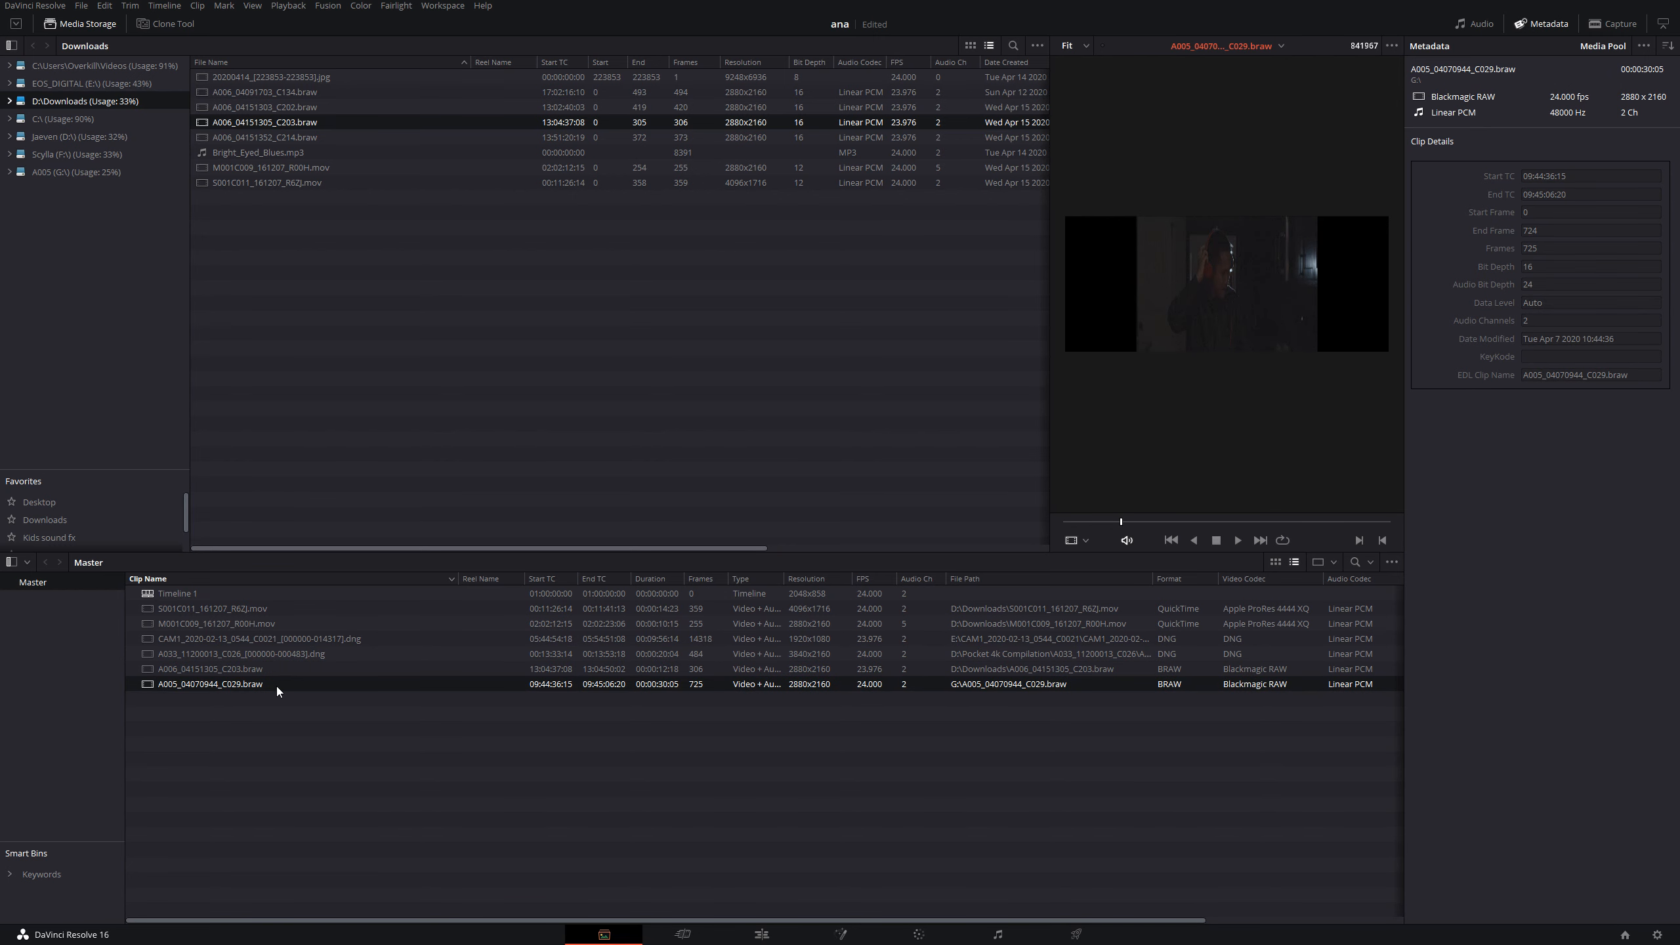
{"action": "left_click", "coordinate": [274, 667]}
{"action": "left_click", "coordinate": [276, 653]}
{"action": "left_click", "coordinate": [289, 638]}
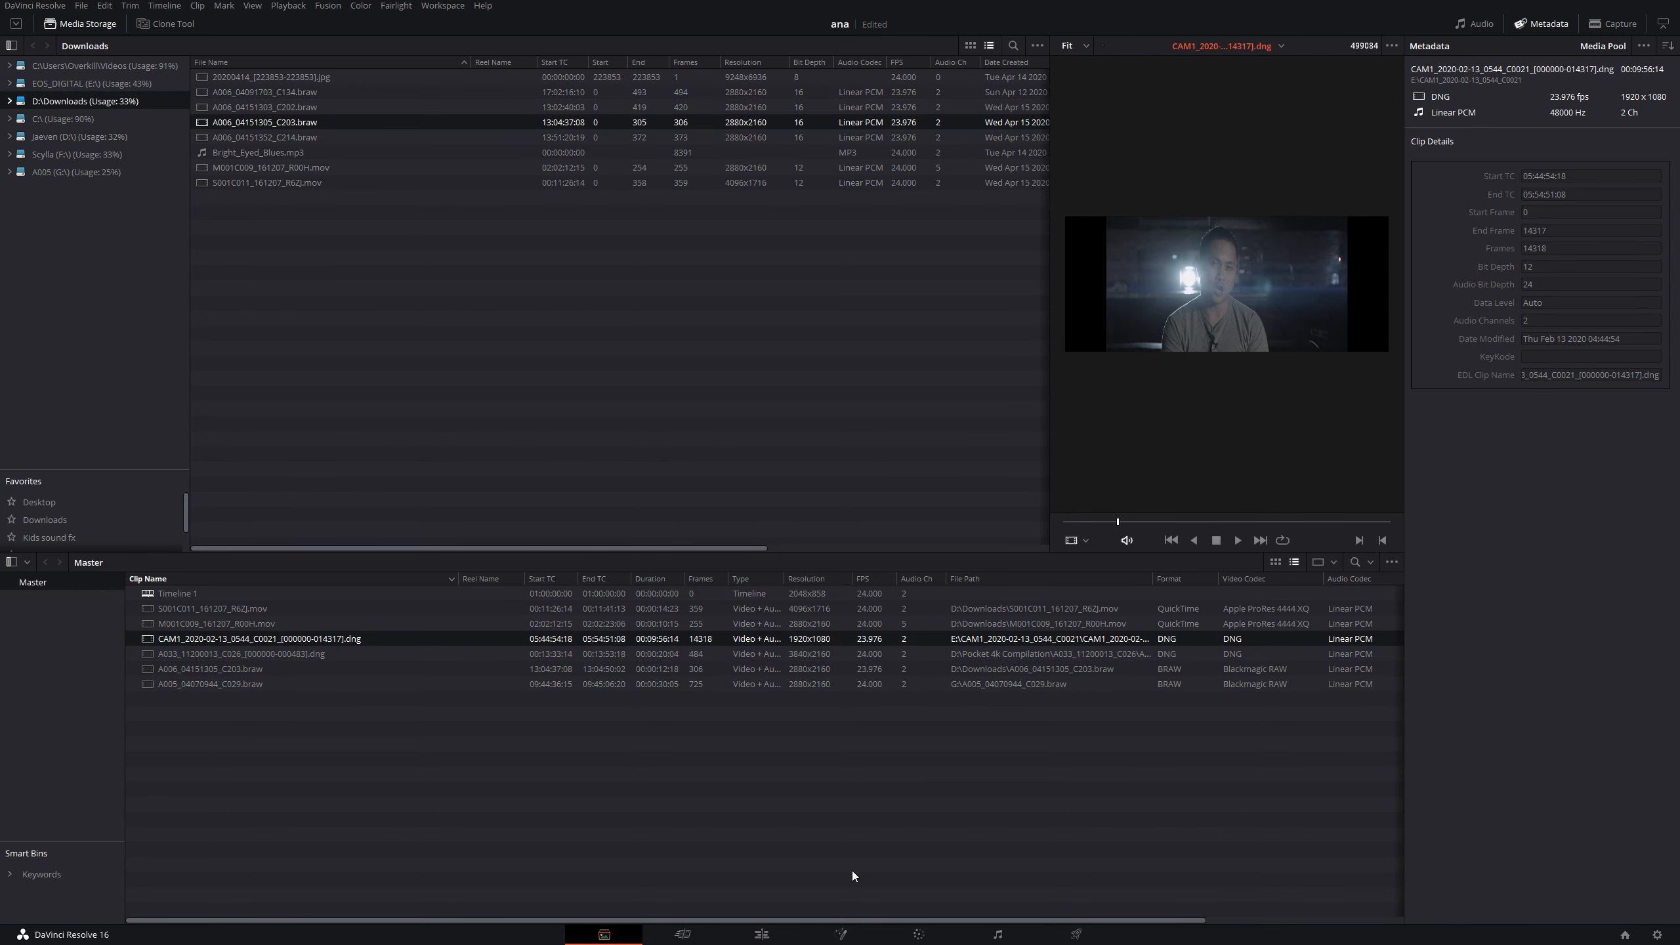
- Load the CAM1 clip into the source viewer of the Edit page and enlarge the preview to 33%
{"action": "left_click", "coordinate": [783, 934]}
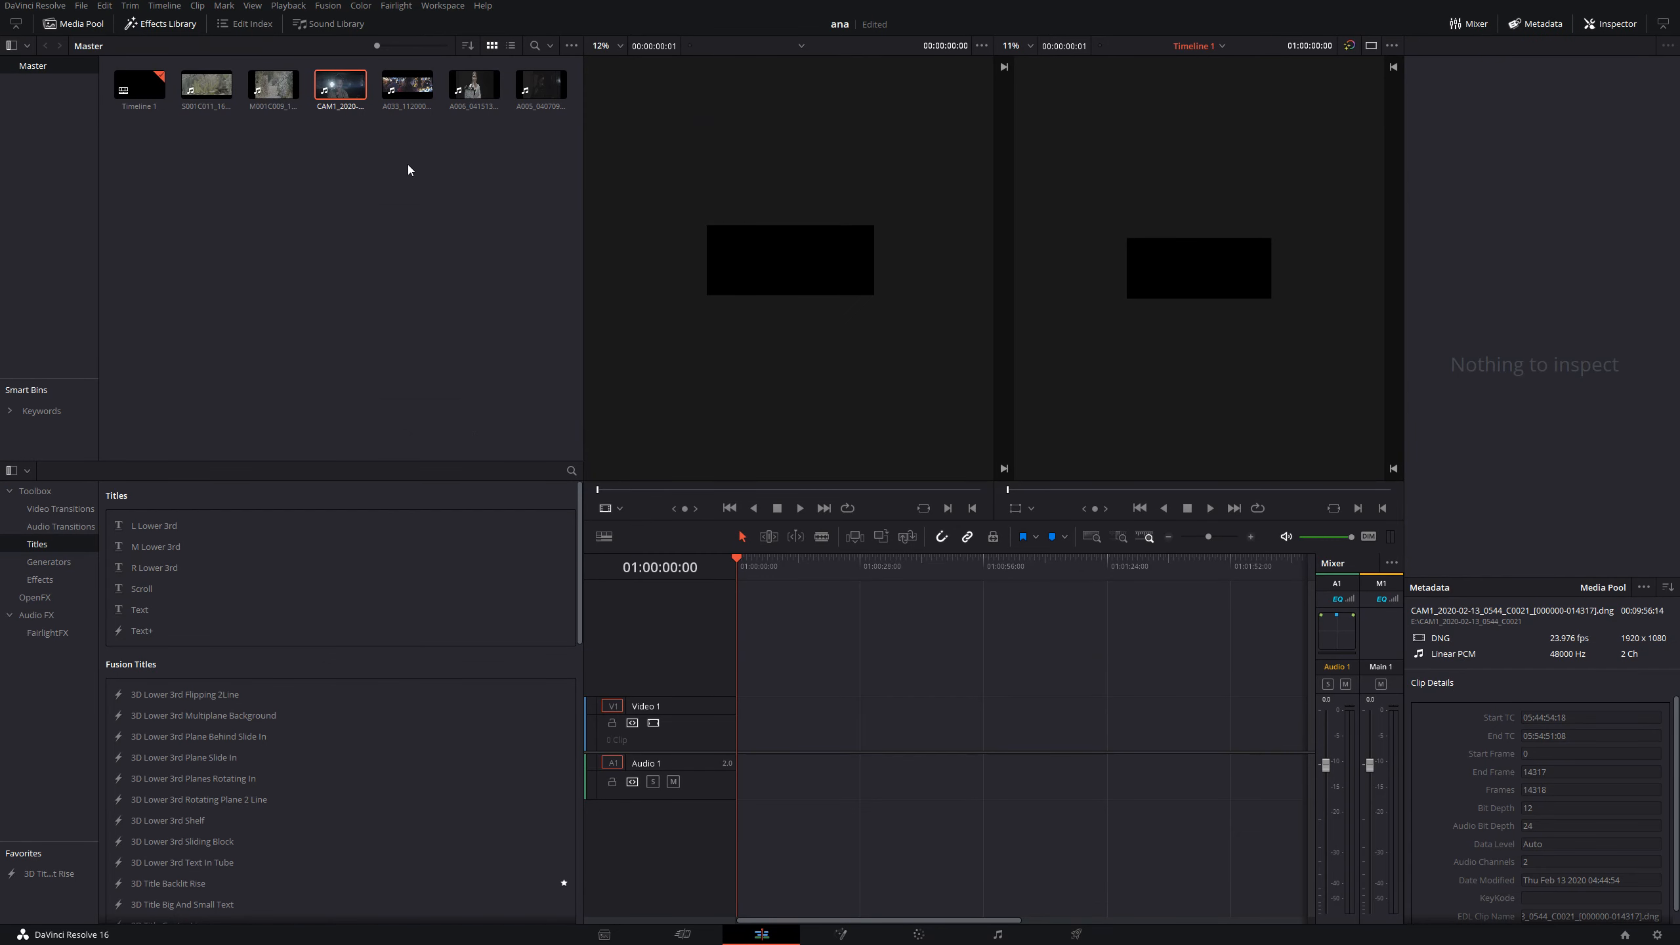
{"action": "left_click_drag", "start_coordinate": [358, 91], "coordinate": [757, 238]}
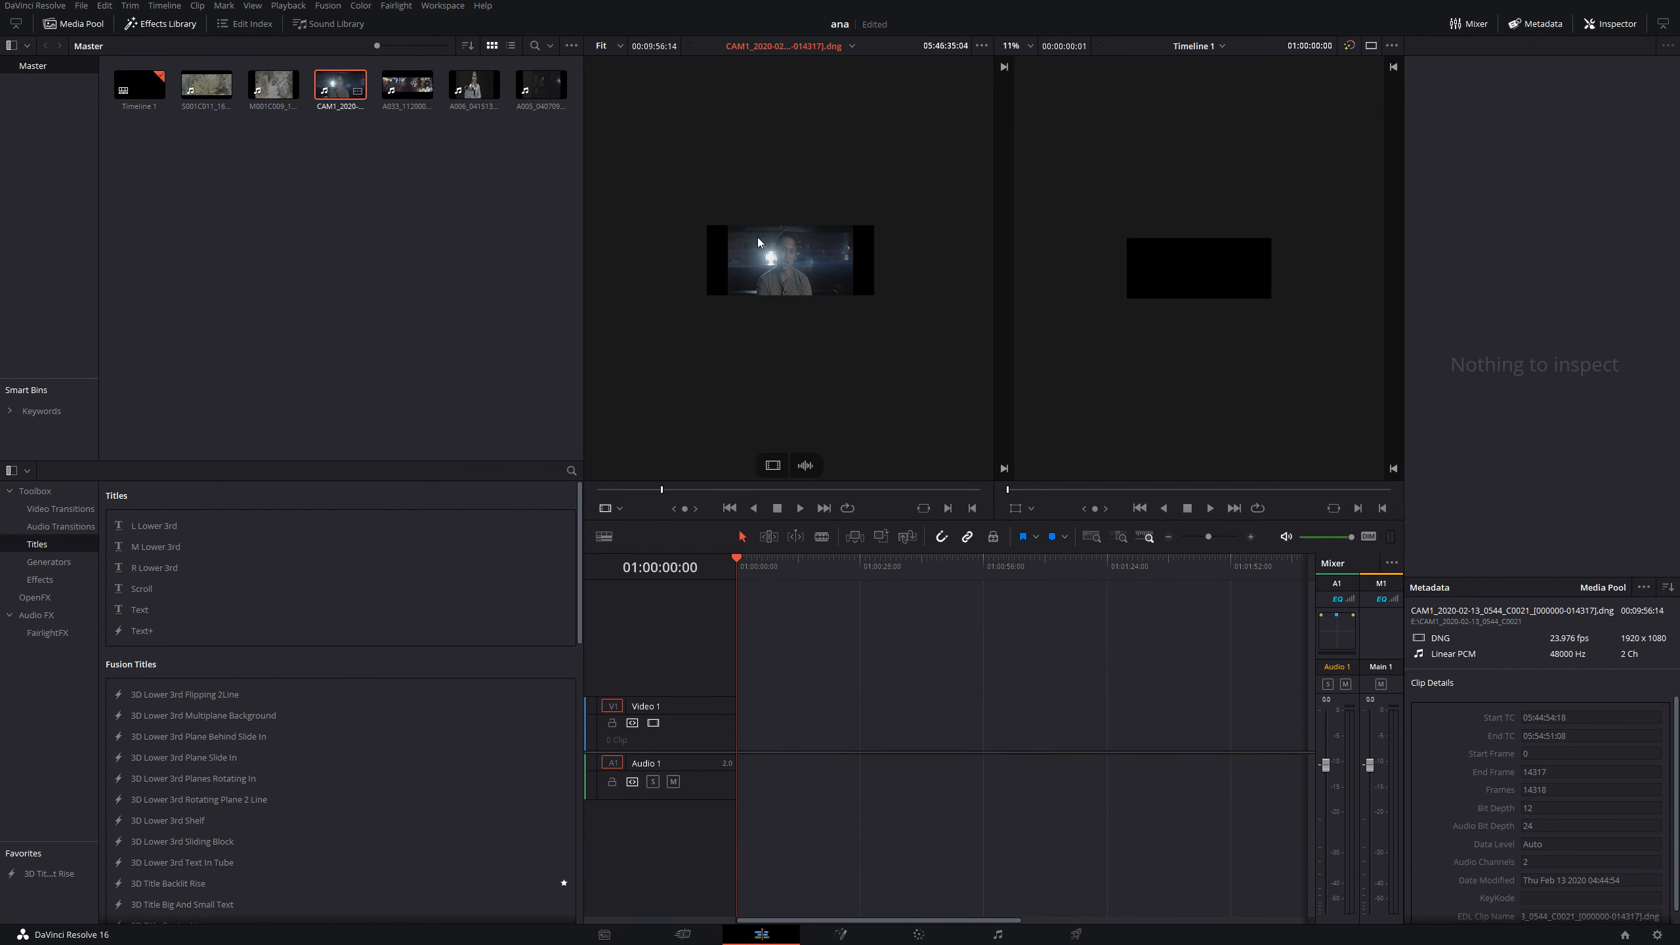
{"action": "scroll", "coordinate": [758, 262], "scroll_direction": "up", "scroll_amount": 4}
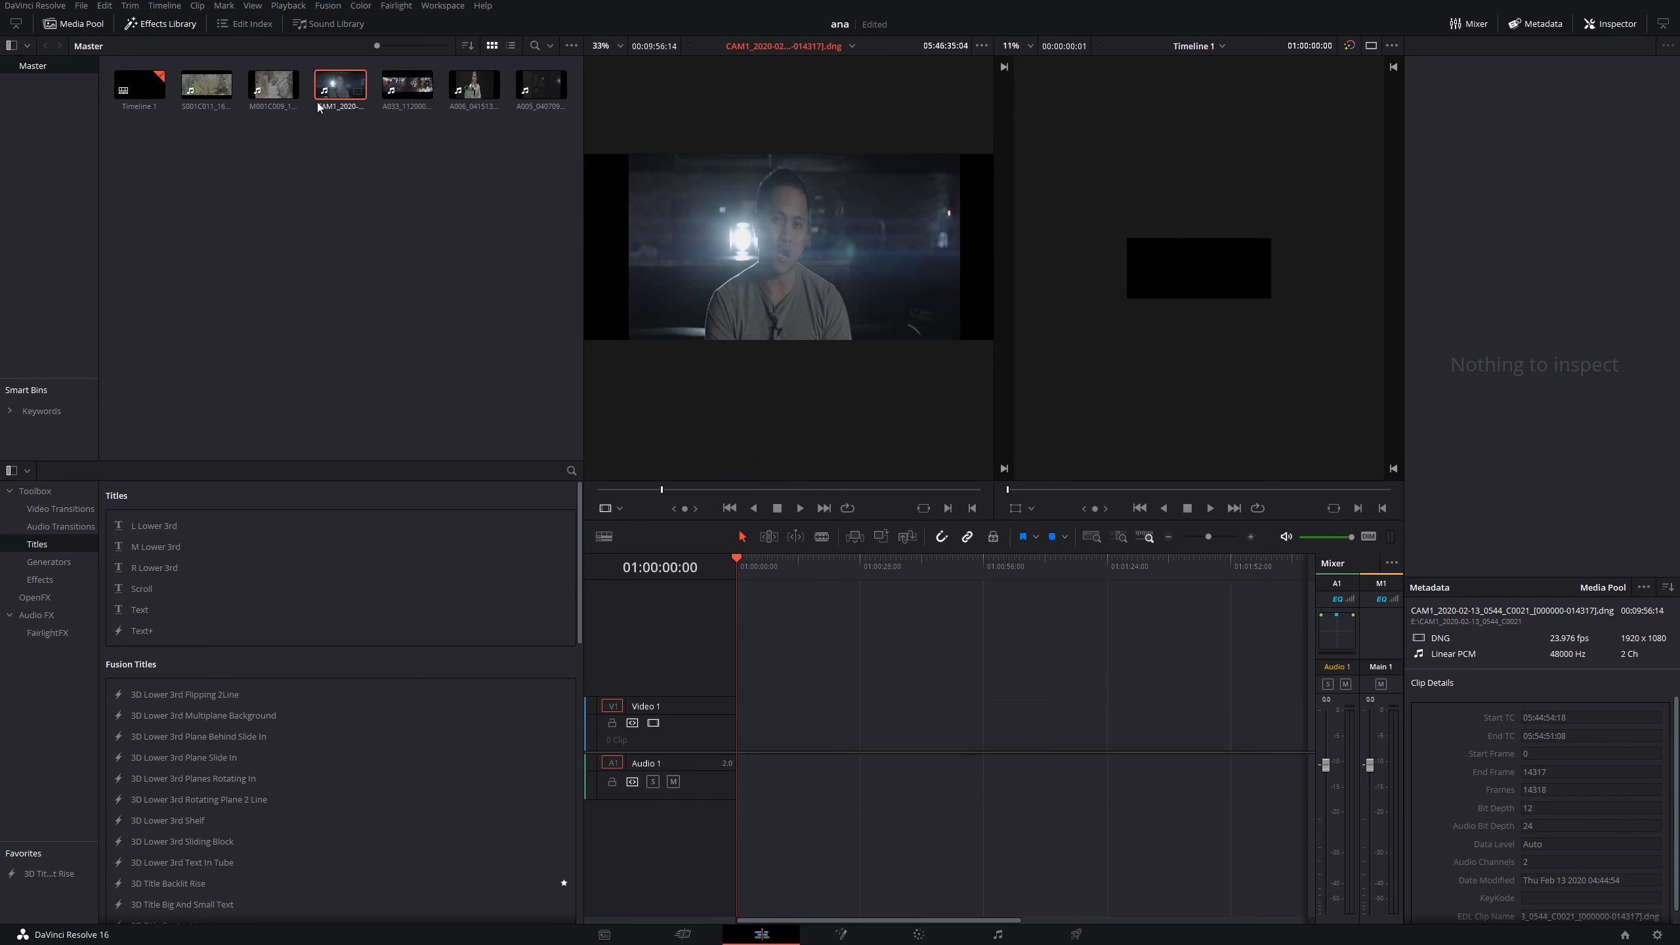
- Set the CAM1 clip's pixel aspect ratio to 1.3x Anamorphic in its clip attributes
{"action": "right_click", "coordinate": [330, 87]}
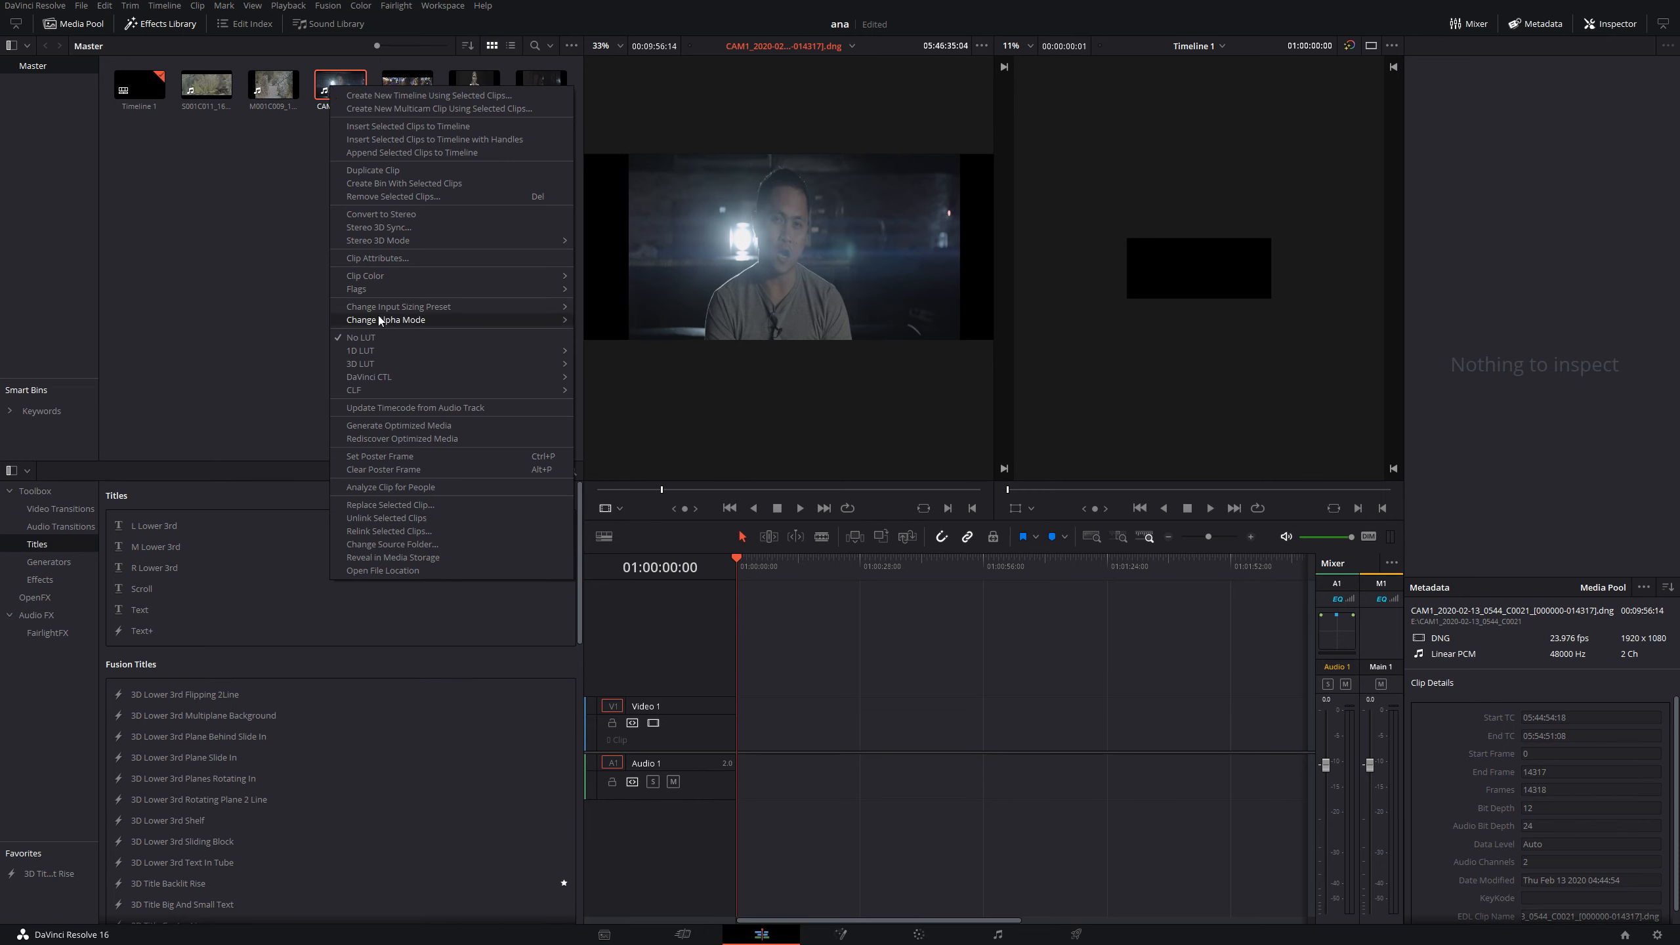
{"action": "left_click", "coordinate": [357, 258]}
{"action": "left_click", "coordinate": [851, 376]}
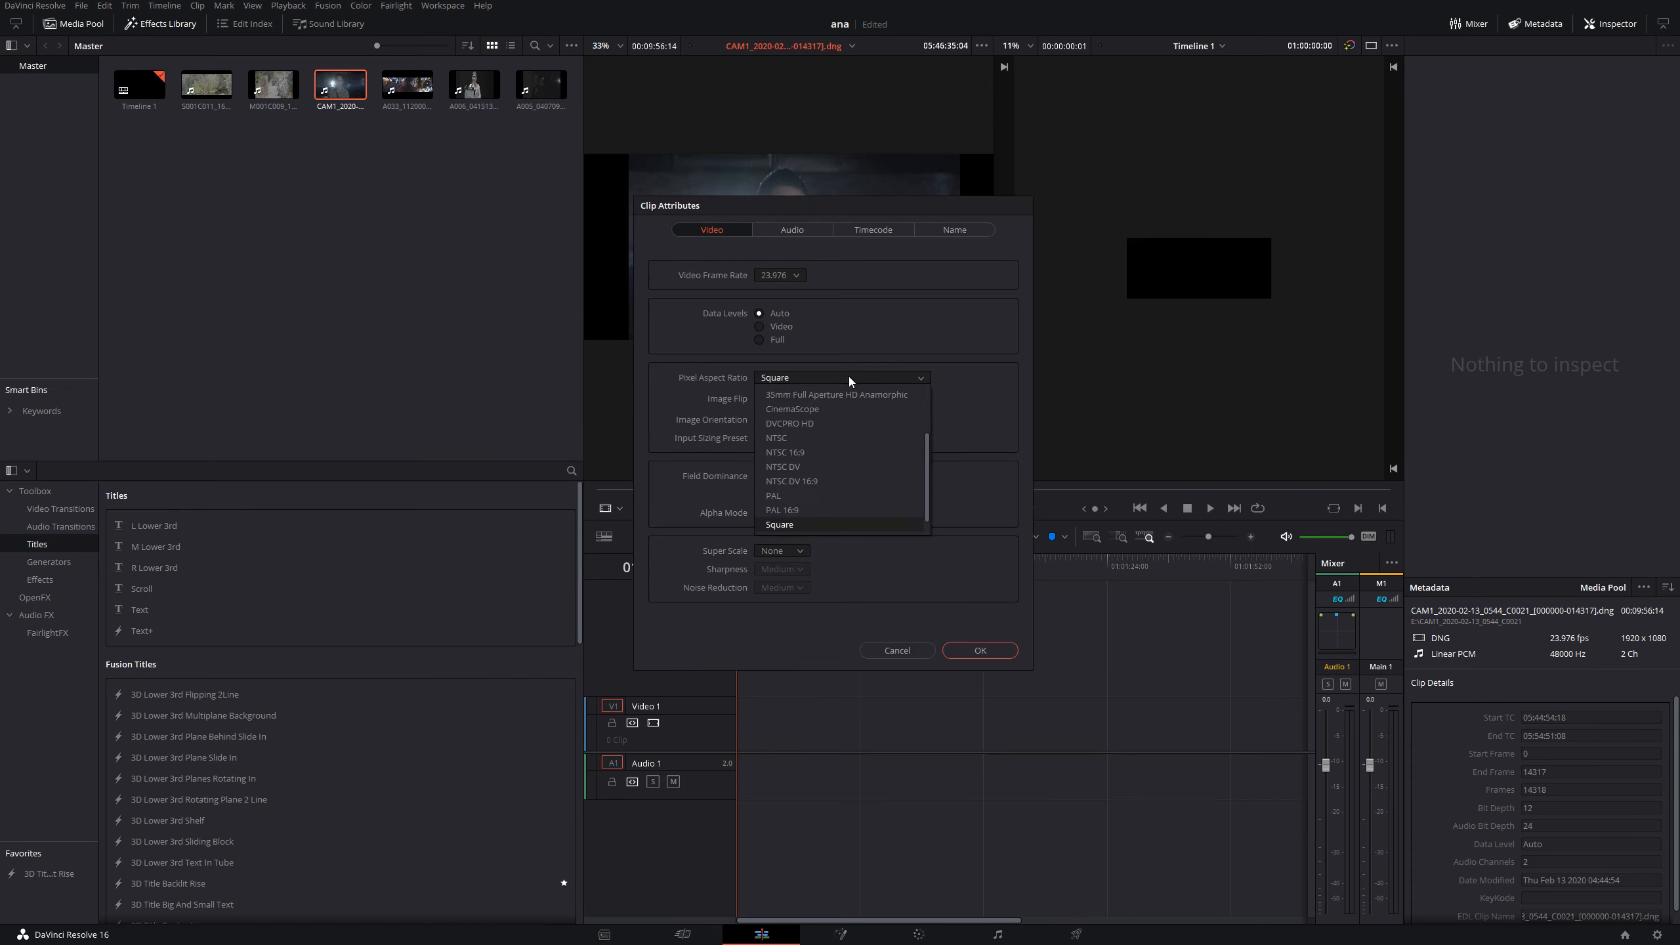
{"action": "scroll", "coordinate": [927, 441], "scroll_direction": "up", "scroll_amount": 5}
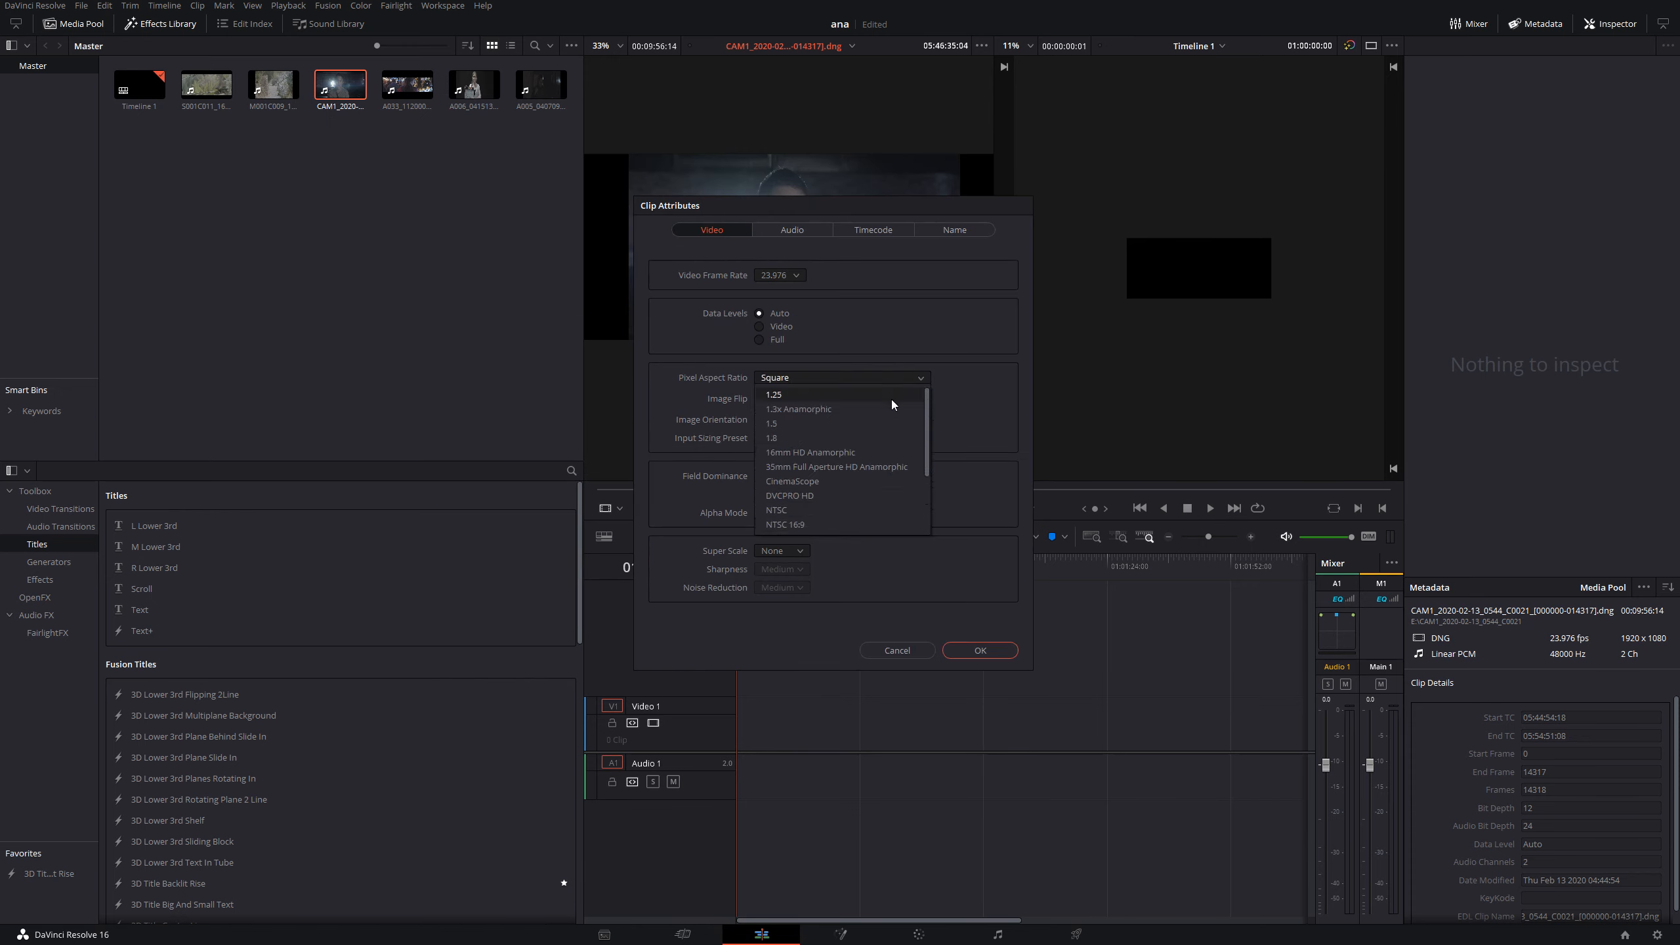
{"action": "left_click", "coordinate": [868, 399]}
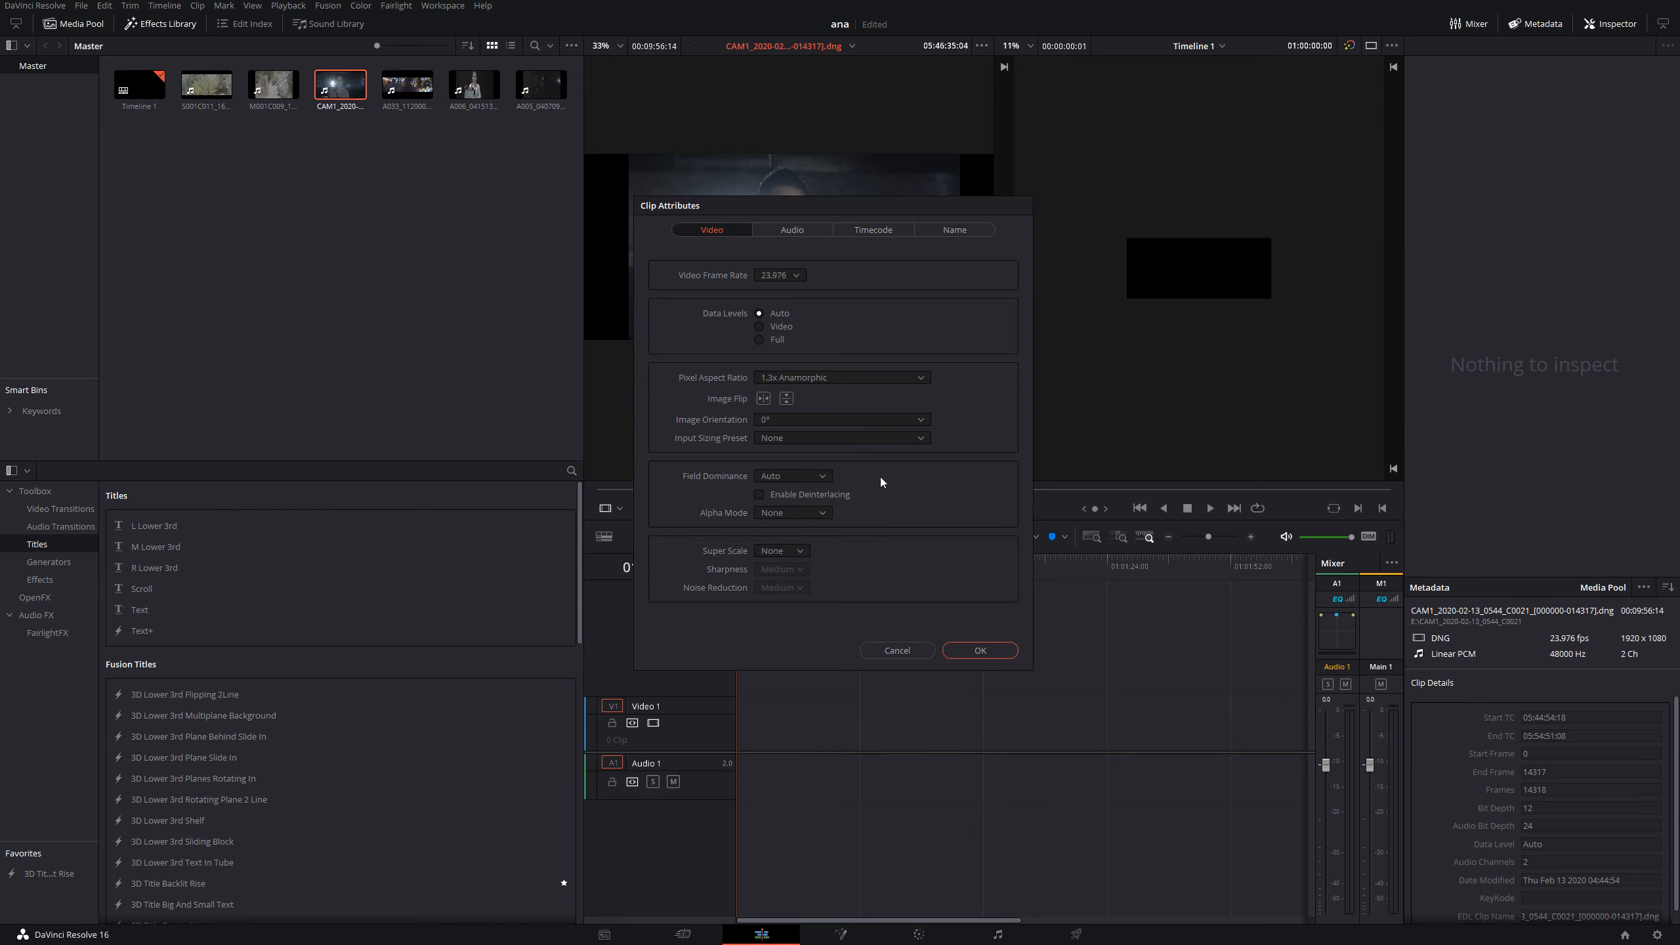
{"action": "left_click", "coordinate": [982, 650]}
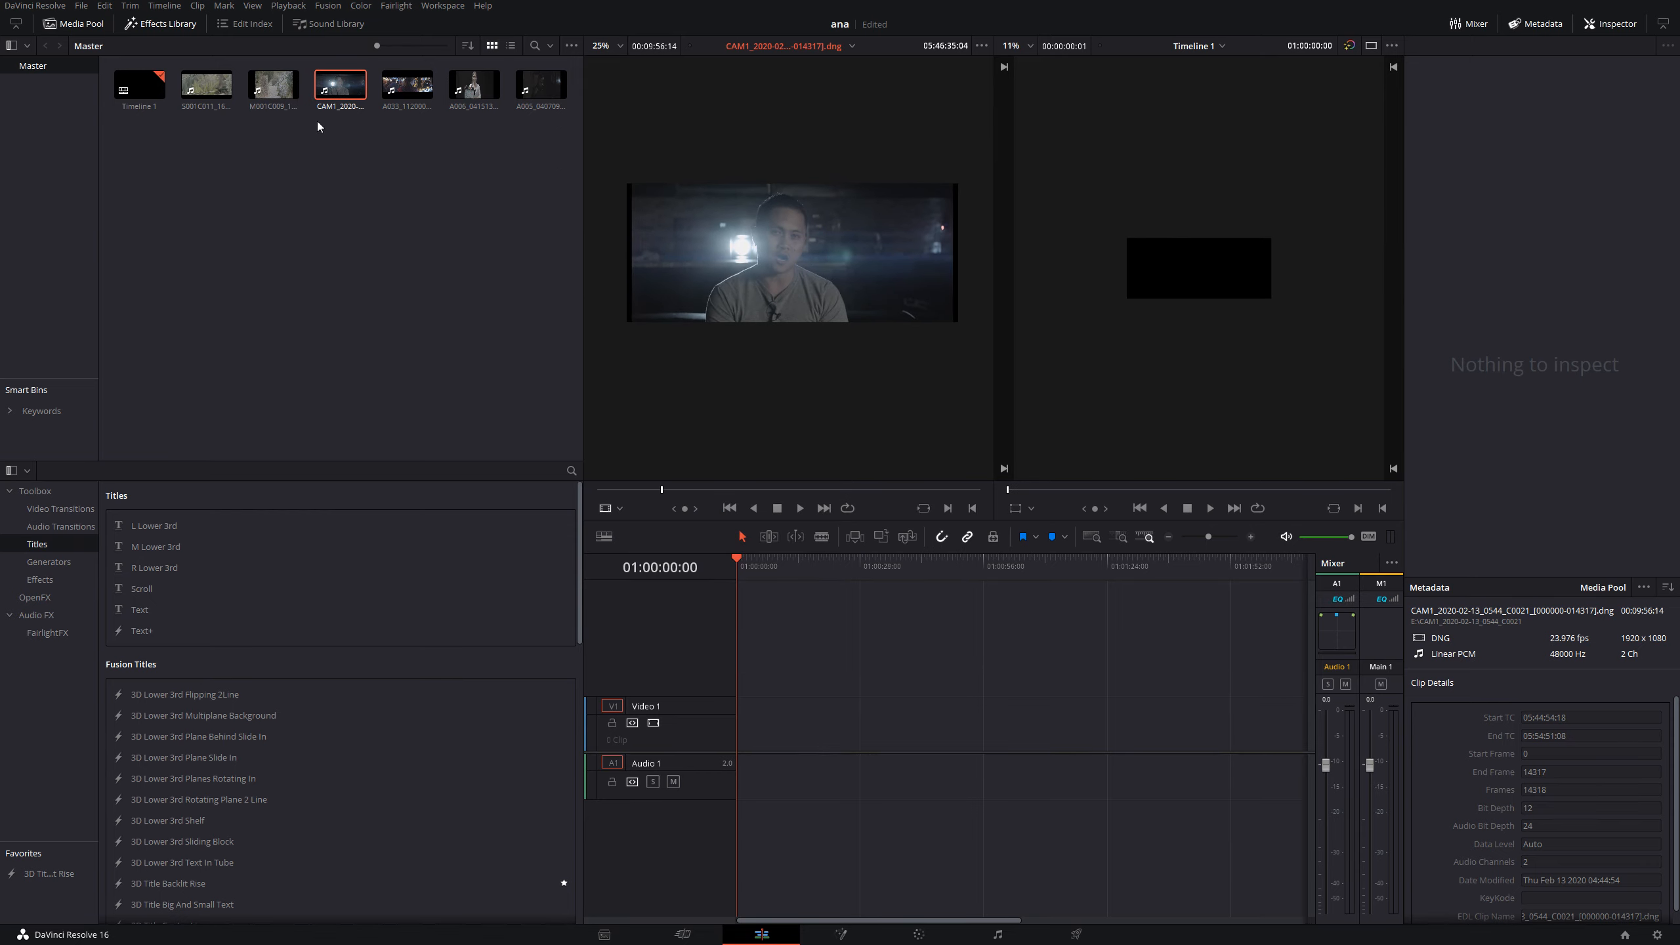
- Place the CAM1 clip at the start of the empty timeline and scrub to 01:00:18:07
{"action": "left_click_drag", "start_coordinate": [336, 87], "coordinate": [719, 739]}
{"action": "left_click", "coordinate": [786, 565]}
{"action": "scroll", "coordinate": [1203, 335], "scroll_direction": "up", "scroll_amount": 5}
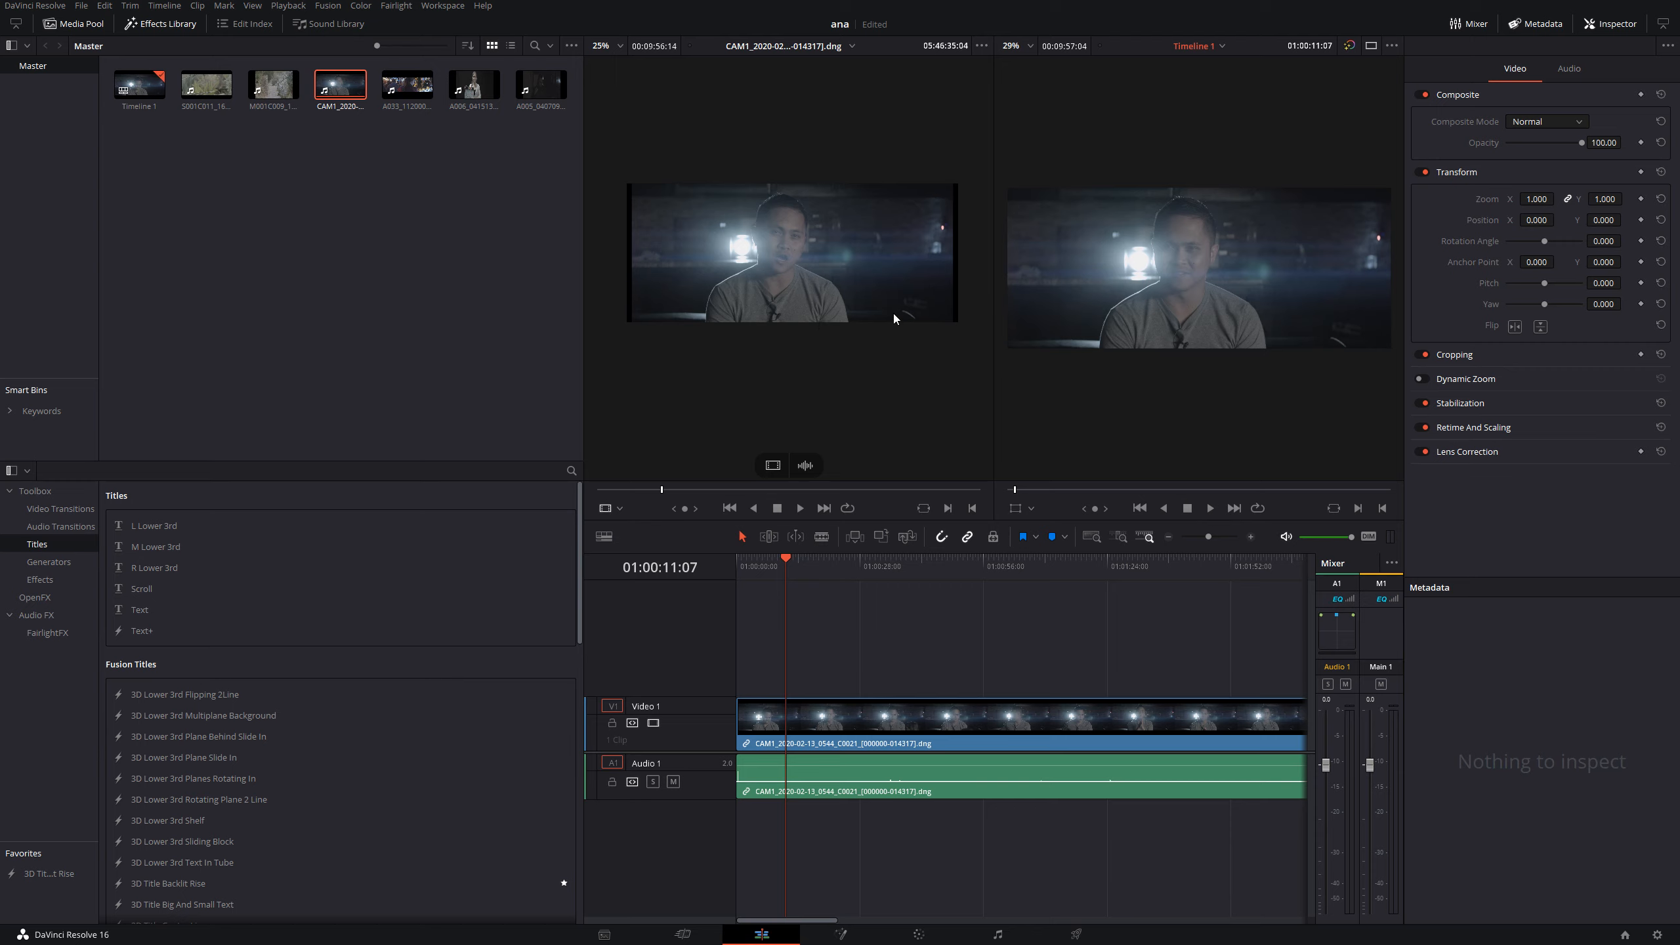
{"action": "left_click_drag", "start_coordinate": [938, 567], "coordinate": [817, 571]}
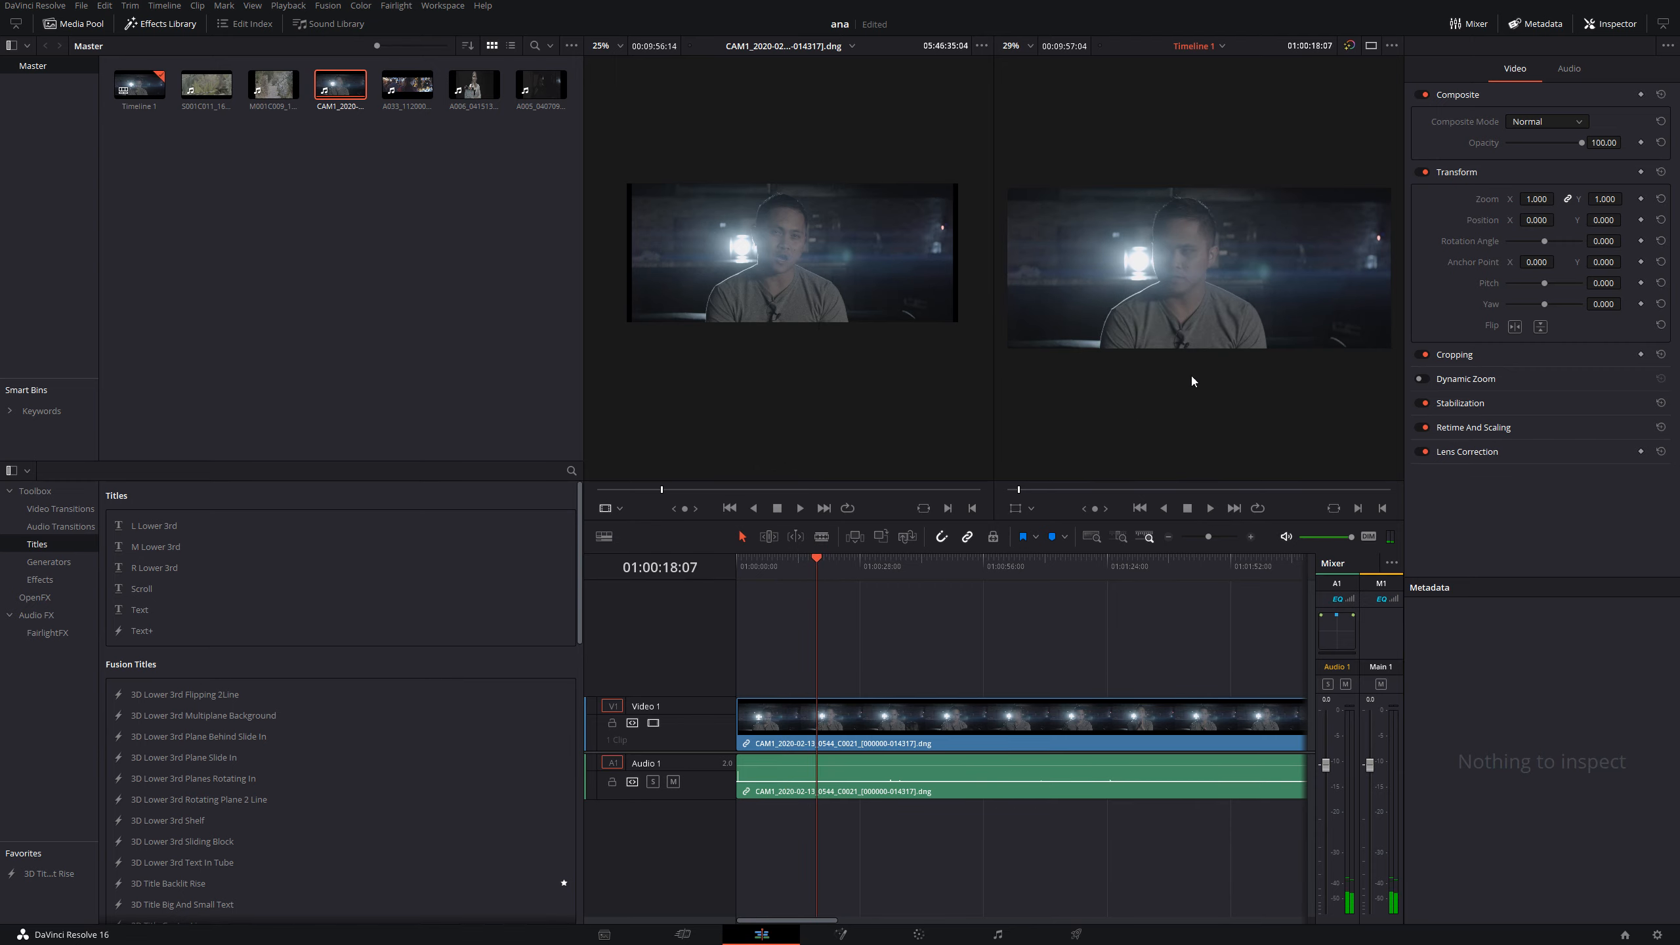
- Check the CAM1 clip's framing full screen at different points, and delete the clip from the timeline
{"action": "key", "text": "ctrl+f"}
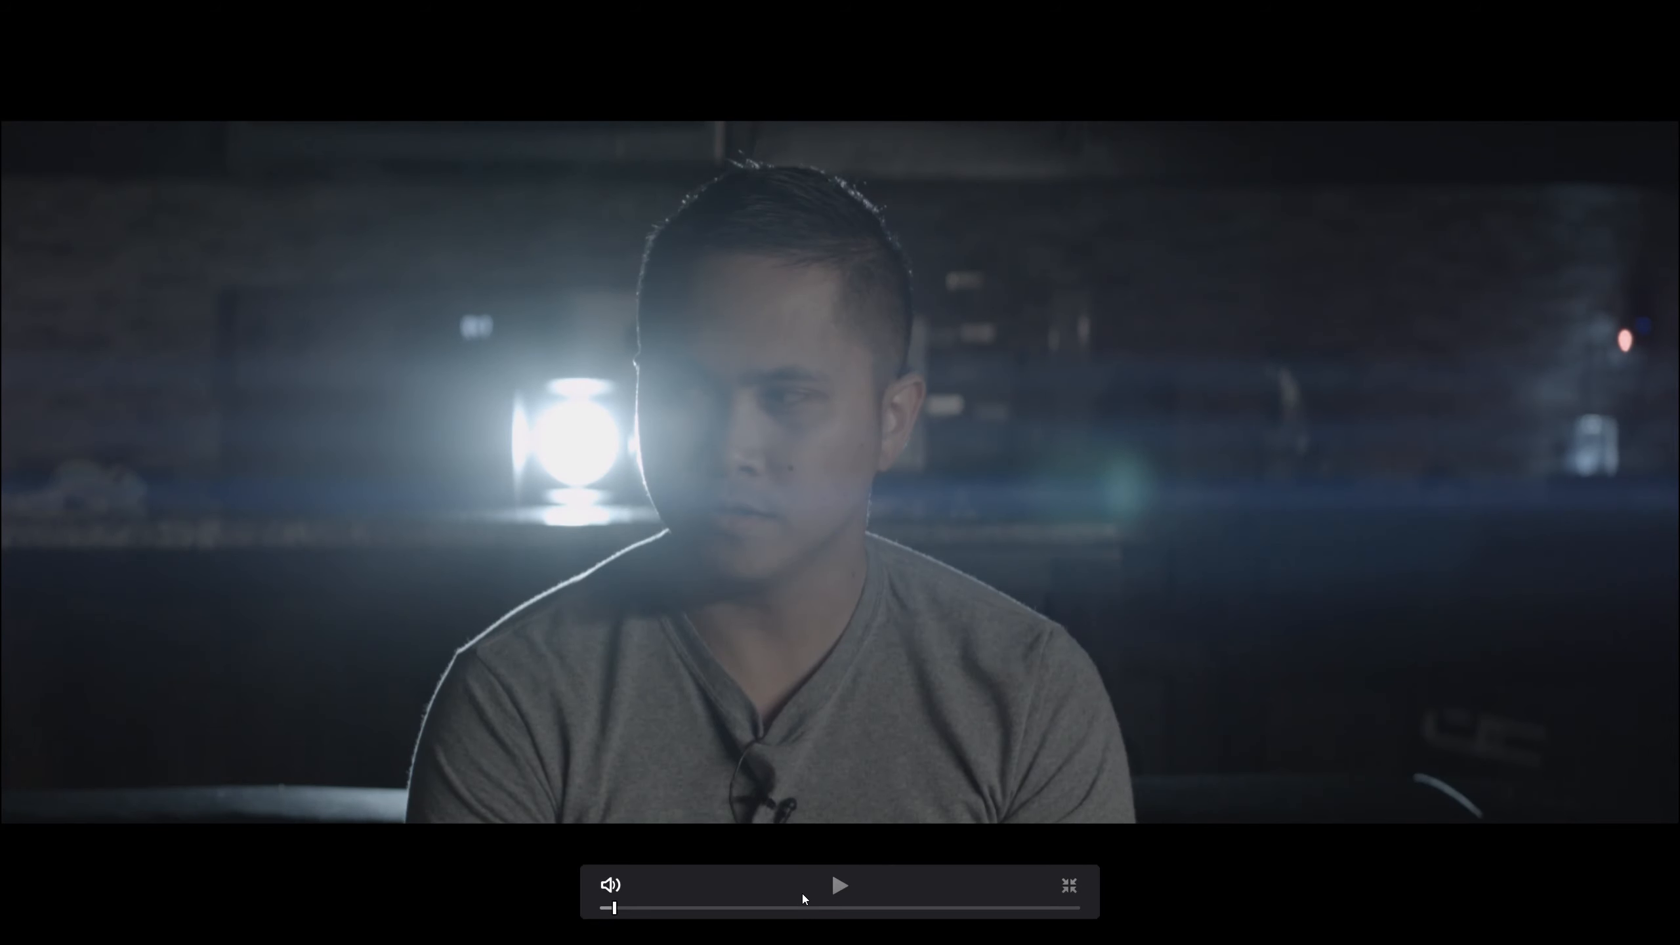
{"action": "left_click", "coordinate": [750, 909]}
{"action": "key", "text": "Escape"}
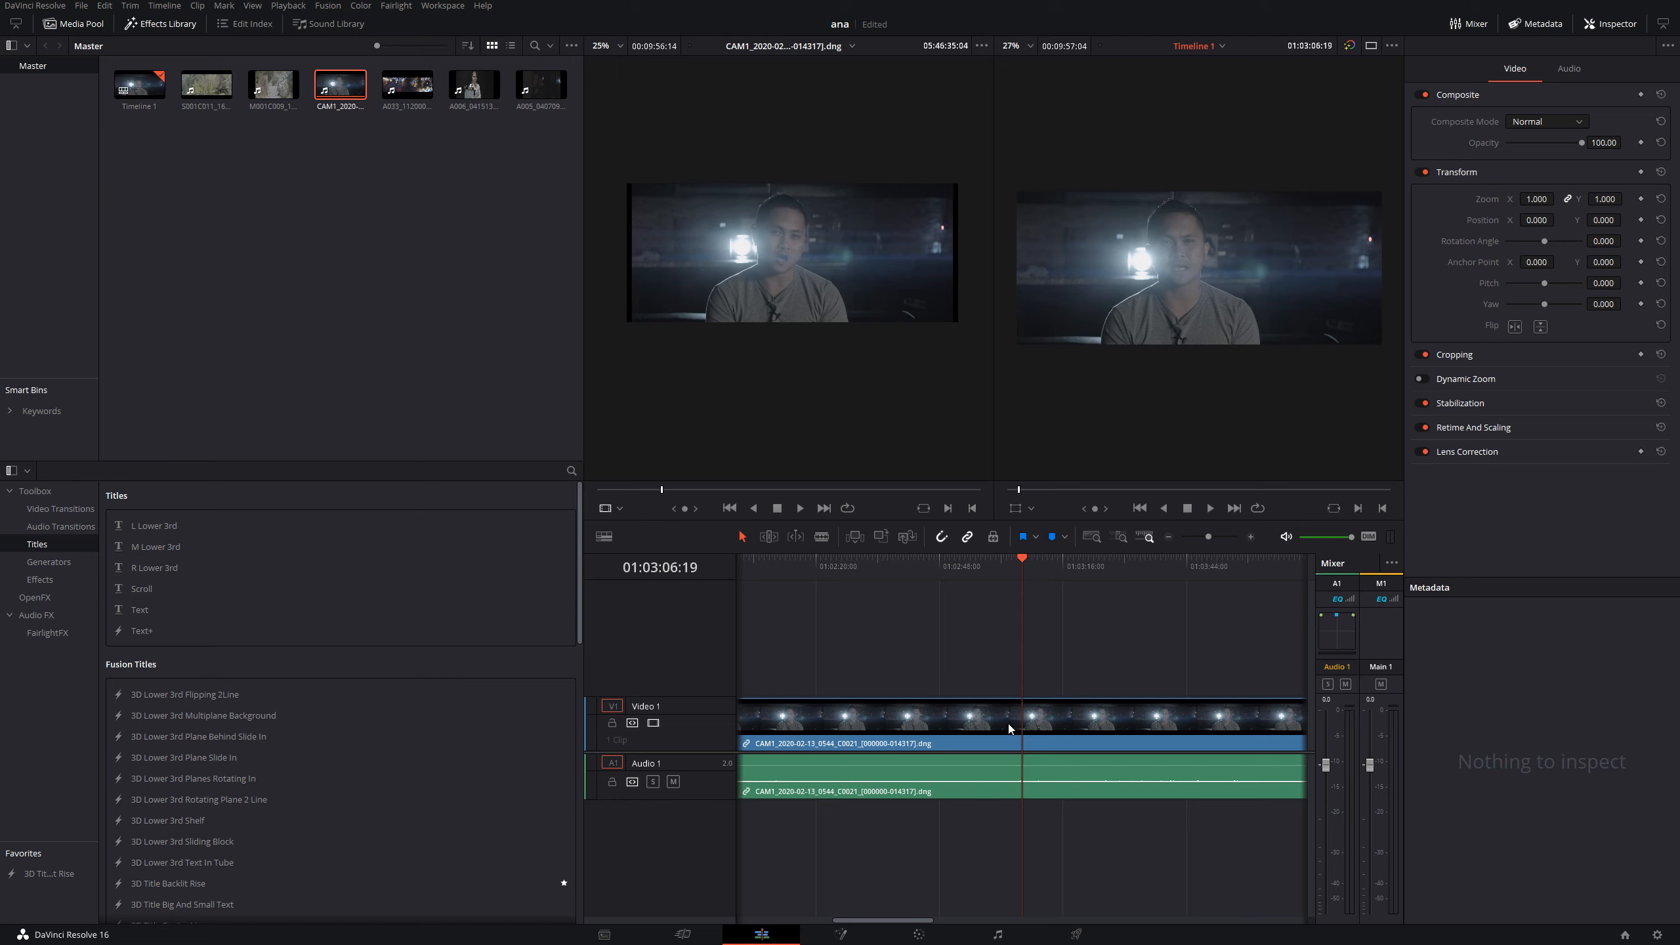
{"action": "scroll", "coordinate": [1016, 723], "scroll_direction": "down", "scroll_amount": 2}
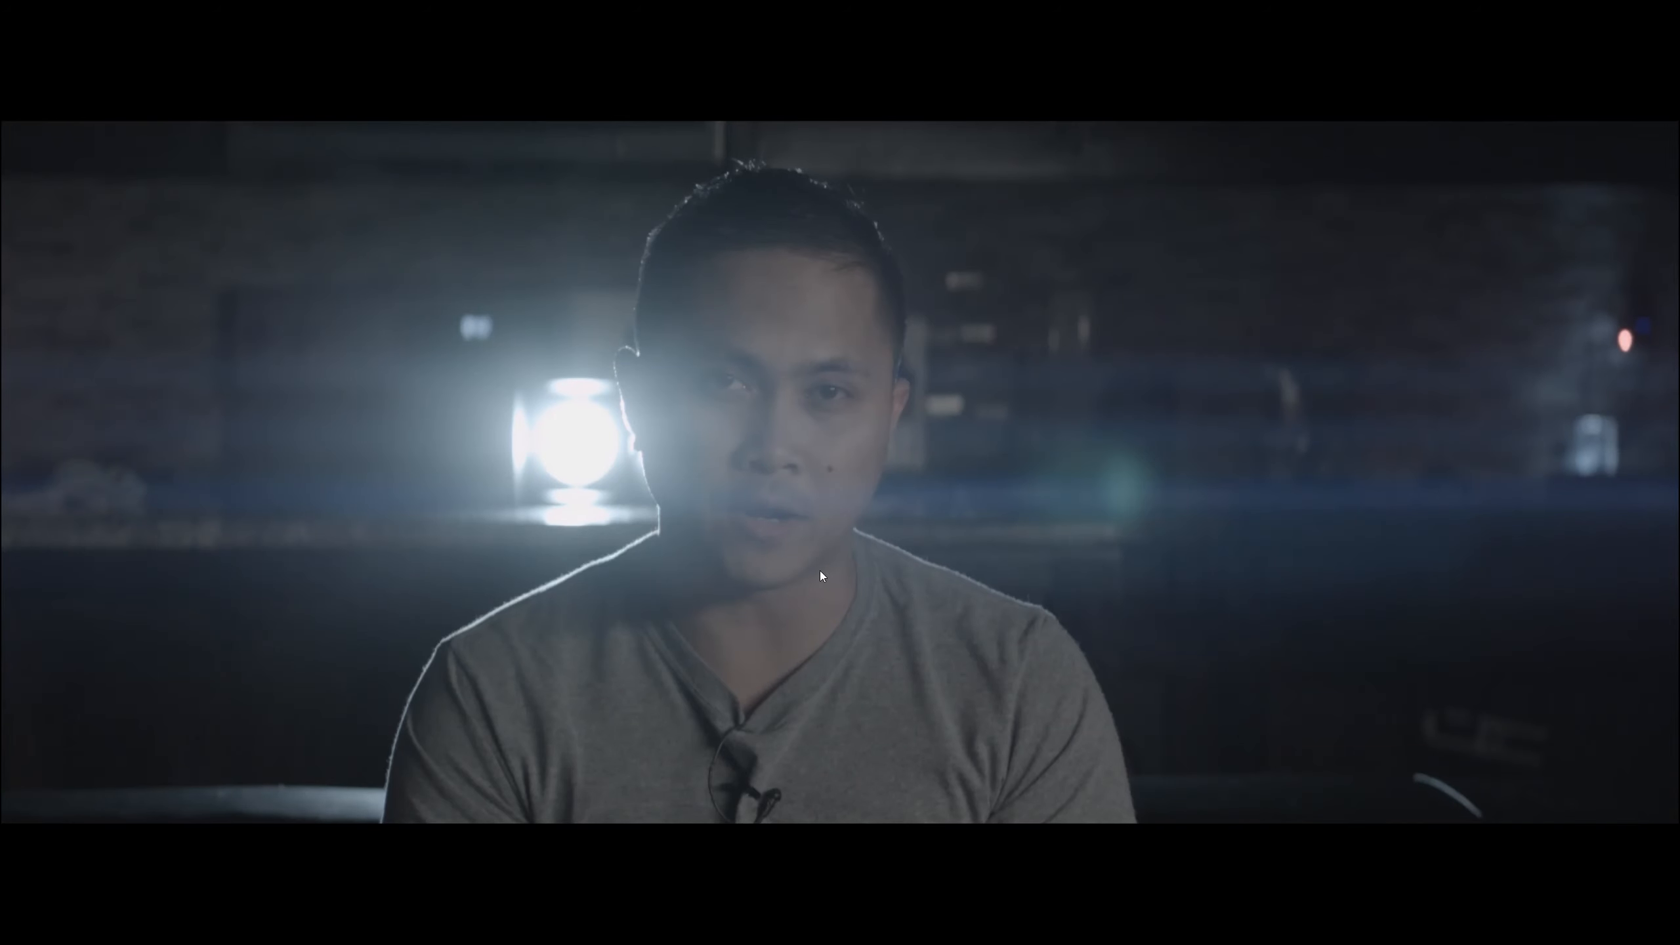
{"action": "mouse_move", "coordinate": [579, 541]}
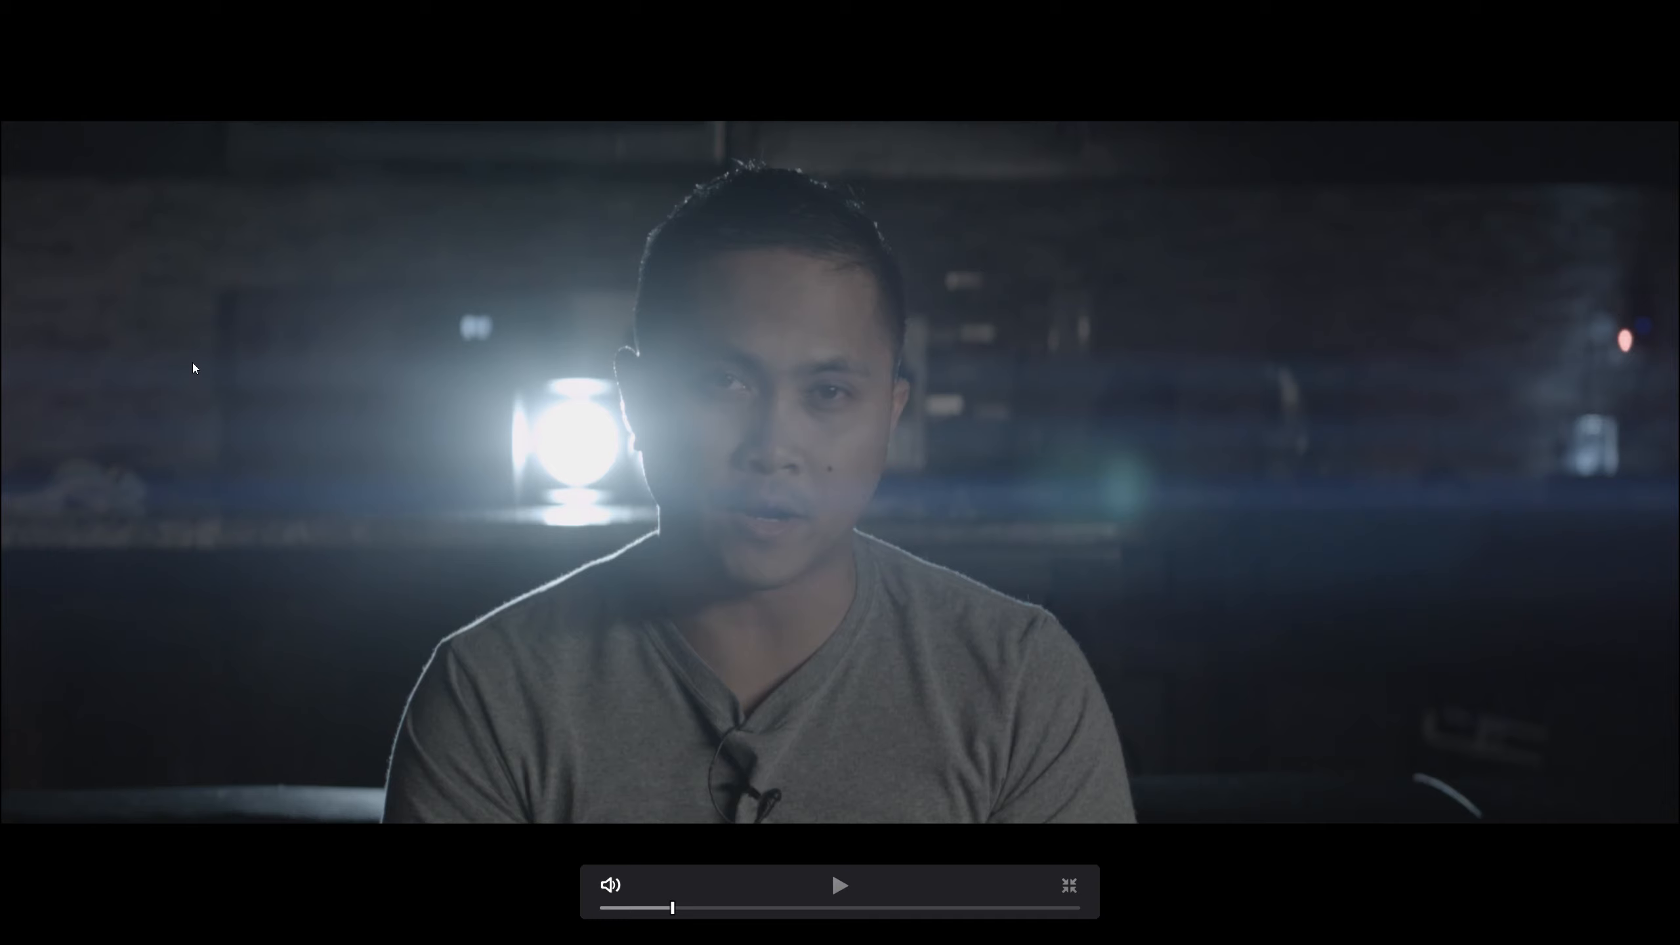
{"action": "key", "text": "ctrl+f"}
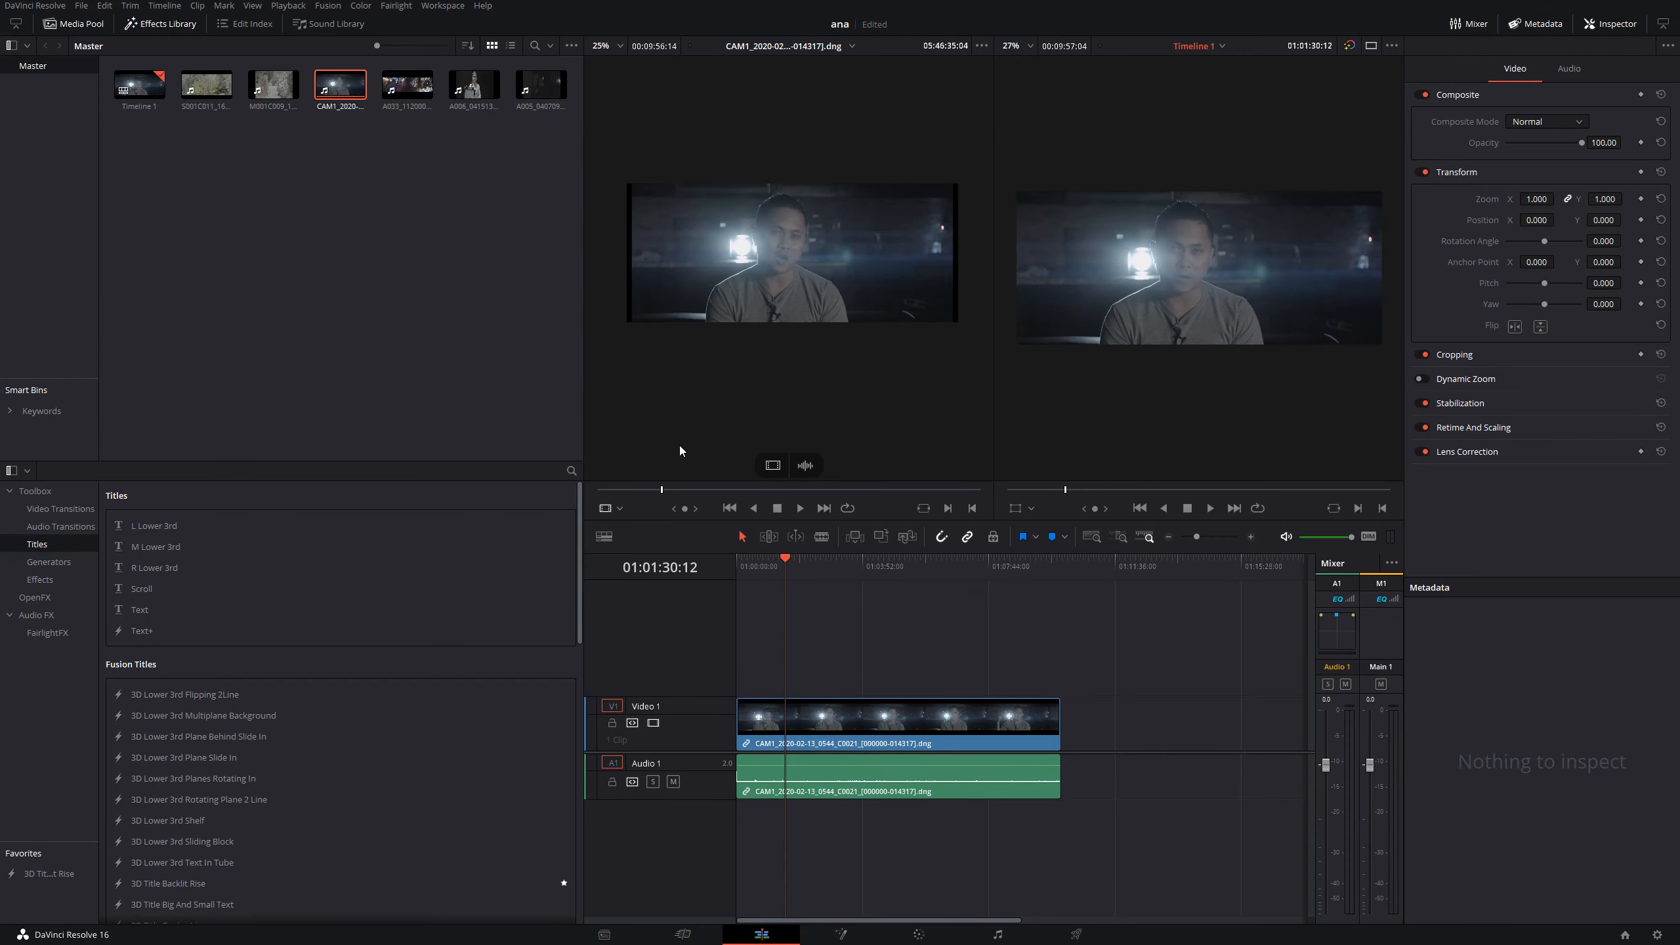
{"action": "key", "text": "ctrl+f"}
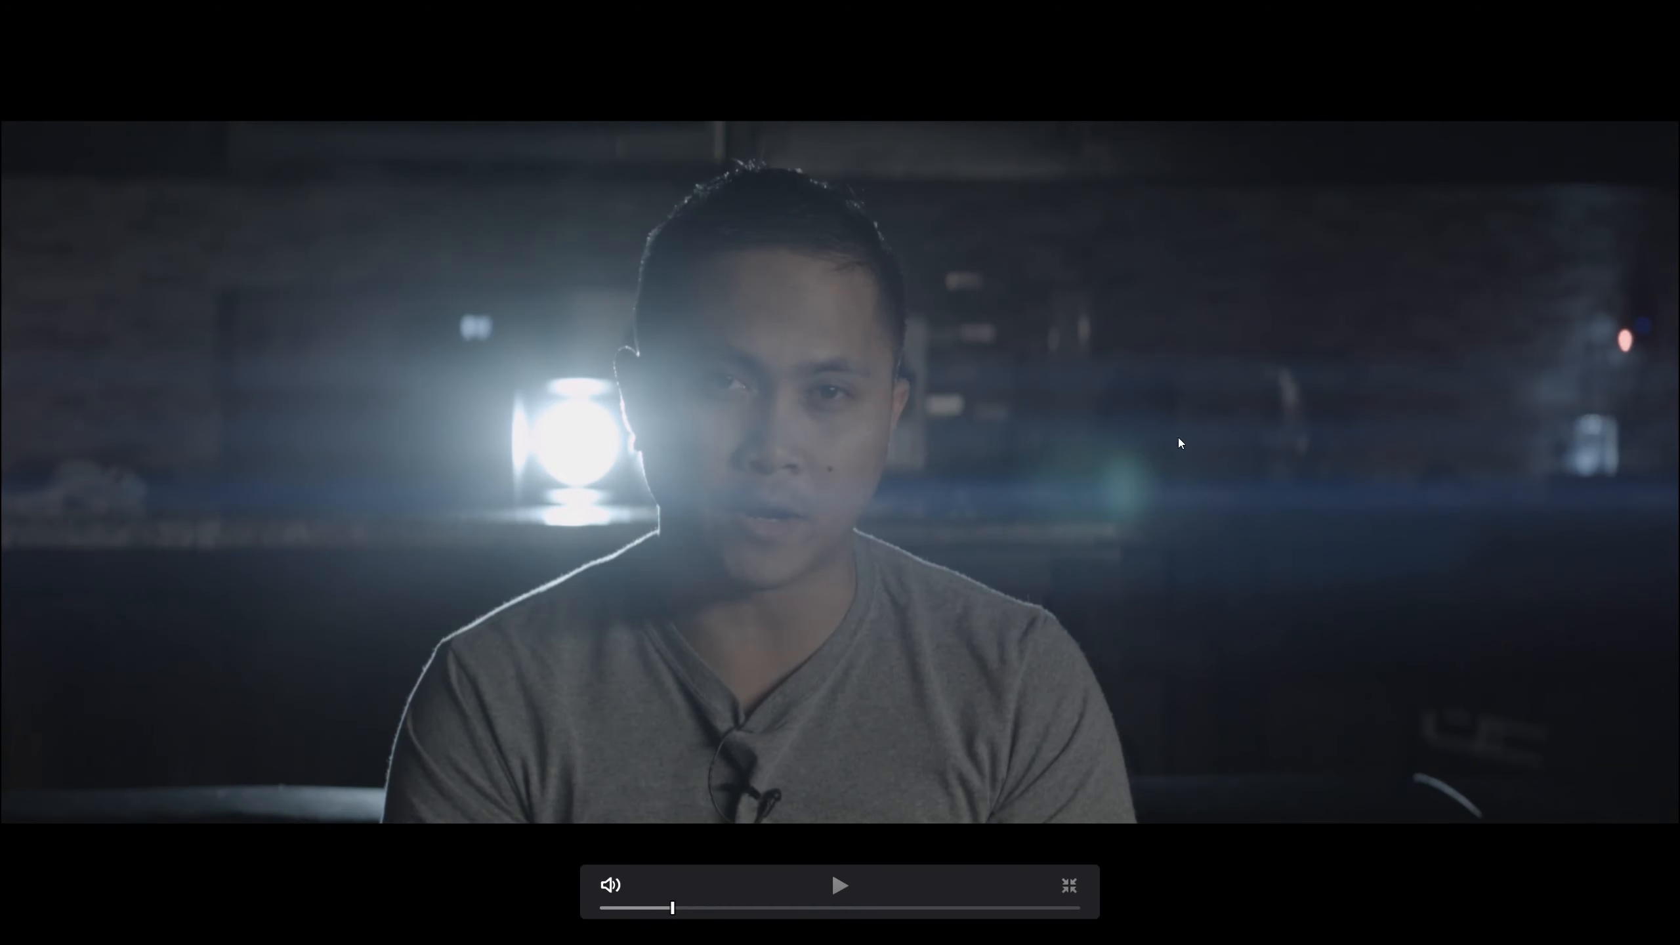
{"action": "key", "text": "ctrl+f"}
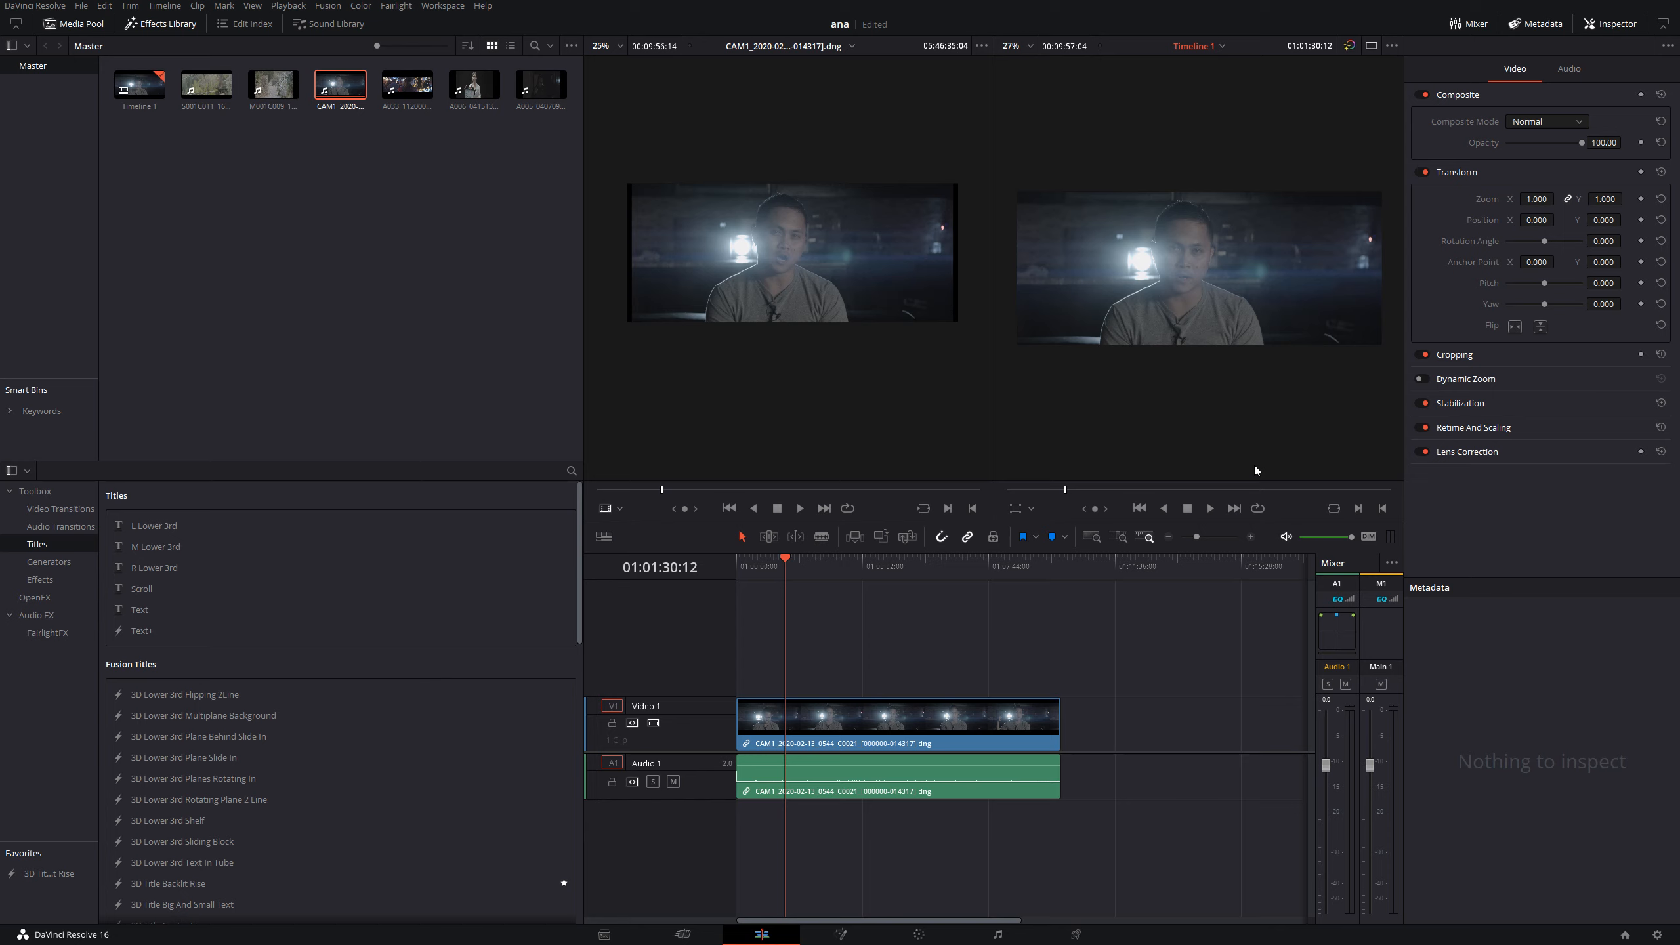
{"action": "key", "text": "Delete"}
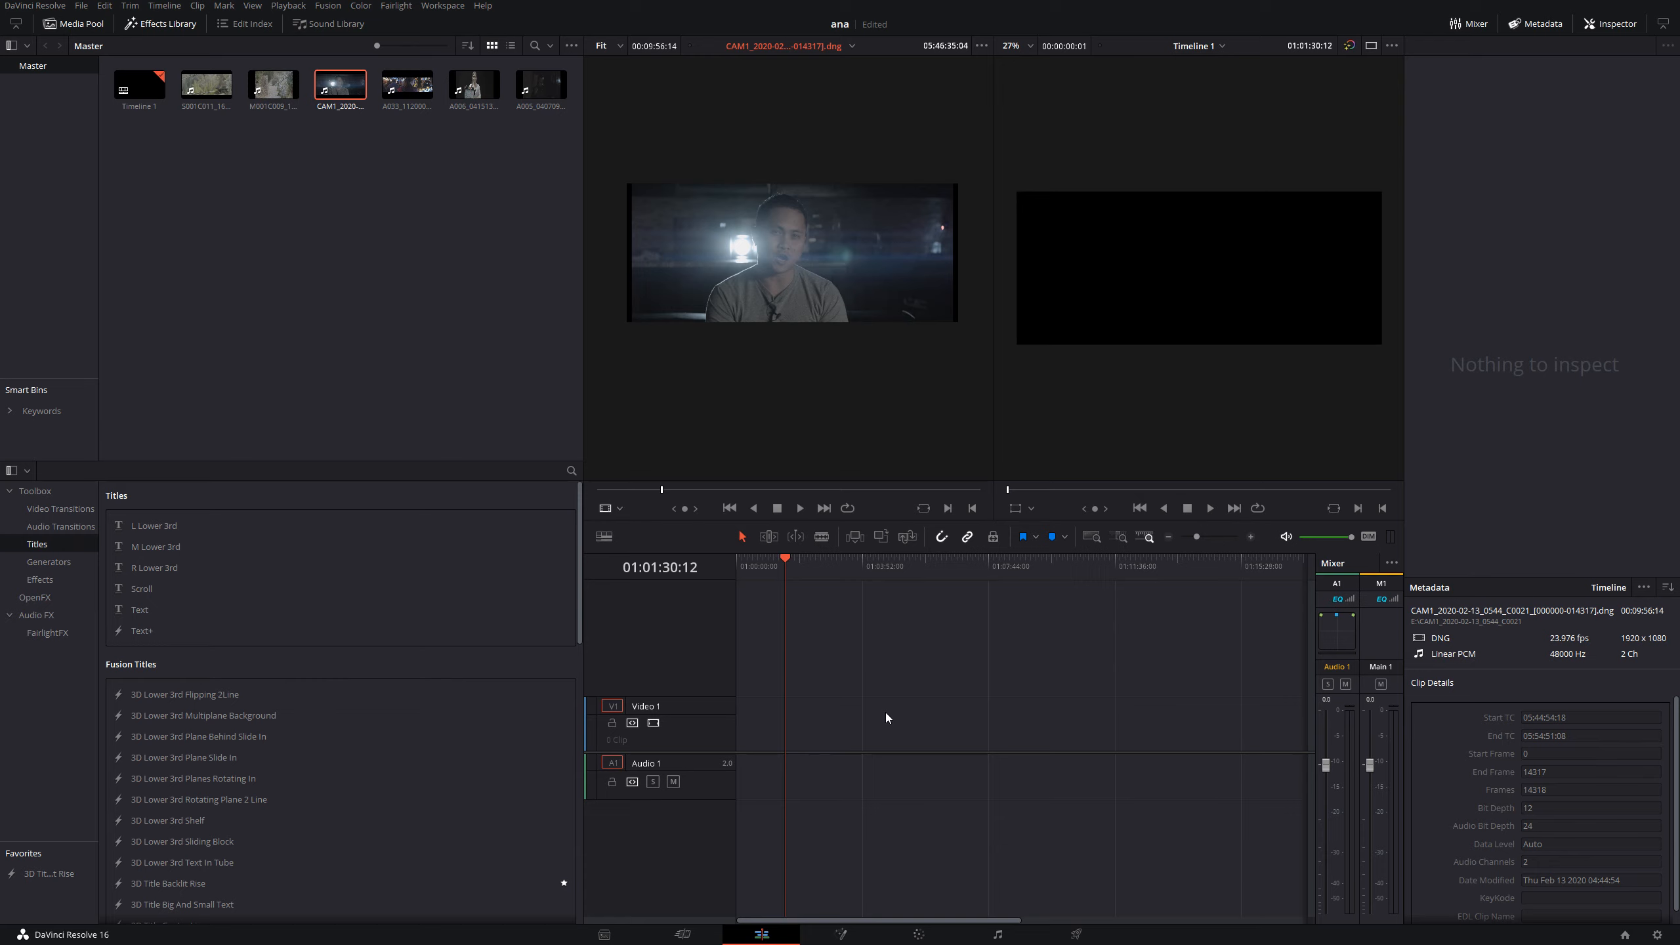
- Consult the 3.55:1, 2.66:1 and 2.35:1 example frames in the browser article, and return to DaVinci Resolve
{"action": "key", "text": "alt+Tab"}
{"action": "scroll", "coordinate": [885, 712], "scroll_direction": "up", "scroll_amount": 1}
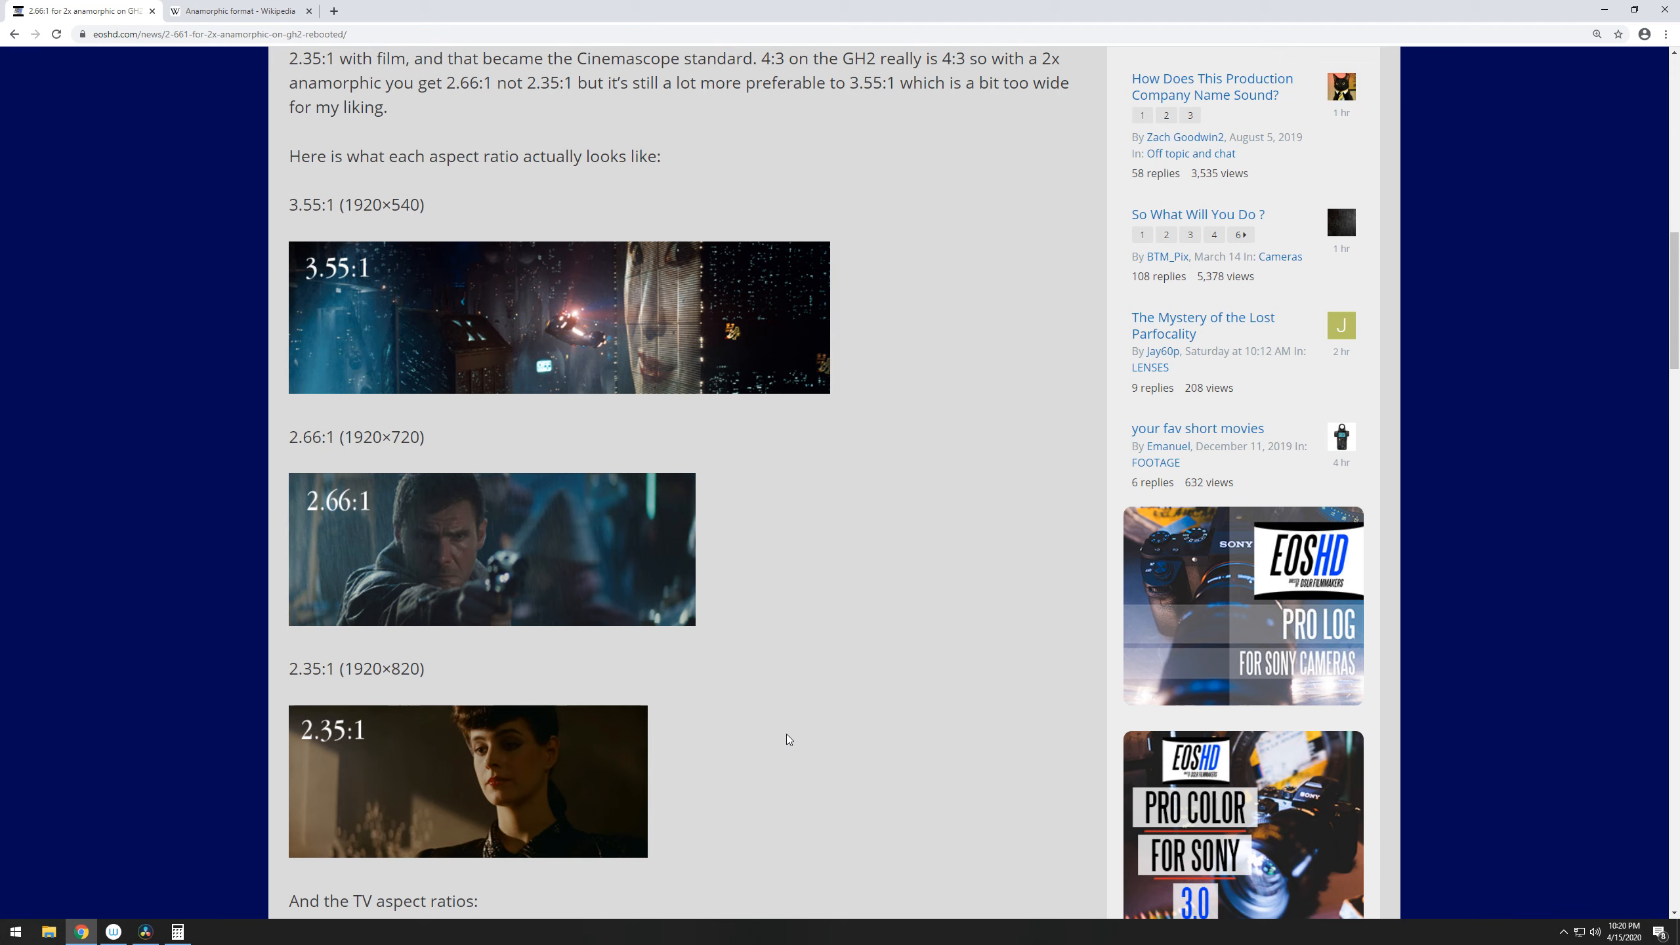
{"action": "key", "text": "alt+Tab"}
- Set the project's timeline resolution to 4096 x 1716 DCI Scope 2.39 and save the project settings
{"action": "left_click", "coordinate": [1657, 936]}
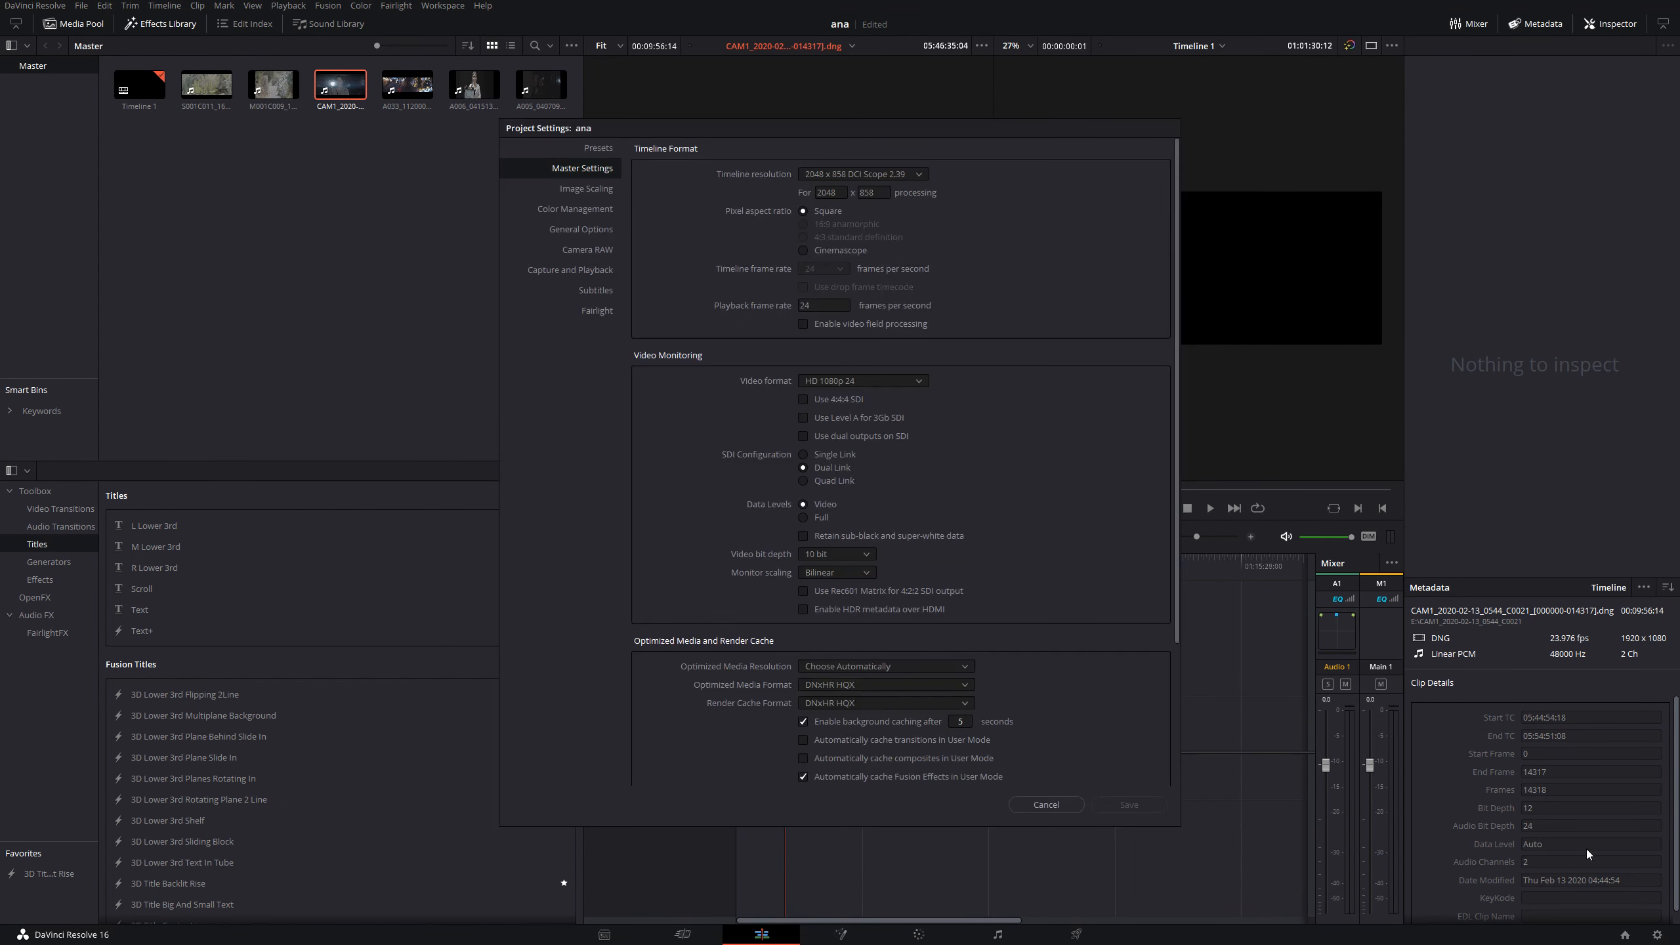
{"action": "left_click", "coordinate": [886, 174]}
{"action": "scroll", "coordinate": [907, 278], "scroll_direction": "down", "scroll_amount": 3}
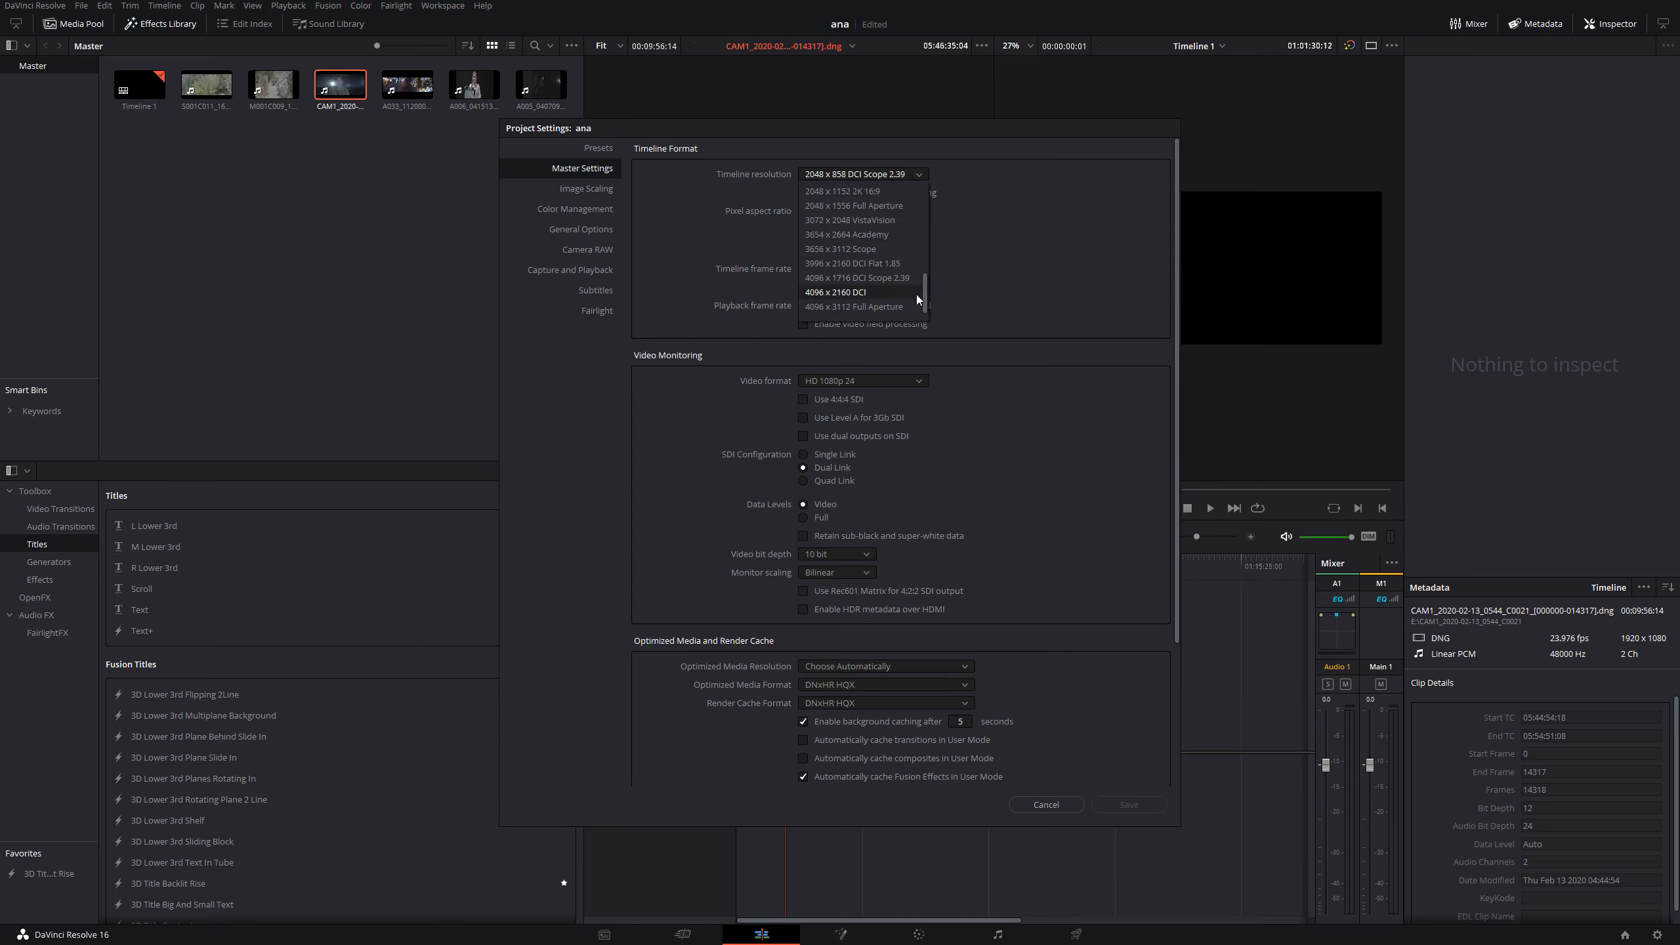
{"action": "left_click", "coordinate": [907, 279]}
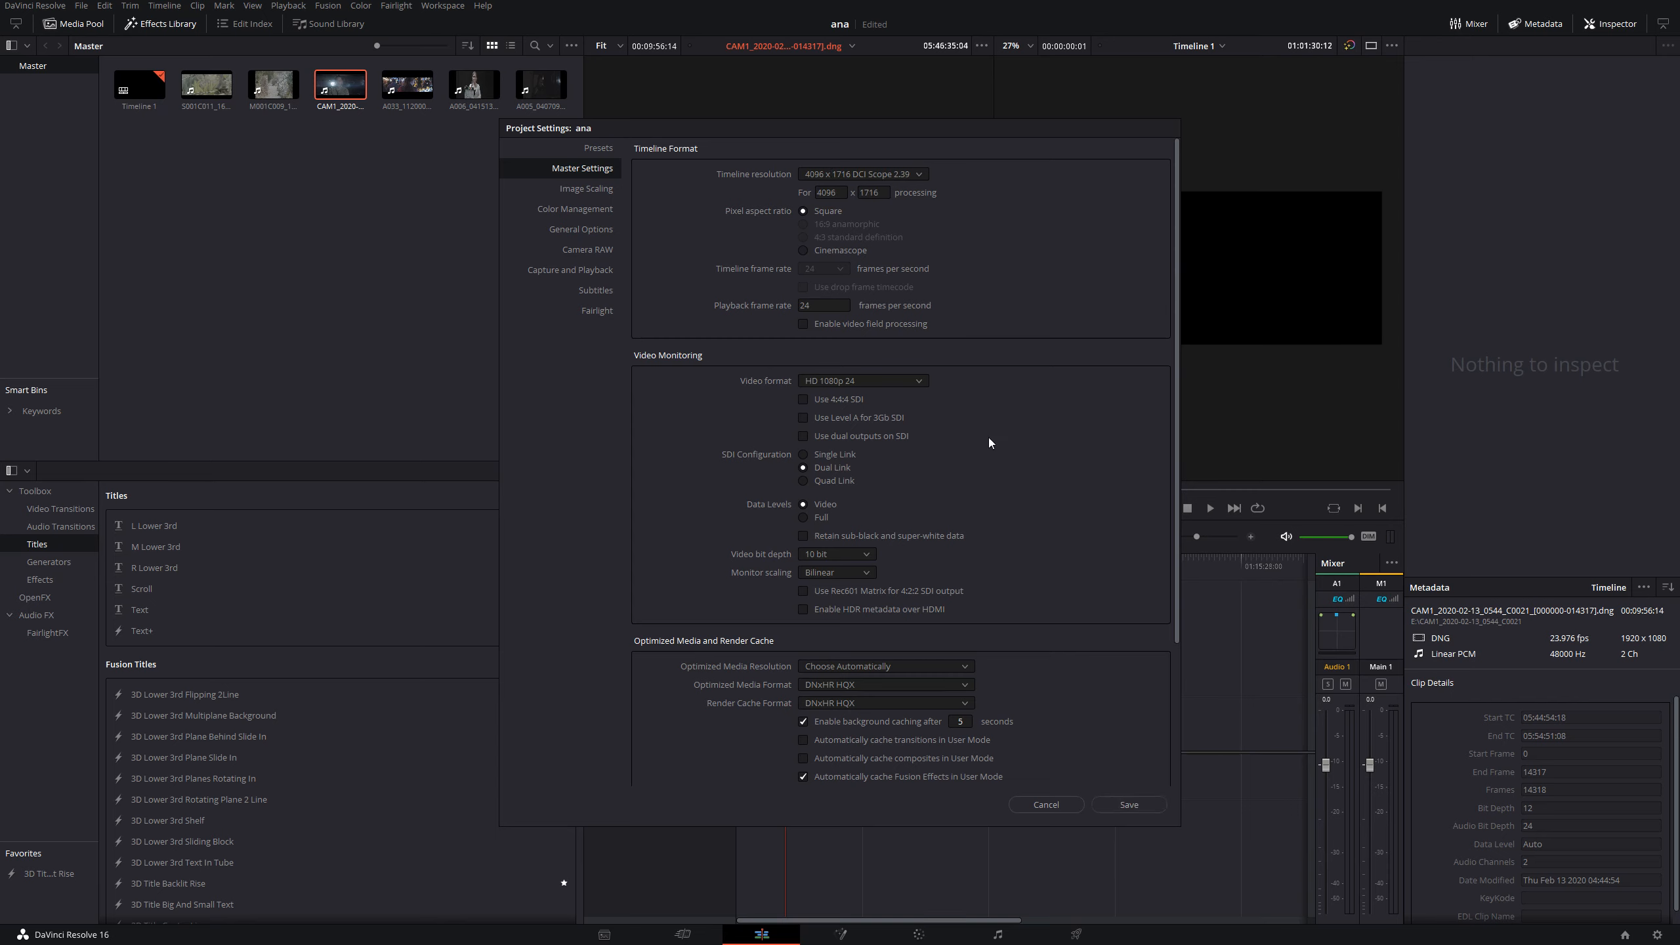
{"action": "left_click", "coordinate": [1147, 803]}
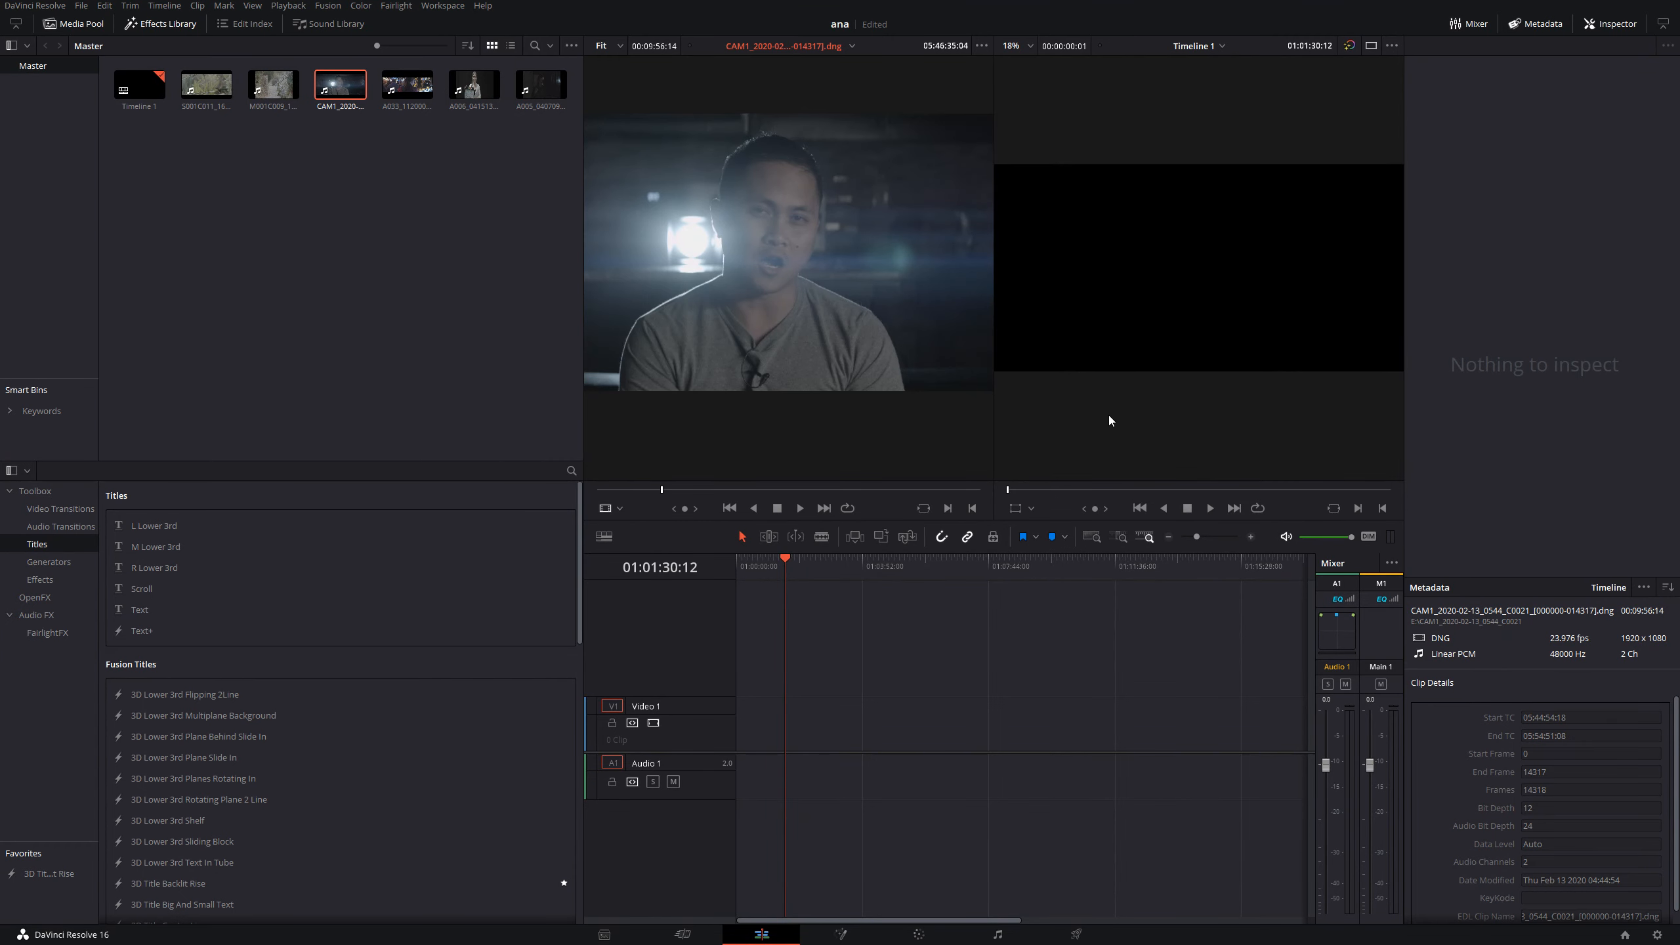
- Preview the A006_04151305_C203.braw clip in a widened viewer on the Media page
{"action": "left_click", "coordinate": [604, 934]}
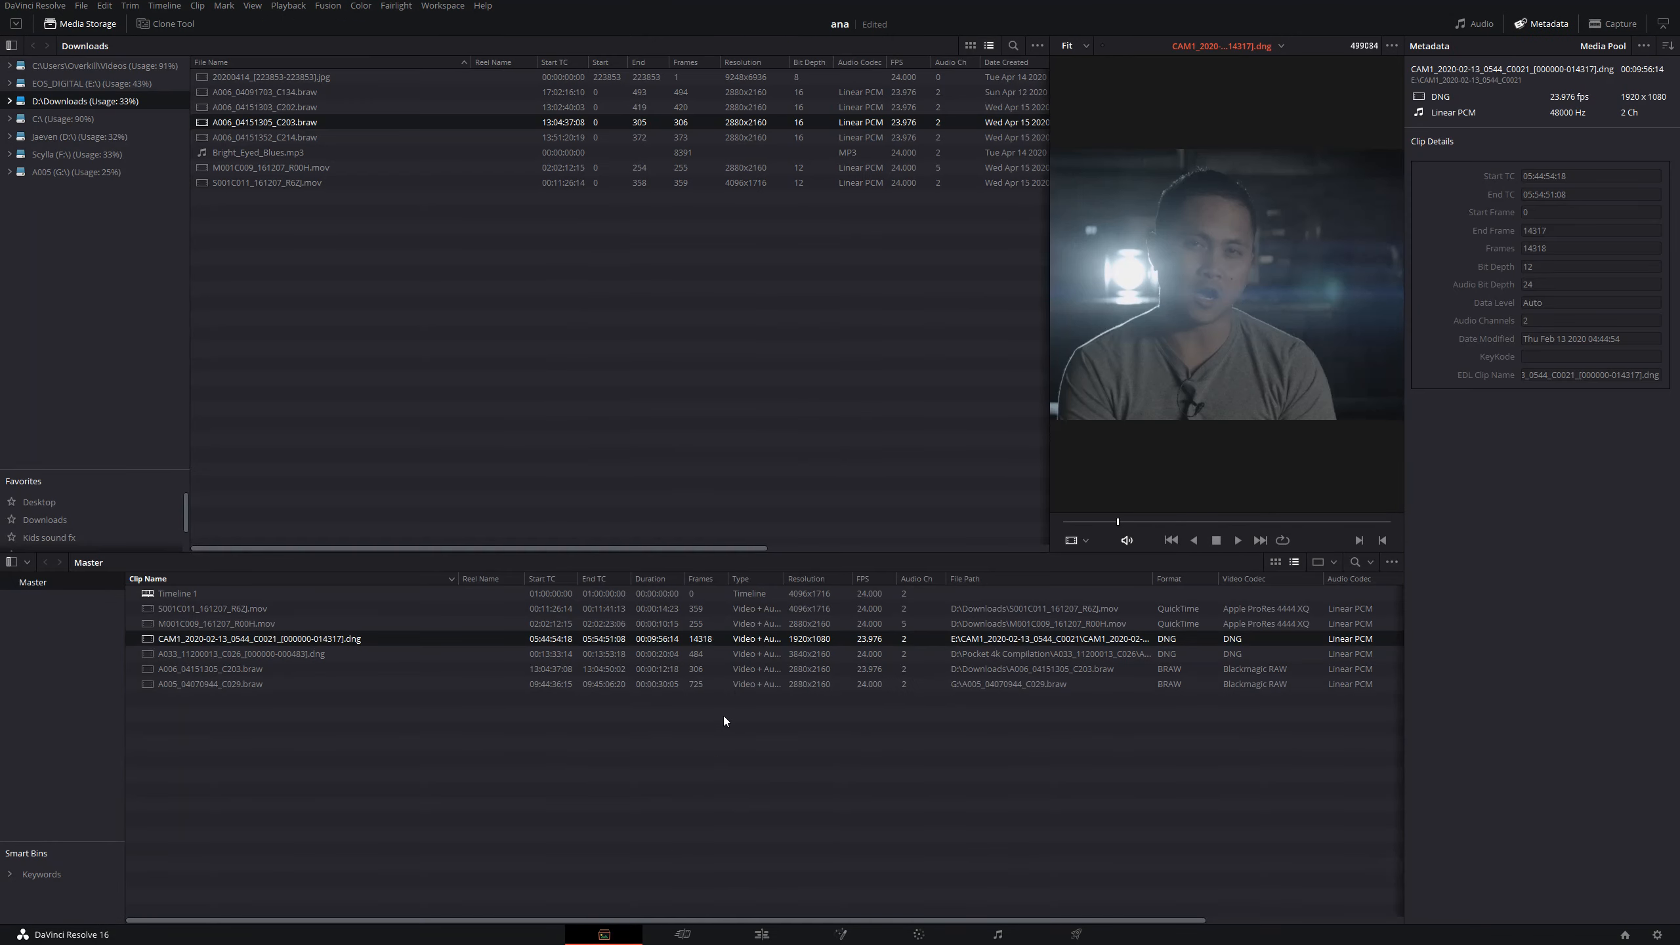
{"action": "left_click_drag", "start_coordinate": [1048, 326], "coordinate": [616, 321]}
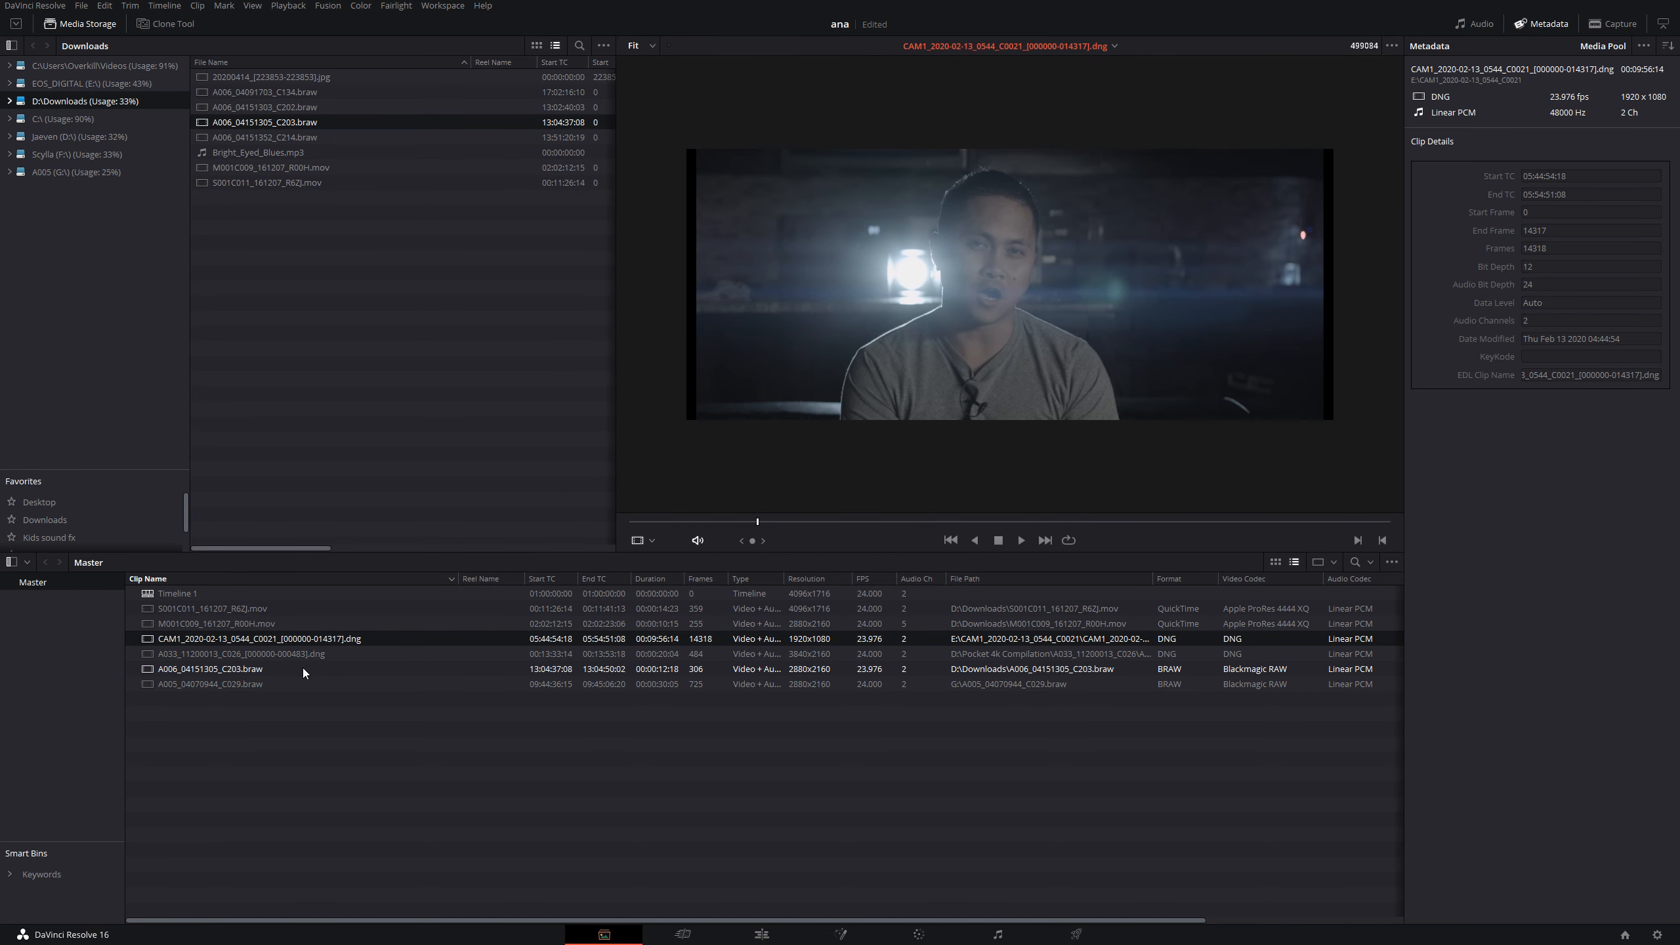
{"action": "left_click", "coordinate": [280, 667]}
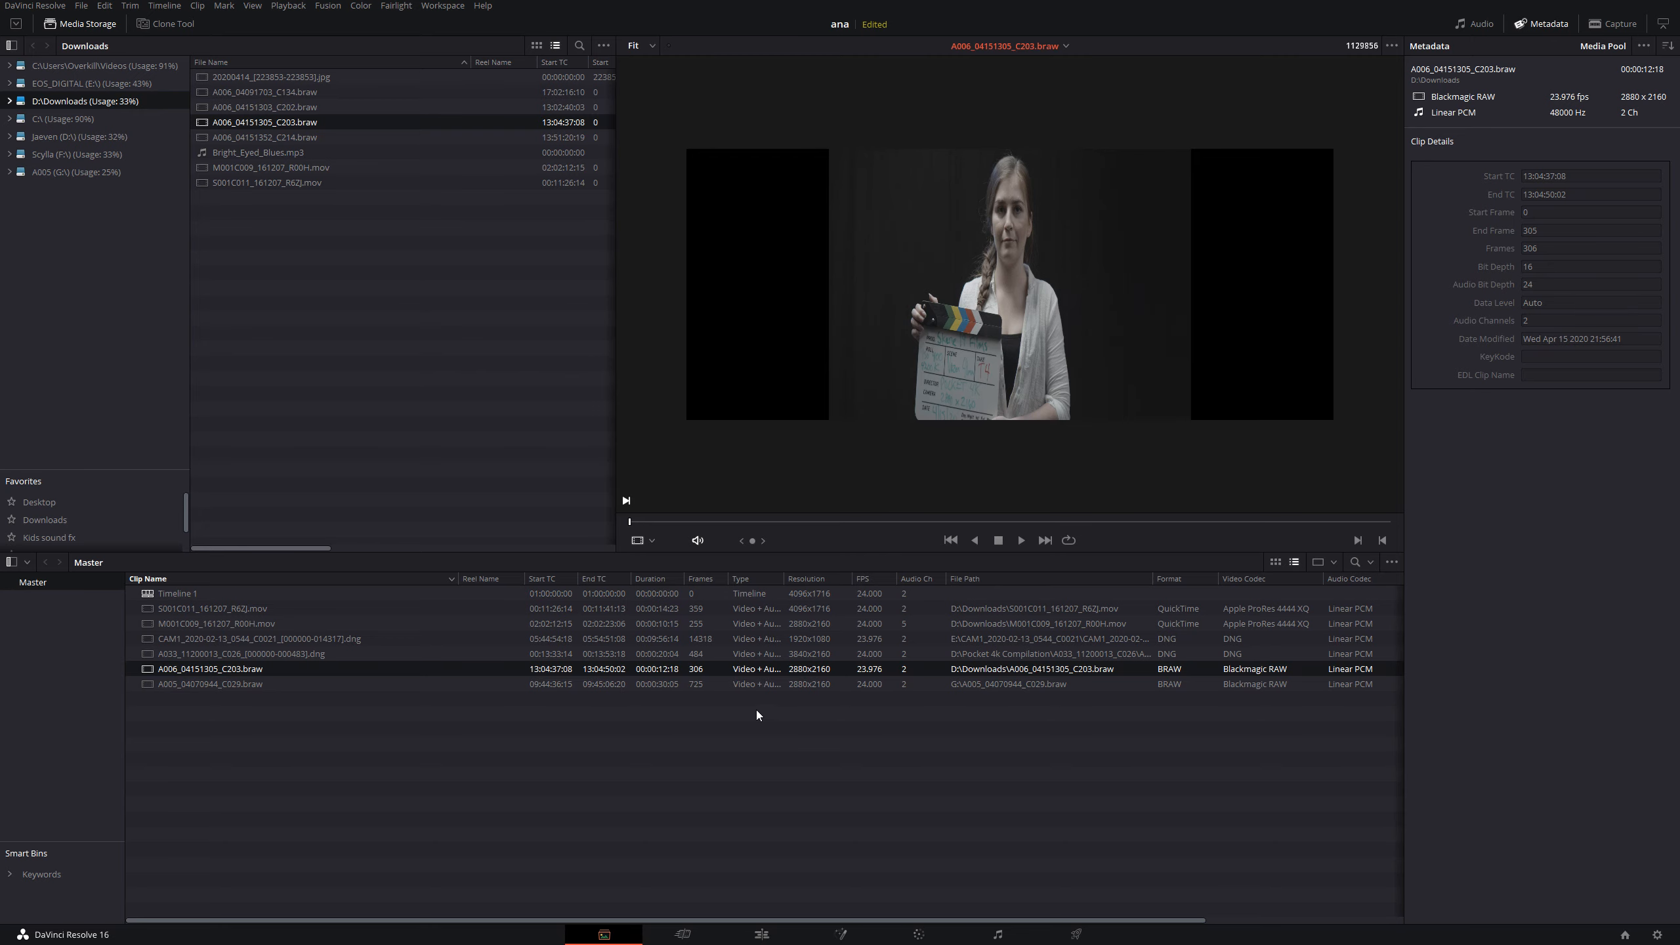
- Place the A006_04151305_C203.braw clip at the start of the timeline on the Edit page
{"action": "left_click", "coordinate": [761, 934]}
{"action": "left_click_drag", "start_coordinate": [474, 84], "coordinate": [722, 738]}
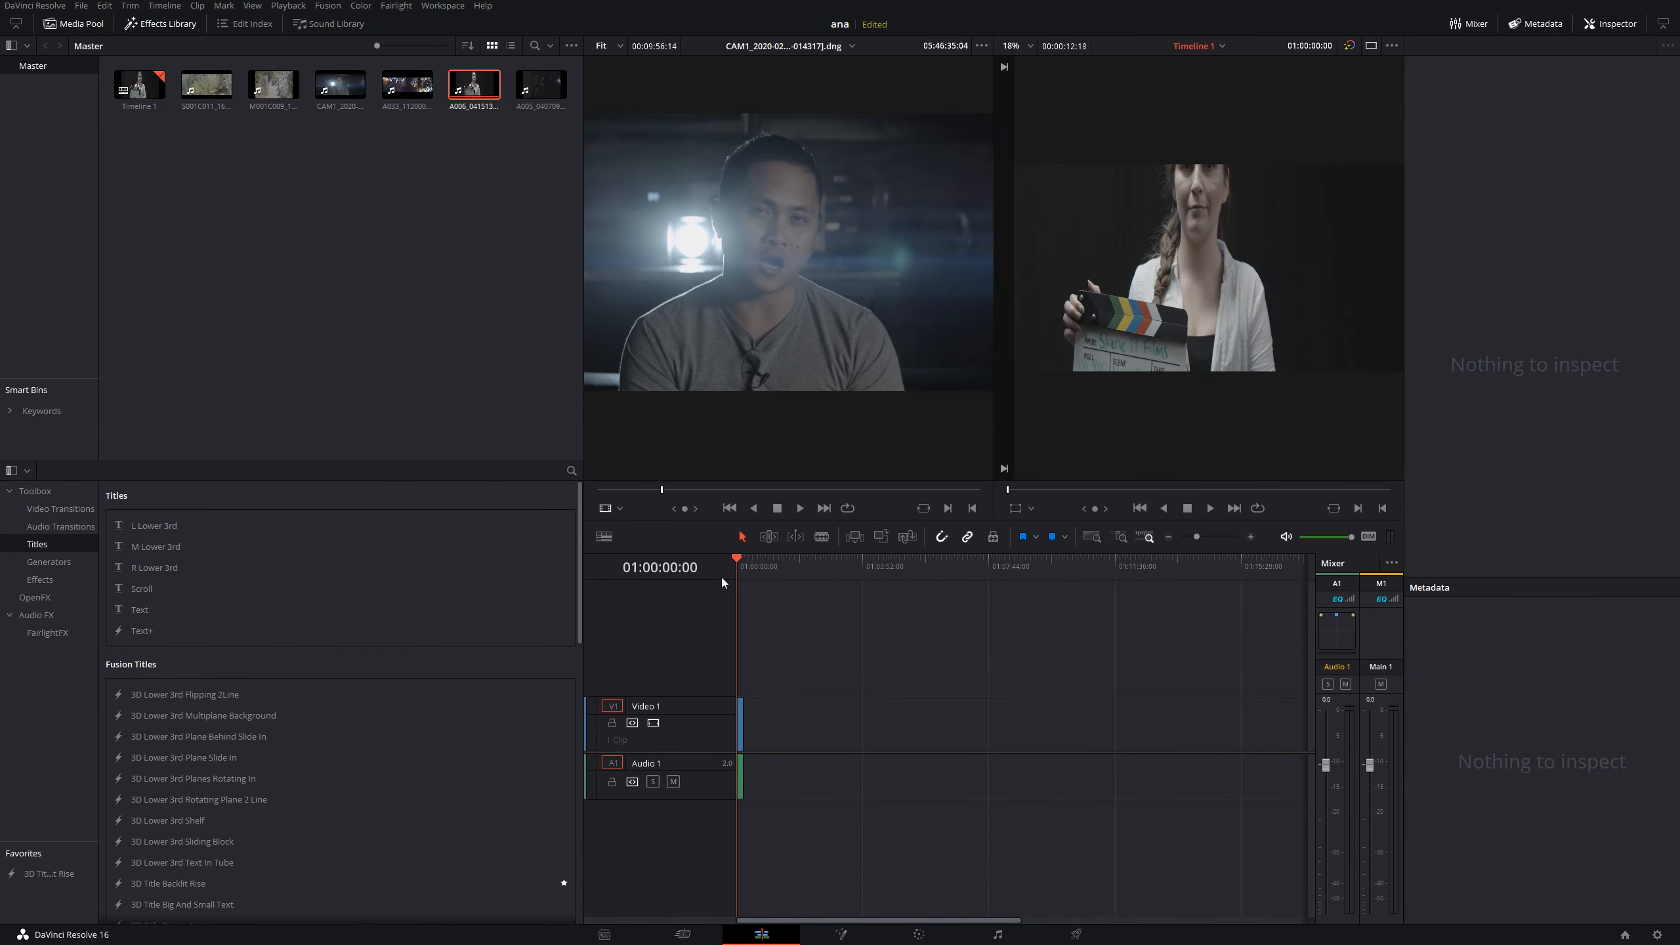
{"action": "scroll", "coordinate": [816, 680], "scroll_direction": "up", "scroll_amount": 6}
{"action": "scroll", "coordinate": [1147, 387], "scroll_direction": "down", "scroll_amount": 3}
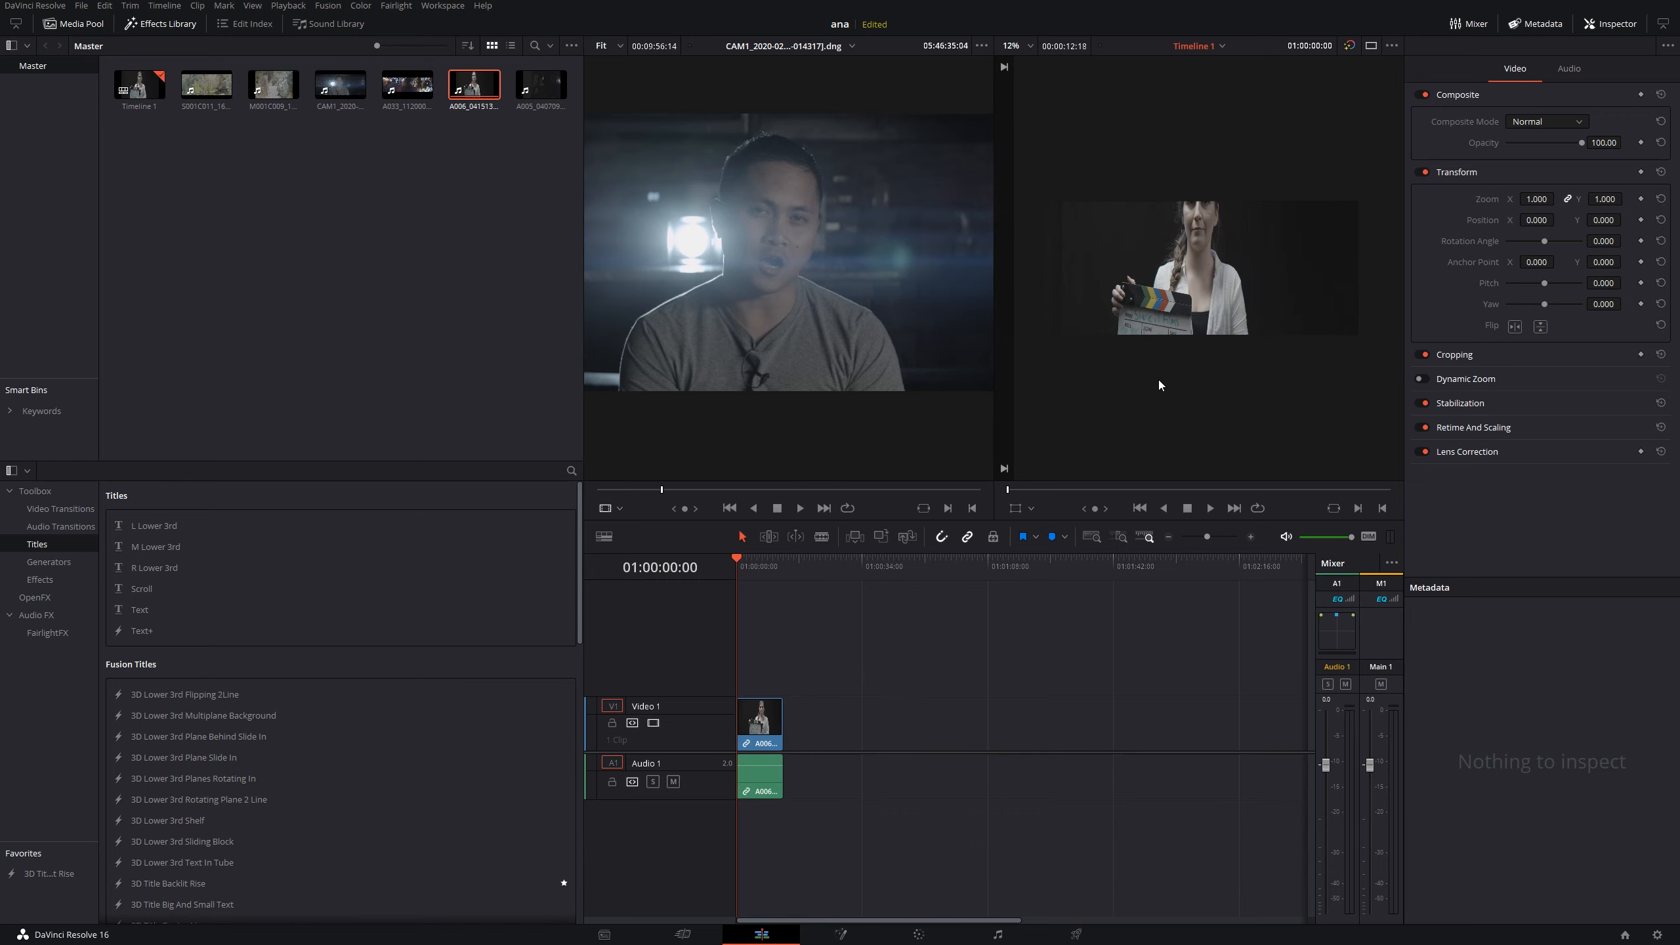
{"action": "scroll", "coordinate": [1163, 318], "scroll_direction": "up", "scroll_amount": 1}
{"action": "scroll", "coordinate": [1129, 319], "scroll_direction": "down", "scroll_amount": 1}
- Set the pixel aspect ratio of the A006 clip on the timeline to 1.8 in its clip attributes
{"action": "left_click", "coordinate": [781, 738]}
{"action": "right_click", "coordinate": [781, 737]}
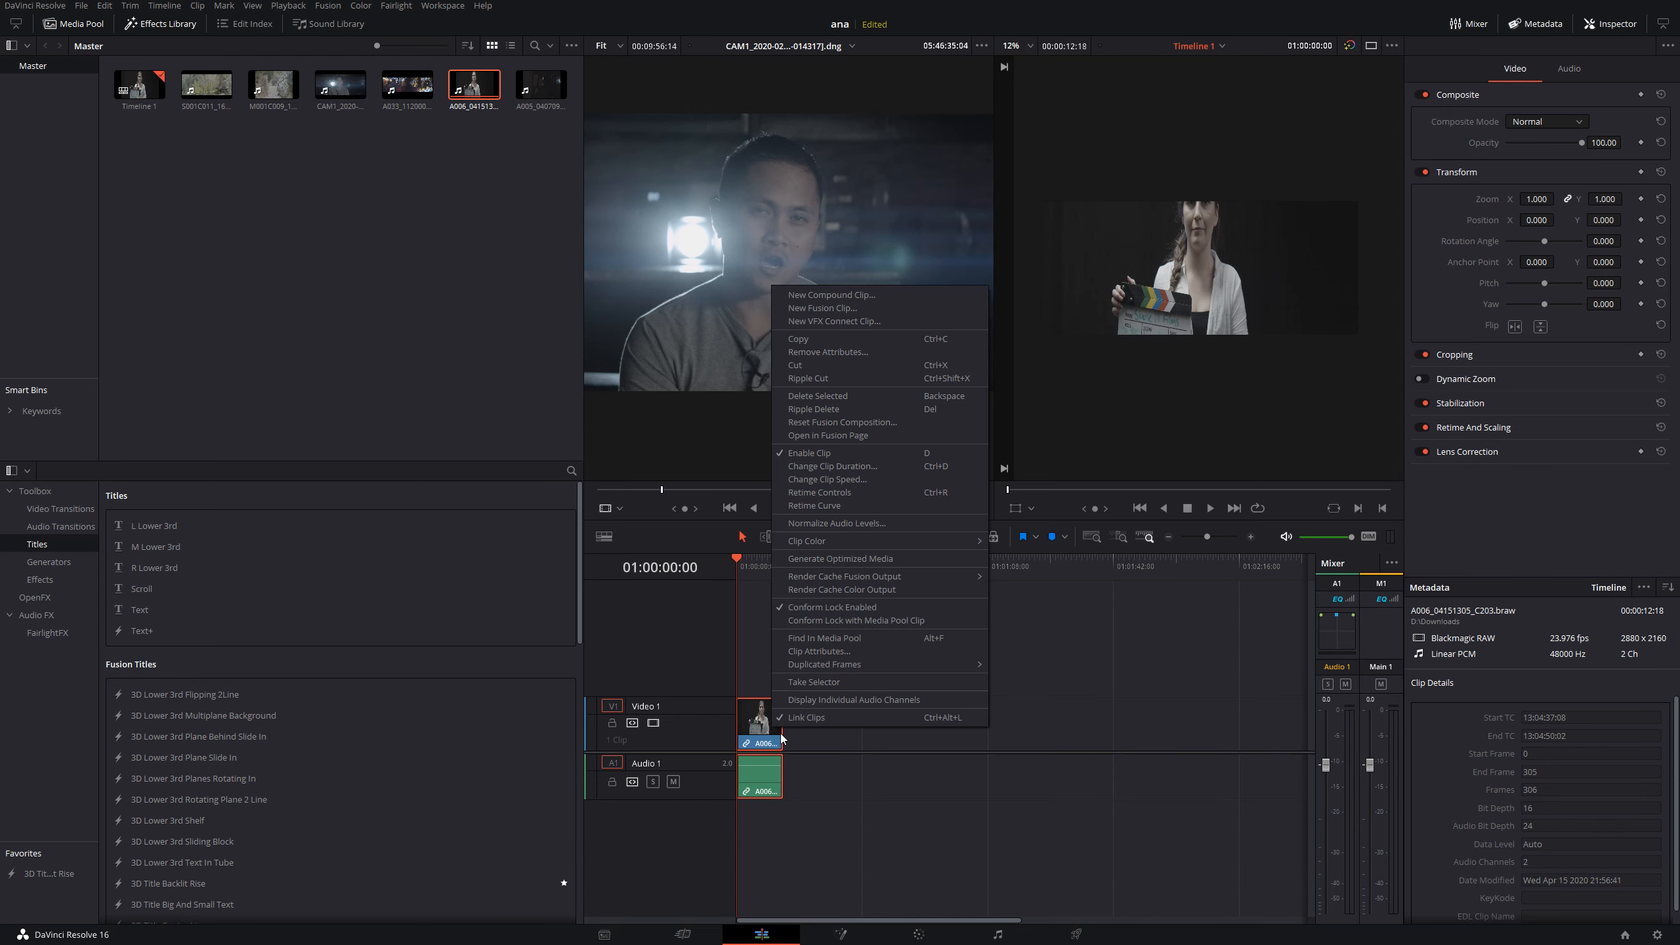
{"action": "left_click", "coordinate": [817, 651]}
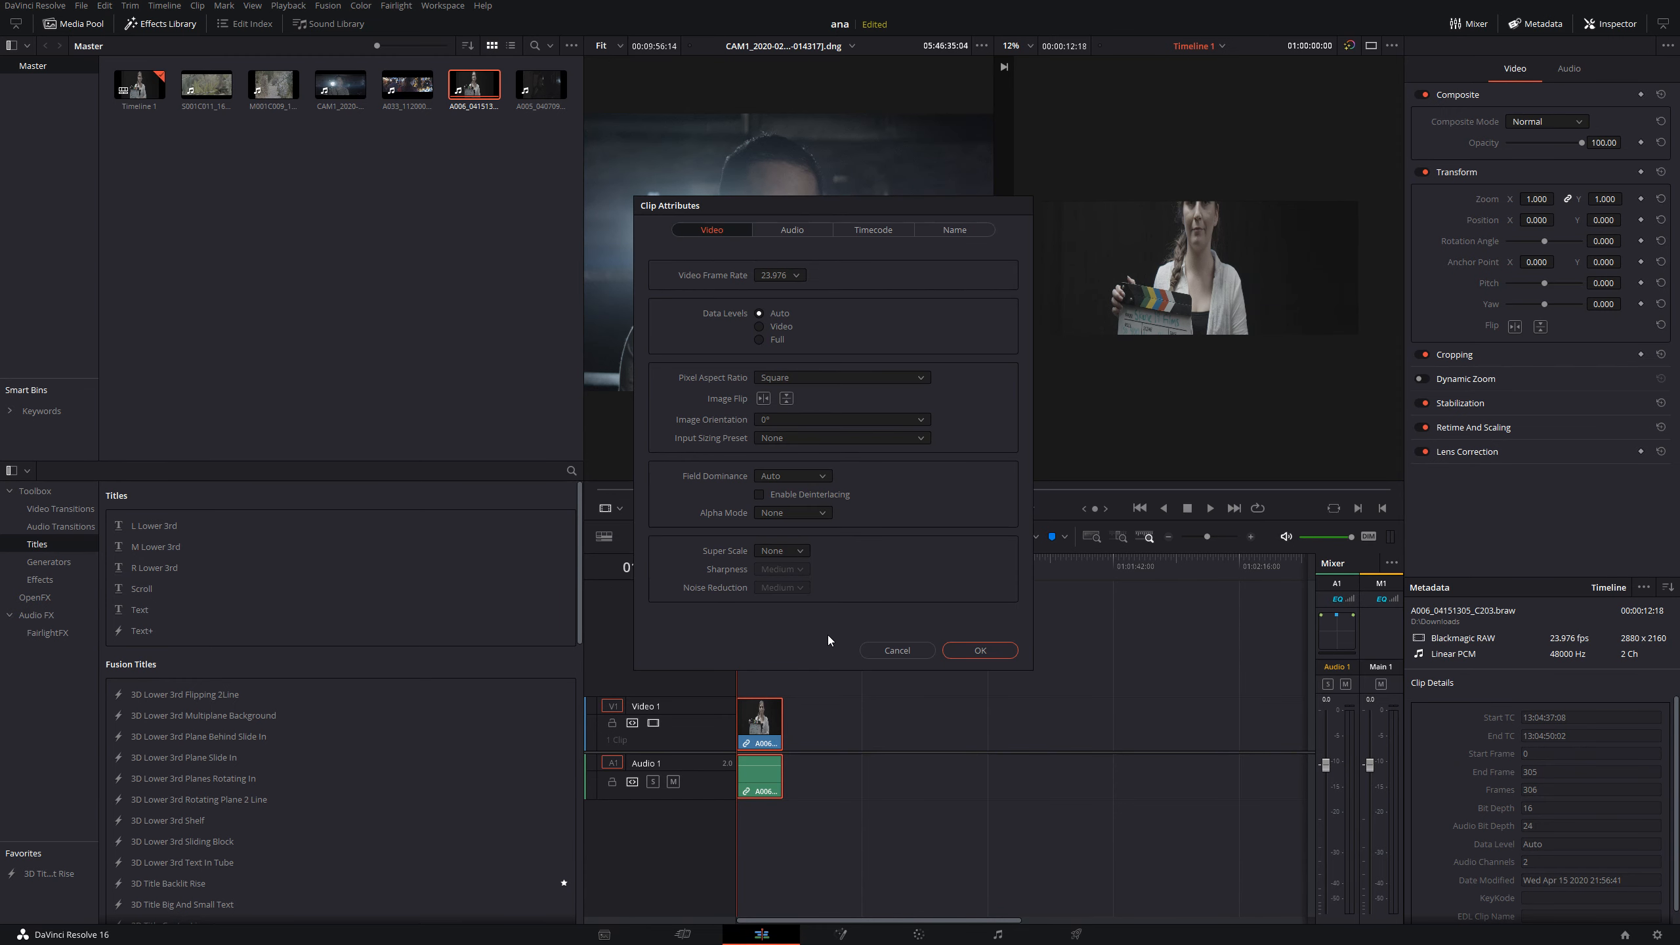
{"action": "left_click", "coordinate": [840, 377]}
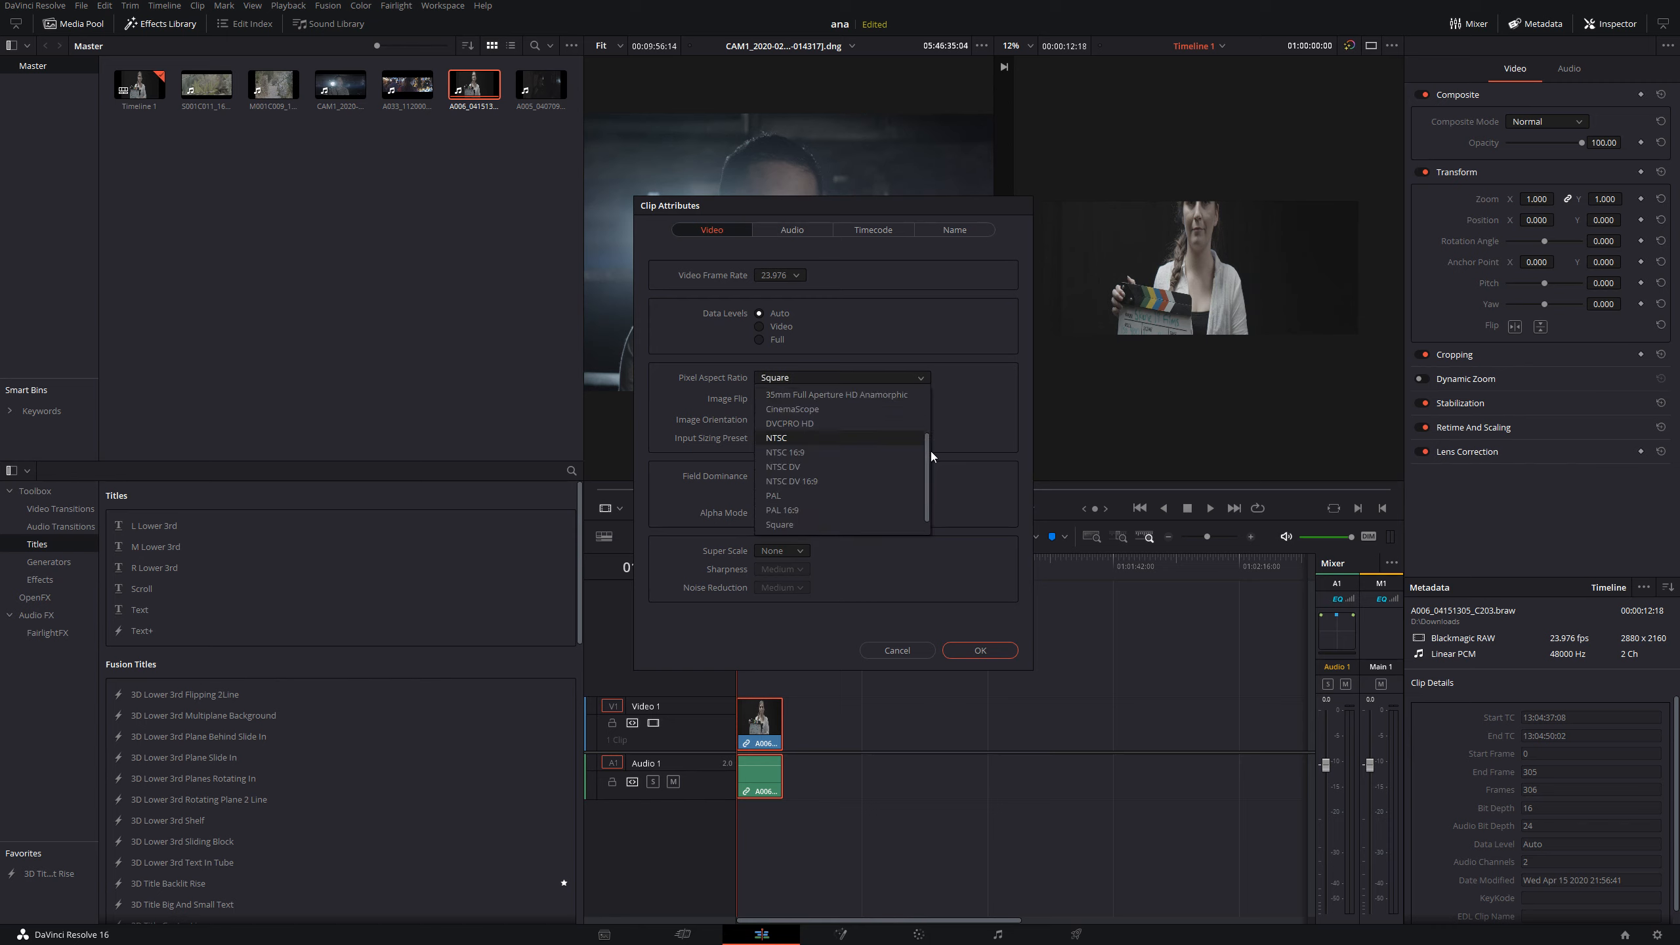
{"action": "left_click_drag", "start_coordinate": [931, 453], "coordinate": [927, 386]}
{"action": "left_click", "coordinate": [814, 441]}
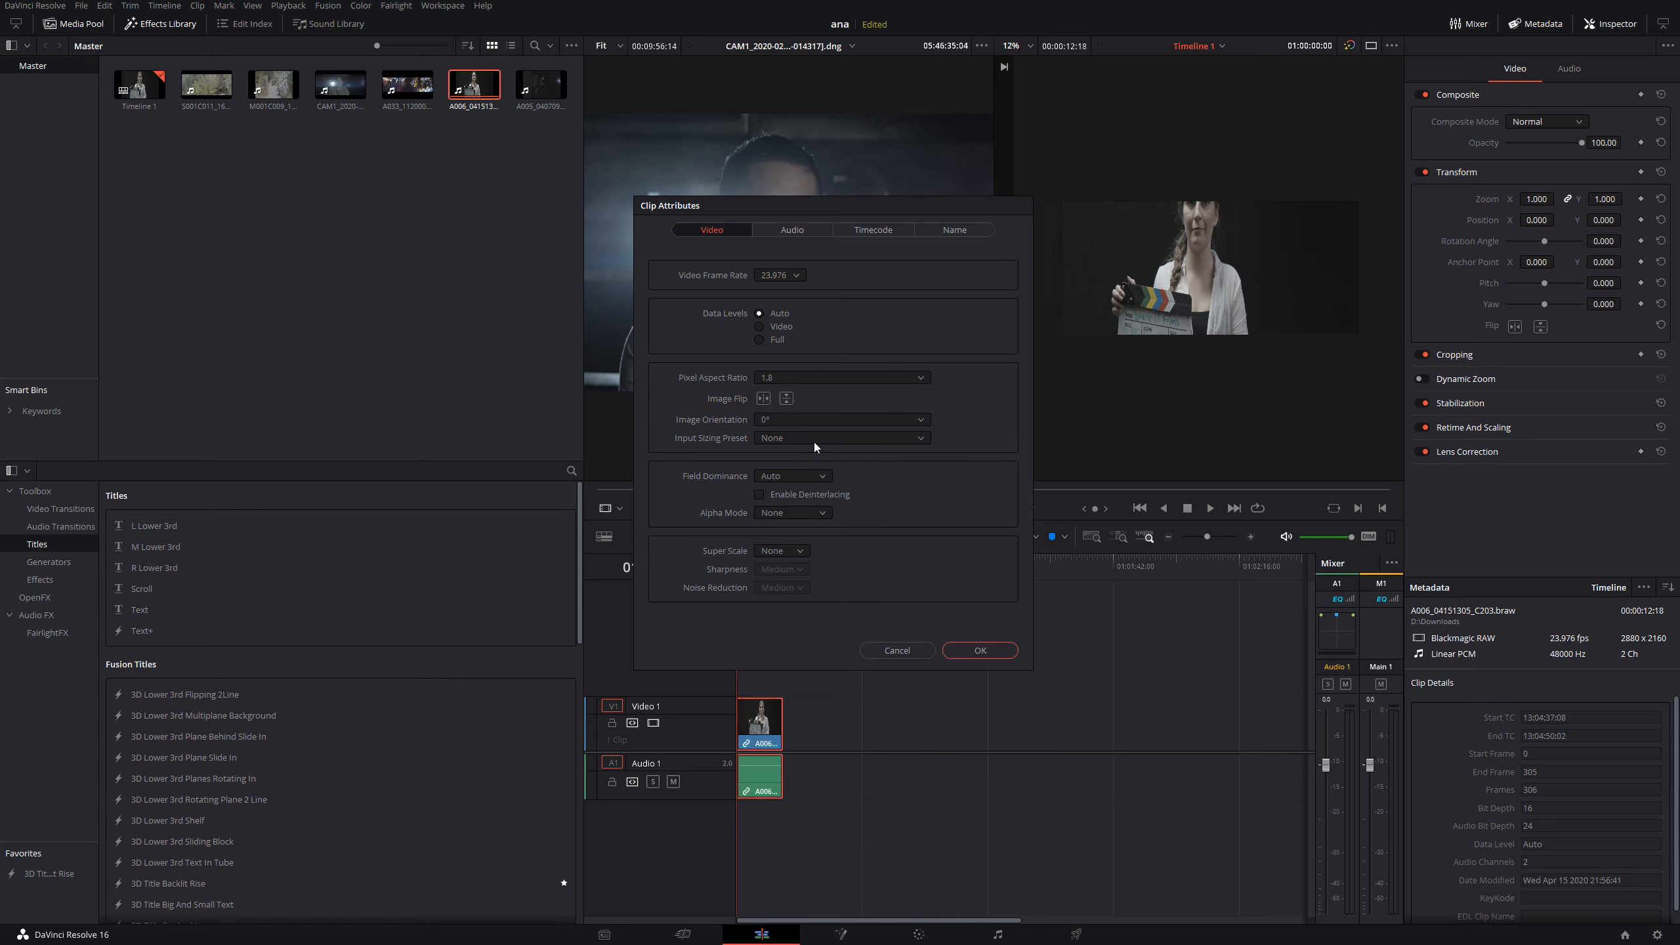
{"action": "left_click", "coordinate": [987, 649]}
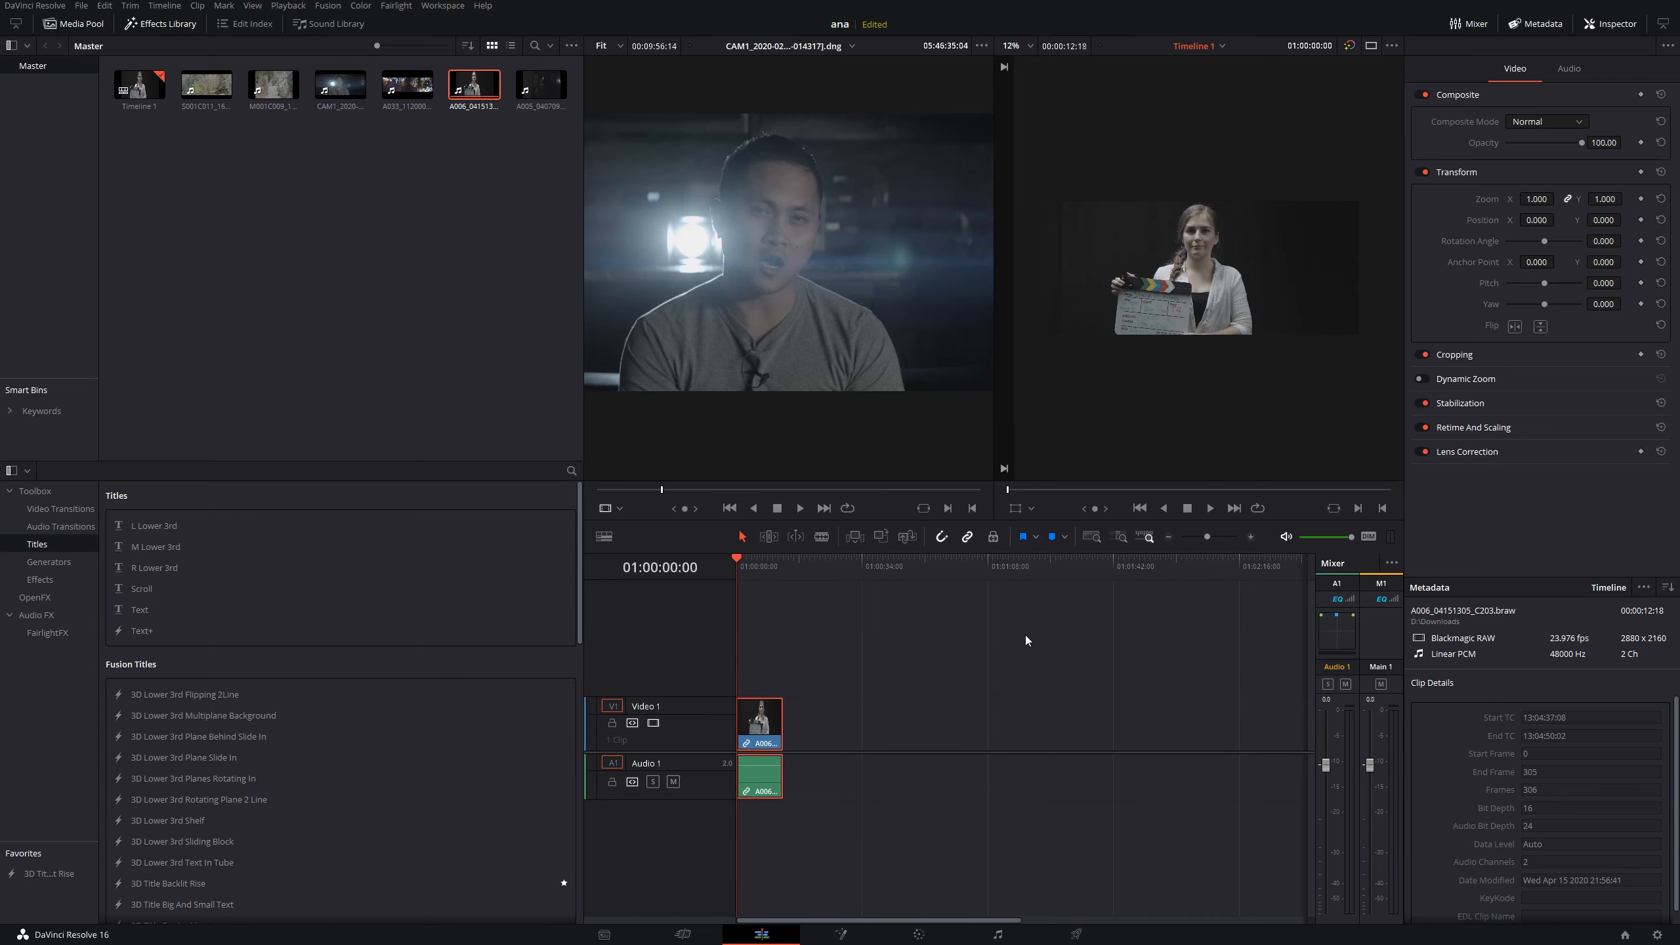
- Scrub through the desqueezed A006 clip full screen to 01:00:10:05 to check its framing
{"action": "key", "text": "p"}
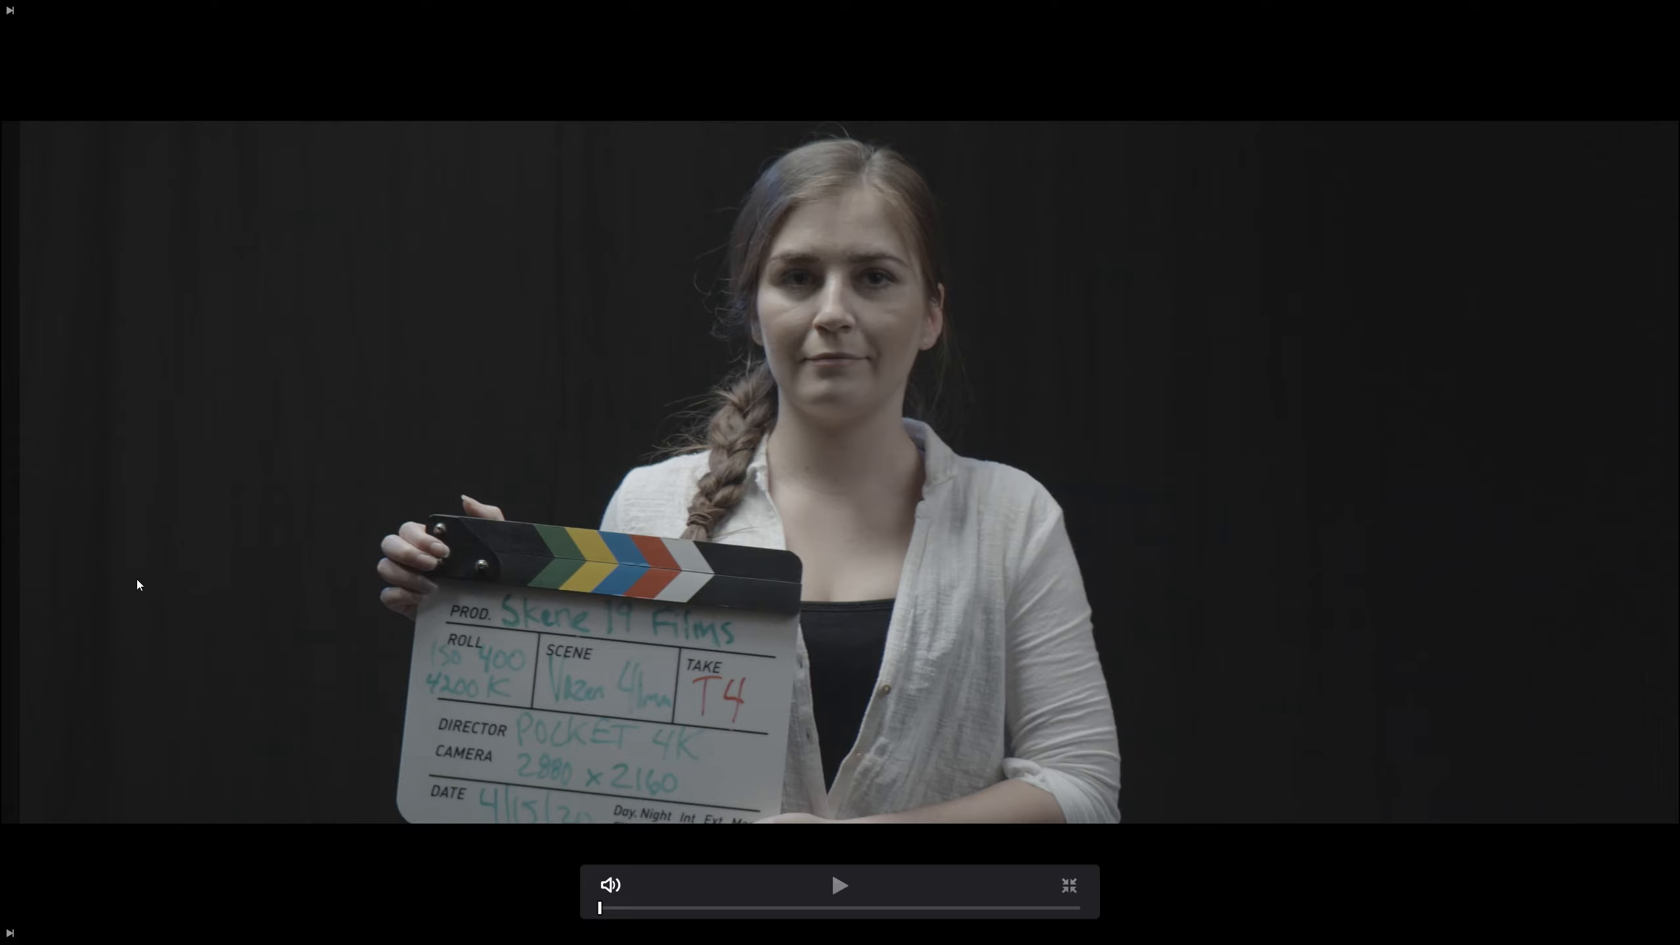
{"action": "left_click_drag", "start_coordinate": [706, 908], "coordinate": [987, 919]}
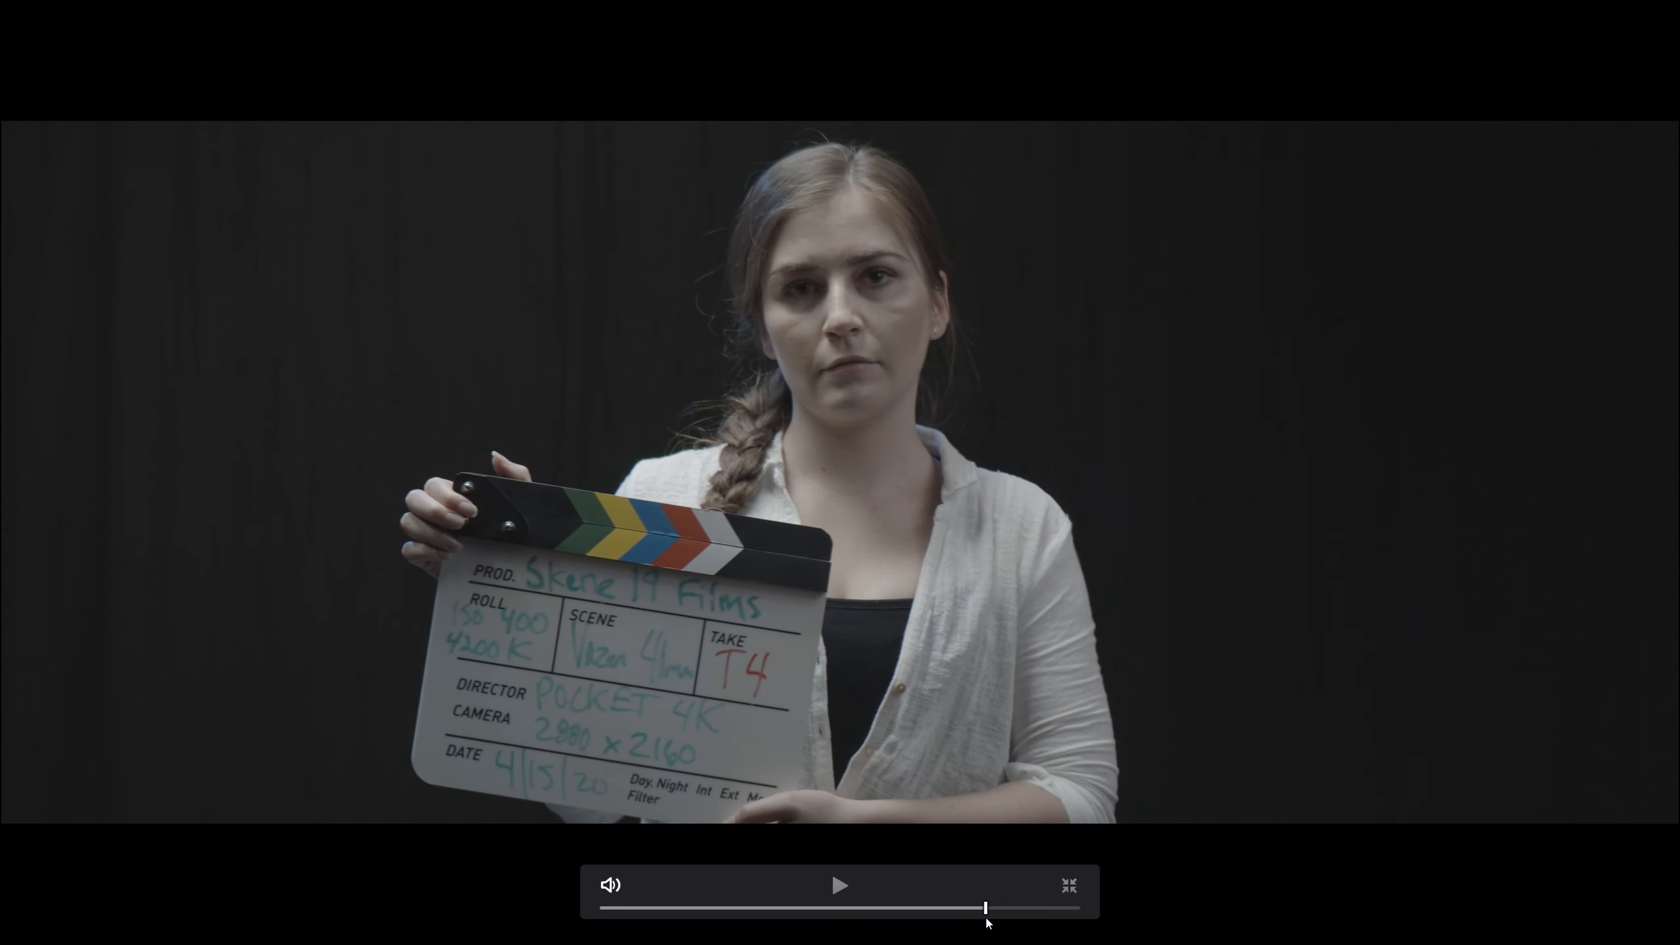
{"action": "key", "text": "Escape"}
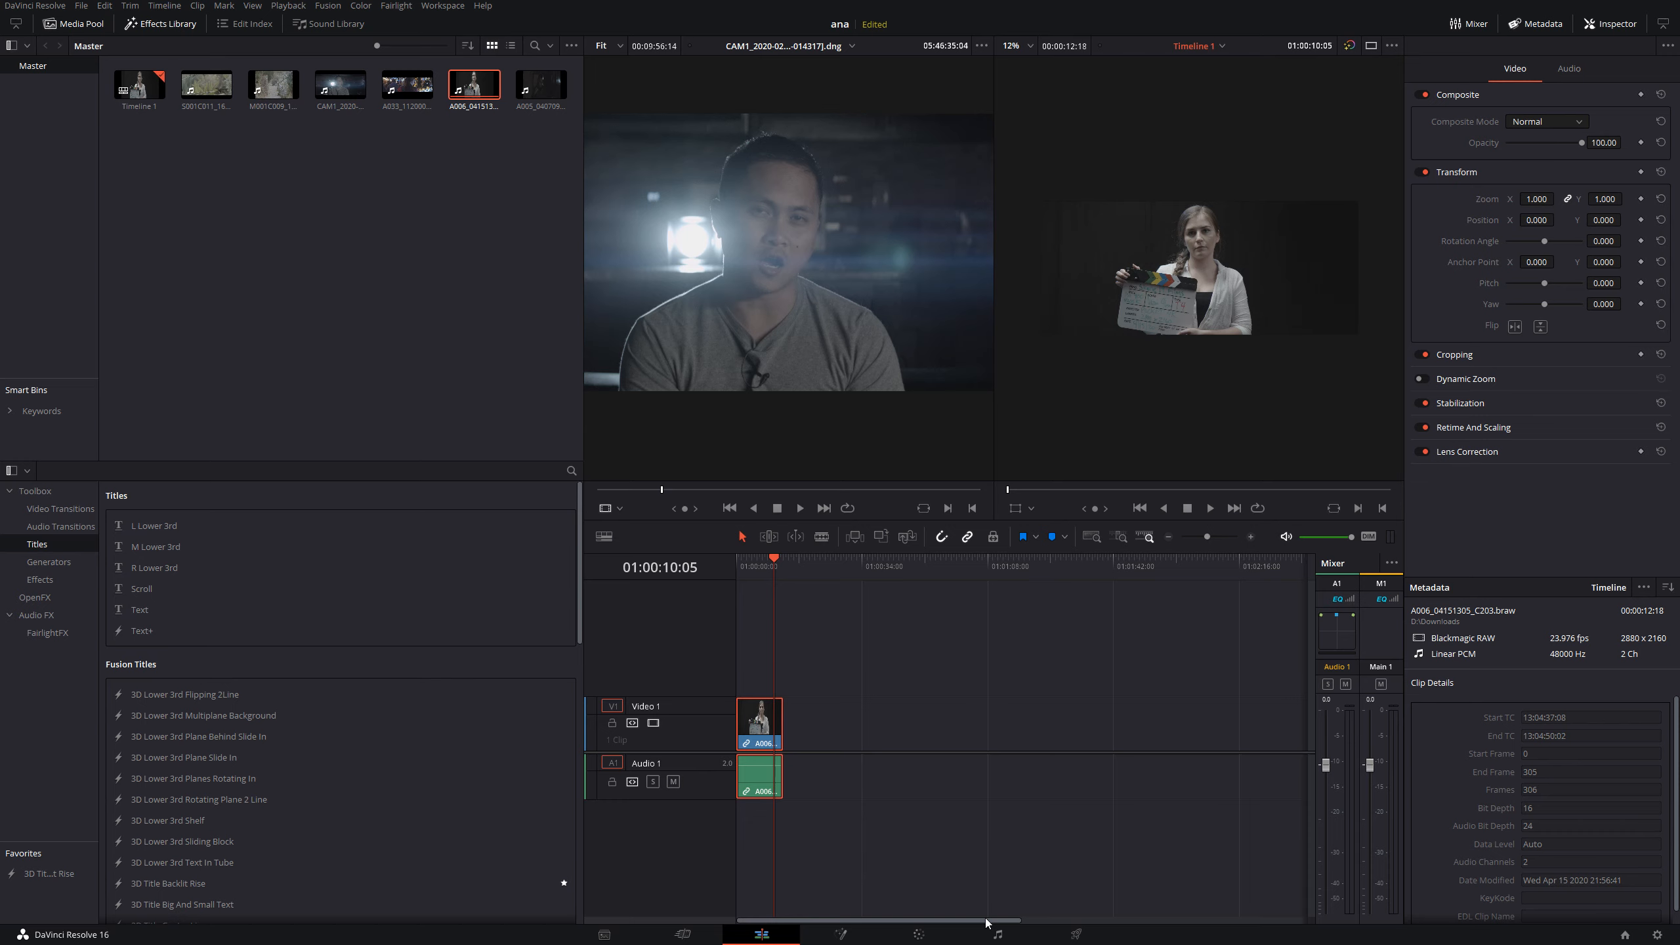
- Try the CinemaScope pixel aspect ratio on the A006 clip in its clip attributes and check the framing full screen
{"action": "right_click", "coordinate": [764, 786]}
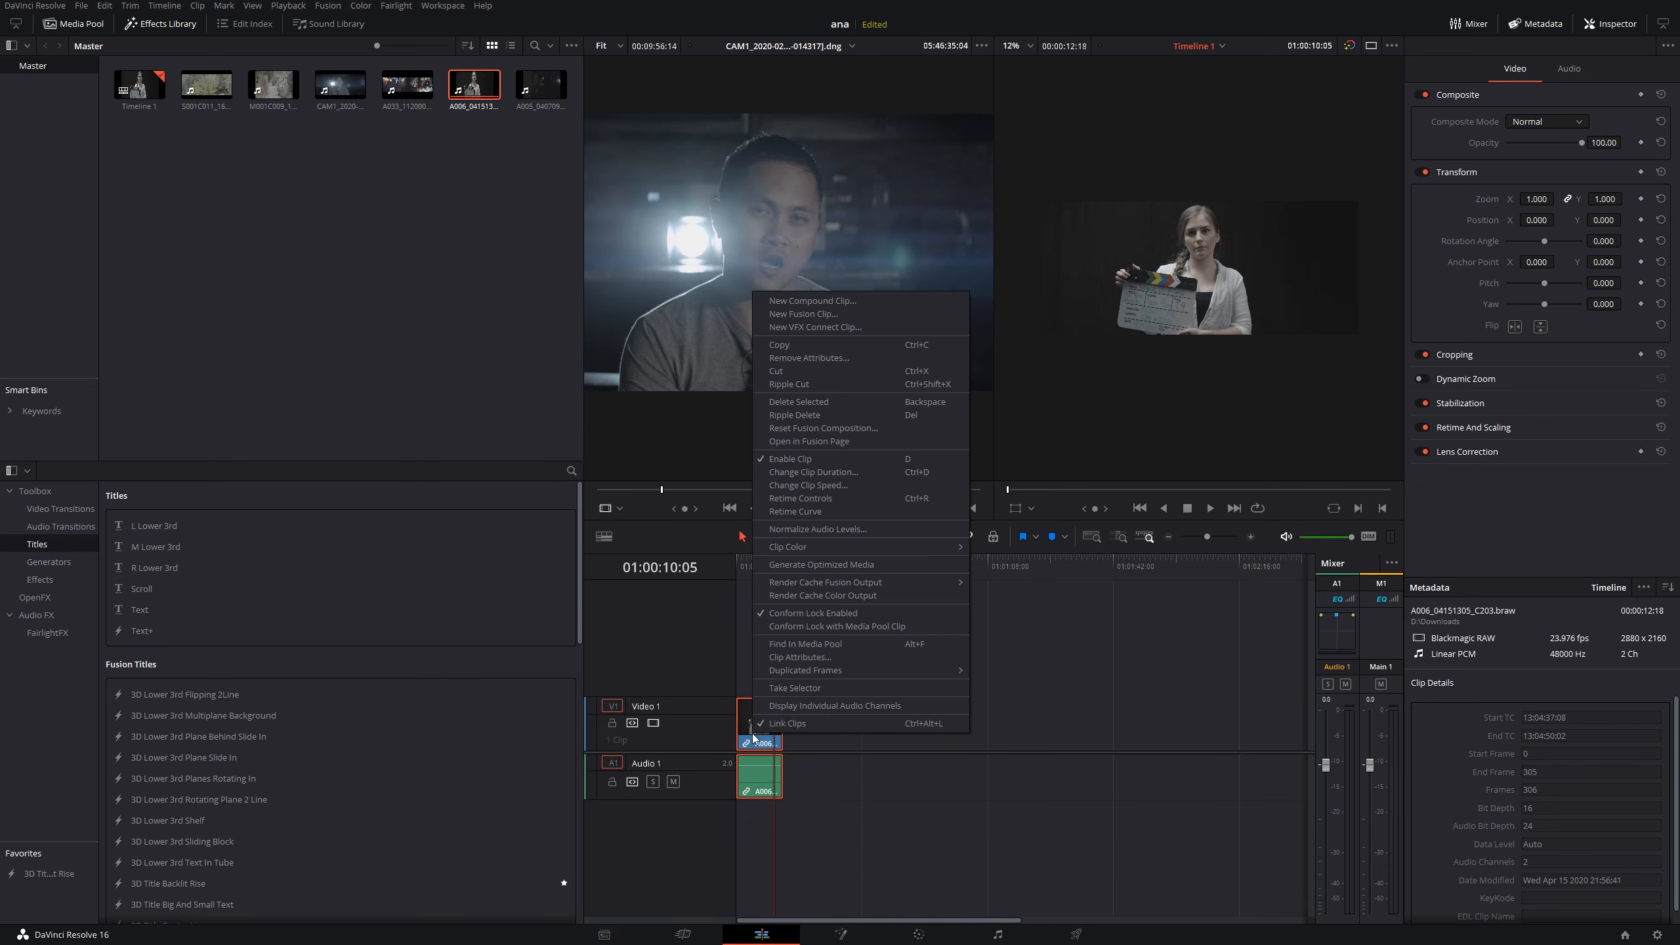
{"action": "left_click", "coordinate": [802, 657]}
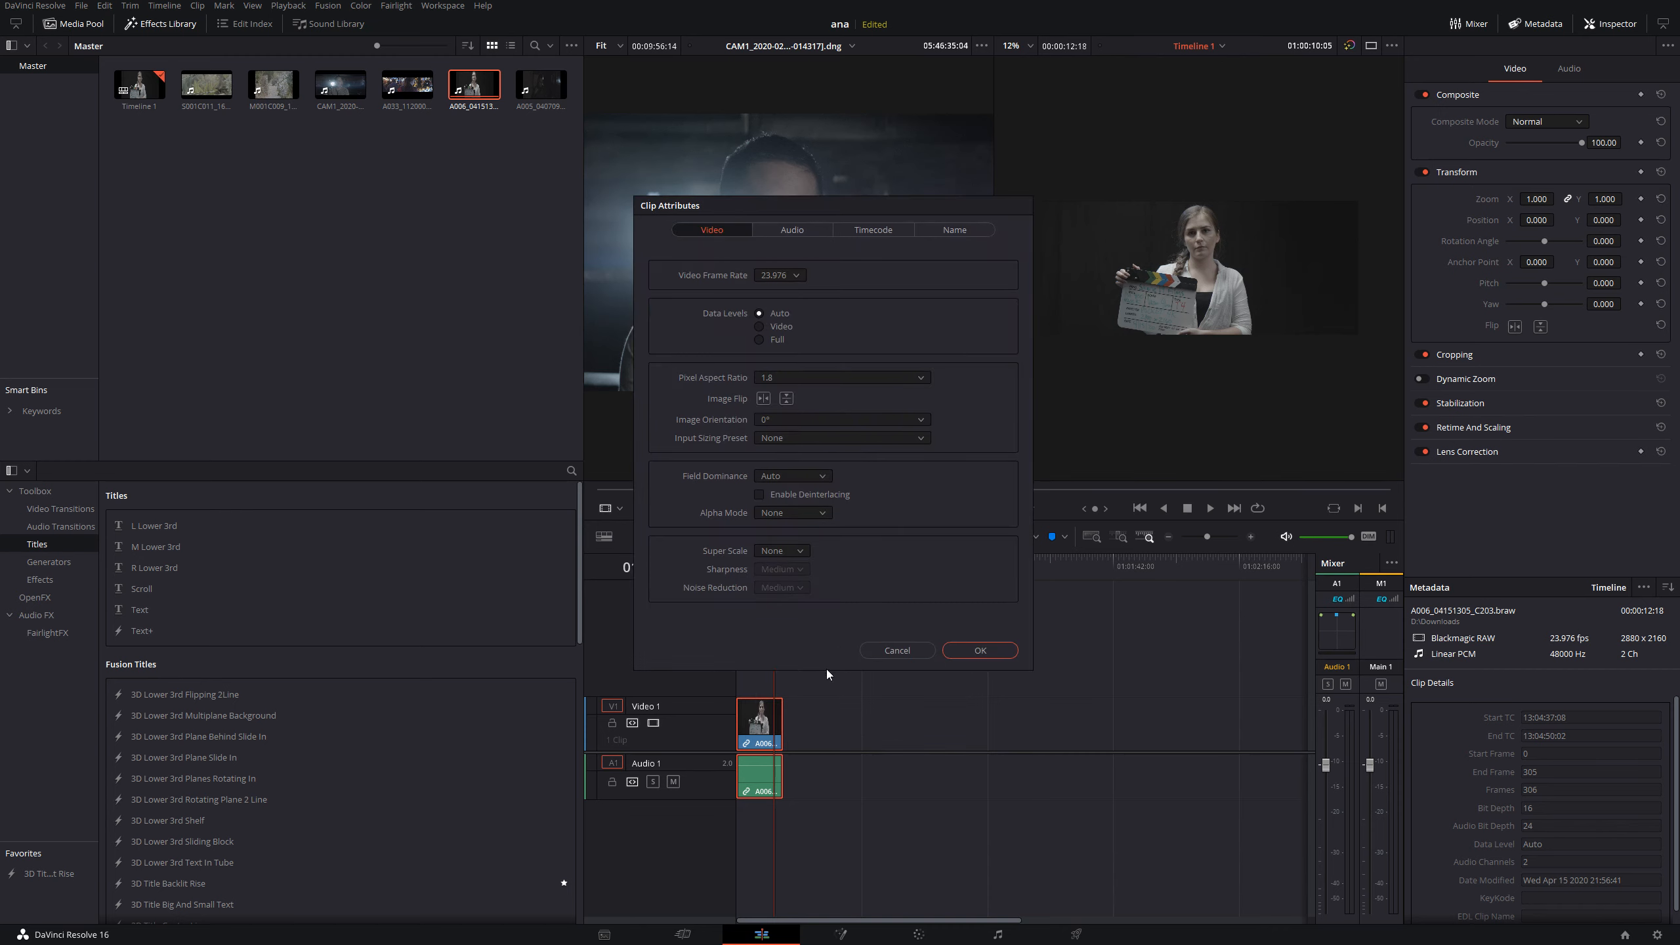
{"action": "left_click", "coordinate": [809, 383]}
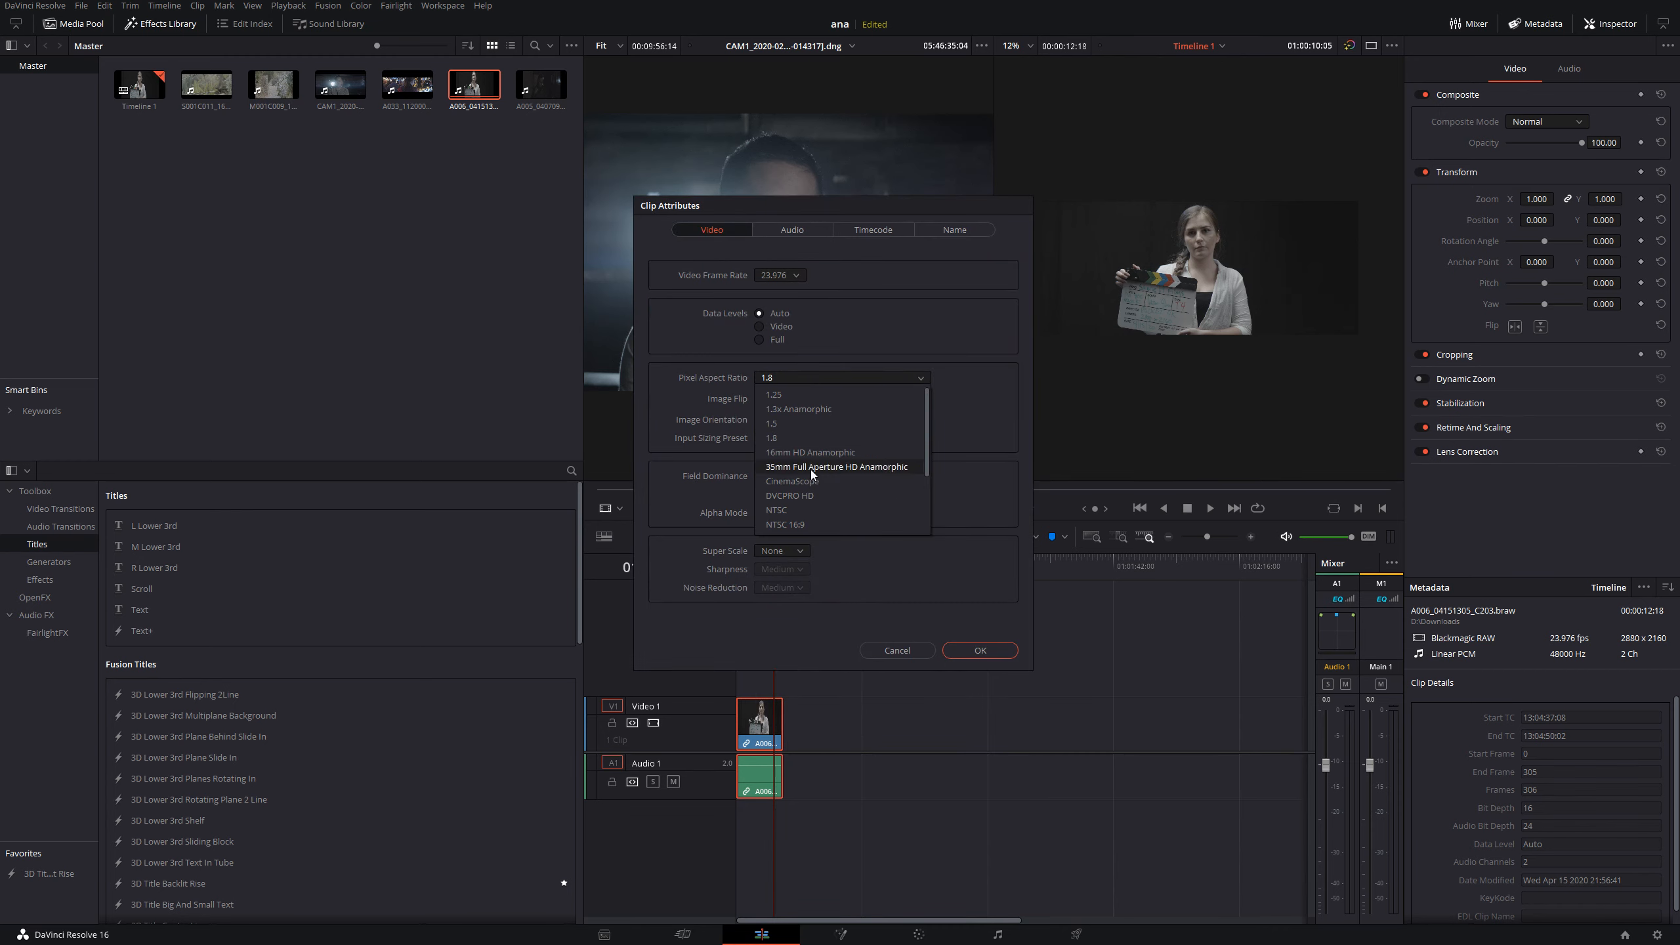
{"action": "left_click", "coordinate": [826, 483]}
{"action": "left_click", "coordinate": [980, 648]}
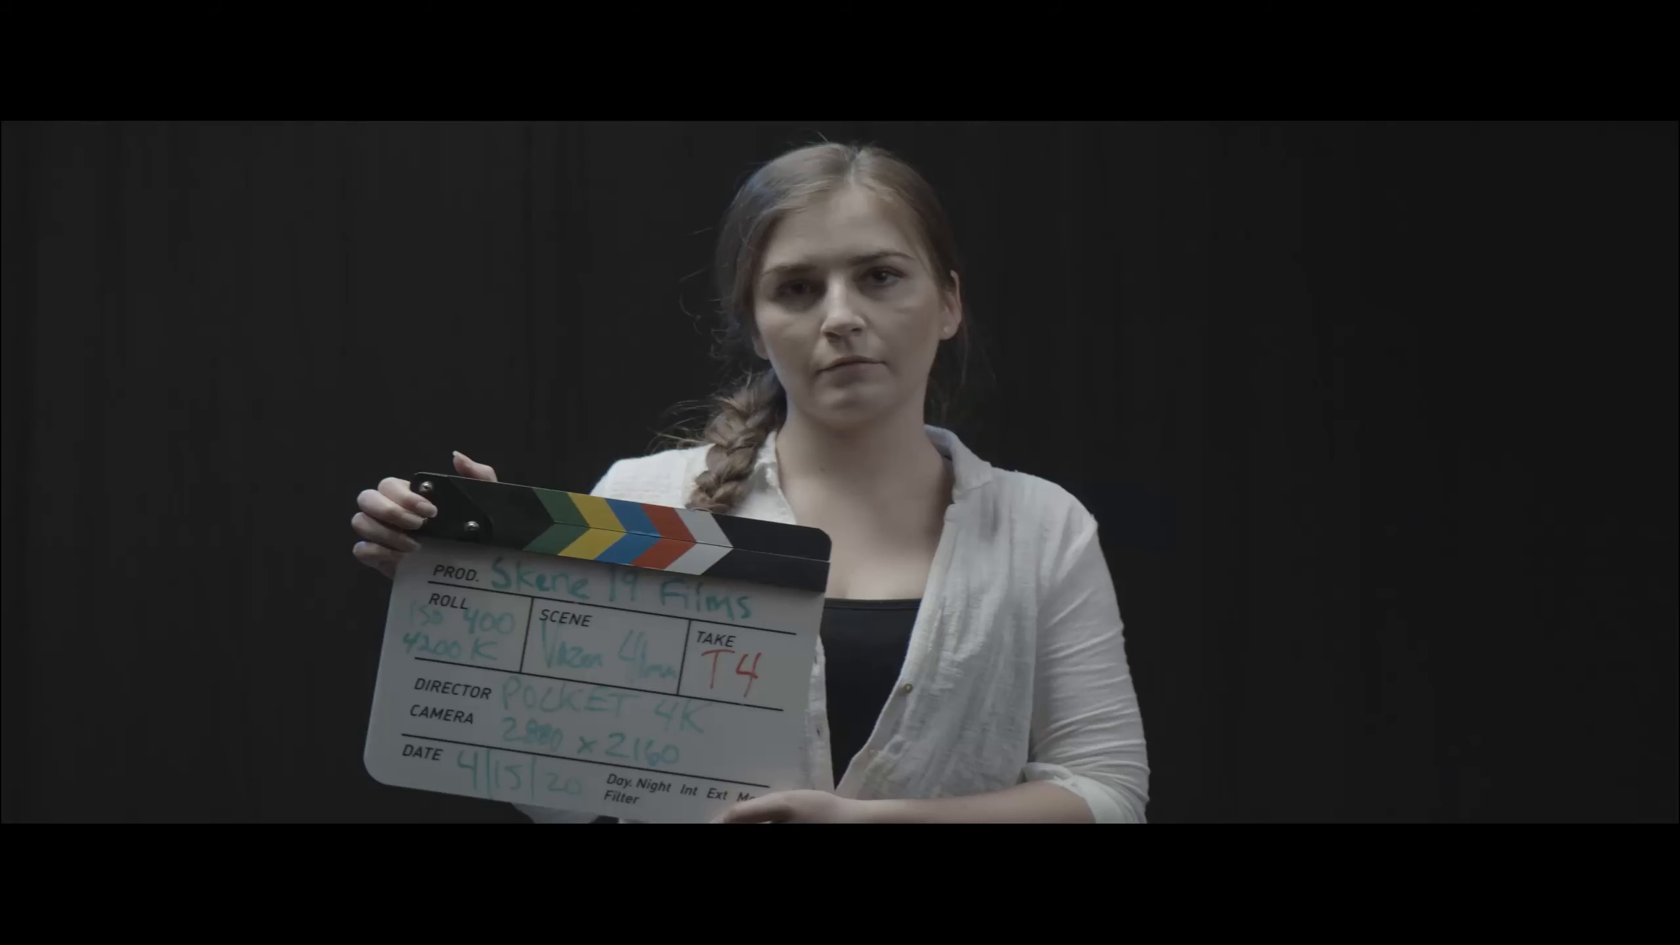
{"action": "mouse_move", "coordinate": [980, 649]}
{"action": "key", "text": "Escape"}
- Set the pixel aspect ratio of the A006 clip on the timeline back to 1.8 in its clip attributes
{"action": "right_click", "coordinate": [761, 714]}
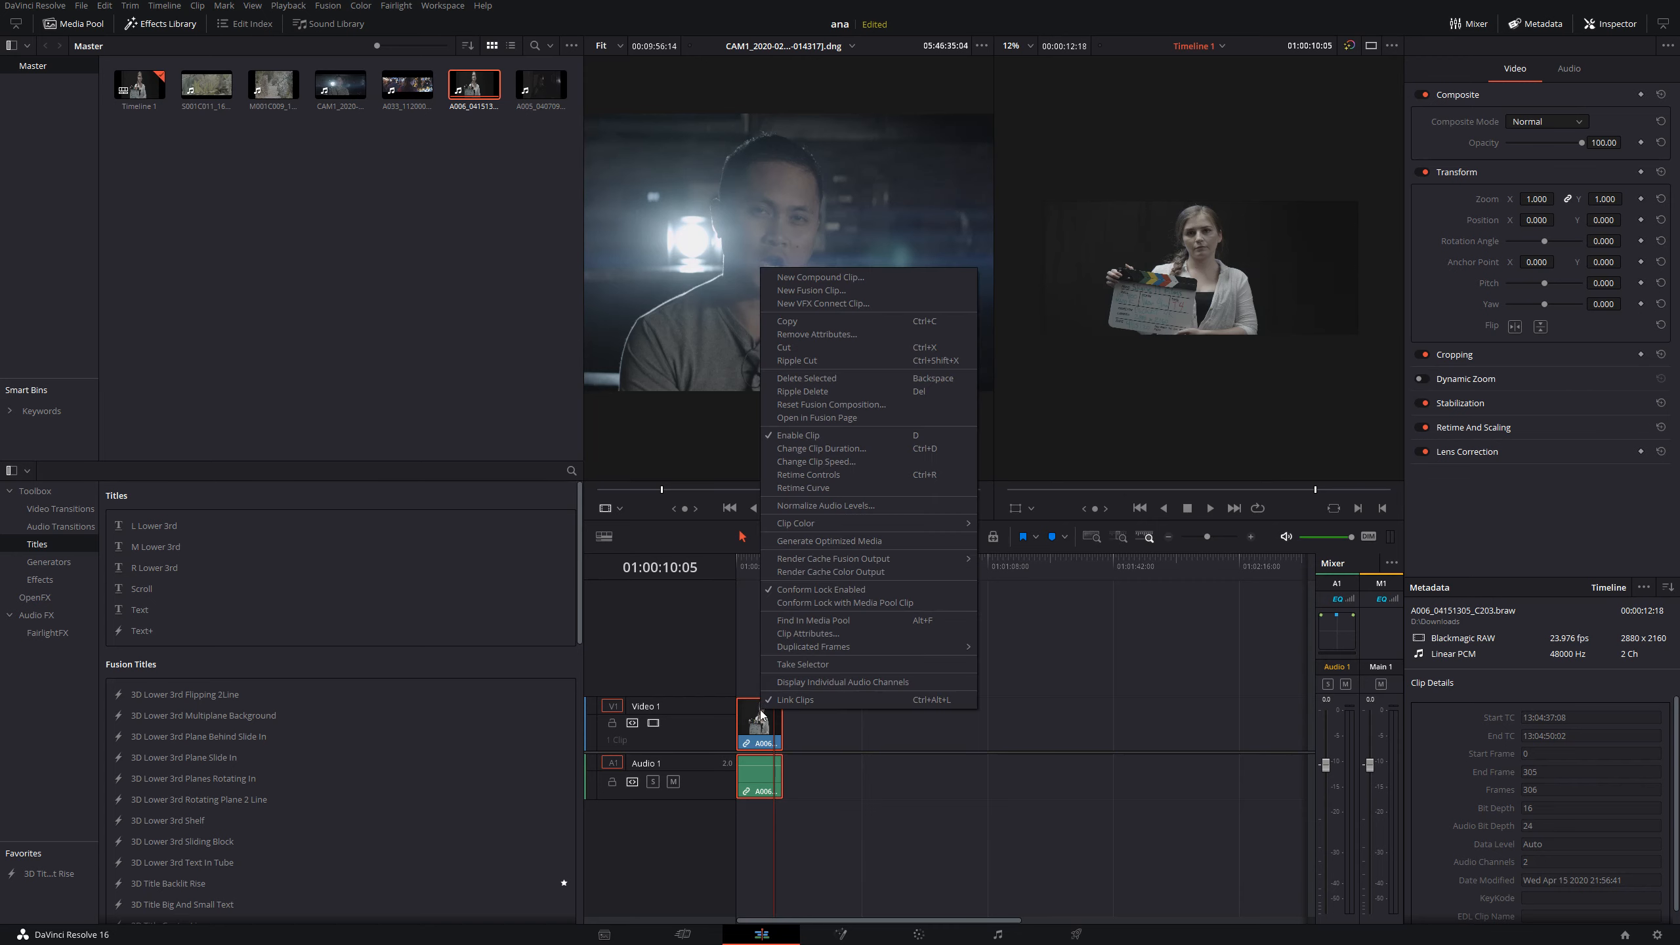
{"action": "left_click", "coordinate": [822, 632]}
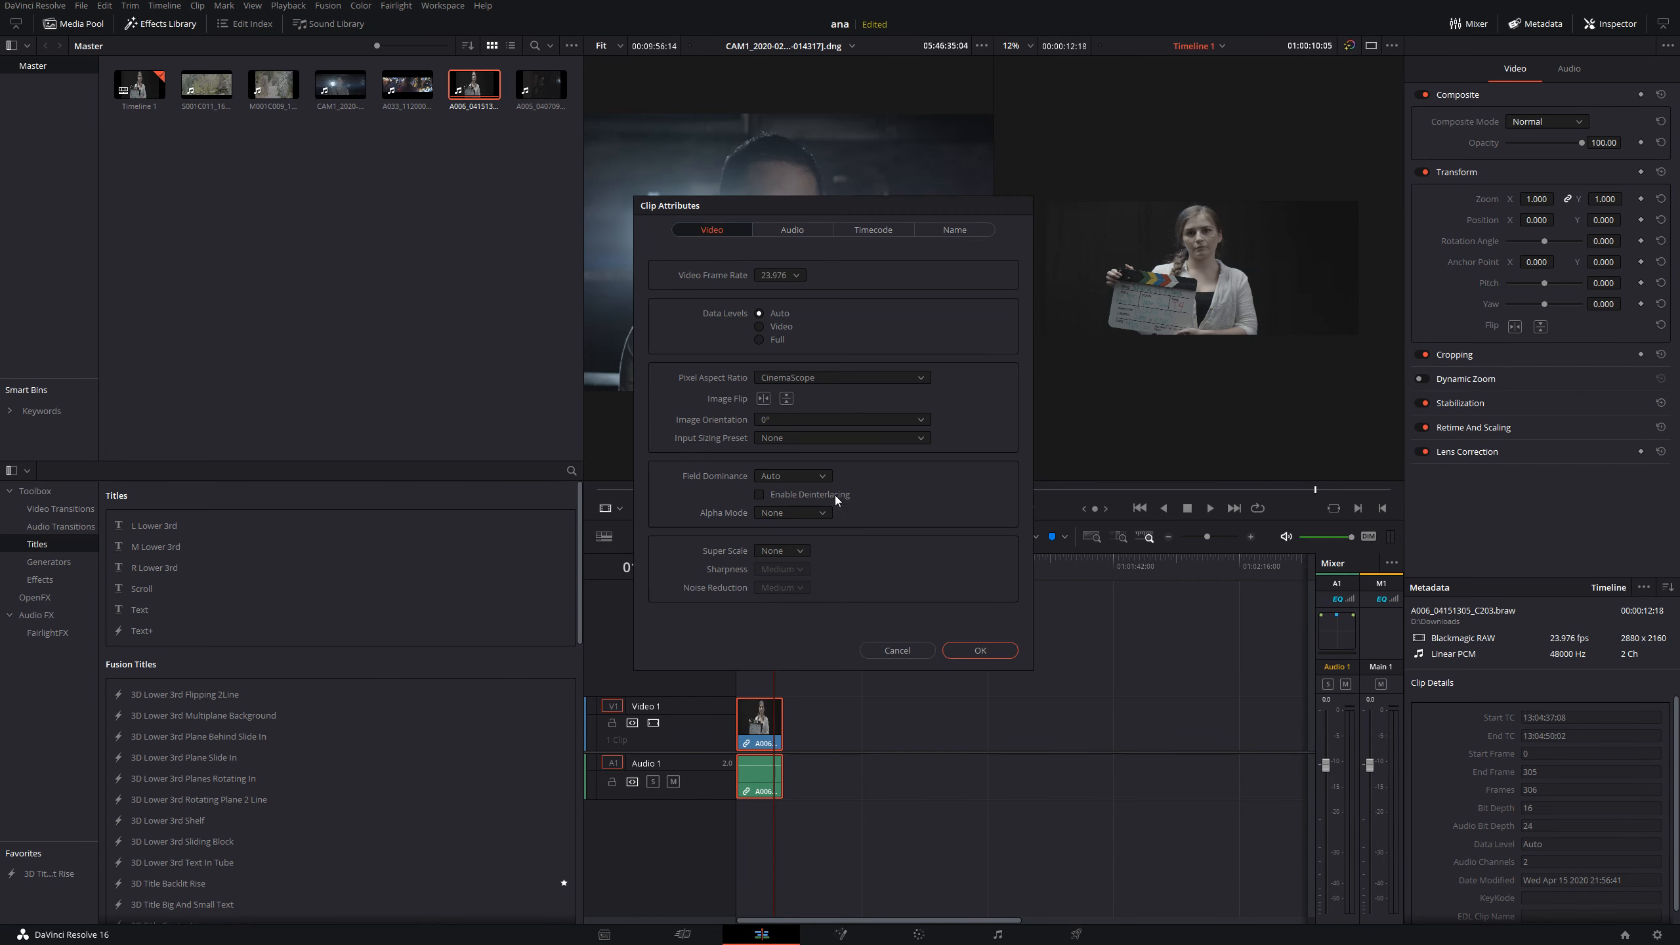
{"action": "left_click", "coordinate": [834, 386]}
{"action": "left_click", "coordinate": [835, 440]}
{"action": "left_click", "coordinate": [980, 650]}
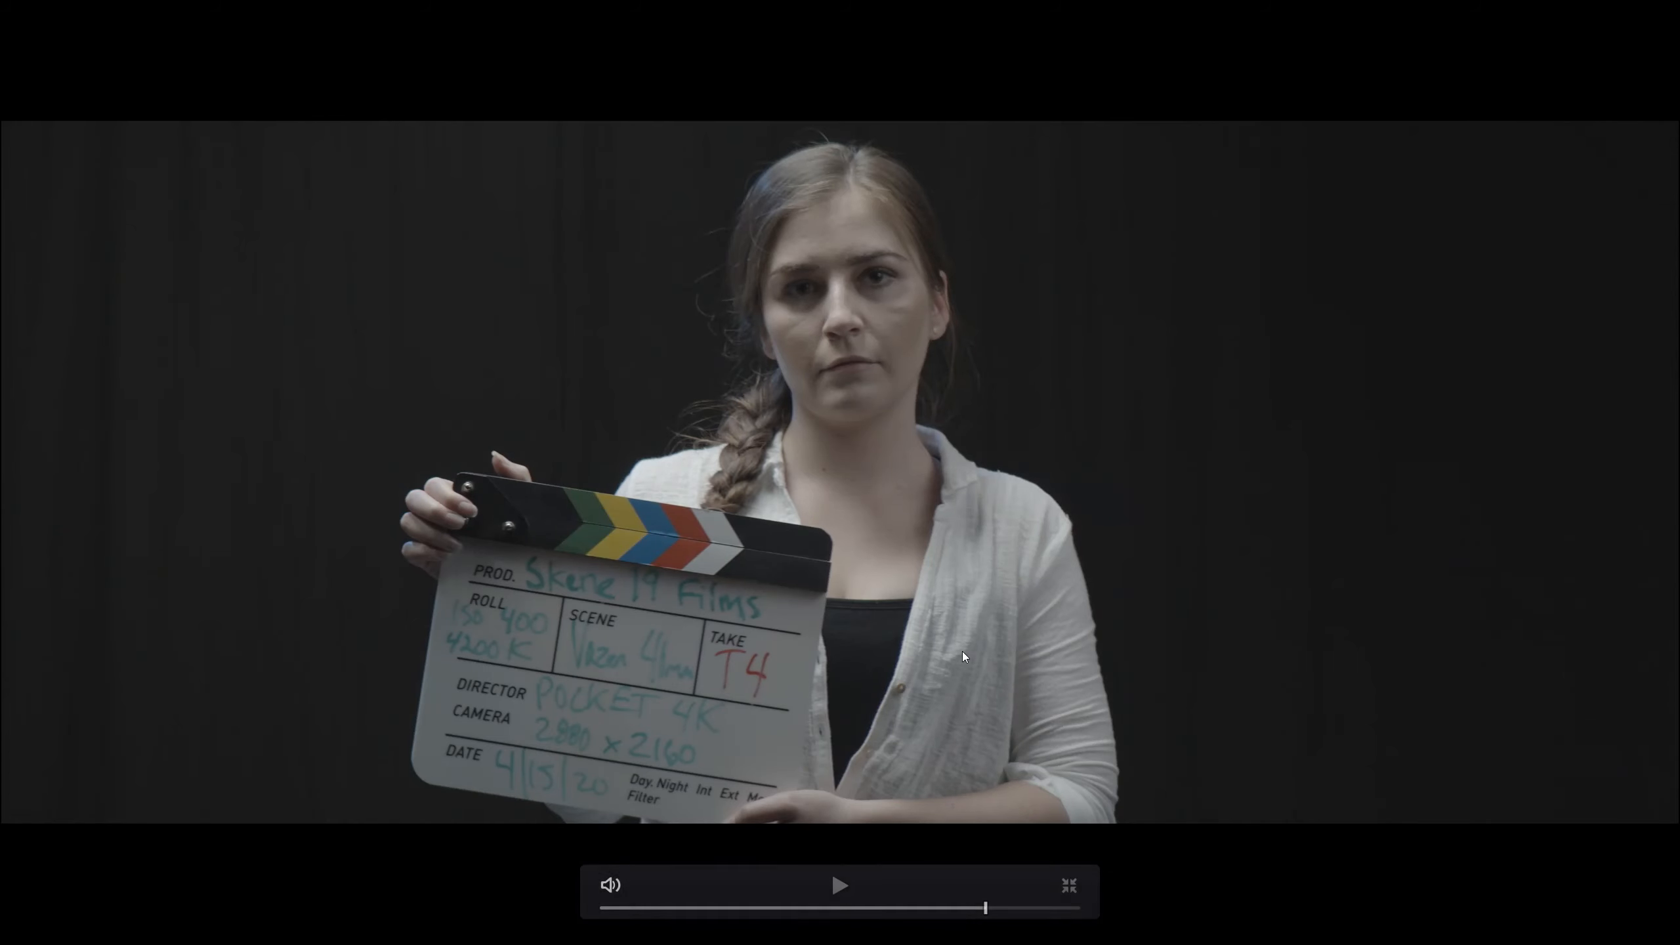
- Scrub through the desqueezed A006 clip full screen and remove it from the timeline
{"action": "left_click_drag", "start_coordinate": [776, 908], "coordinate": [790, 909]}
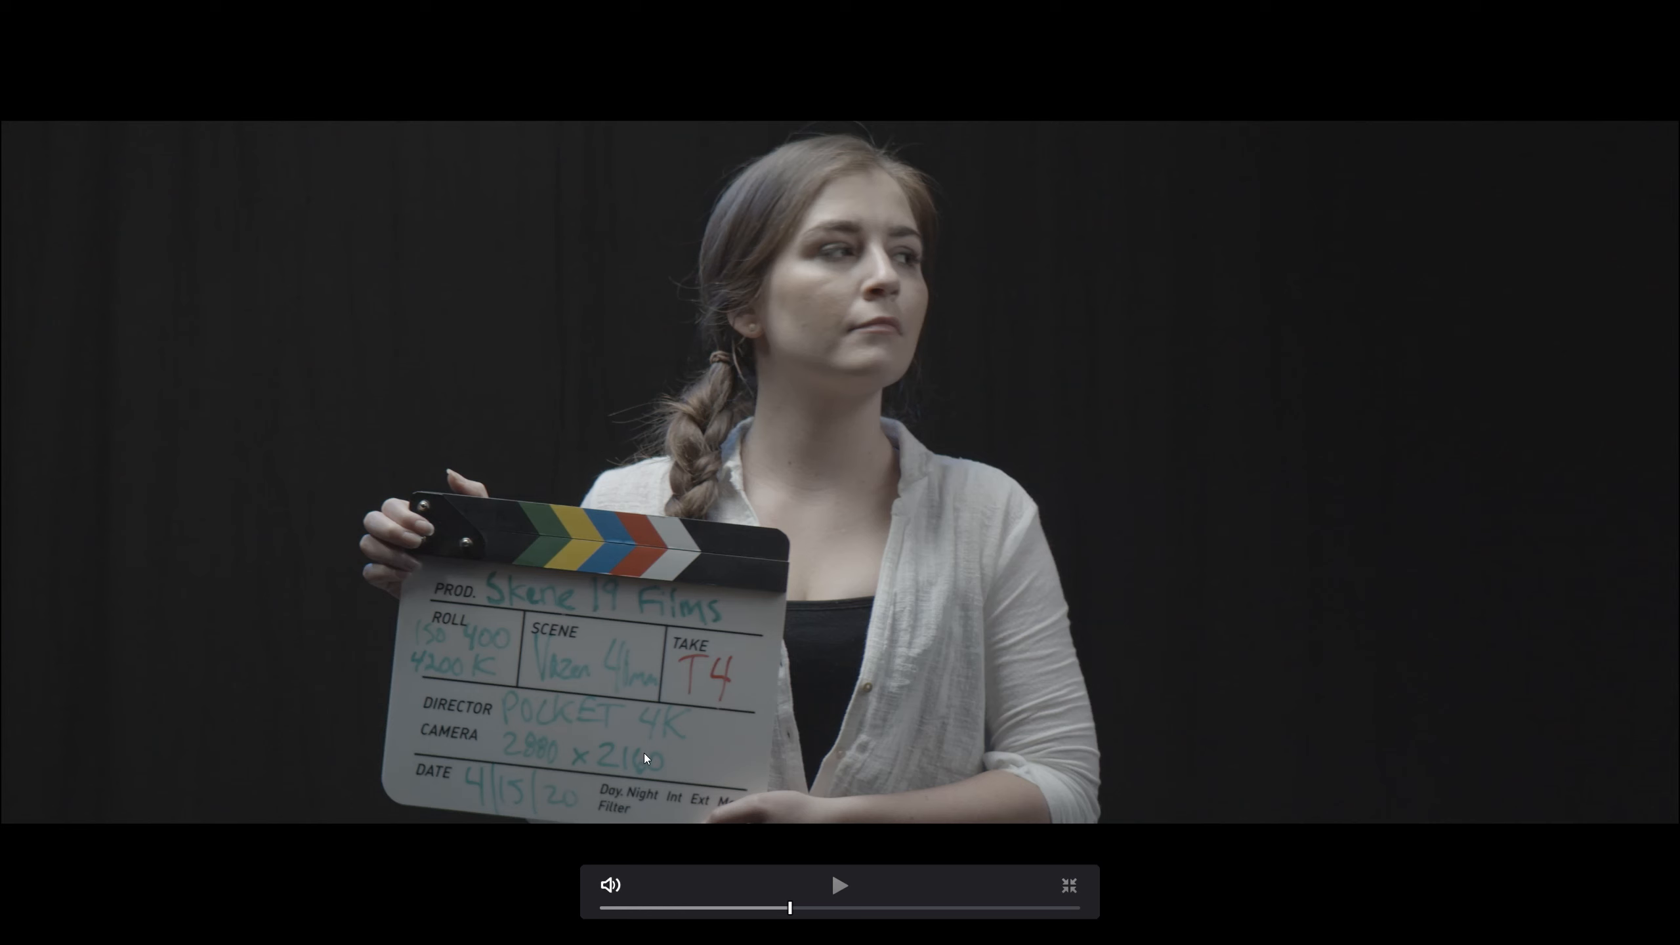
{"action": "key", "text": "Escape"}
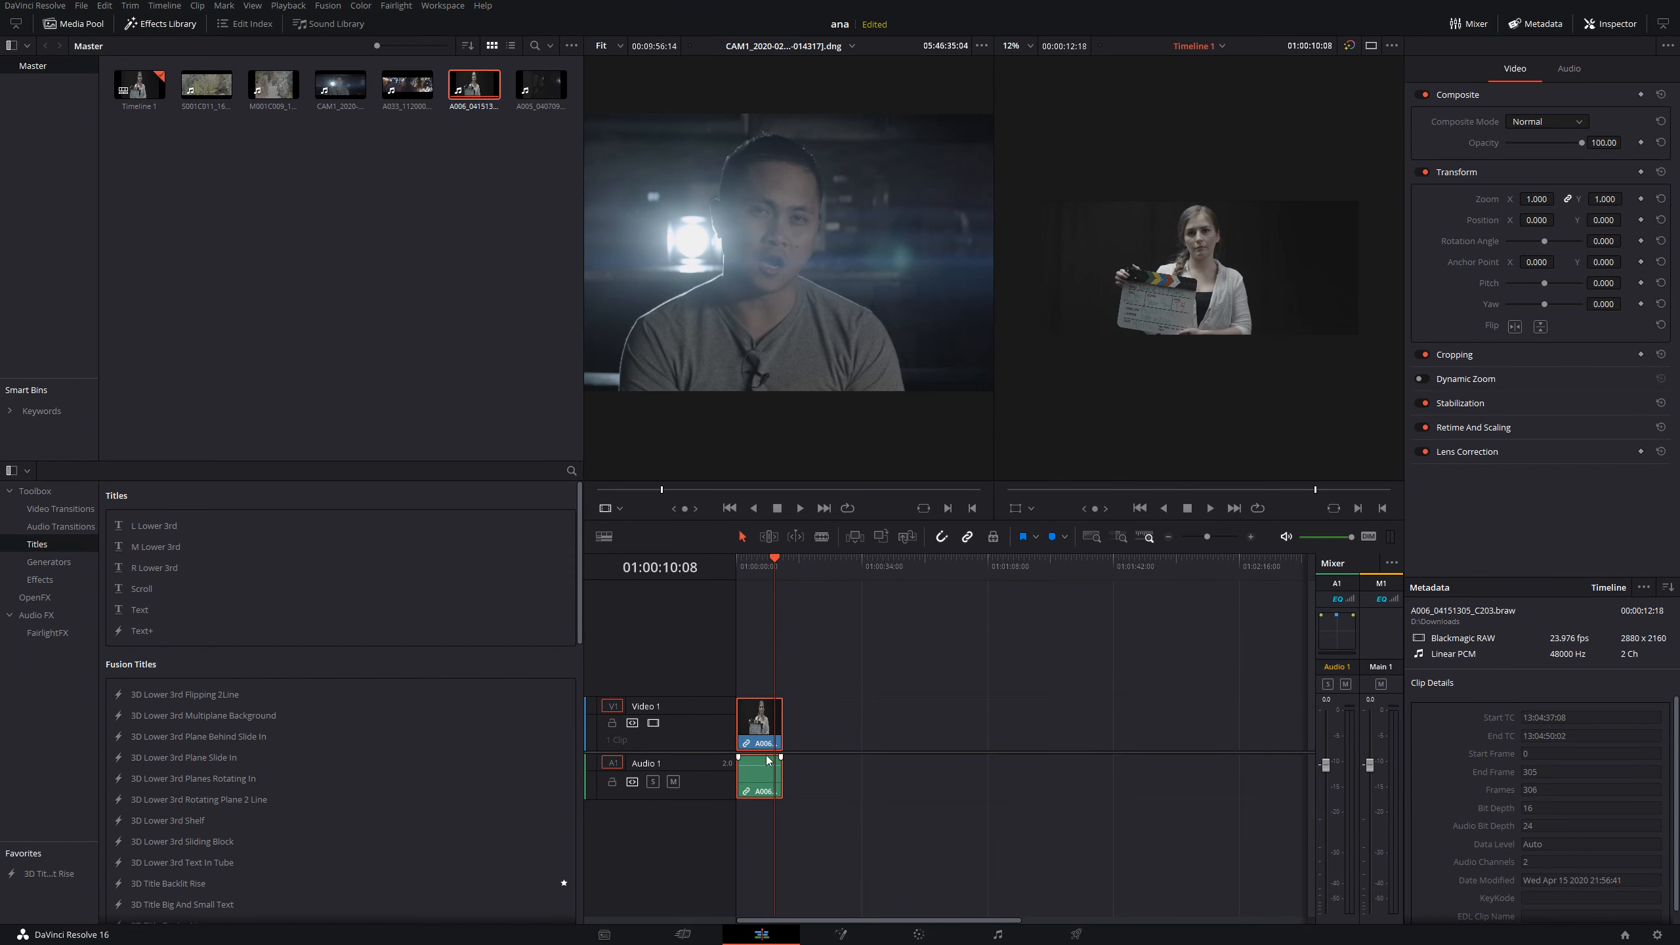
{"action": "key", "text": "Delete"}
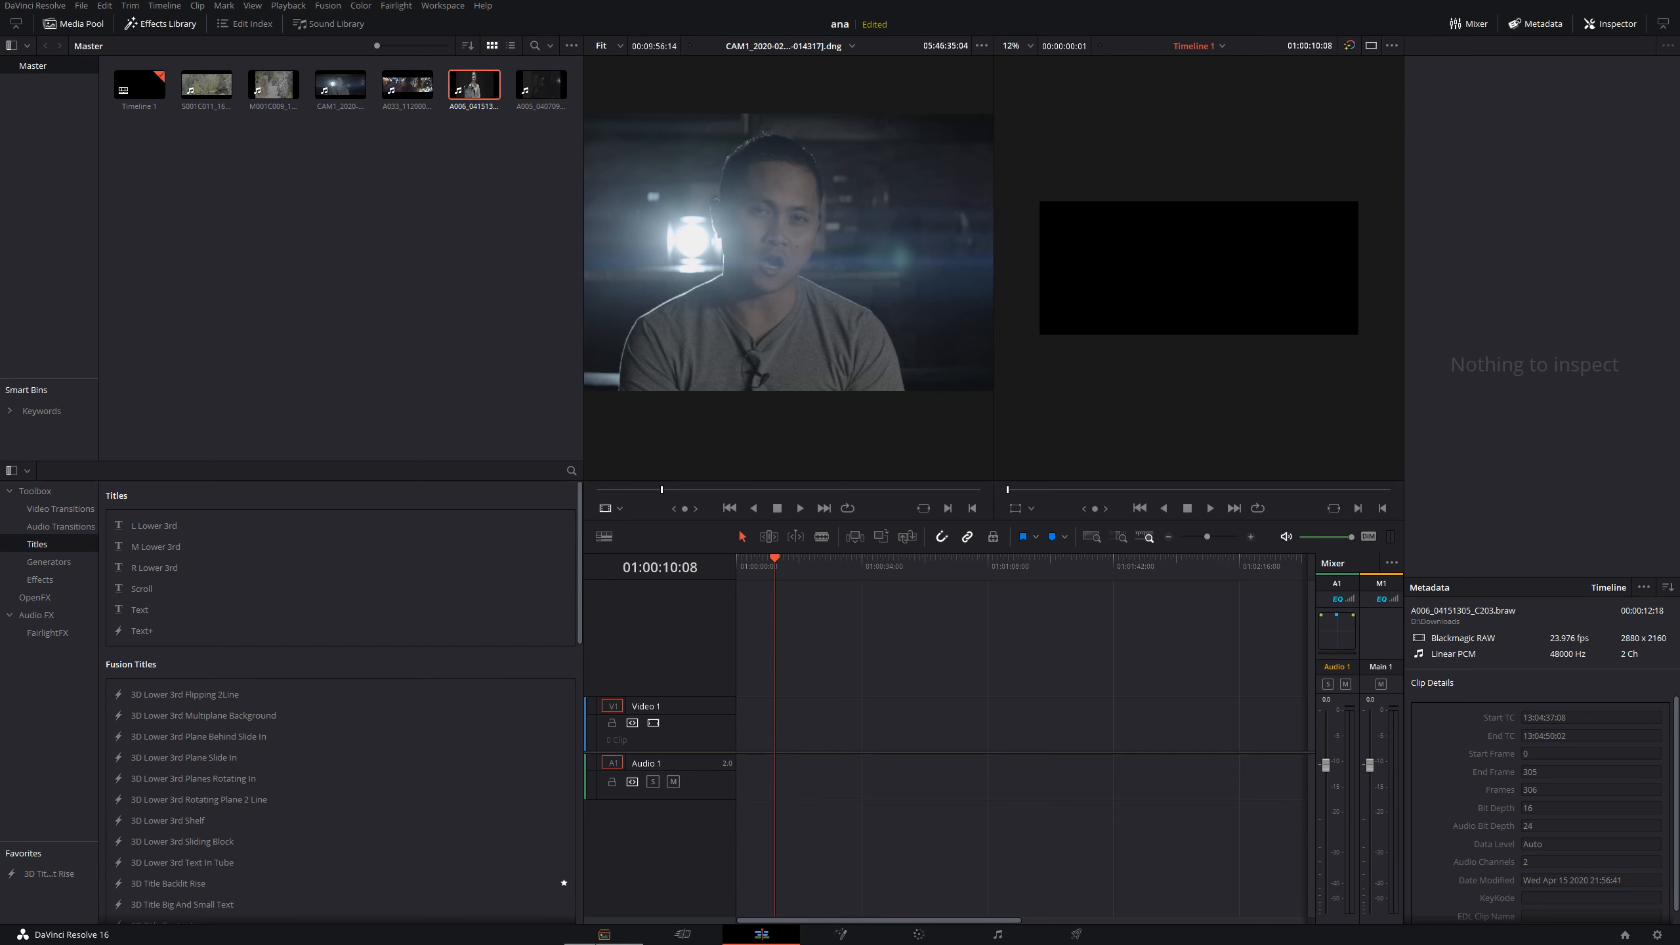
- Preview the A006_04151305_C203.braw clip on the Media page and scrub through the A005_04070944_C029.braw clip
{"action": "left_click", "coordinate": [604, 935]}
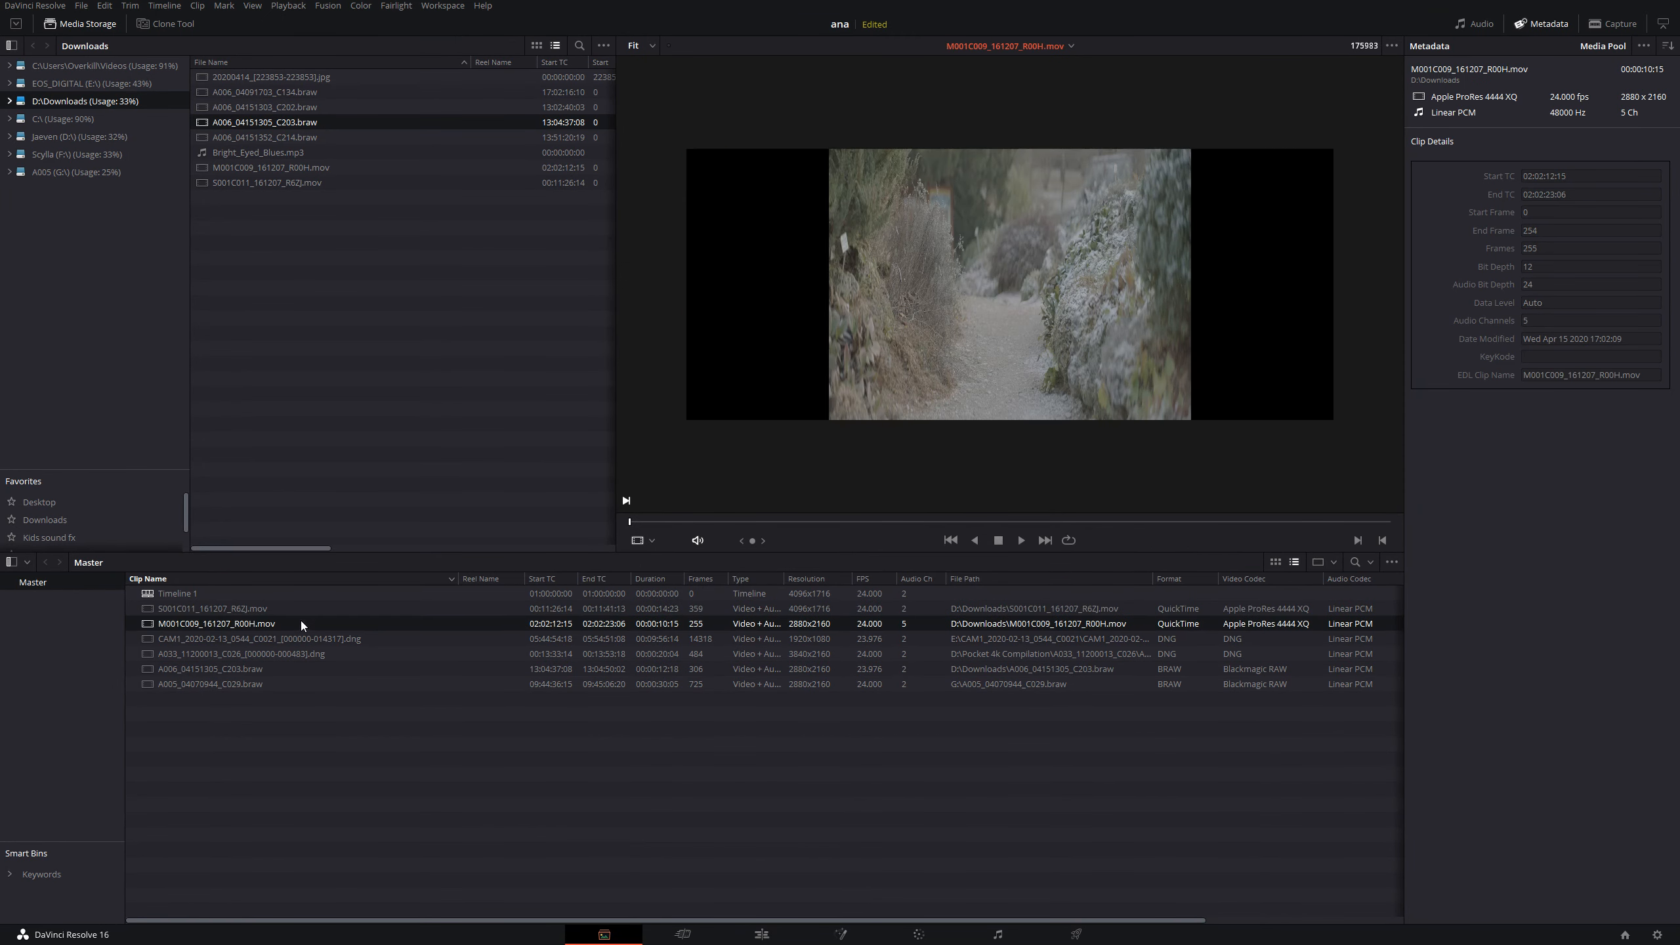
{"action": "left_click", "coordinate": [299, 657]}
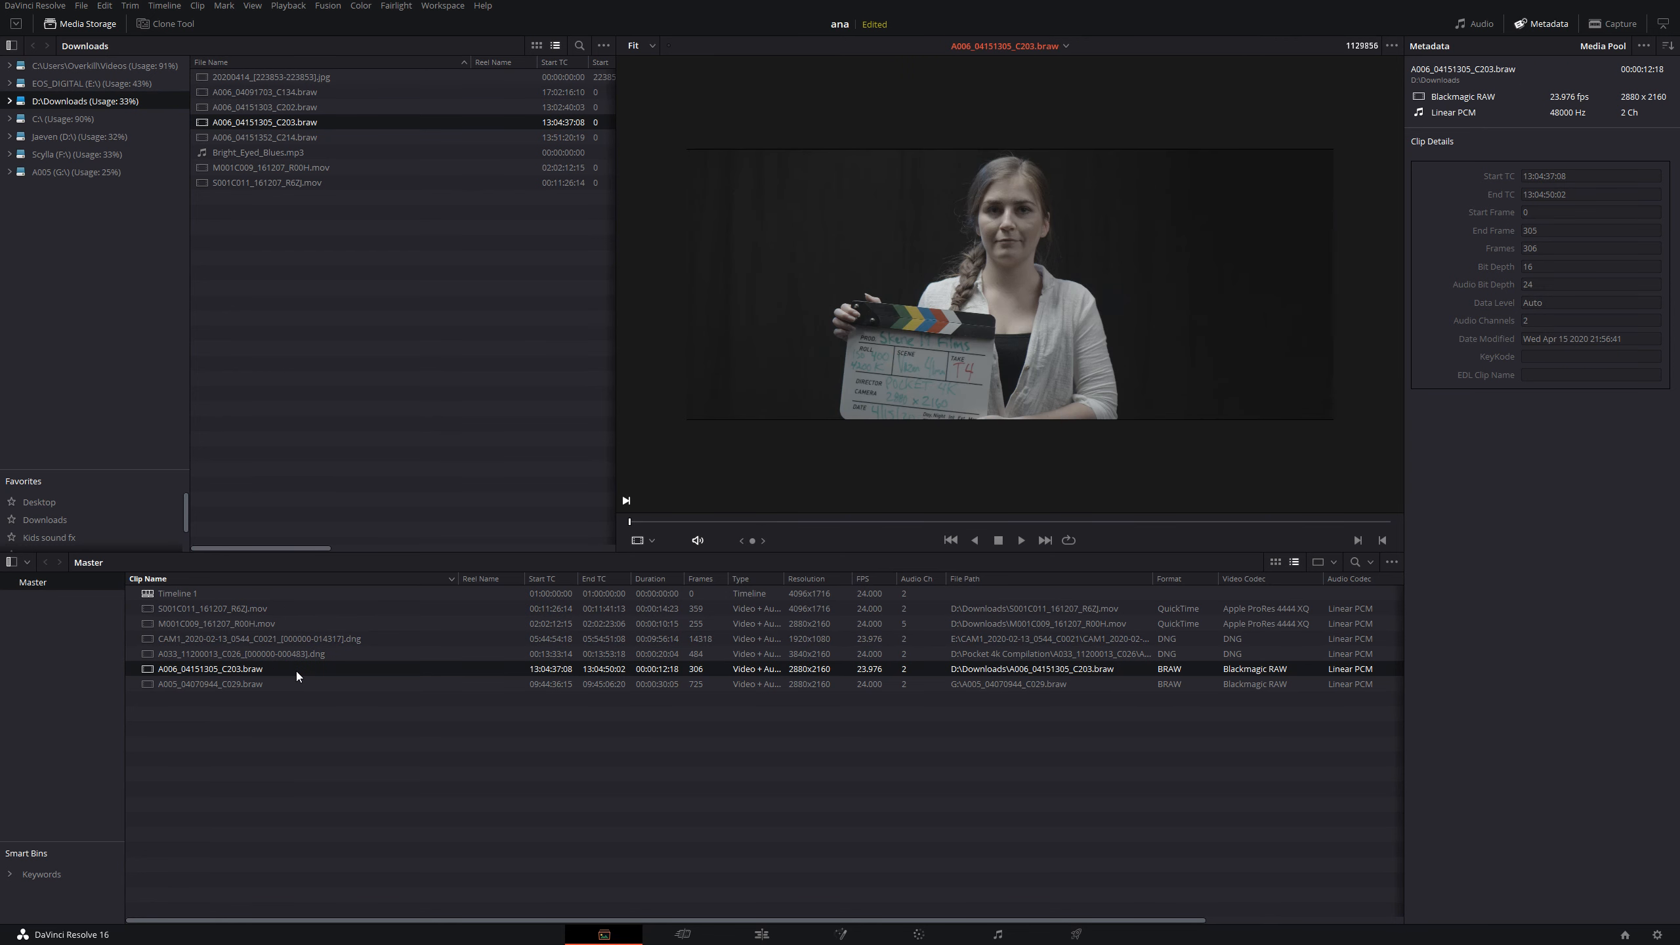
{"action": "left_click", "coordinate": [294, 684]}
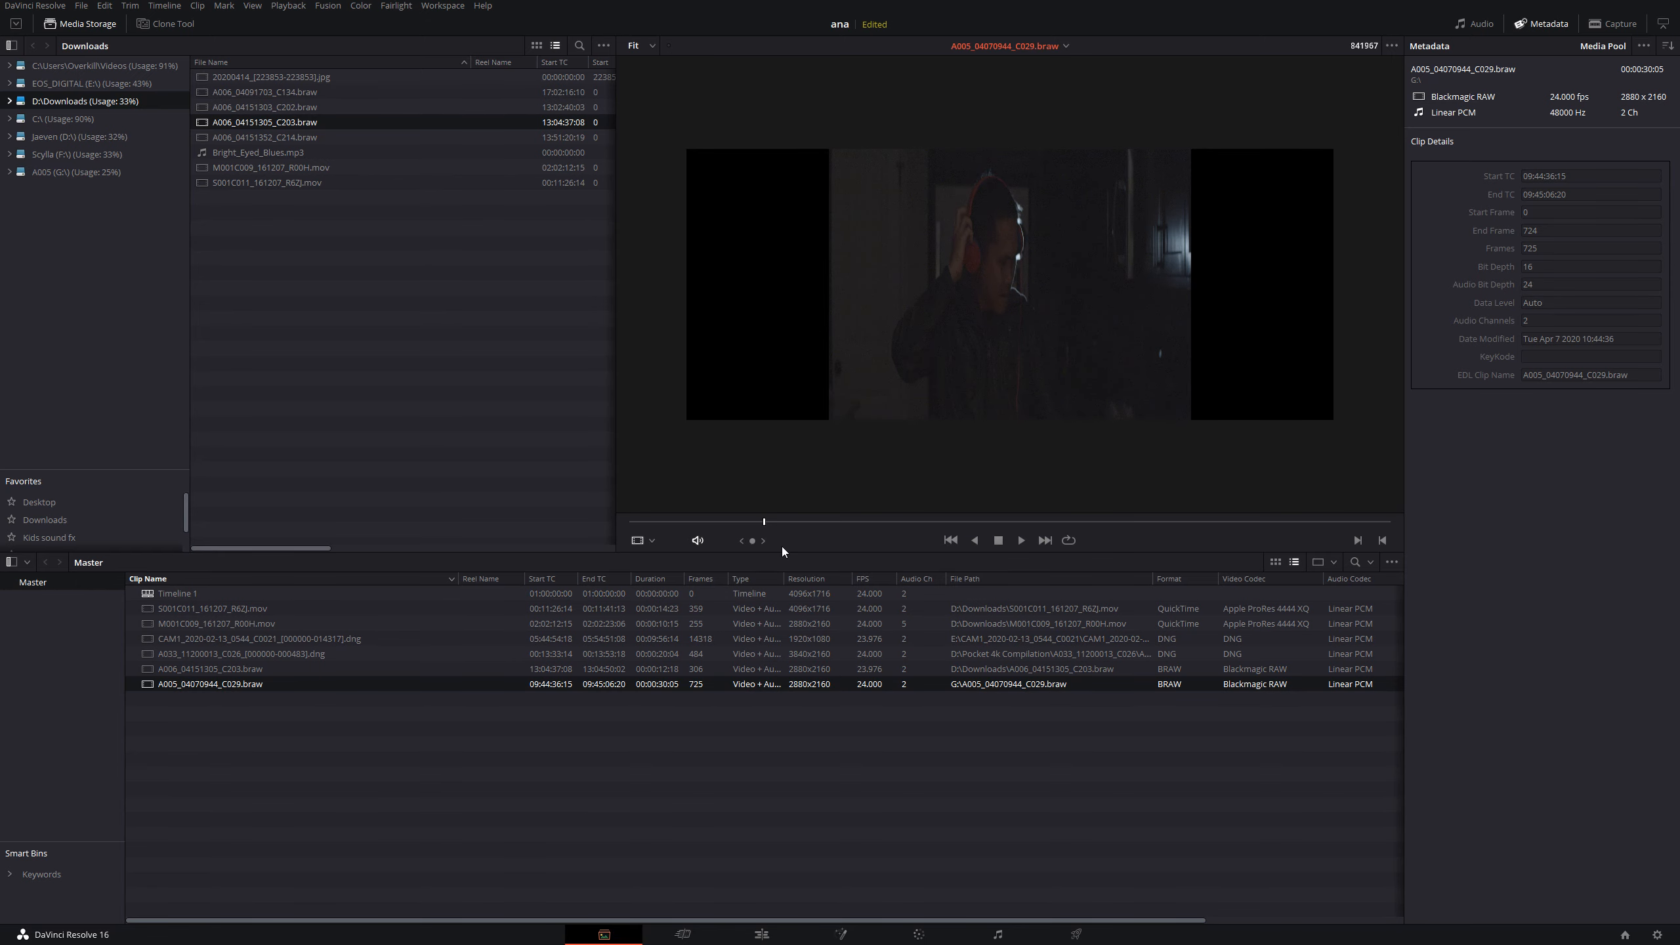
{"action": "left_click_drag", "start_coordinate": [808, 522], "coordinate": [818, 522]}
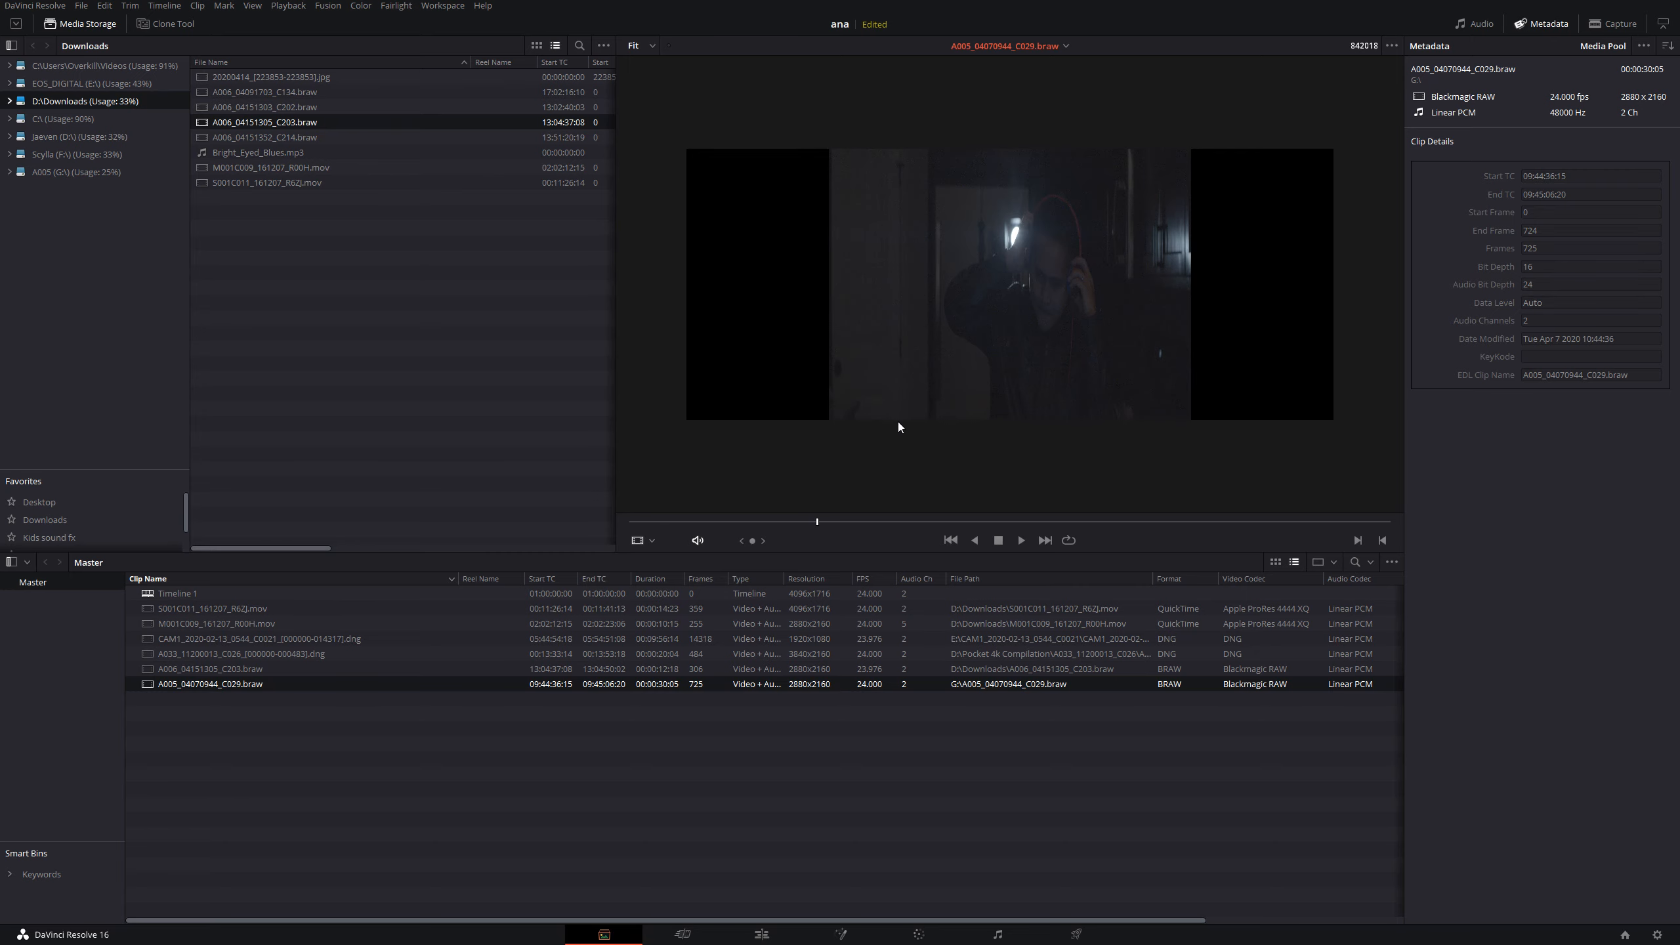
{"action": "left_click_drag", "start_coordinate": [874, 523], "coordinate": [883, 524]}
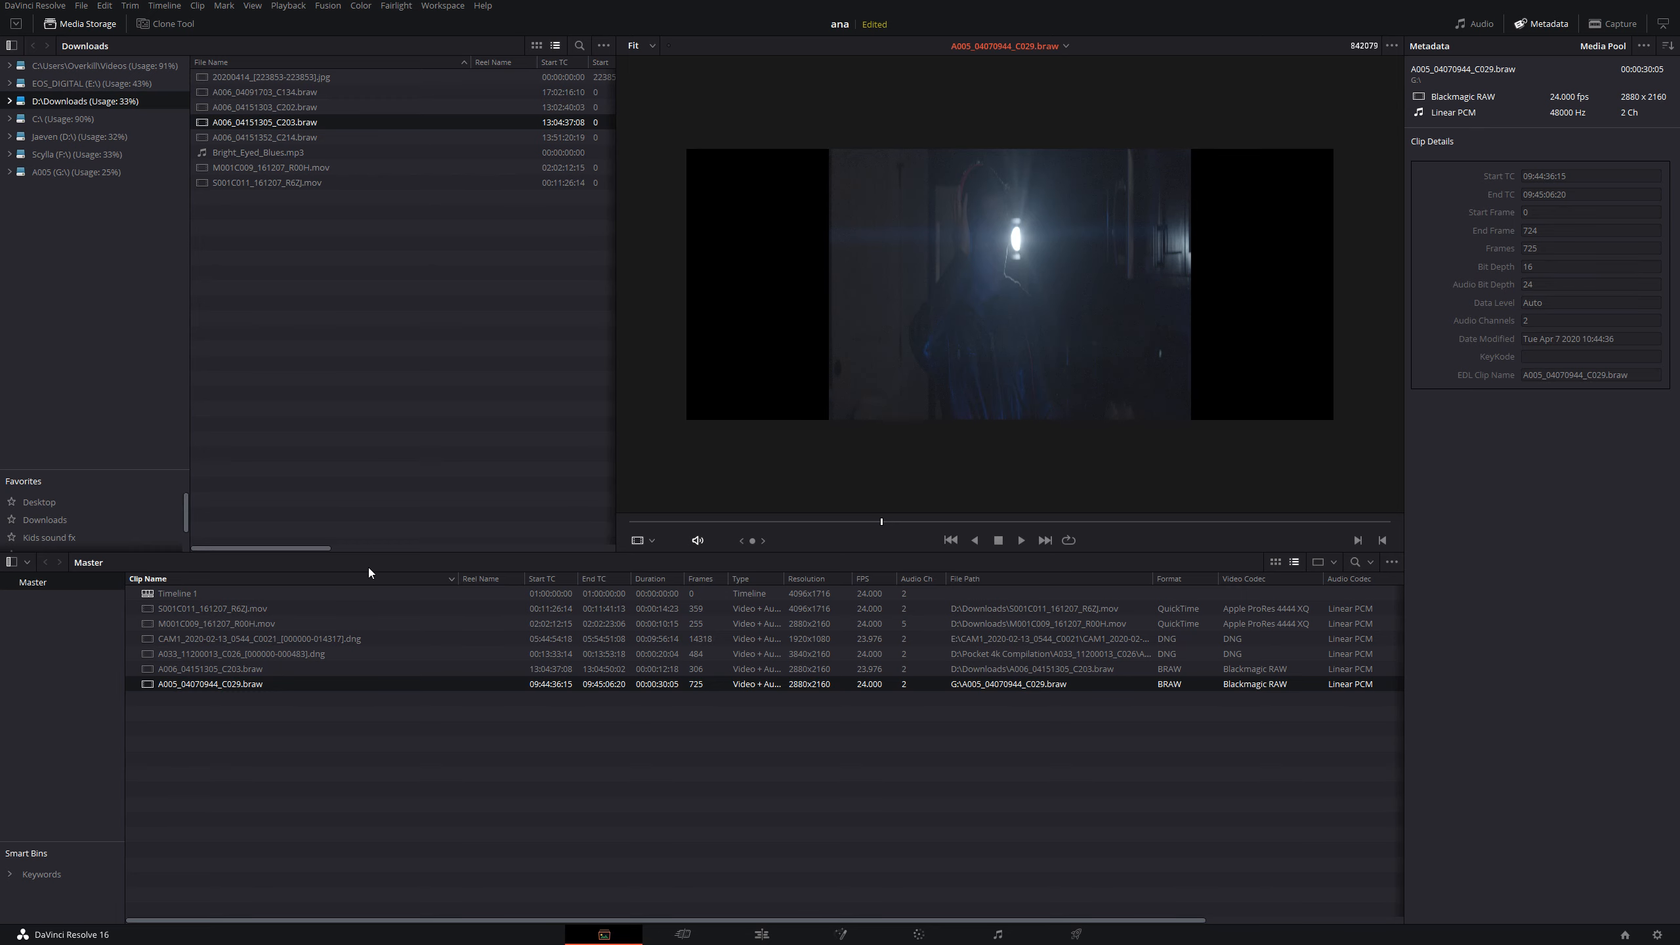
- Preview the M001C009_161207_R00H.mov clip and switch to the EOSHD article in Chrome to examine how 4:3 compares with 2.66:1
{"action": "left_click", "coordinate": [302, 628]}
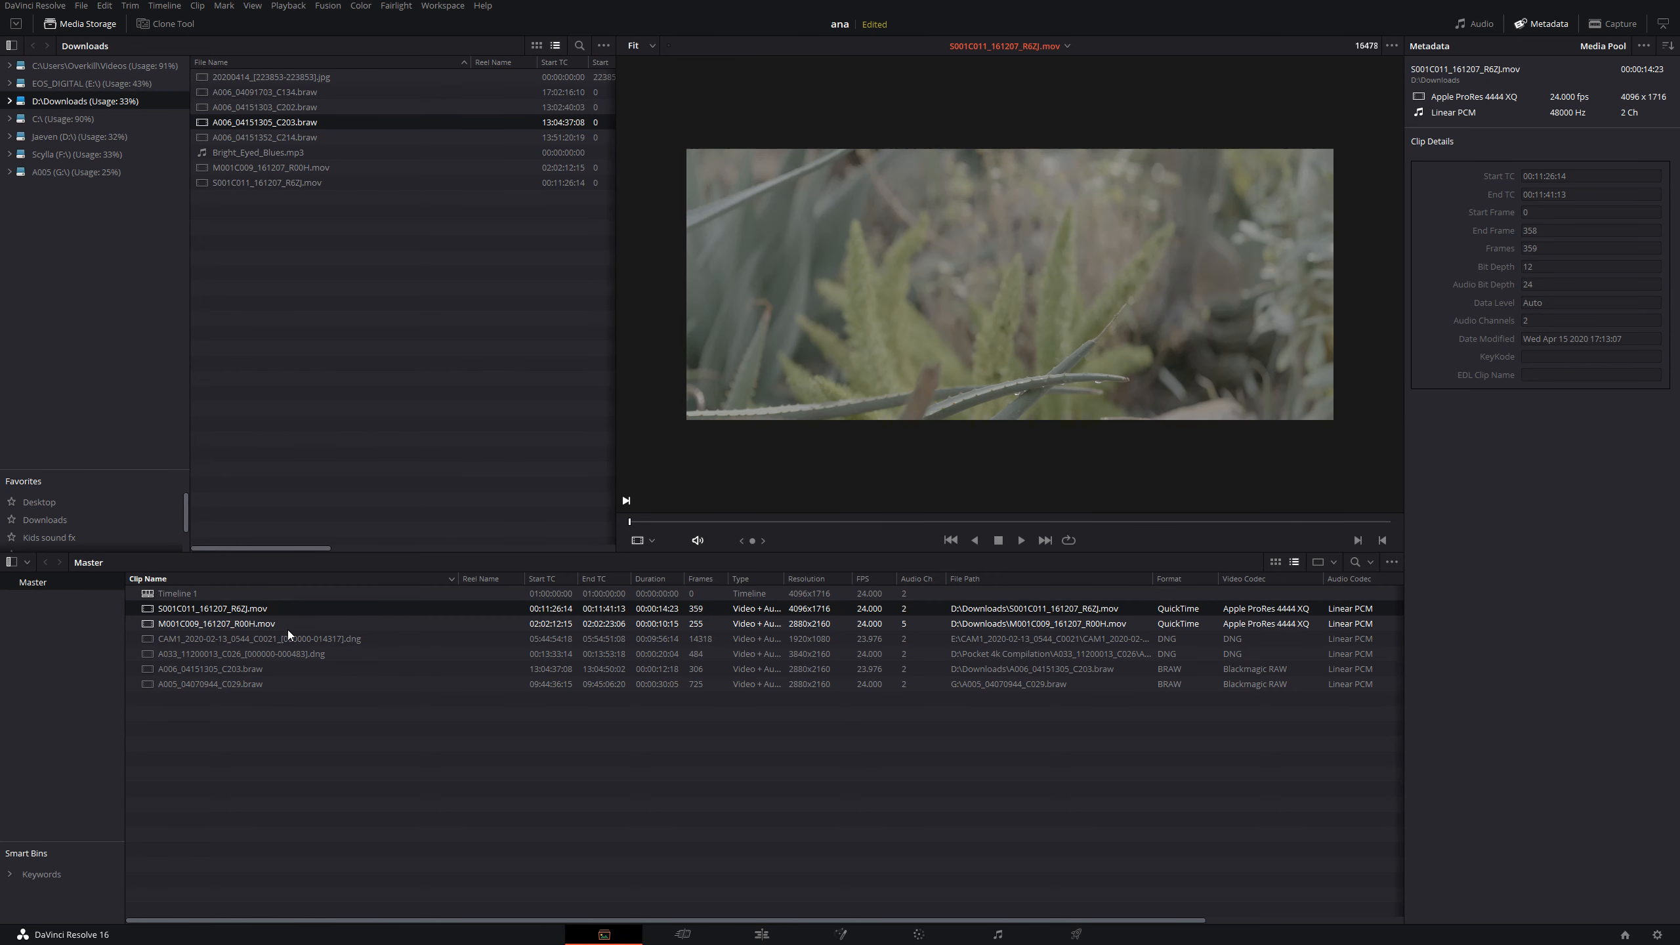
{"action": "left_click", "coordinate": [288, 631]}
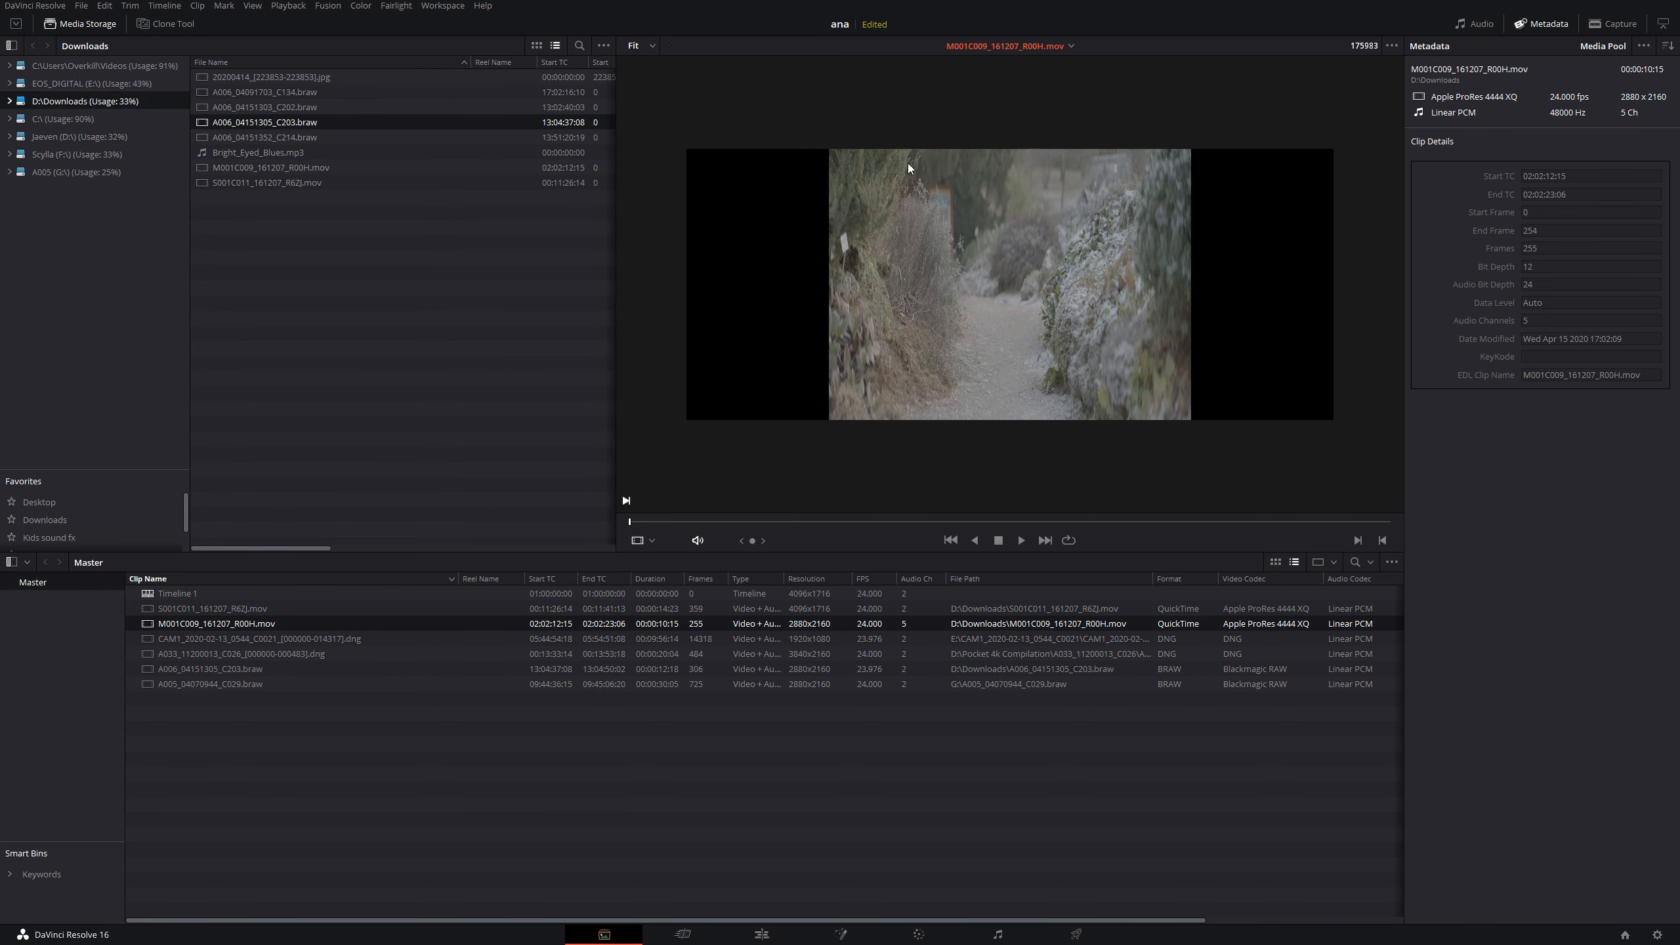
{"action": "key", "text": "alt+Tab"}
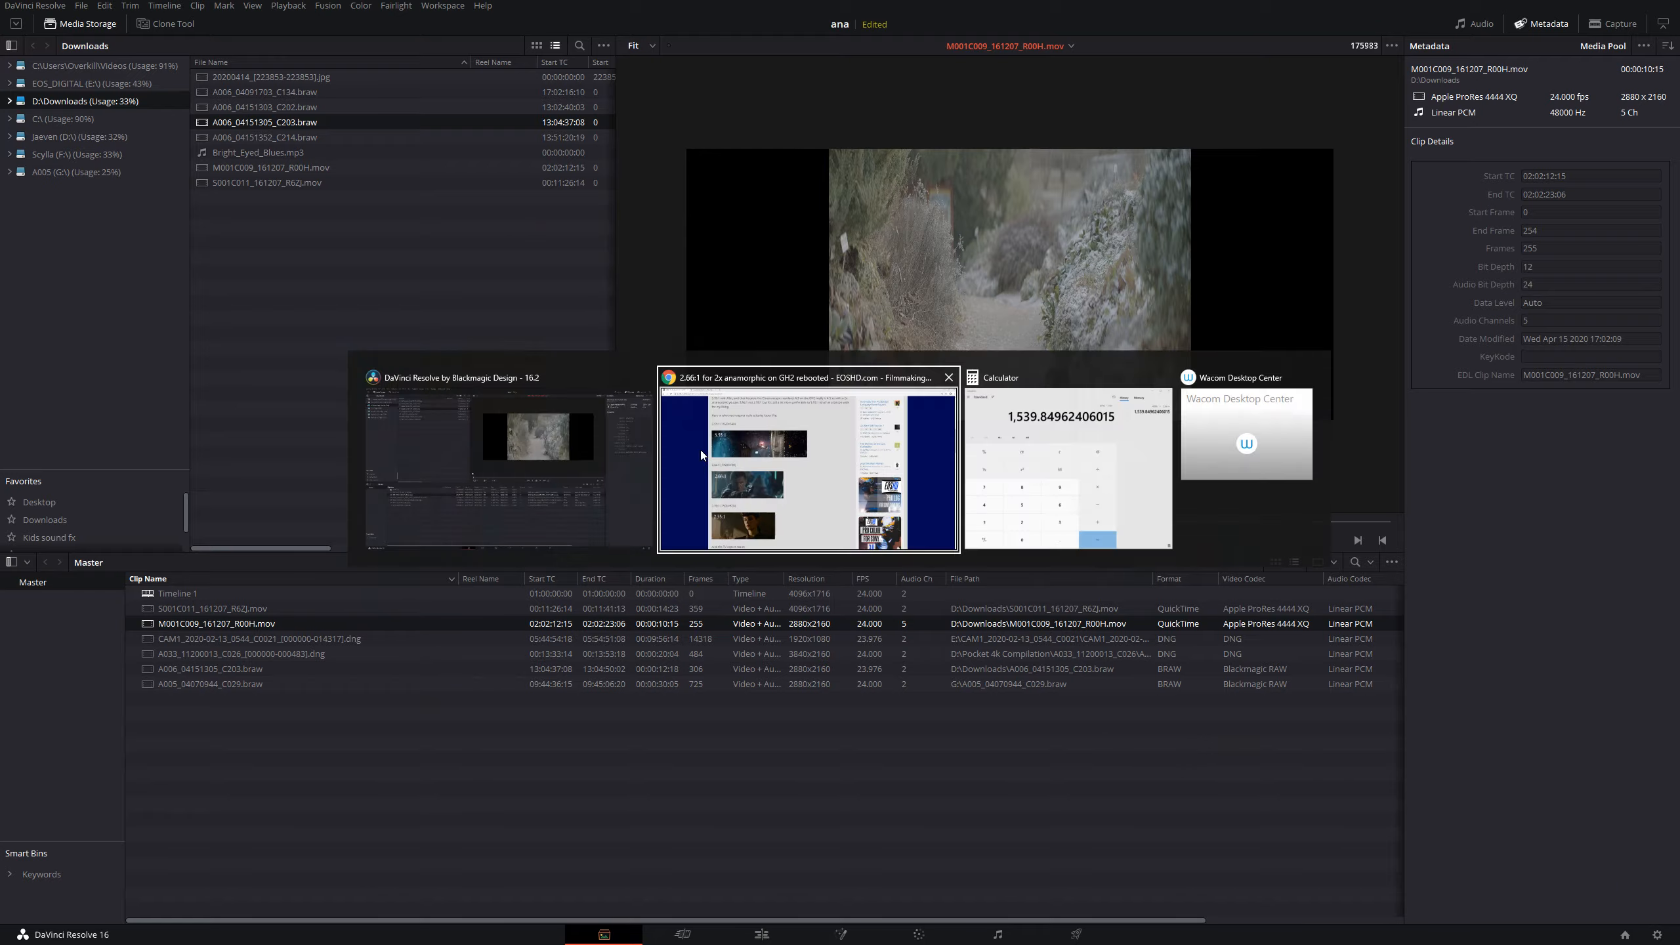
{"action": "scroll", "coordinate": [528, 627], "scroll_direction": "down", "scroll_amount": 8}
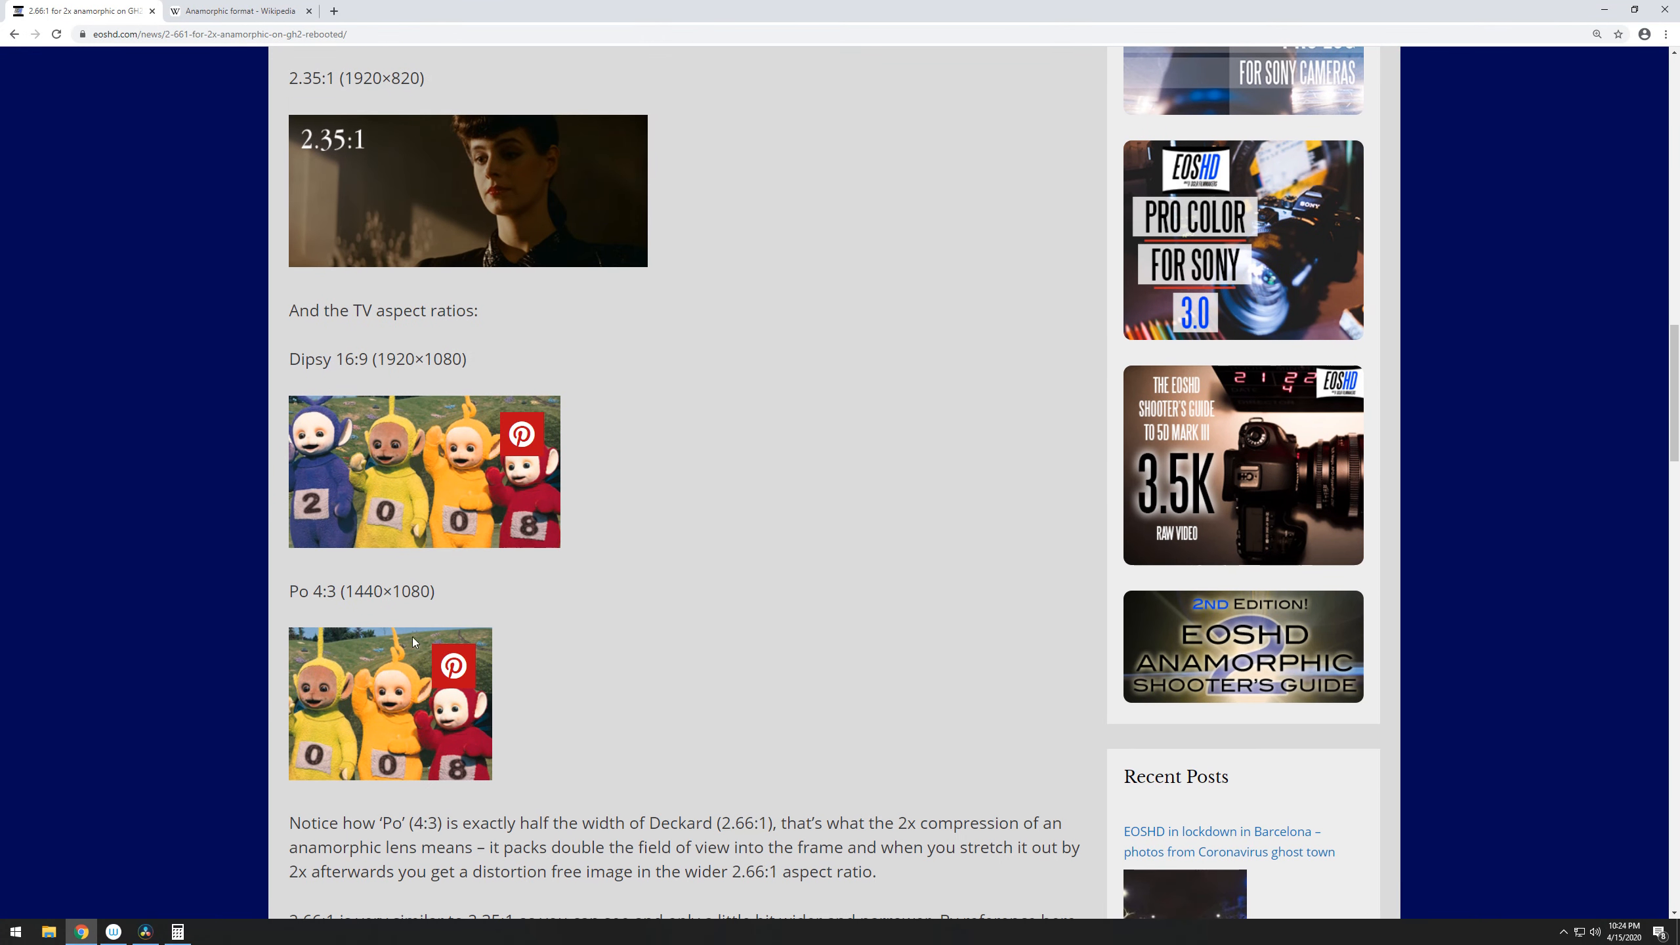
{"action": "scroll", "coordinate": [353, 623], "scroll_direction": "down", "scroll_amount": 1}
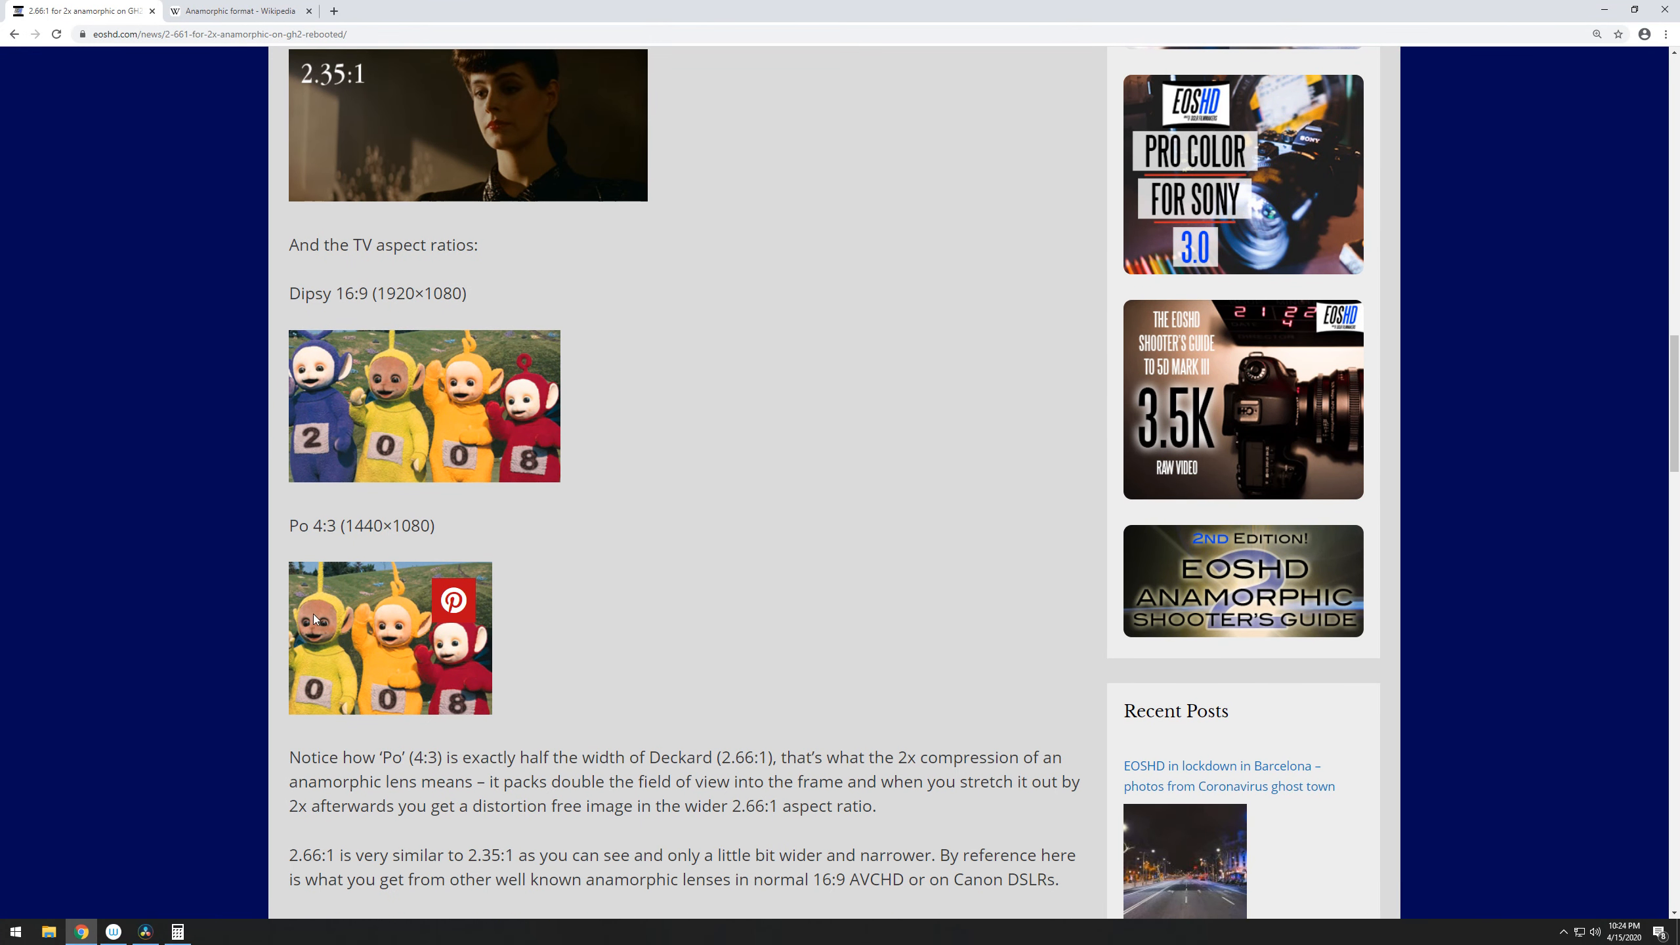
{"action": "key", "text": "alt+Tab"}
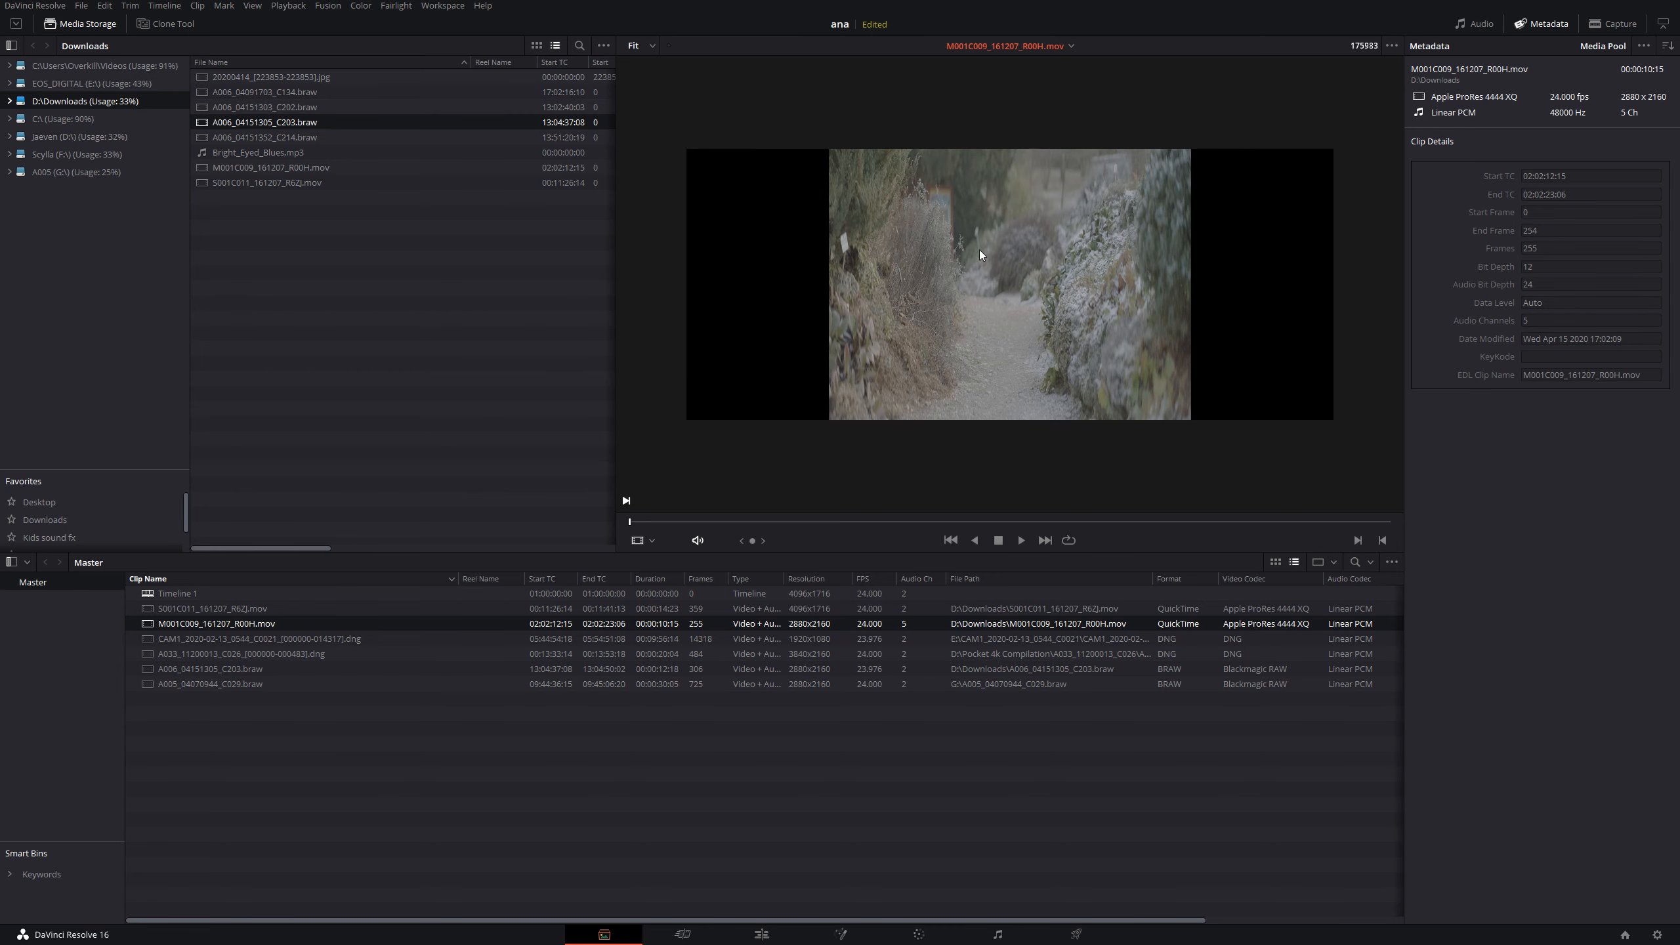
- Place the M001C009_161207_R00H.mov clip at the start of the timeline on the Edit page and reset its zoom to the default
{"action": "left_click", "coordinate": [776, 929]}
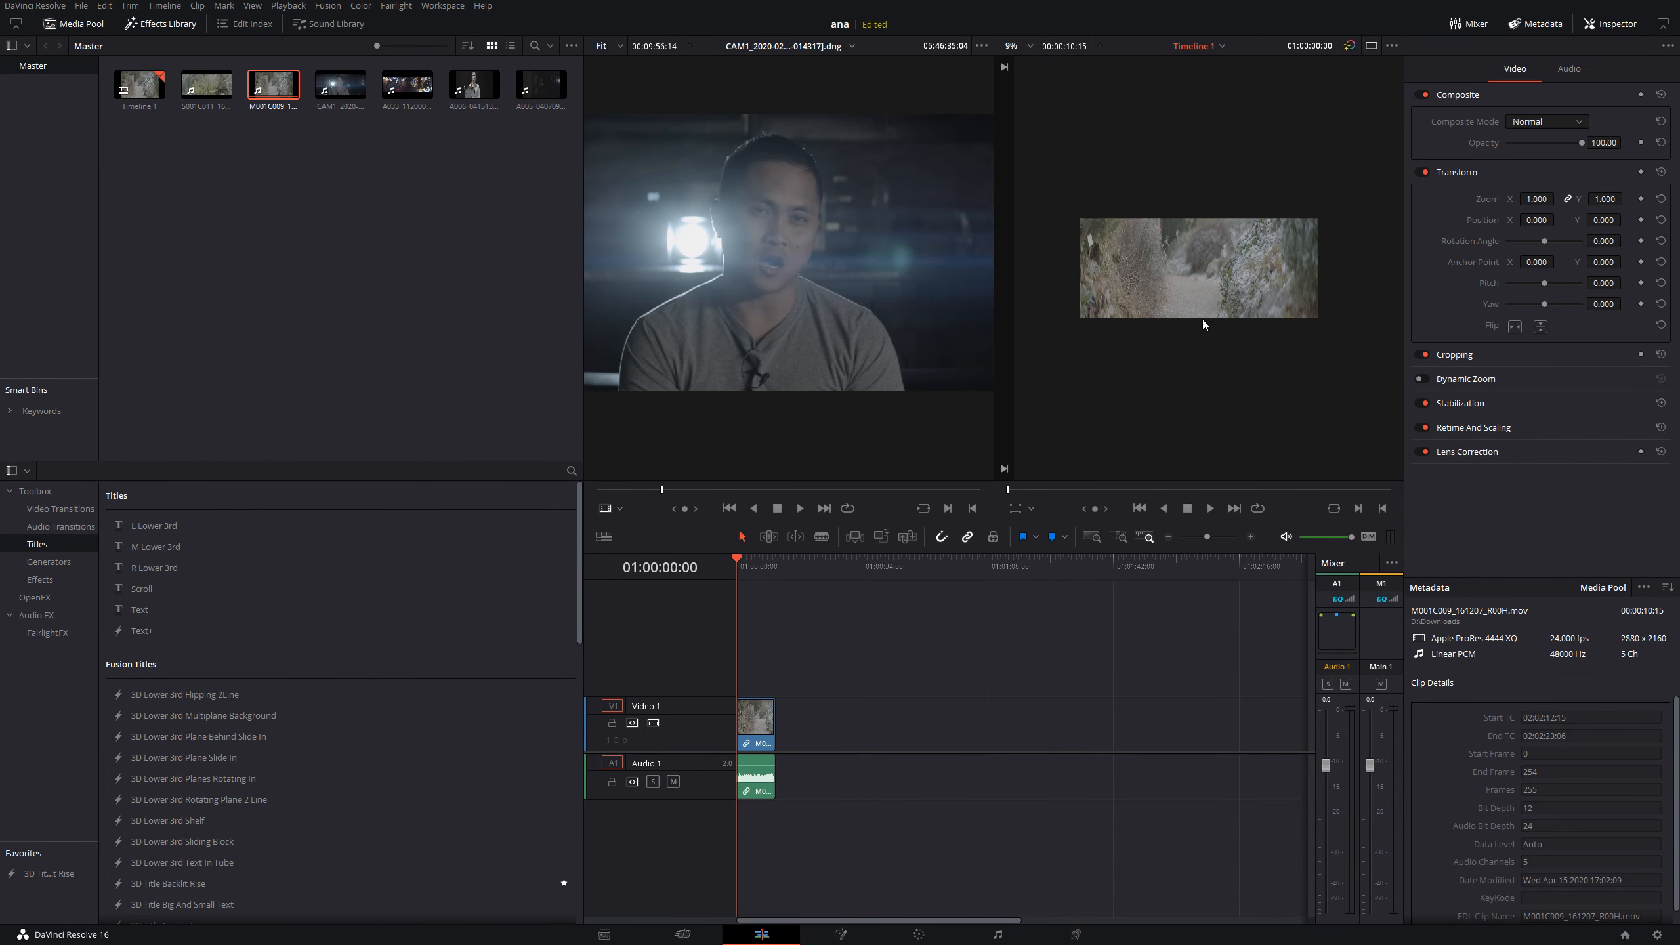
{"action": "left_click", "coordinate": [764, 720]}
{"action": "left_click_drag", "start_coordinate": [1536, 200], "coordinate": [1571, 199]}
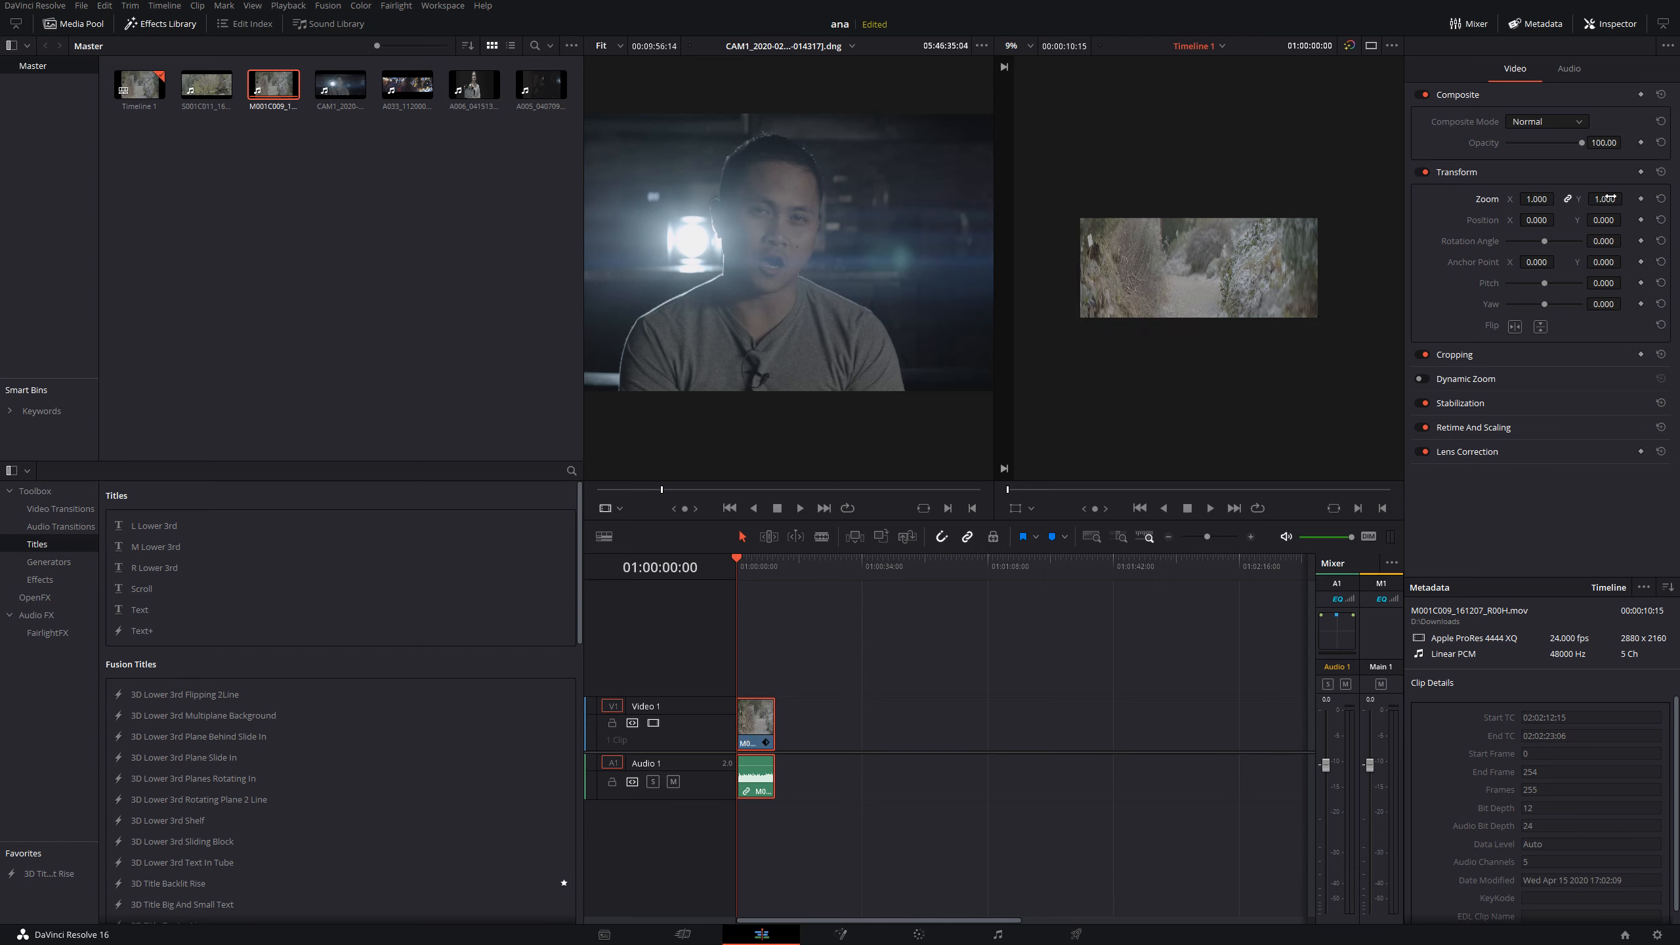
{"action": "left_click", "coordinate": [1661, 200]}
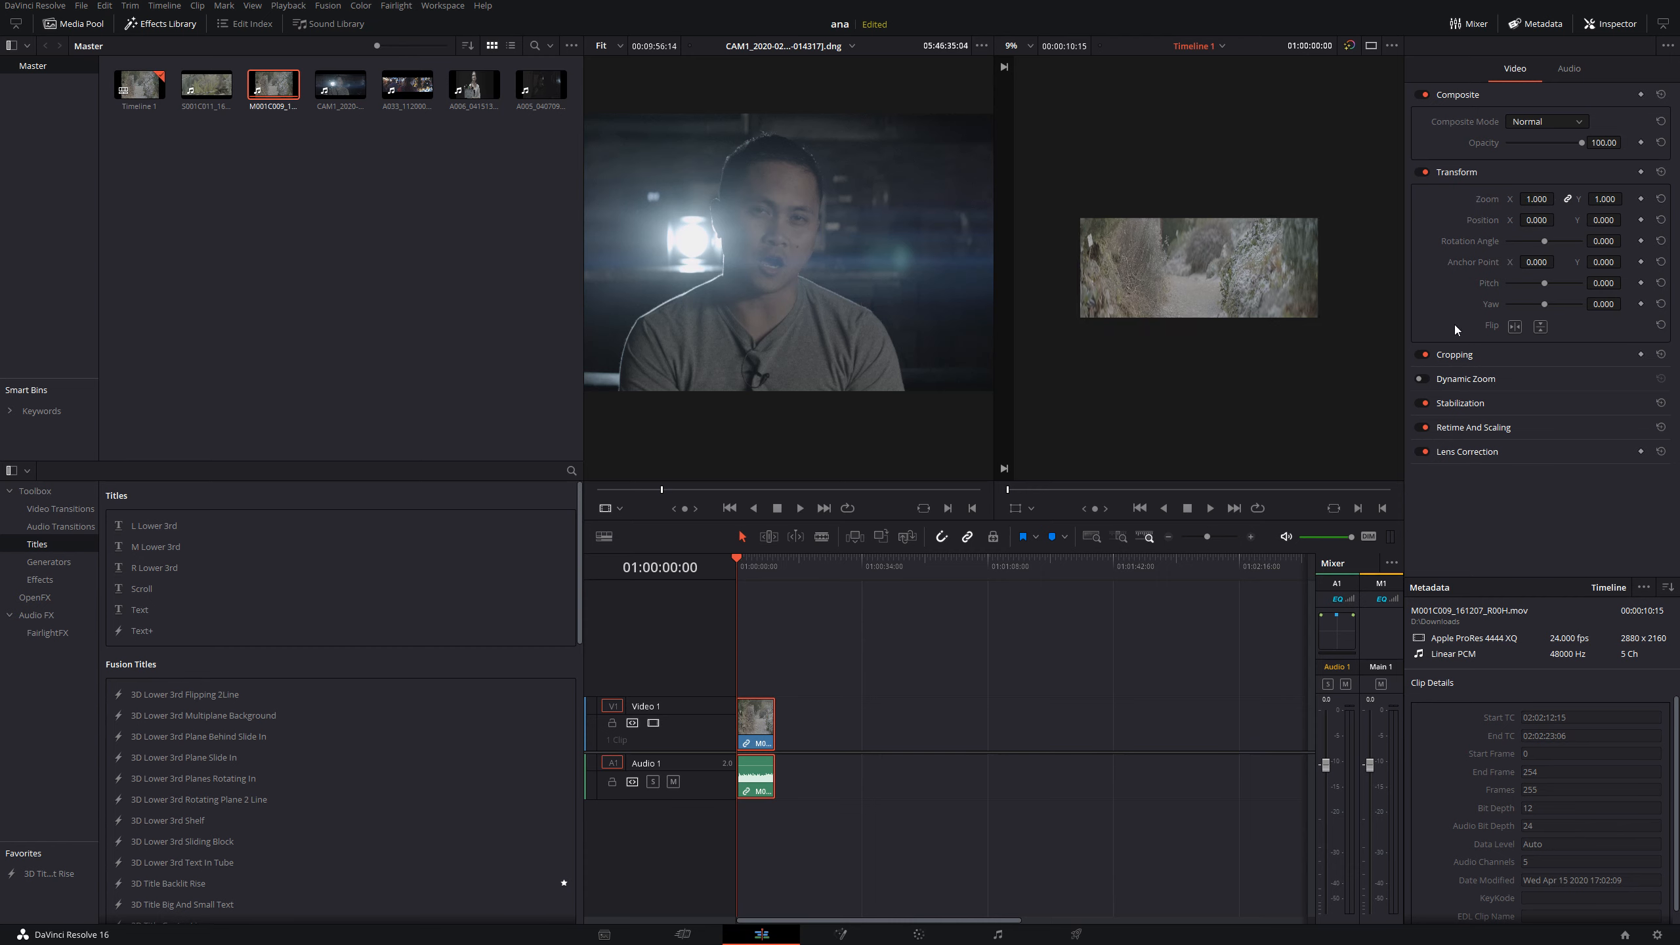
- Set the pixel aspect ratio of the M001C009 clip on the timeline to CinemaScope in its clip attributes
{"action": "right_click", "coordinate": [759, 726]}
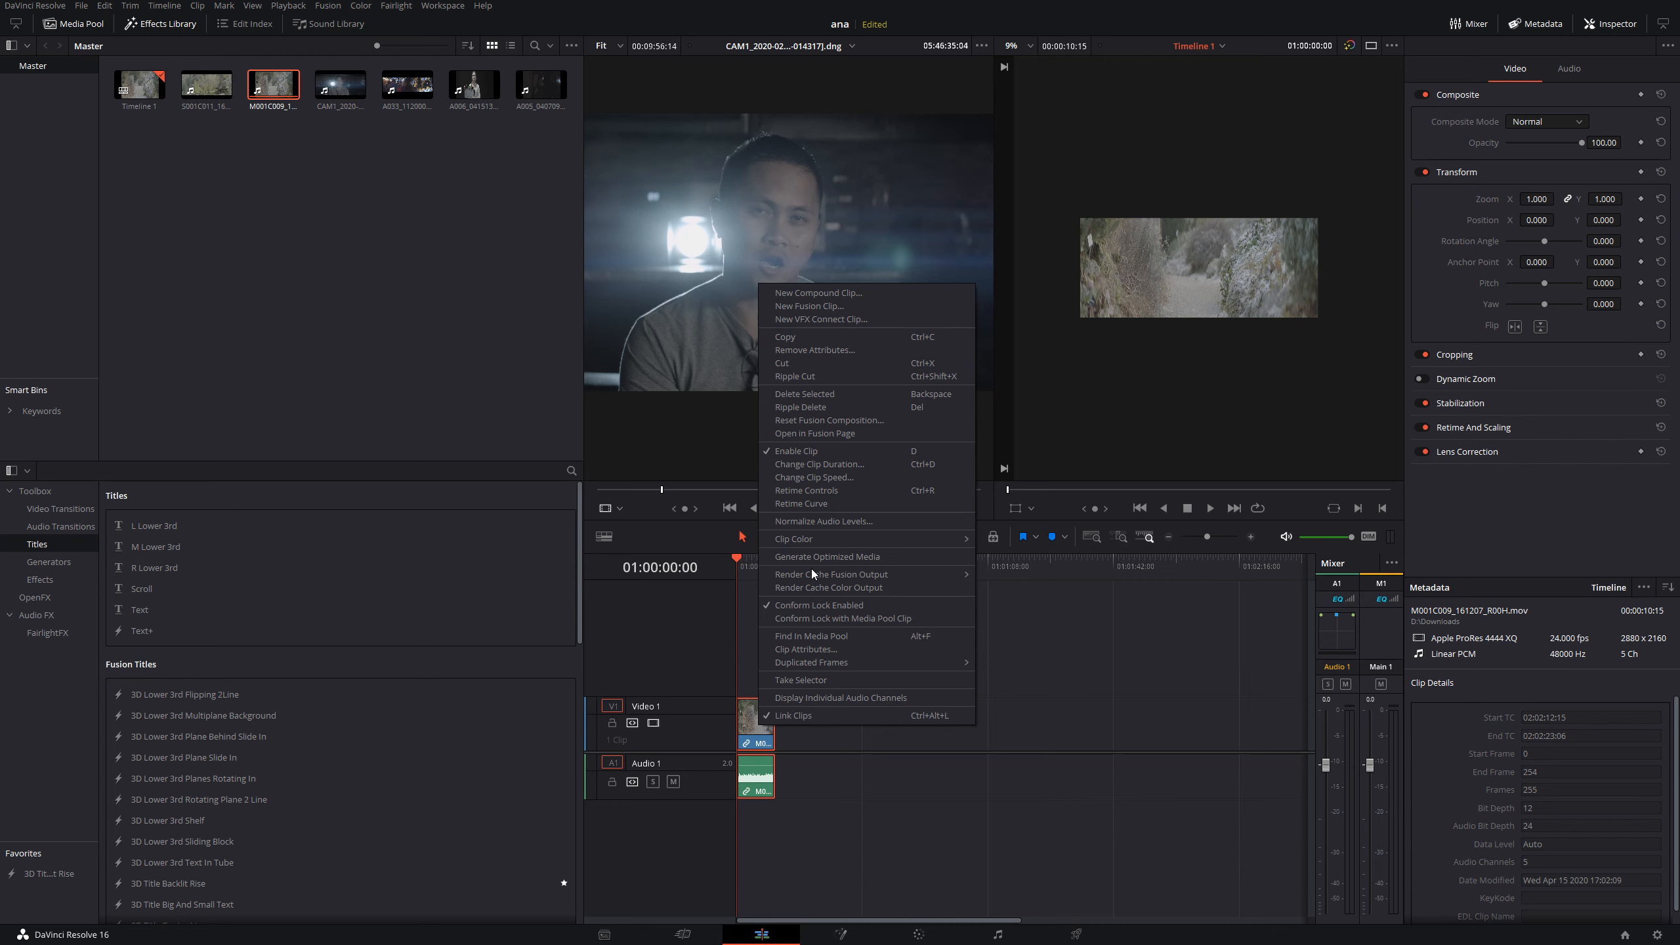
{"action": "left_click", "coordinate": [856, 649]}
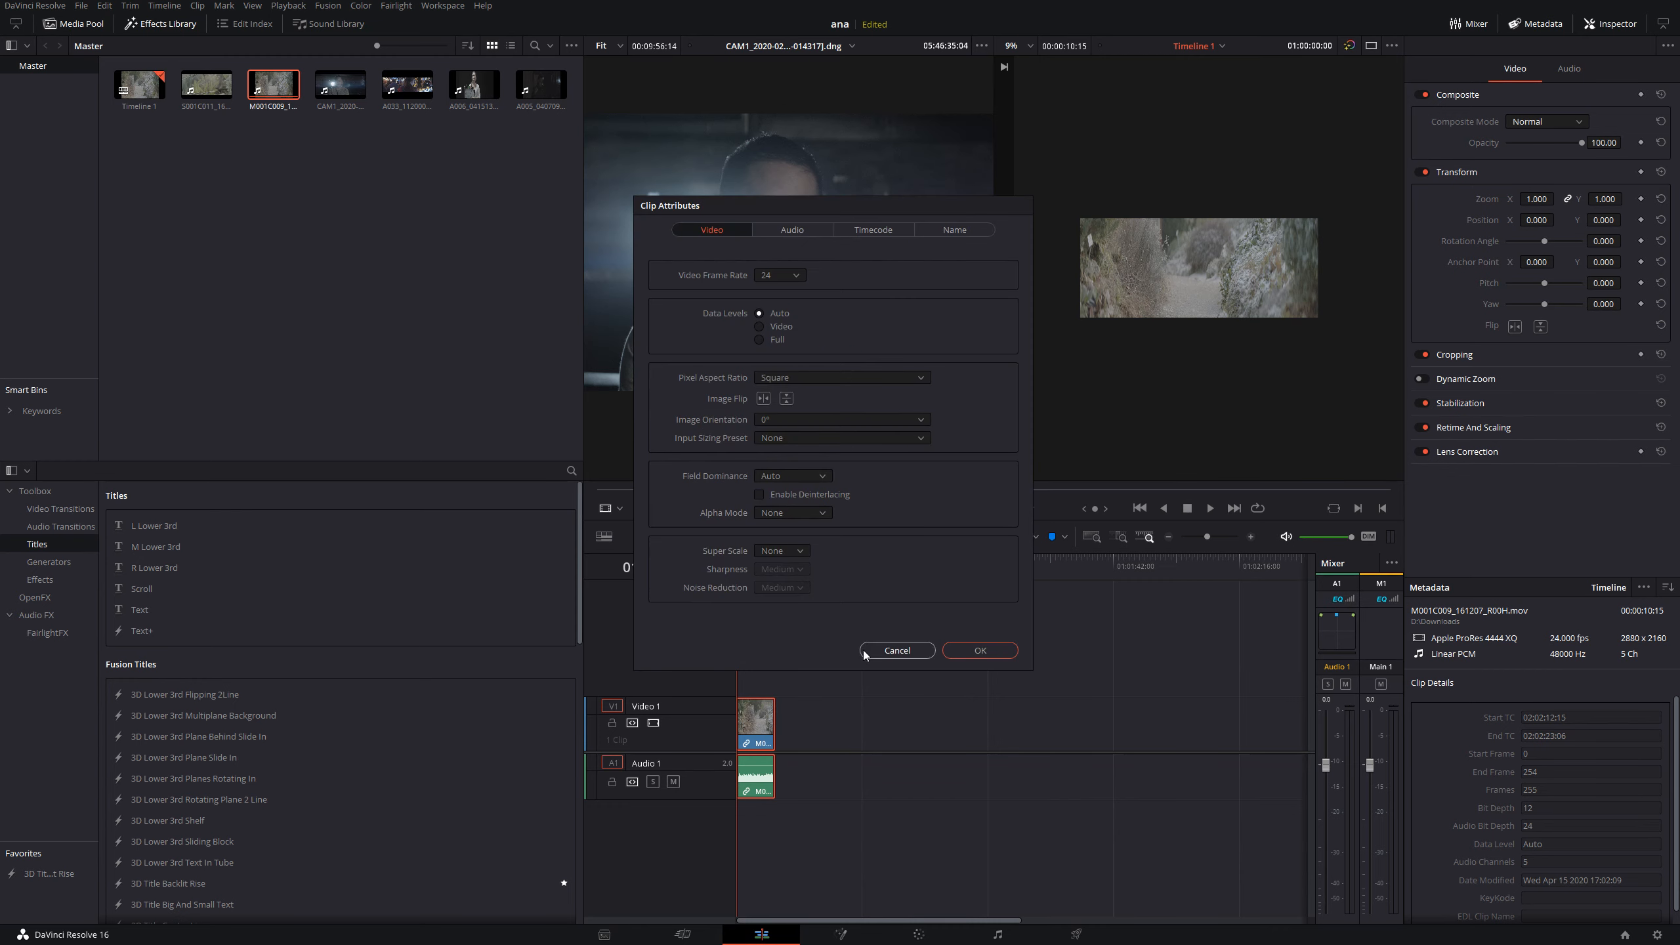
{"action": "left_click", "coordinate": [811, 376]}
{"action": "left_click", "coordinate": [817, 410]}
{"action": "left_click", "coordinate": [969, 650]}
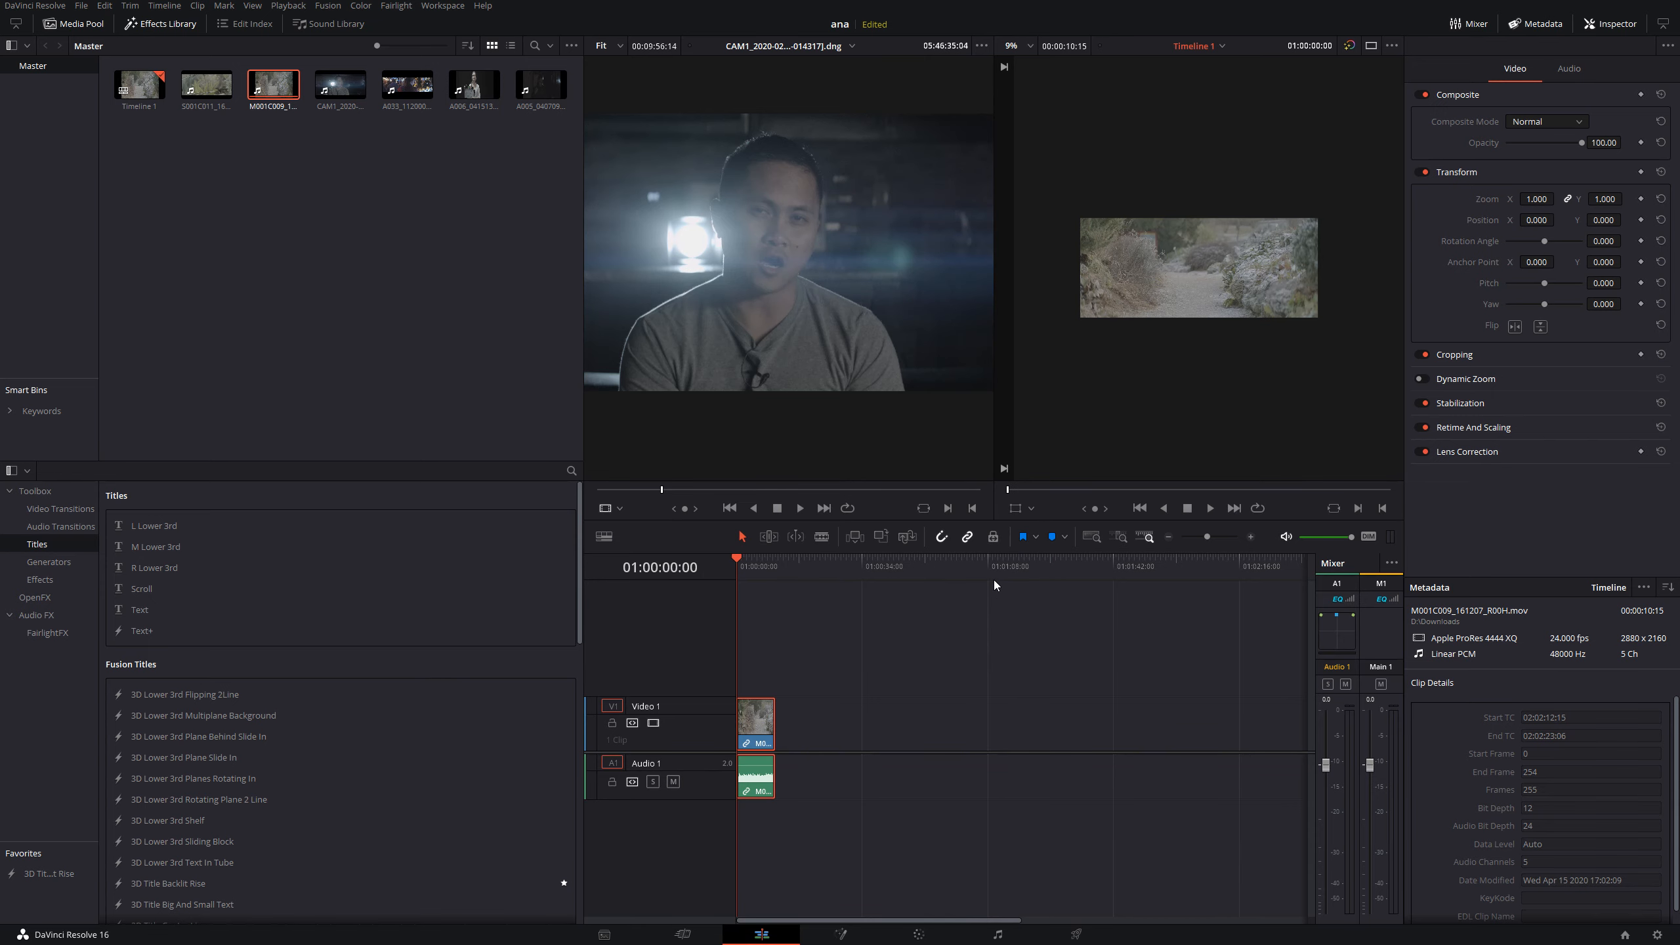
- Check the framing of the desqueezed M001C009 clip full screen
{"action": "key", "text": "p"}
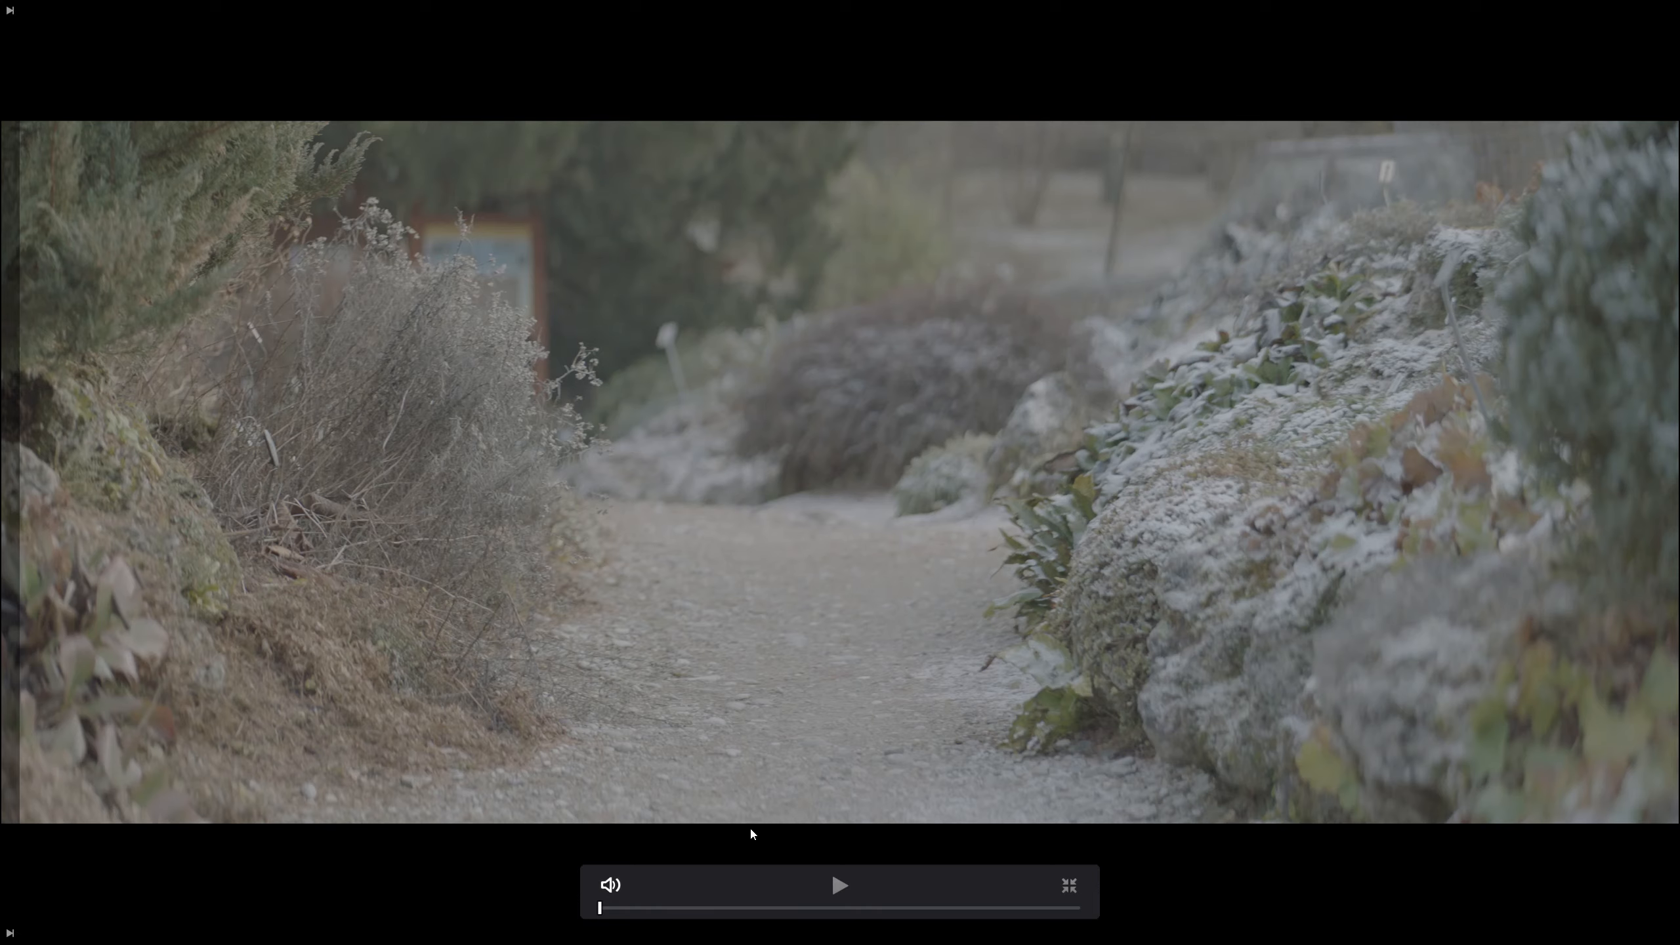
{"action": "key", "text": "p"}
{"action": "key", "text": "p"}
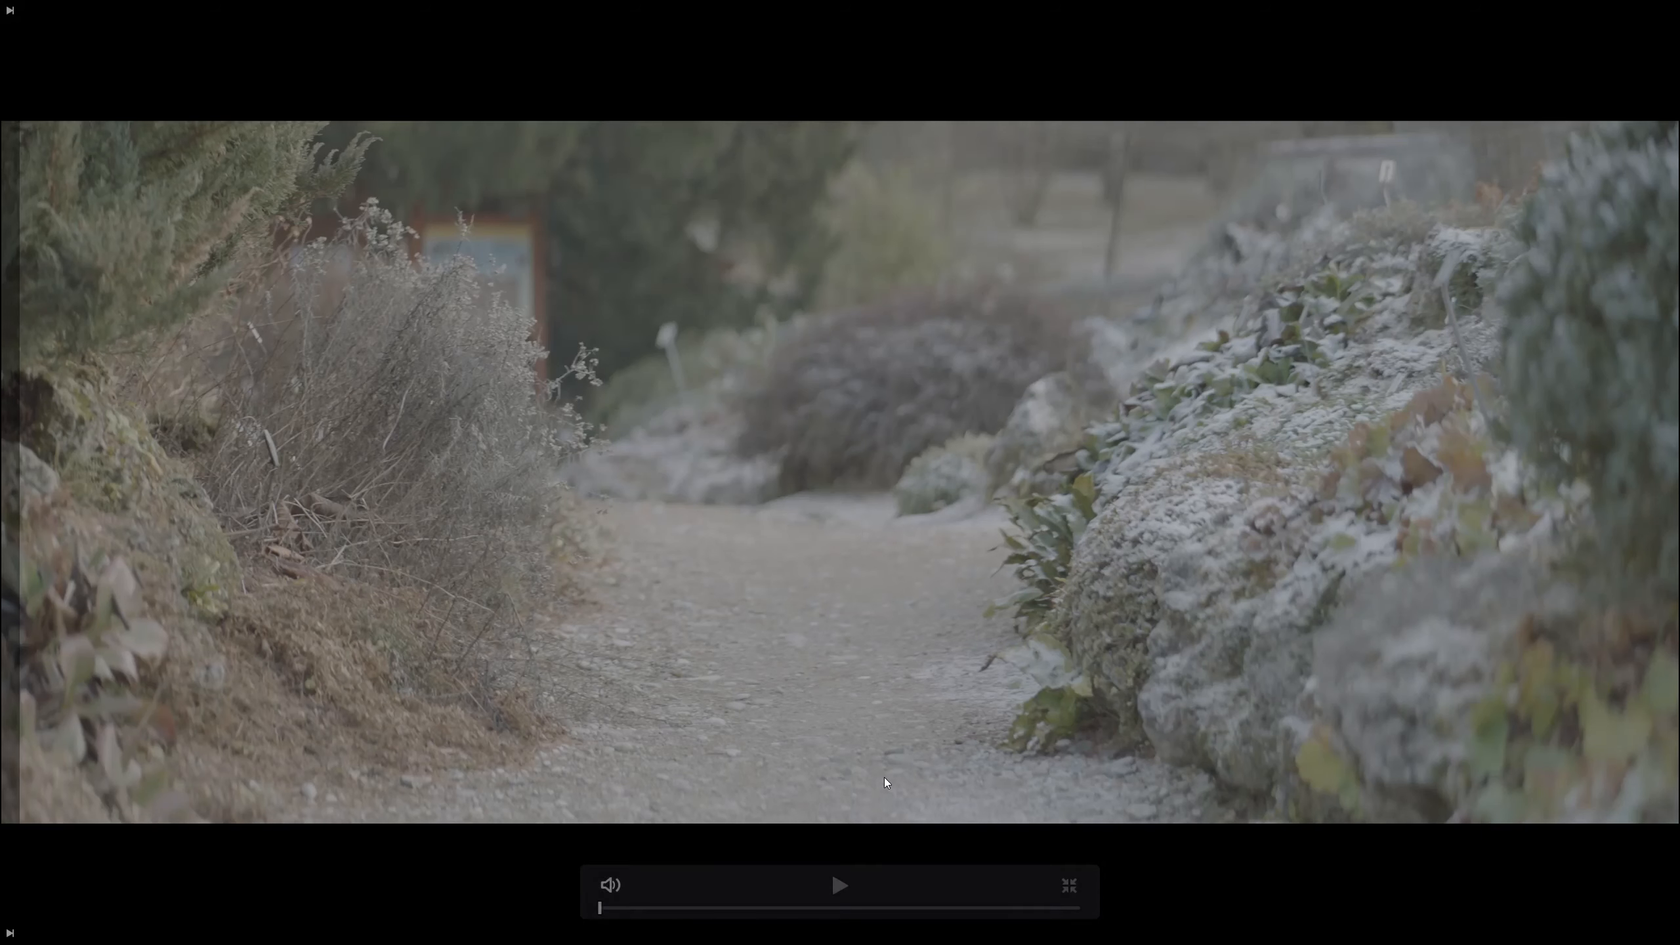
{"action": "key", "text": "p"}
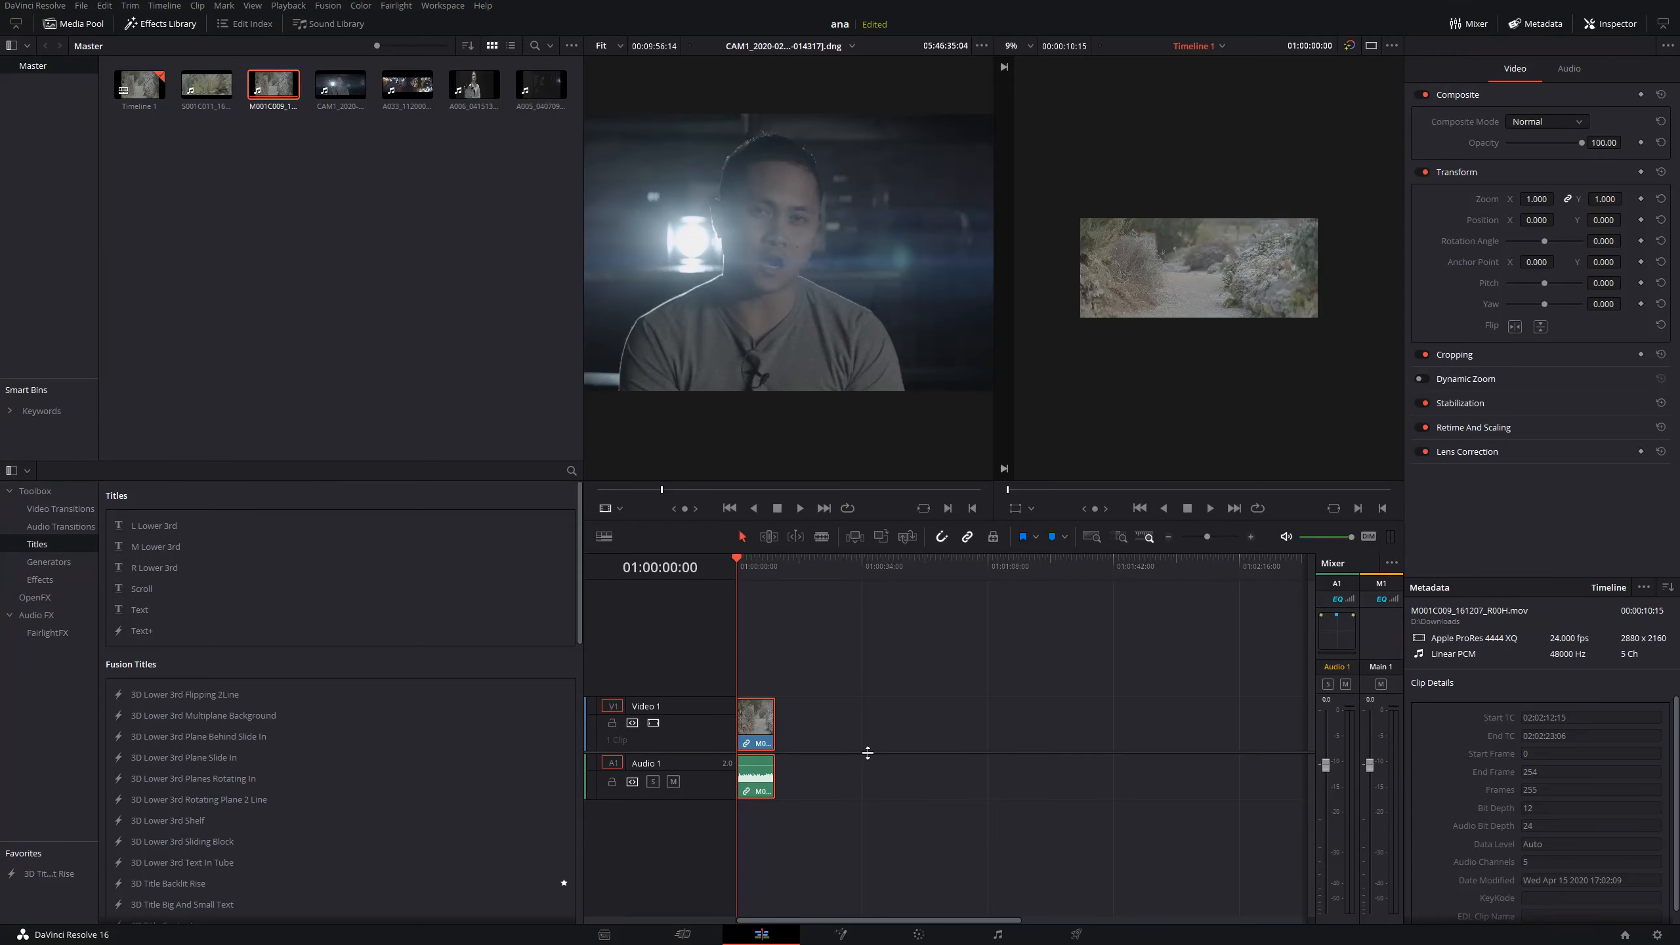
- Reduce the M001C009 clip's zoom to 0.890, check the timeline resolution in the project settings and view the clip's edges full screen
{"action": "left_click", "coordinate": [759, 733]}
{"action": "mouse_move", "coordinate": [1537, 199]}
{"action": "left_mouse_down"}
{"action": "mouse_move", "coordinate": [1512, 199]}
{"action": "mouse_move", "coordinate": [1559, 200]}
{"action": "left_mouse_up"}
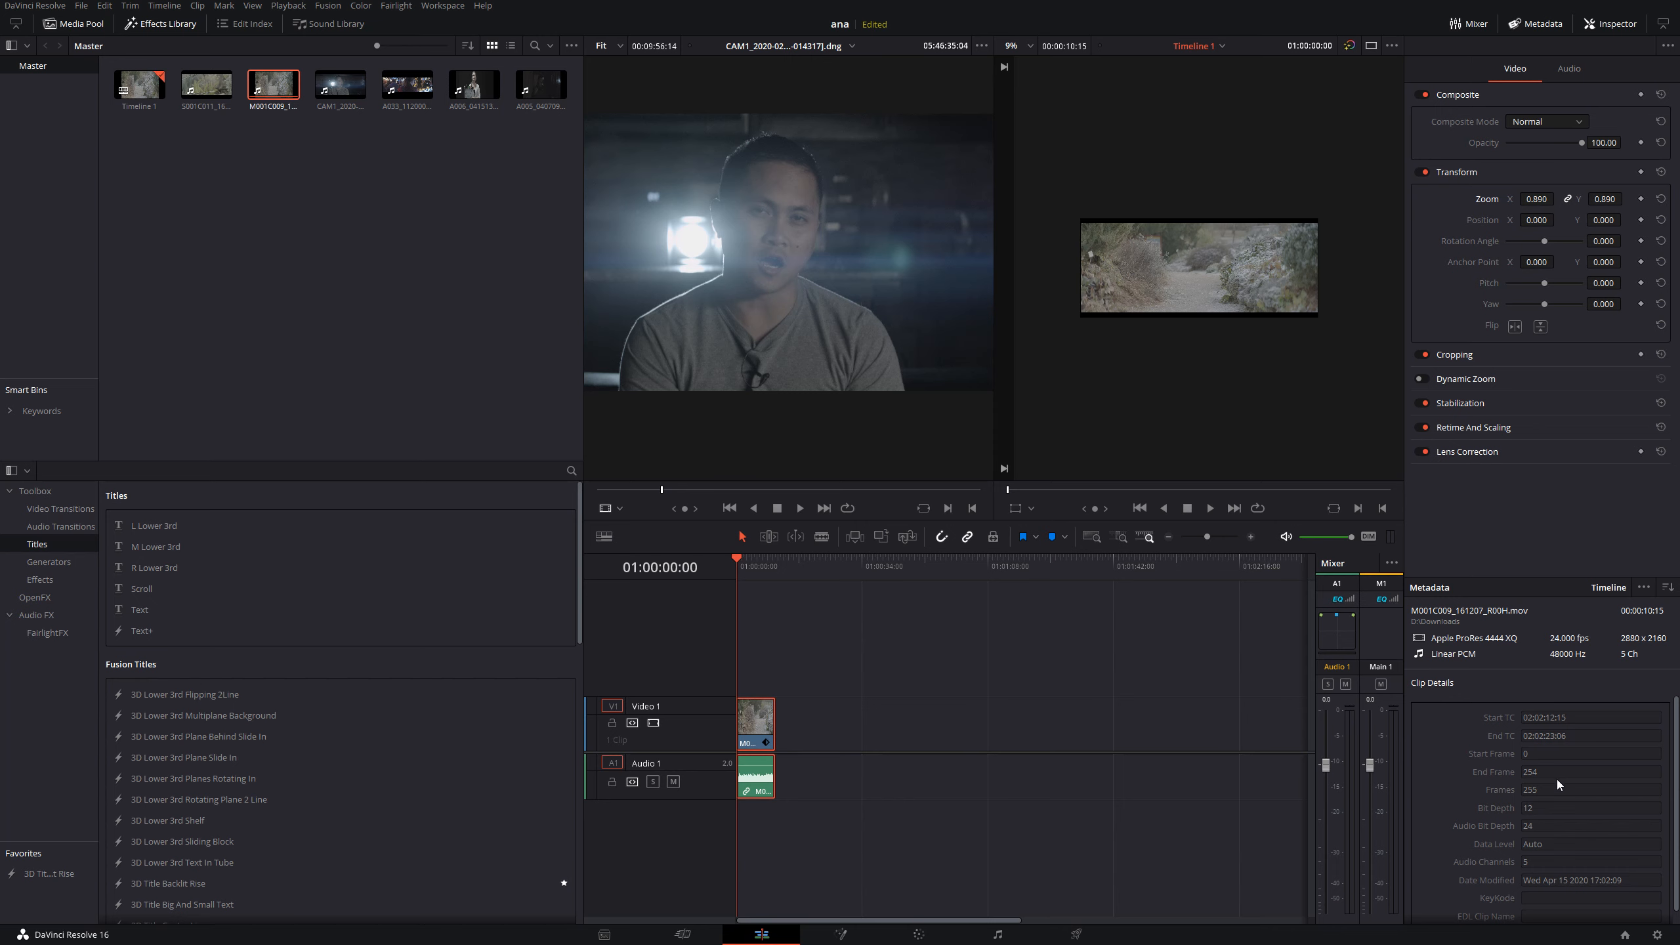
{"action": "left_click", "coordinate": [1657, 934]}
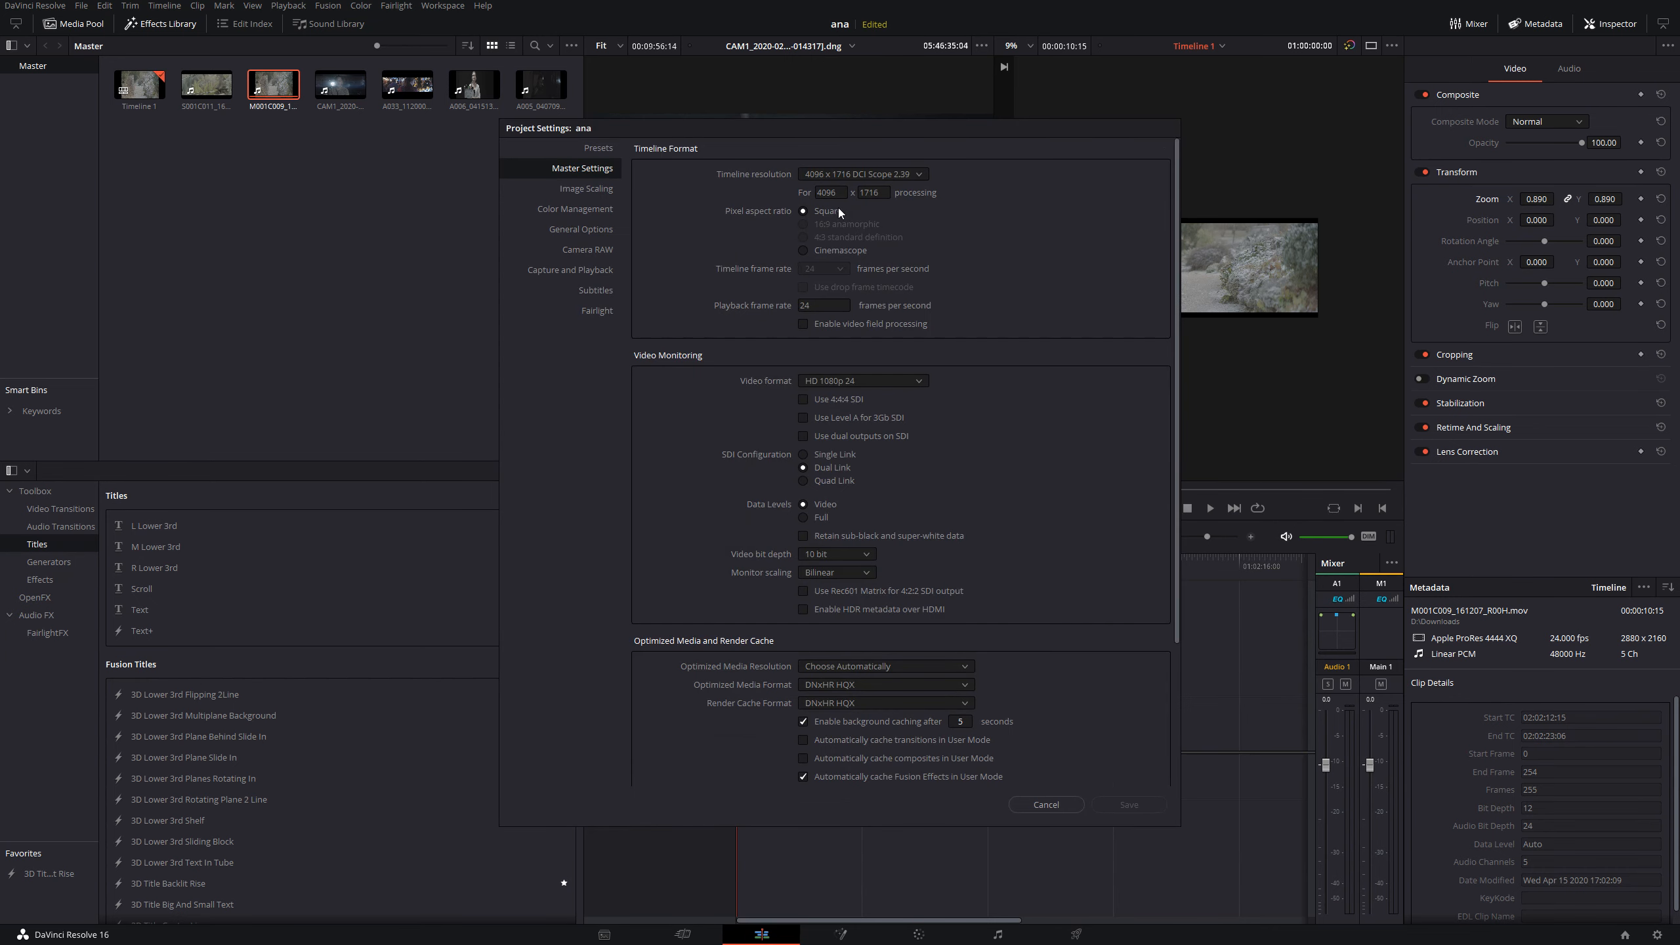
{"action": "left_click", "coordinate": [1046, 804]}
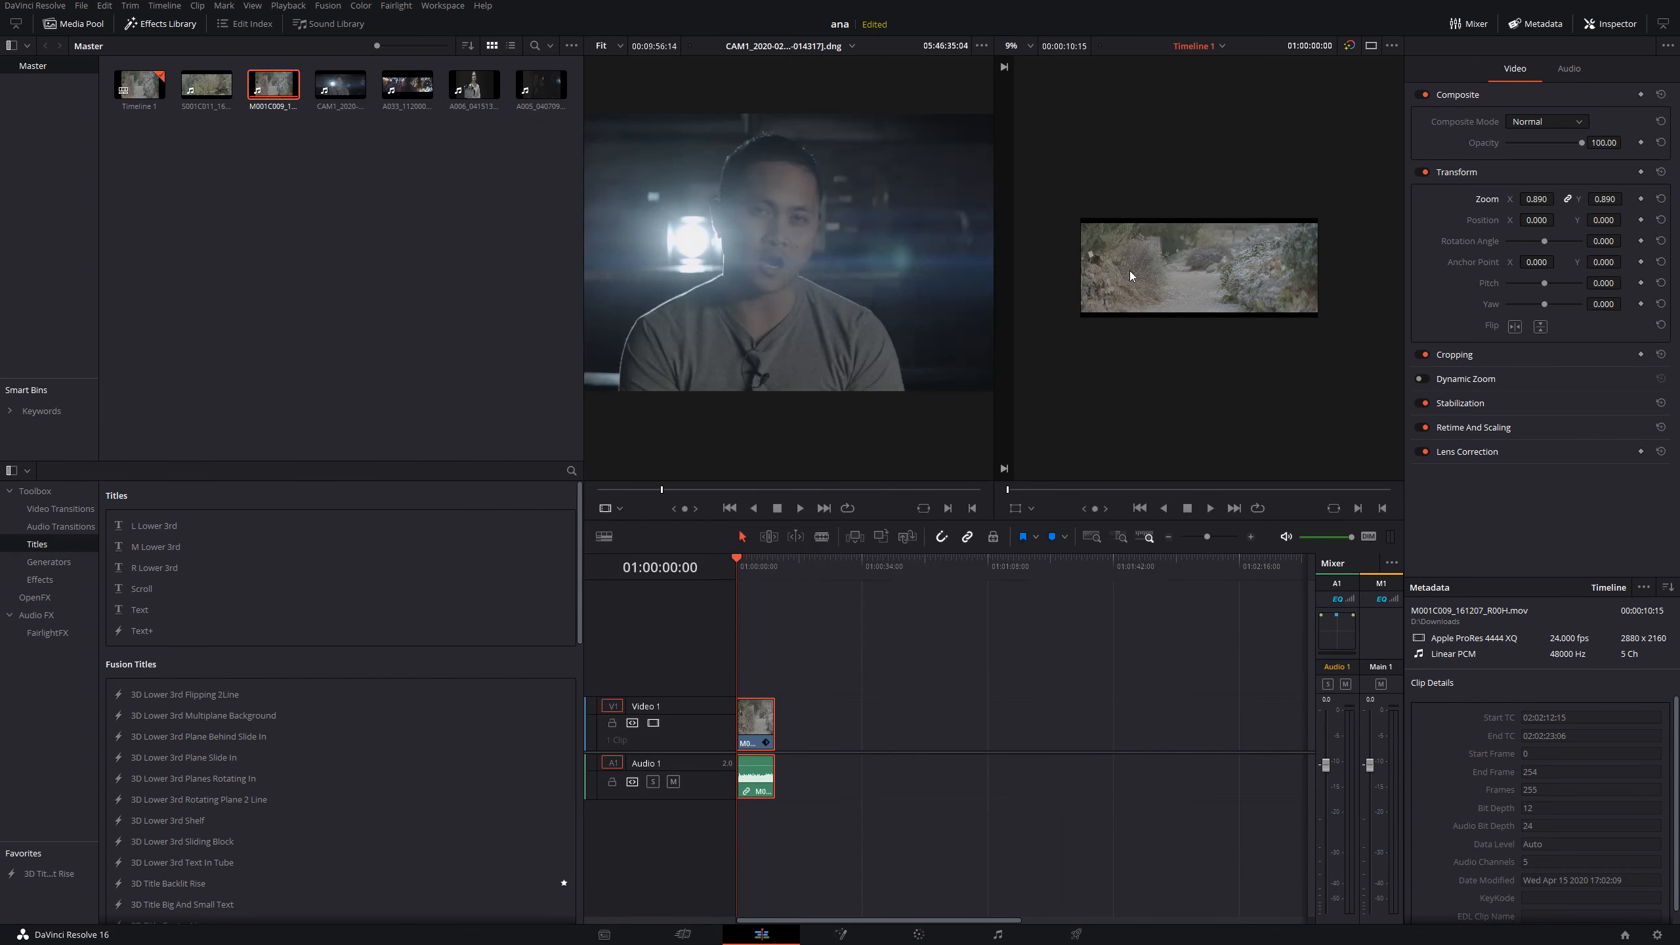
{"action": "key", "text": "p"}
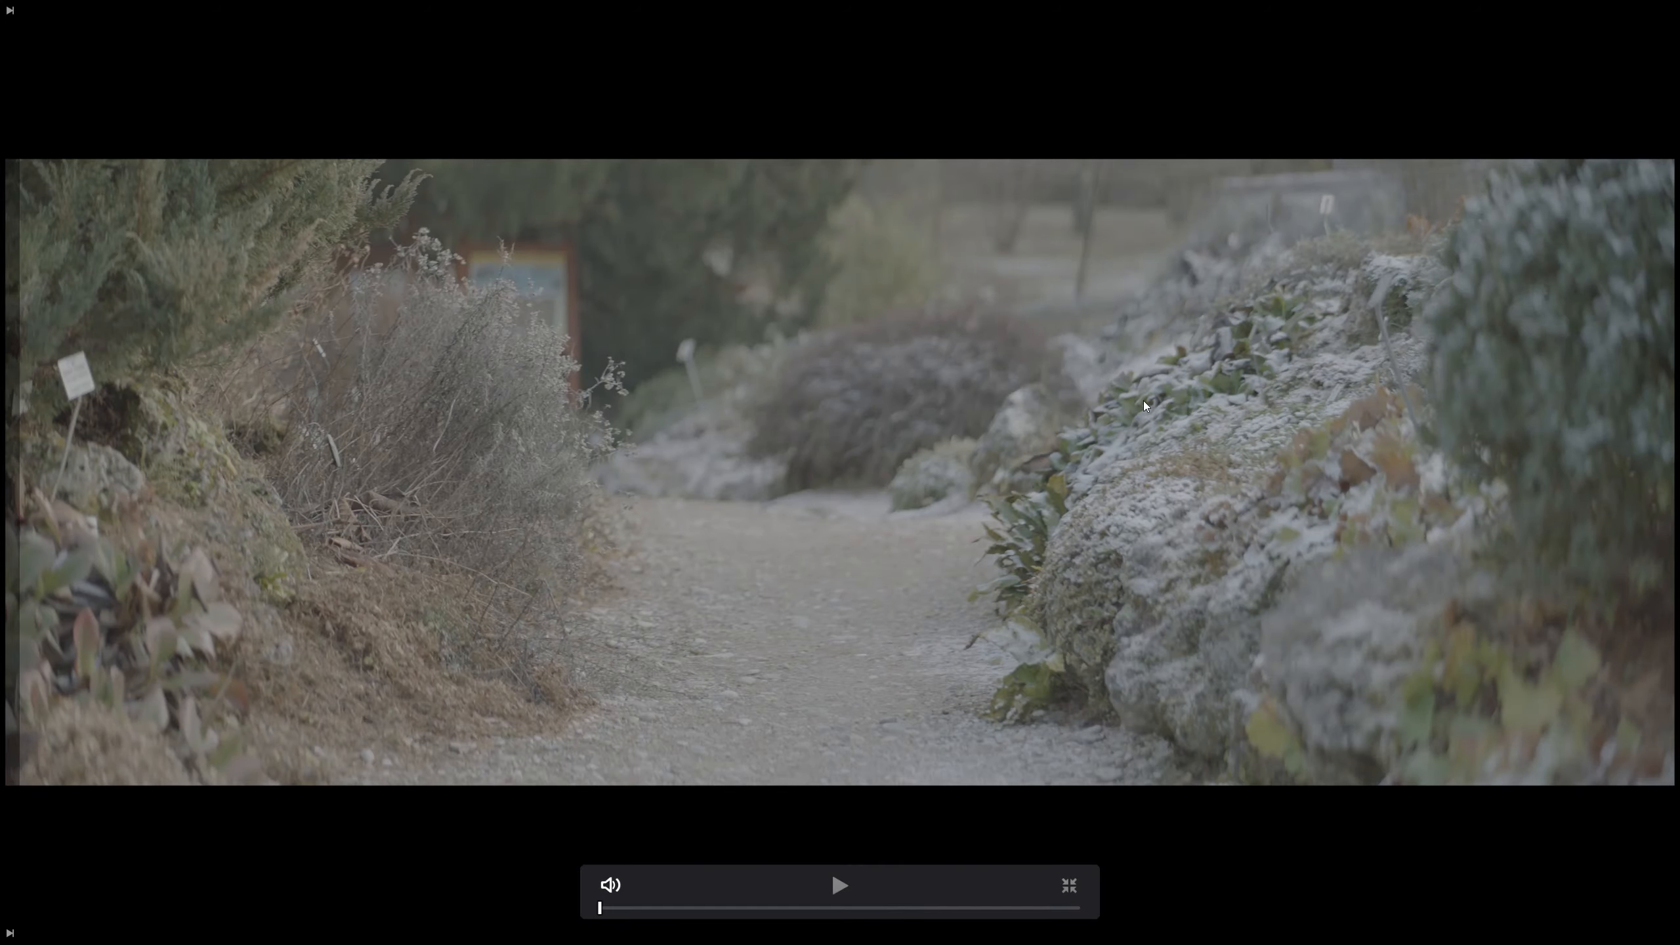
{"action": "key", "text": "Escape"}
- Set the M001C009 clip's zoom to 0.980 and check its framing full screen
{"action": "mouse_move", "coordinate": [1555, 198]}
{"action": "left_mouse_down"}
{"action": "mouse_move", "coordinate": [1573, 199]}
{"action": "mouse_move", "coordinate": [1557, 200]}
{"action": "left_mouse_up"}
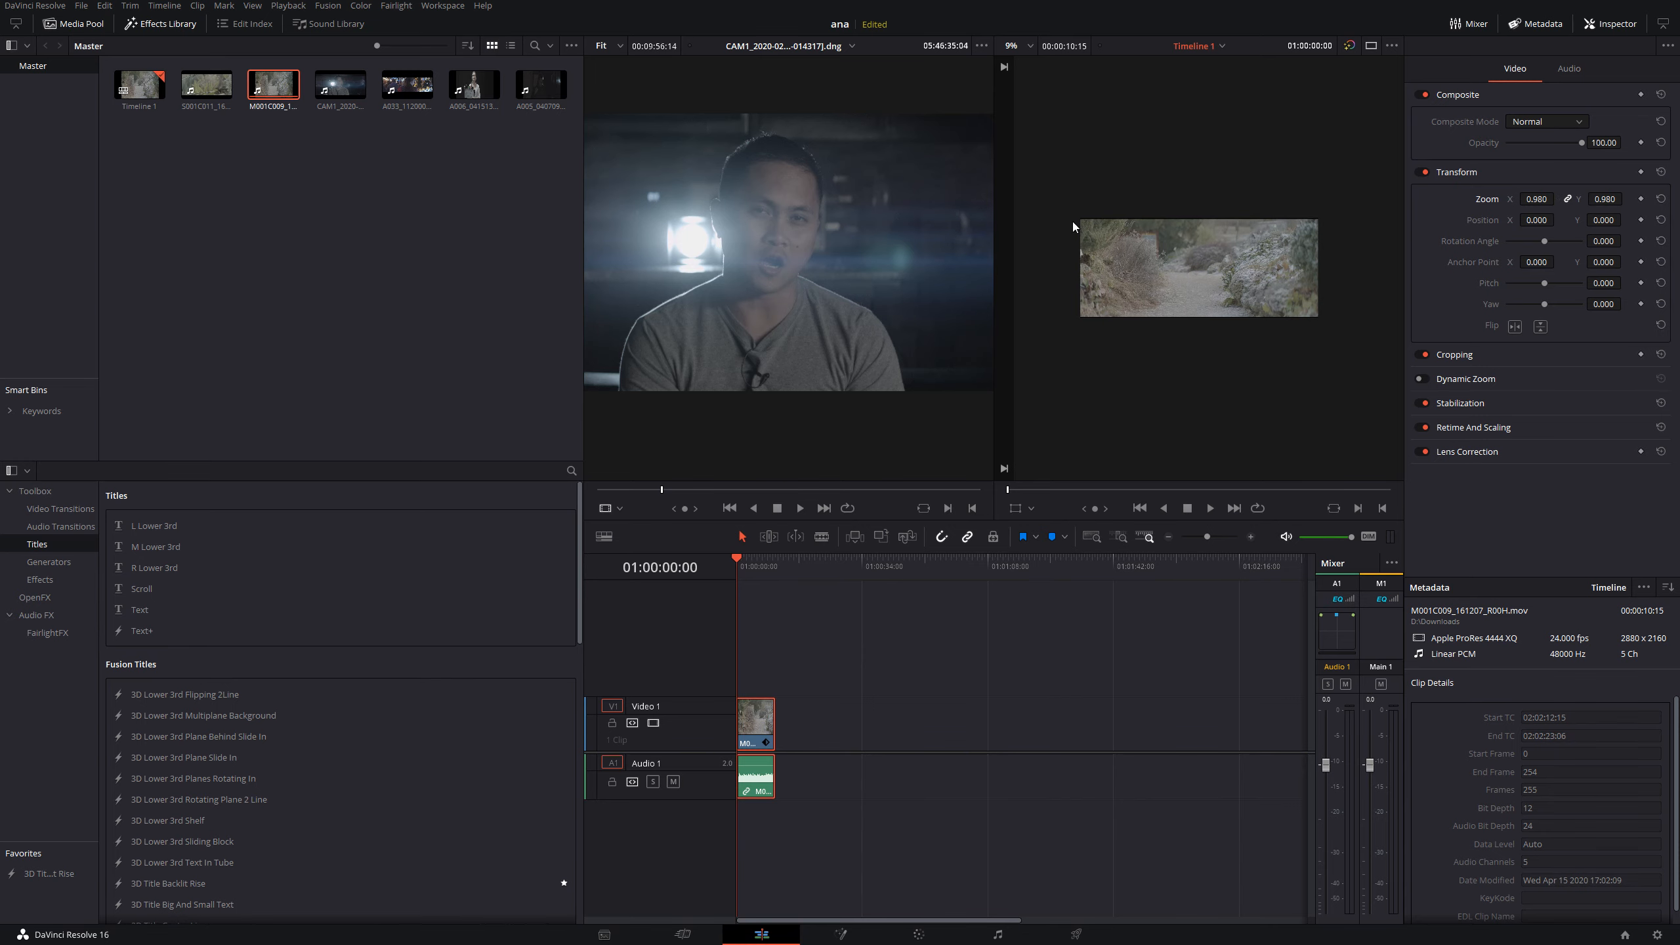
{"action": "key", "text": "ctrl+f"}
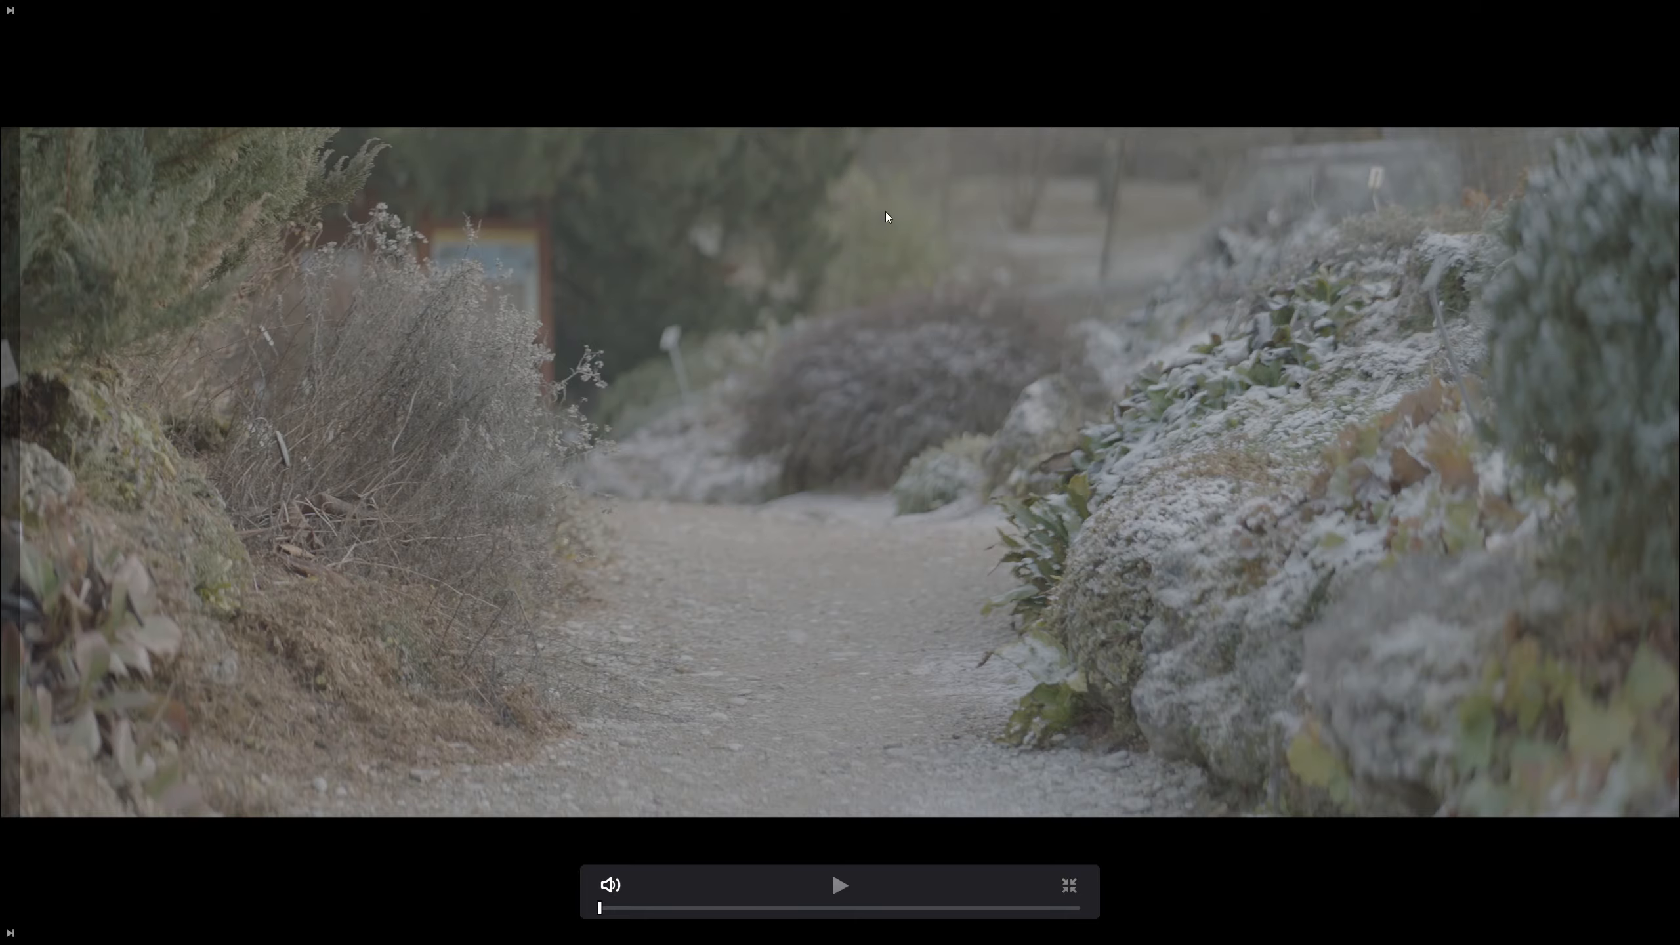
{"action": "key", "text": "Escape"}
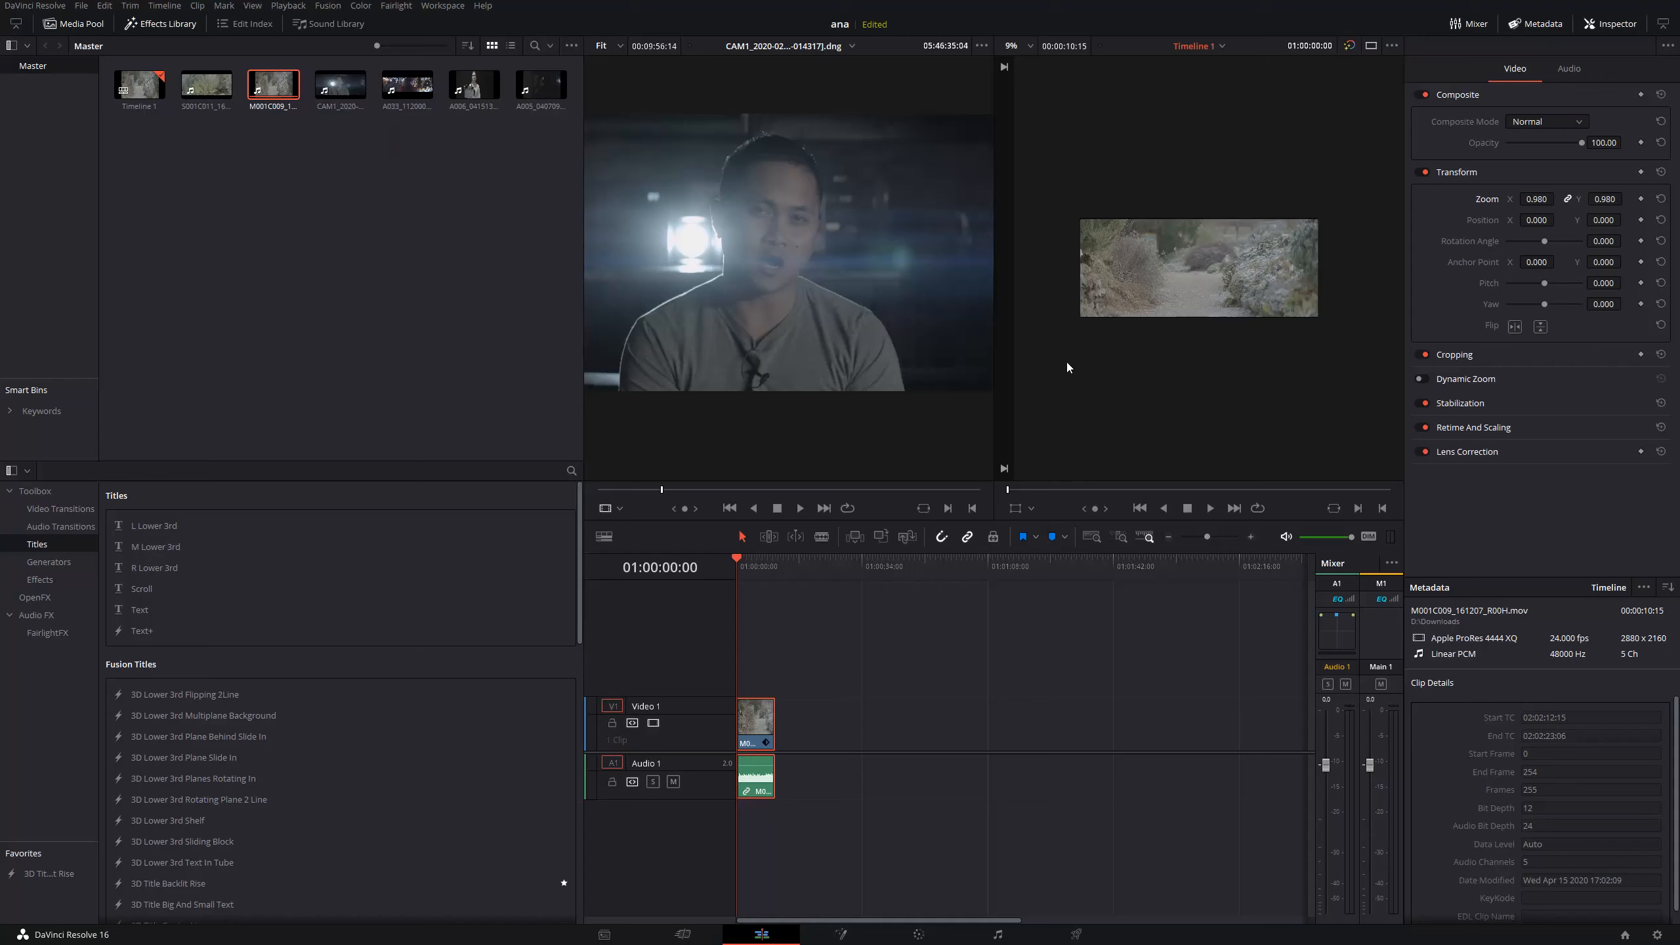
- Reset the M001C009 clip's zoom and check the project's input scaling, keeping mismatched resolution files at Scale full frame with crop
{"action": "left_click", "coordinate": [1661, 199]}
{"action": "left_click", "coordinate": [1657, 936]}
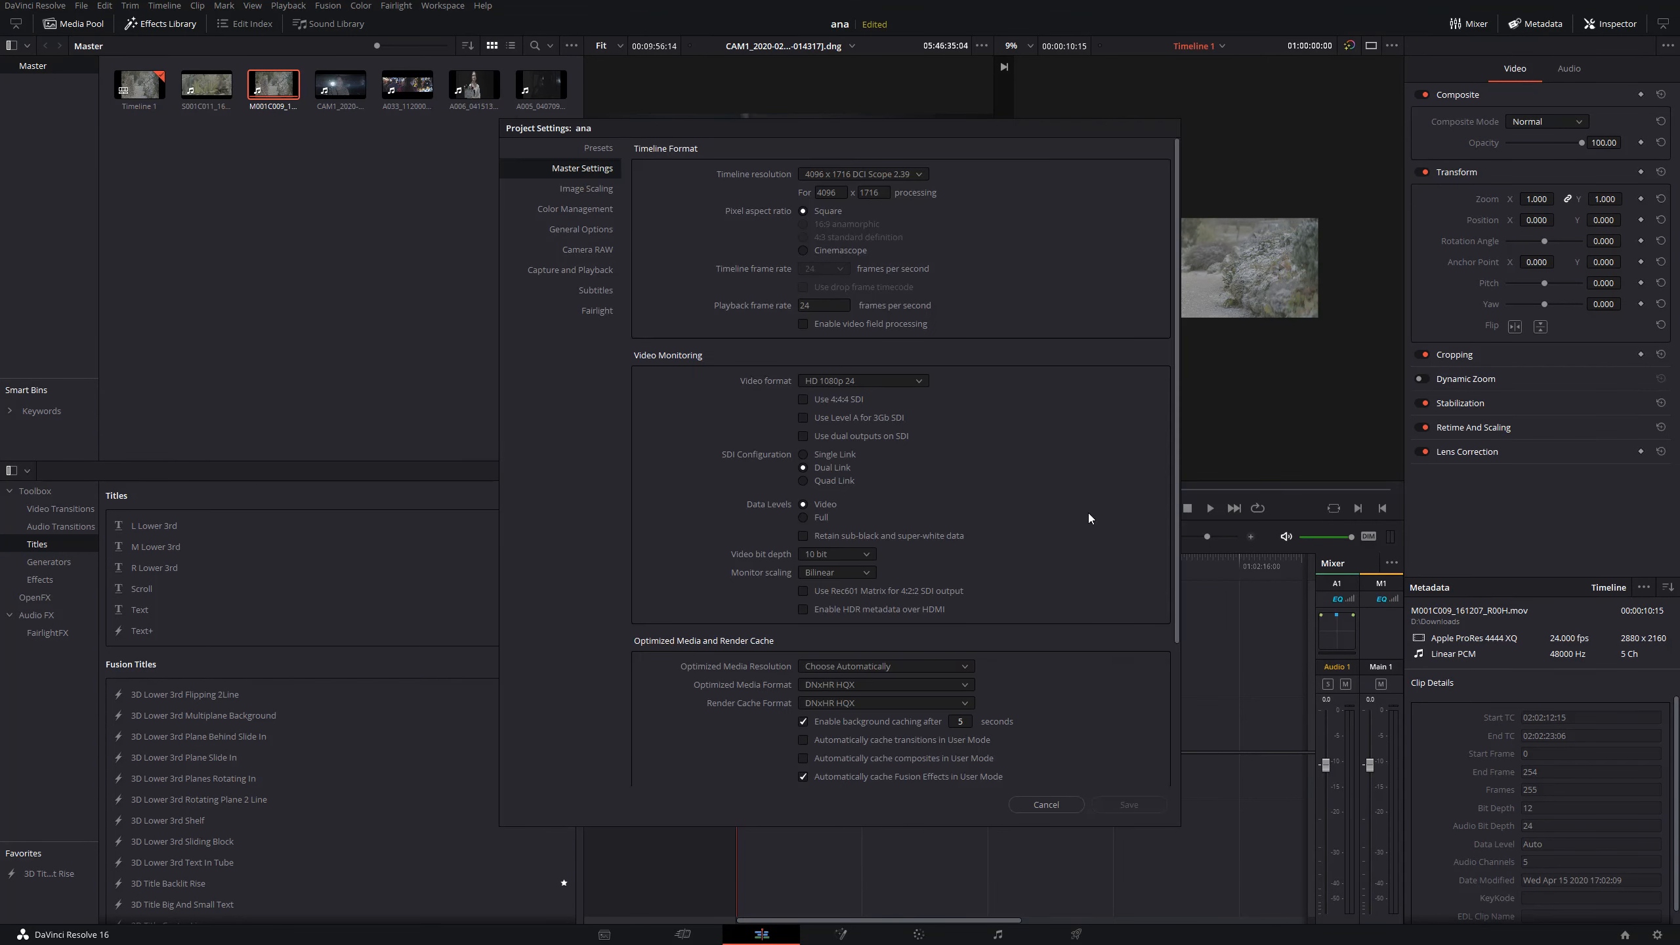
{"action": "left_click", "coordinate": [596, 190]}
{"action": "left_click", "coordinate": [893, 382]}
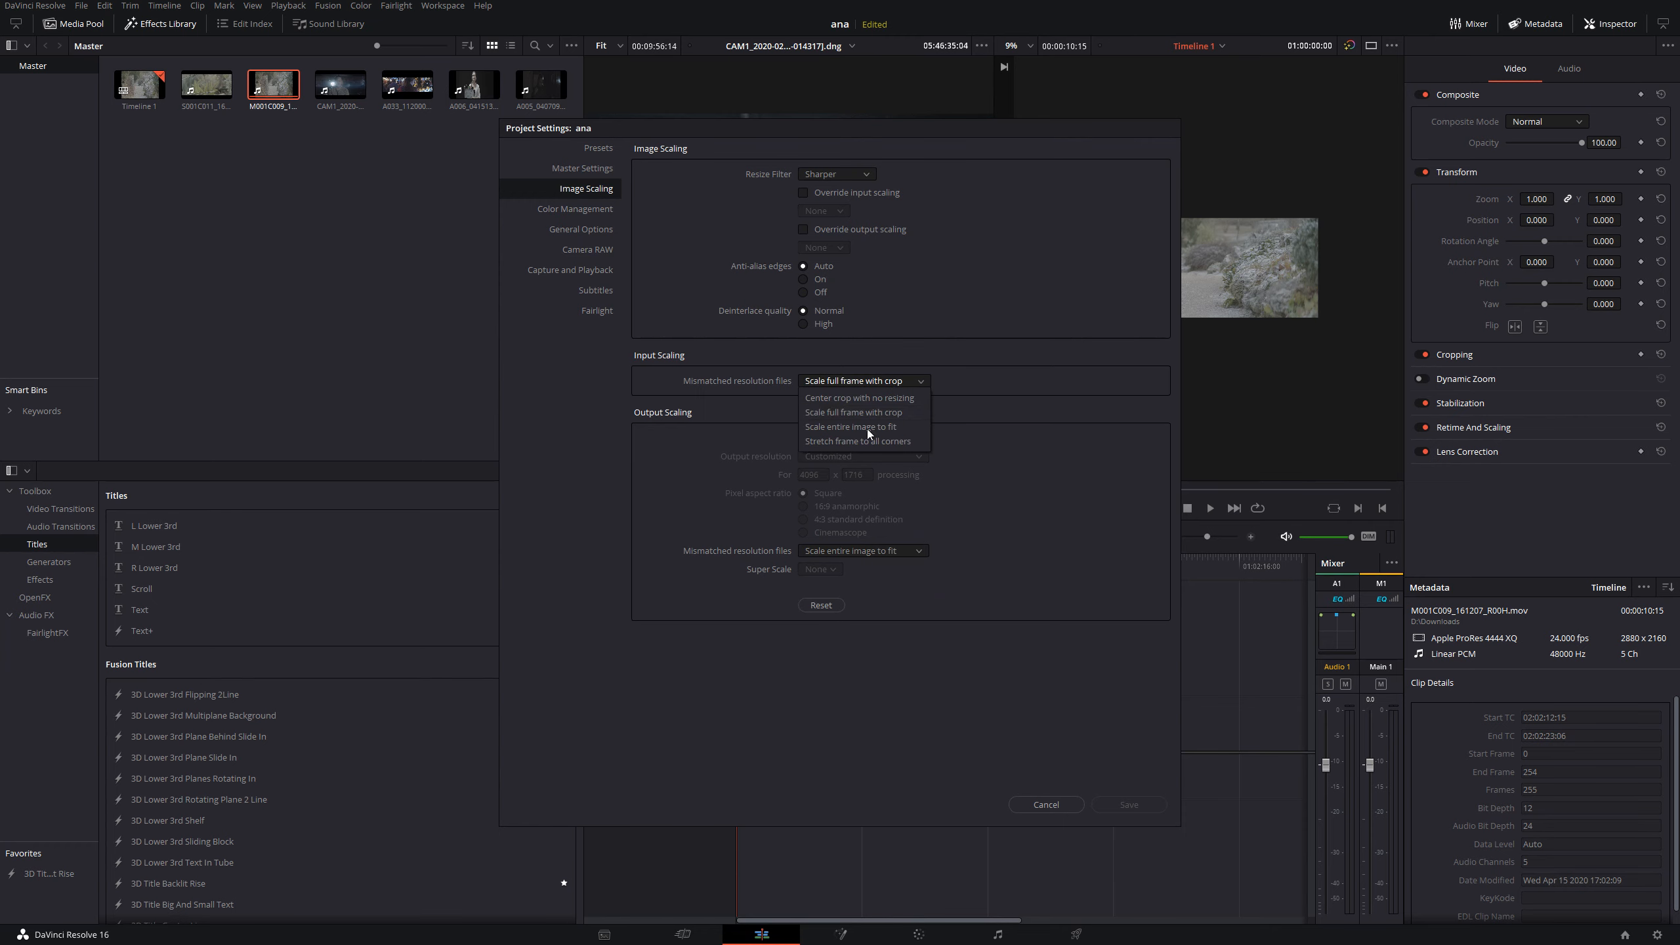
{"action": "left_click", "coordinate": [860, 414]}
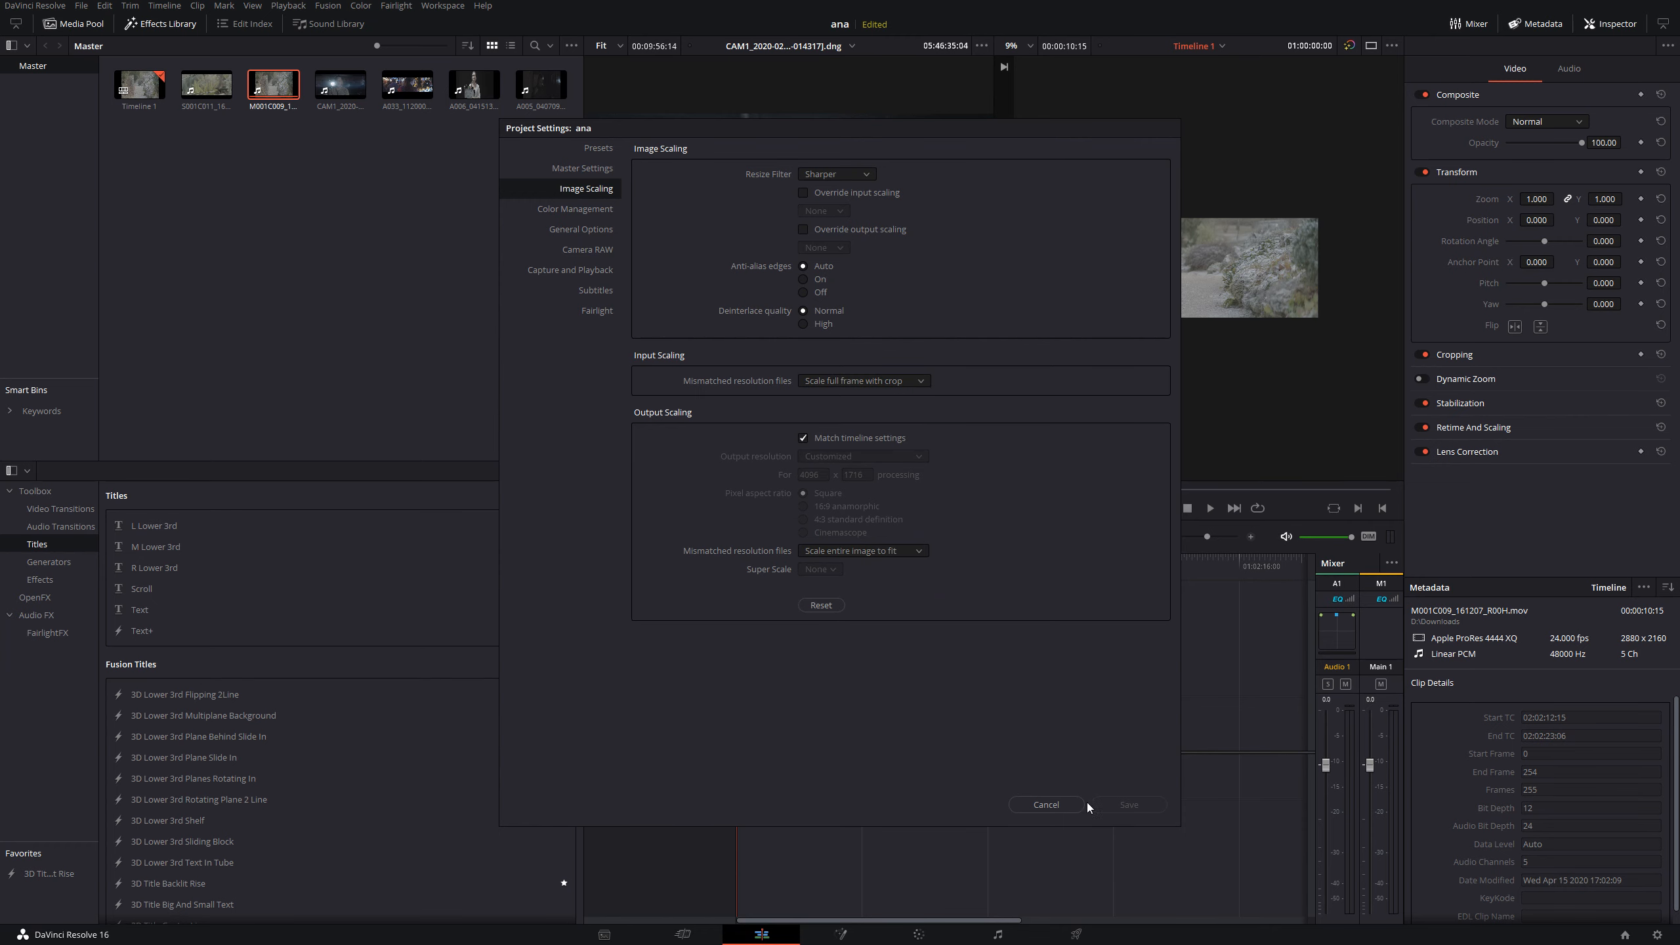
{"action": "key", "text": "Escape"}
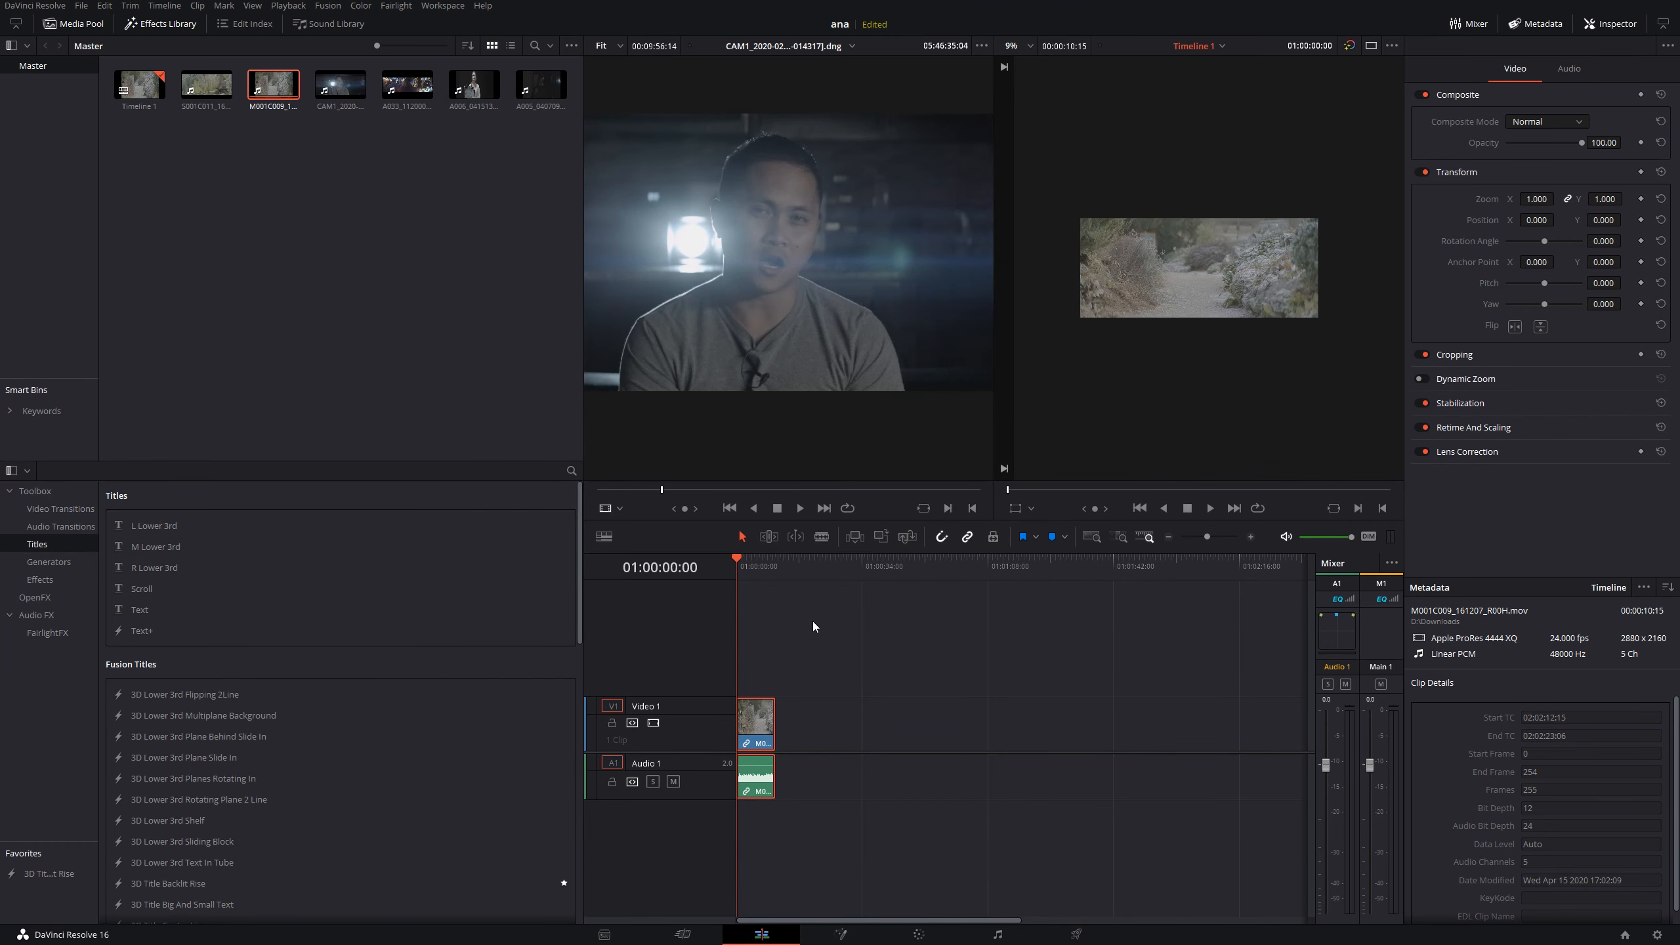
- Check the M001C009 clip's framing full screen and look at another frame near its start on the timeline
{"action": "left_click", "coordinate": [751, 565]}
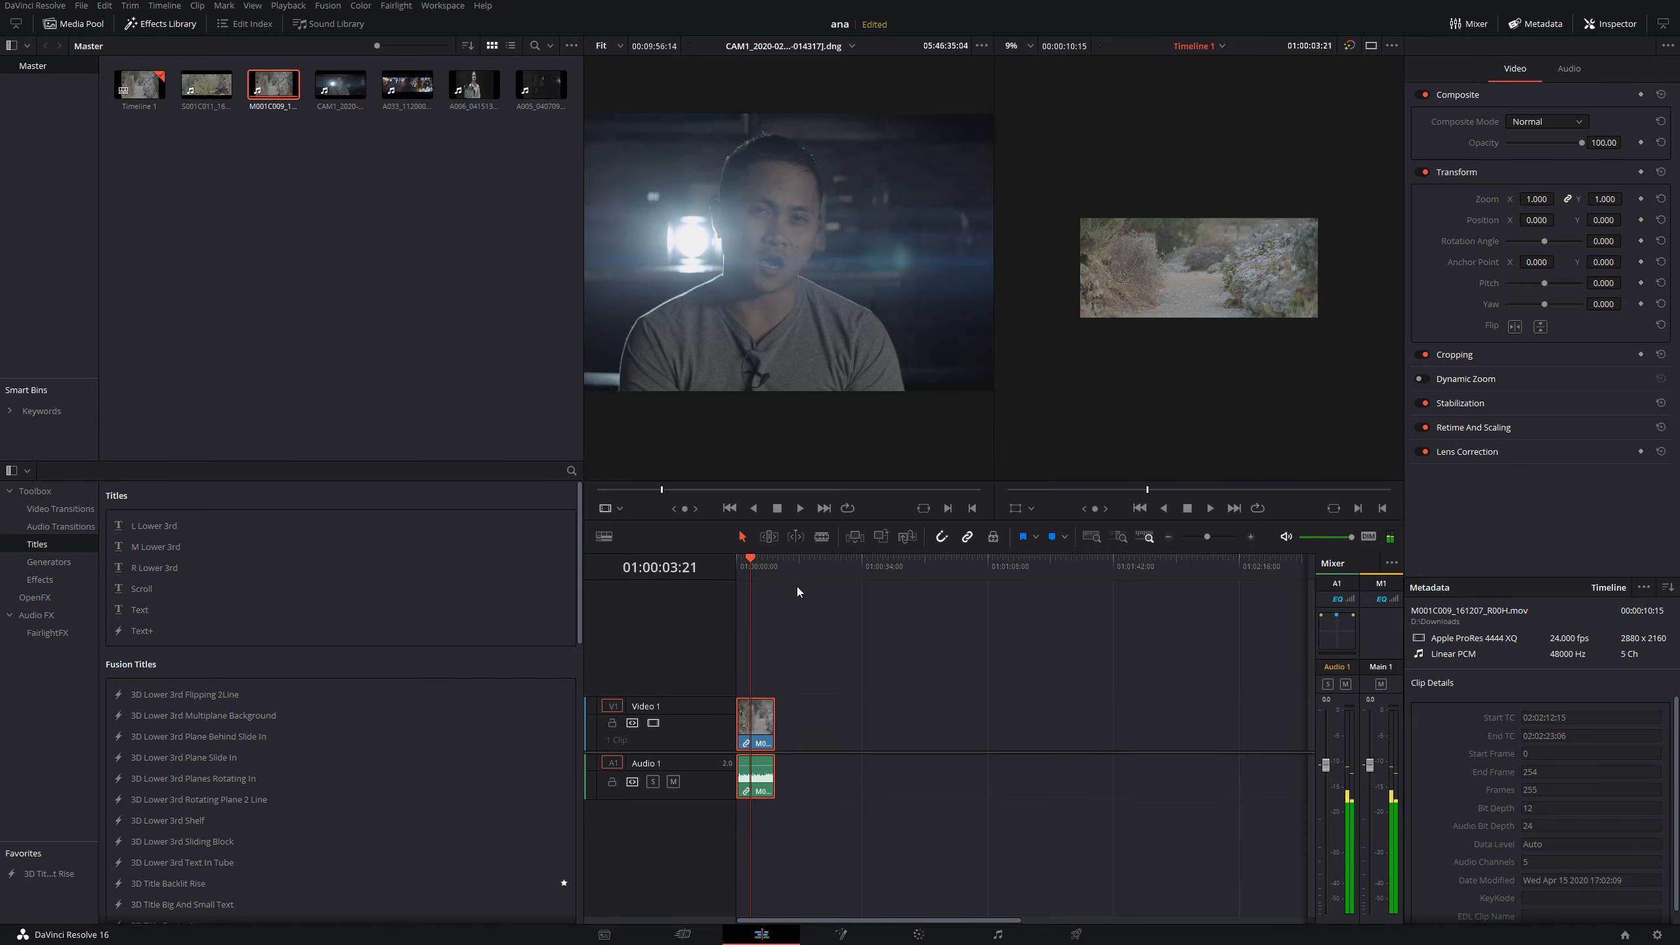
{"action": "key", "text": "ctrl+f"}
{"action": "key", "text": "Escape"}
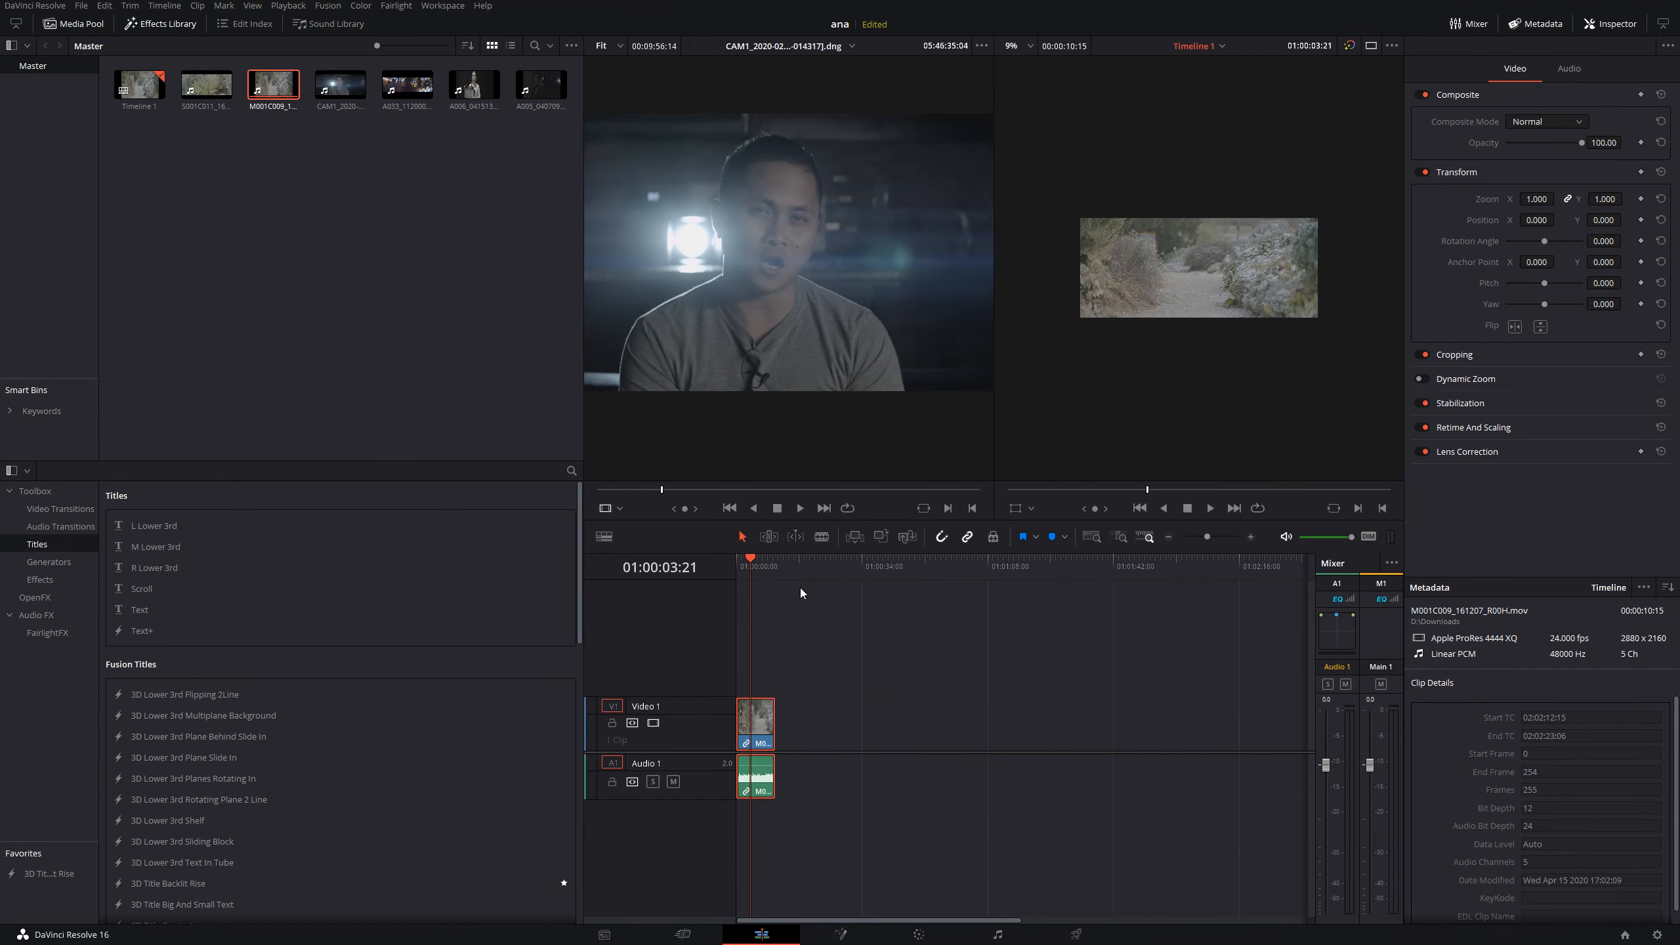
{"action": "scroll", "coordinate": [801, 589], "scroll_direction": "up", "scroll_amount": 5}
{"action": "left_click", "coordinate": [775, 570]}
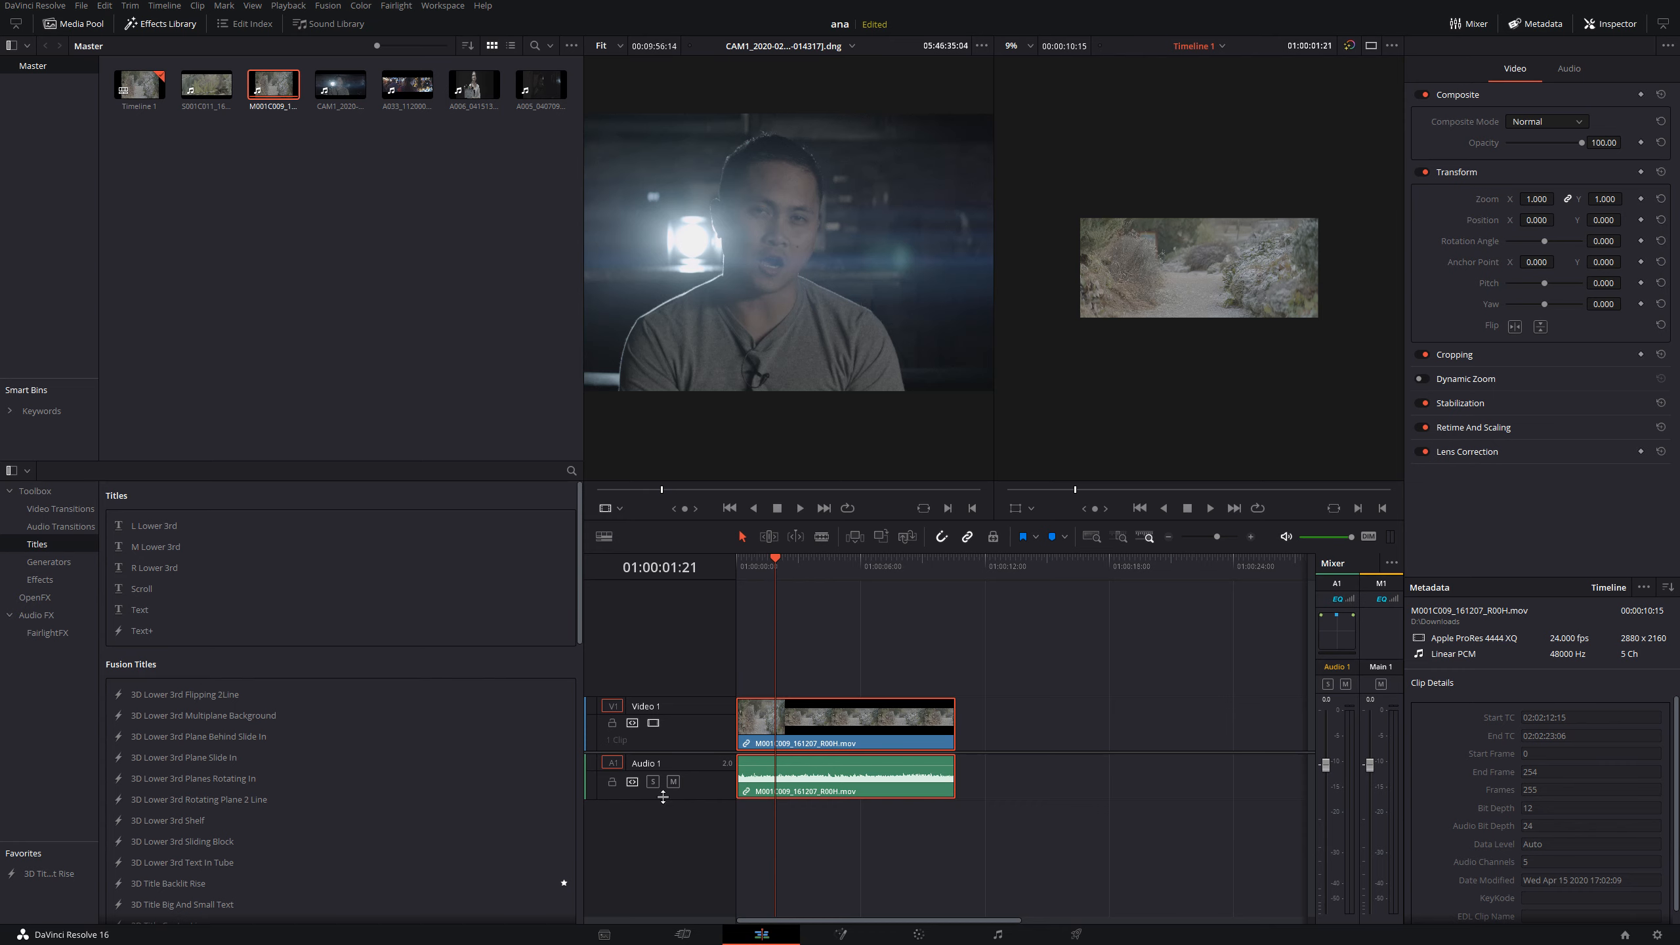
- Switch to the Media page and preview the S001C011 clip from the media pool
{"action": "left_click", "coordinate": [604, 934]}
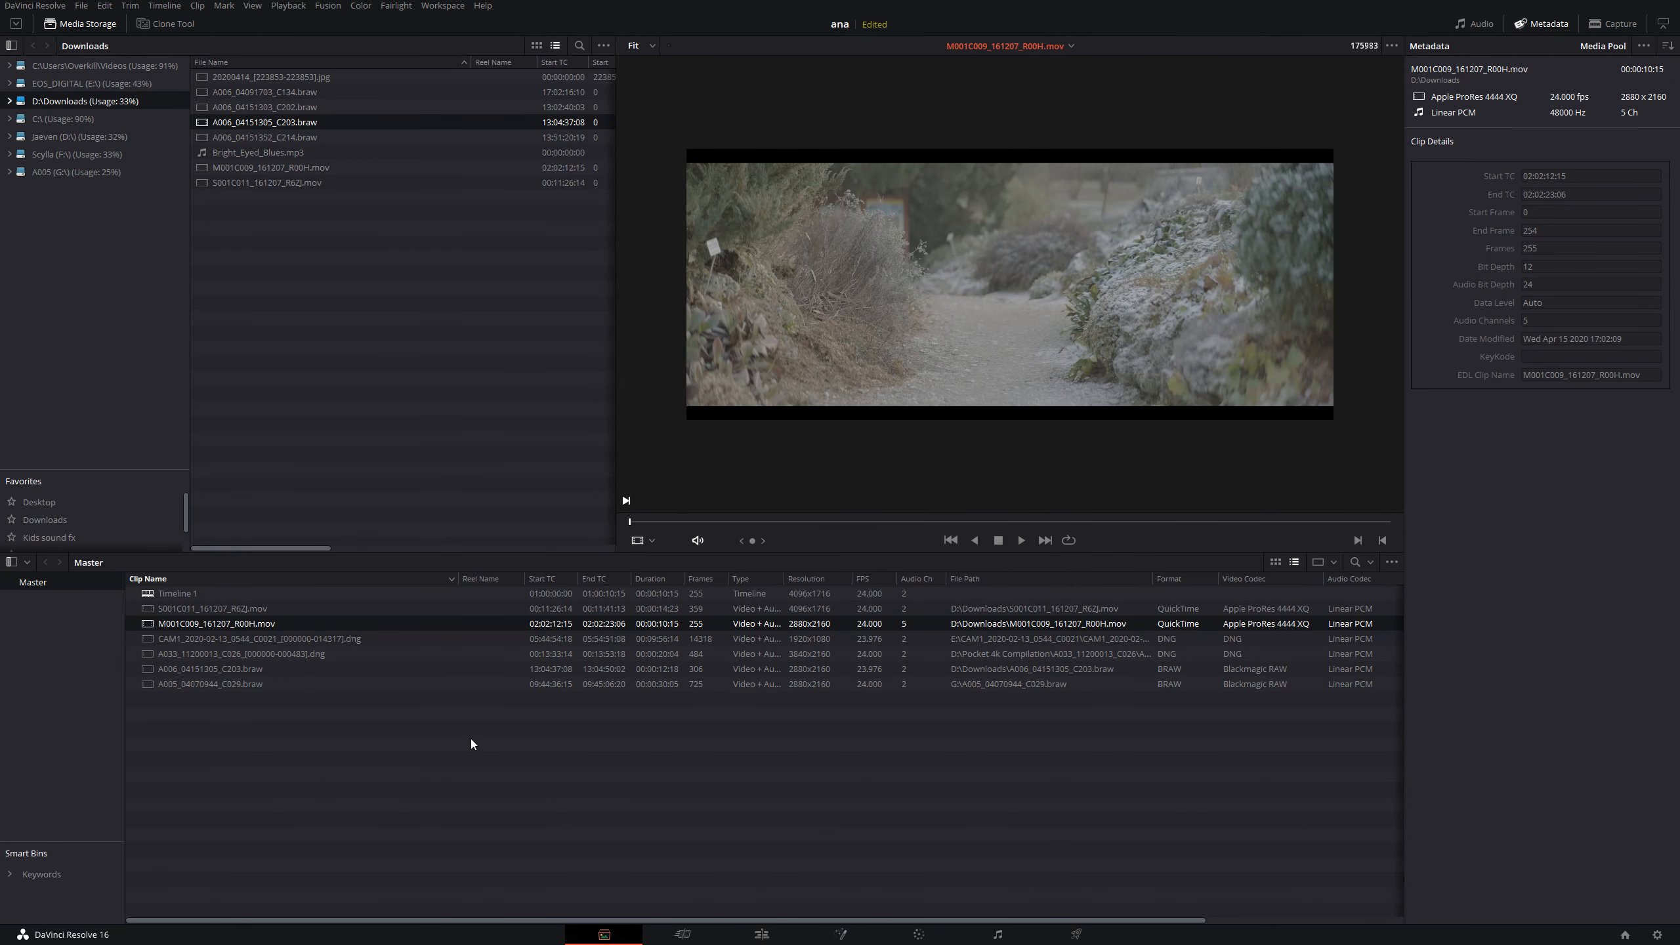
{"action": "left_click", "coordinate": [302, 613]}
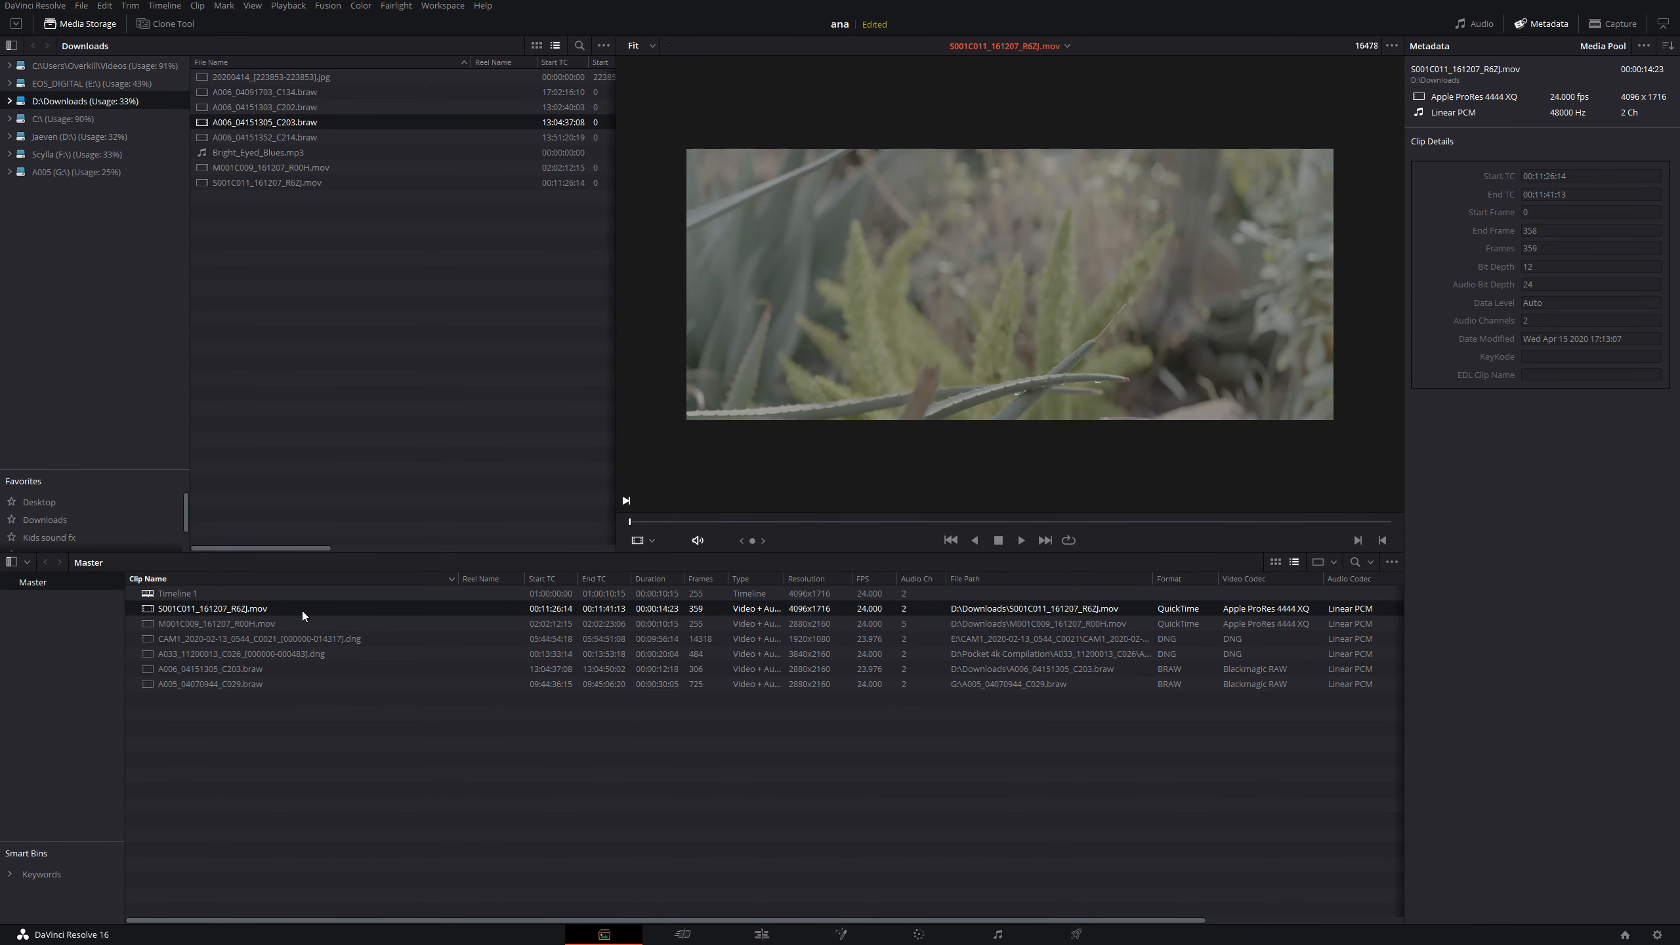